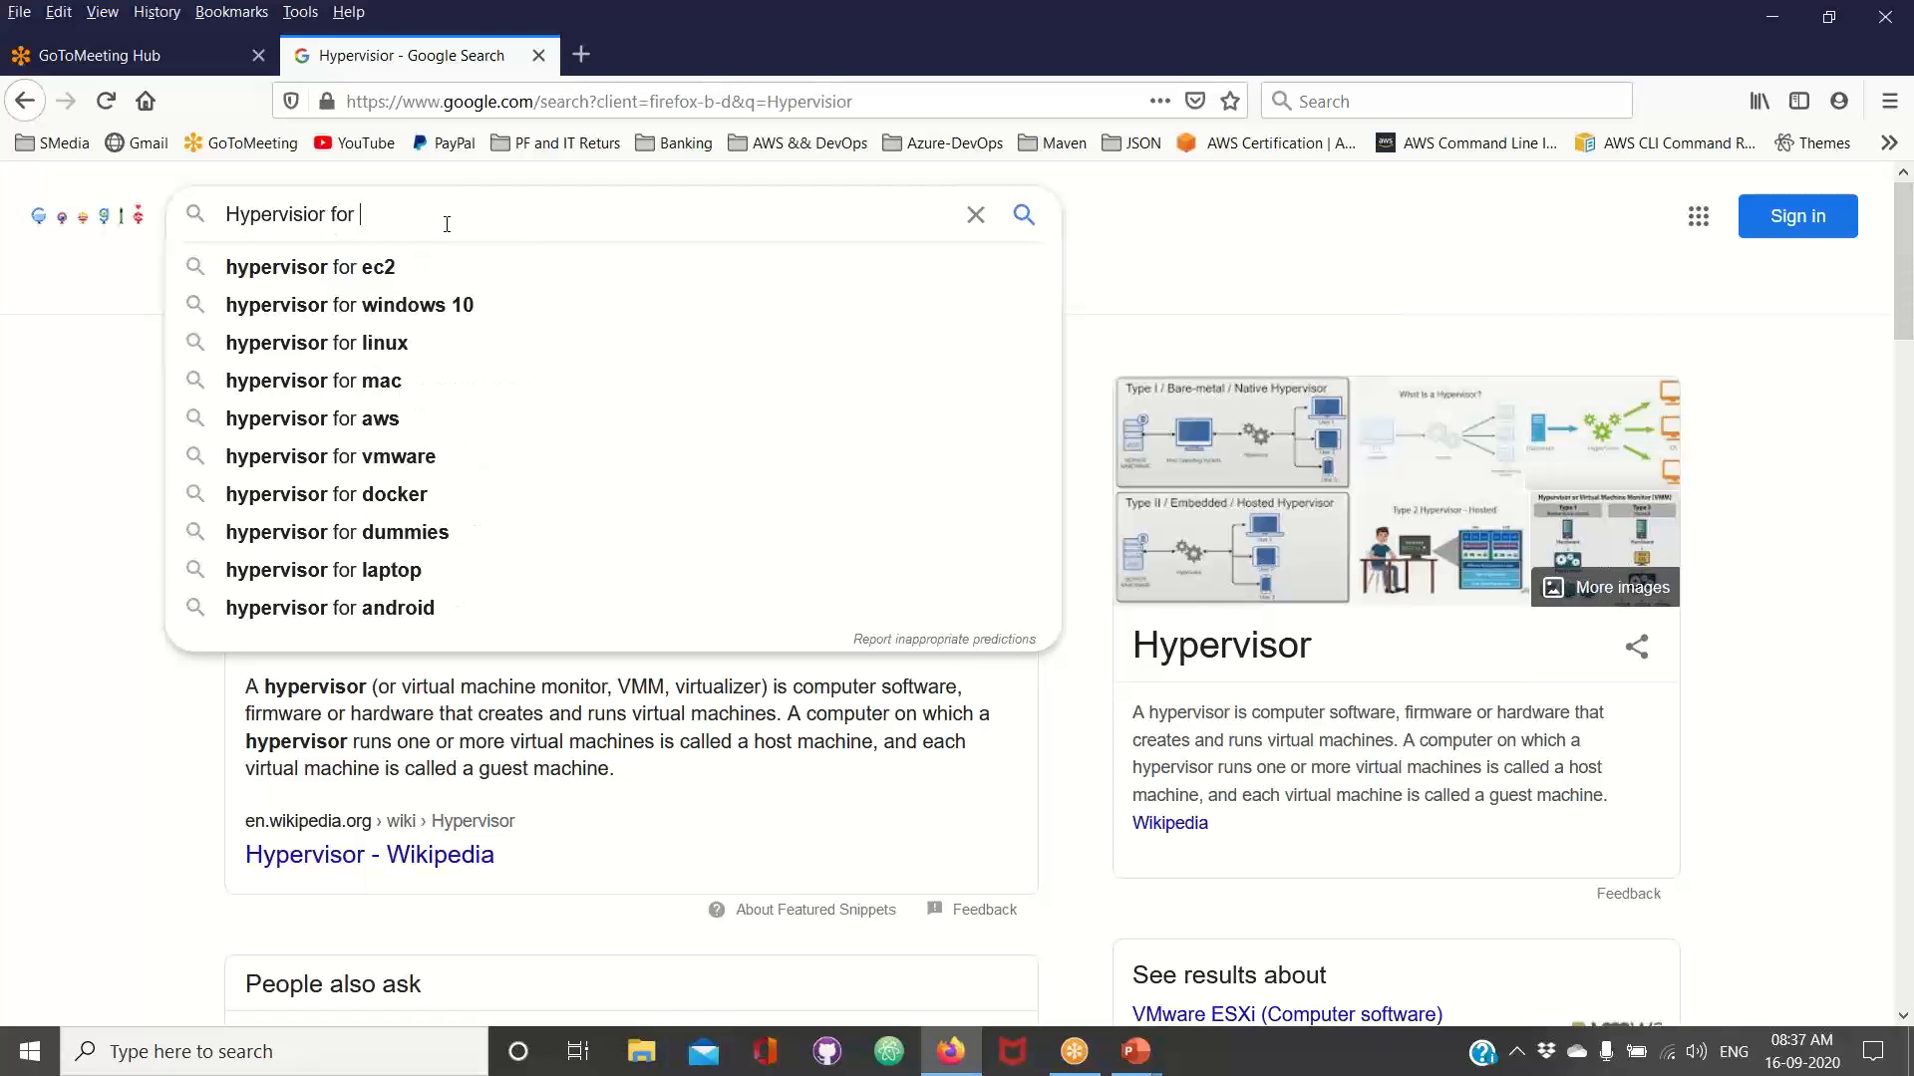
# Replace the query in the web search with "open source hypervisor" and run the search
pyautogui.press('BackSpace')
pyautogui.press('BackSpace')
pyautogui.press('BackSpace')
pyautogui.press('BackSpace')
pyautogui.press('BackSpace')
pyautogui.press('BackSpace')
pyautogui.press('BackSpace')
pyautogui.press('BackSpace')
pyautogui.press('BackSpace')
pyautogui.press('BackSpace')
pyautogui.press('BackSpace')
pyautogui.press('BackSpace')
pyautogui.press('BackSpace')
pyautogui.press('BackSpace')
pyautogui.press('BackSpace')
pyautogui.press('BackSpace')
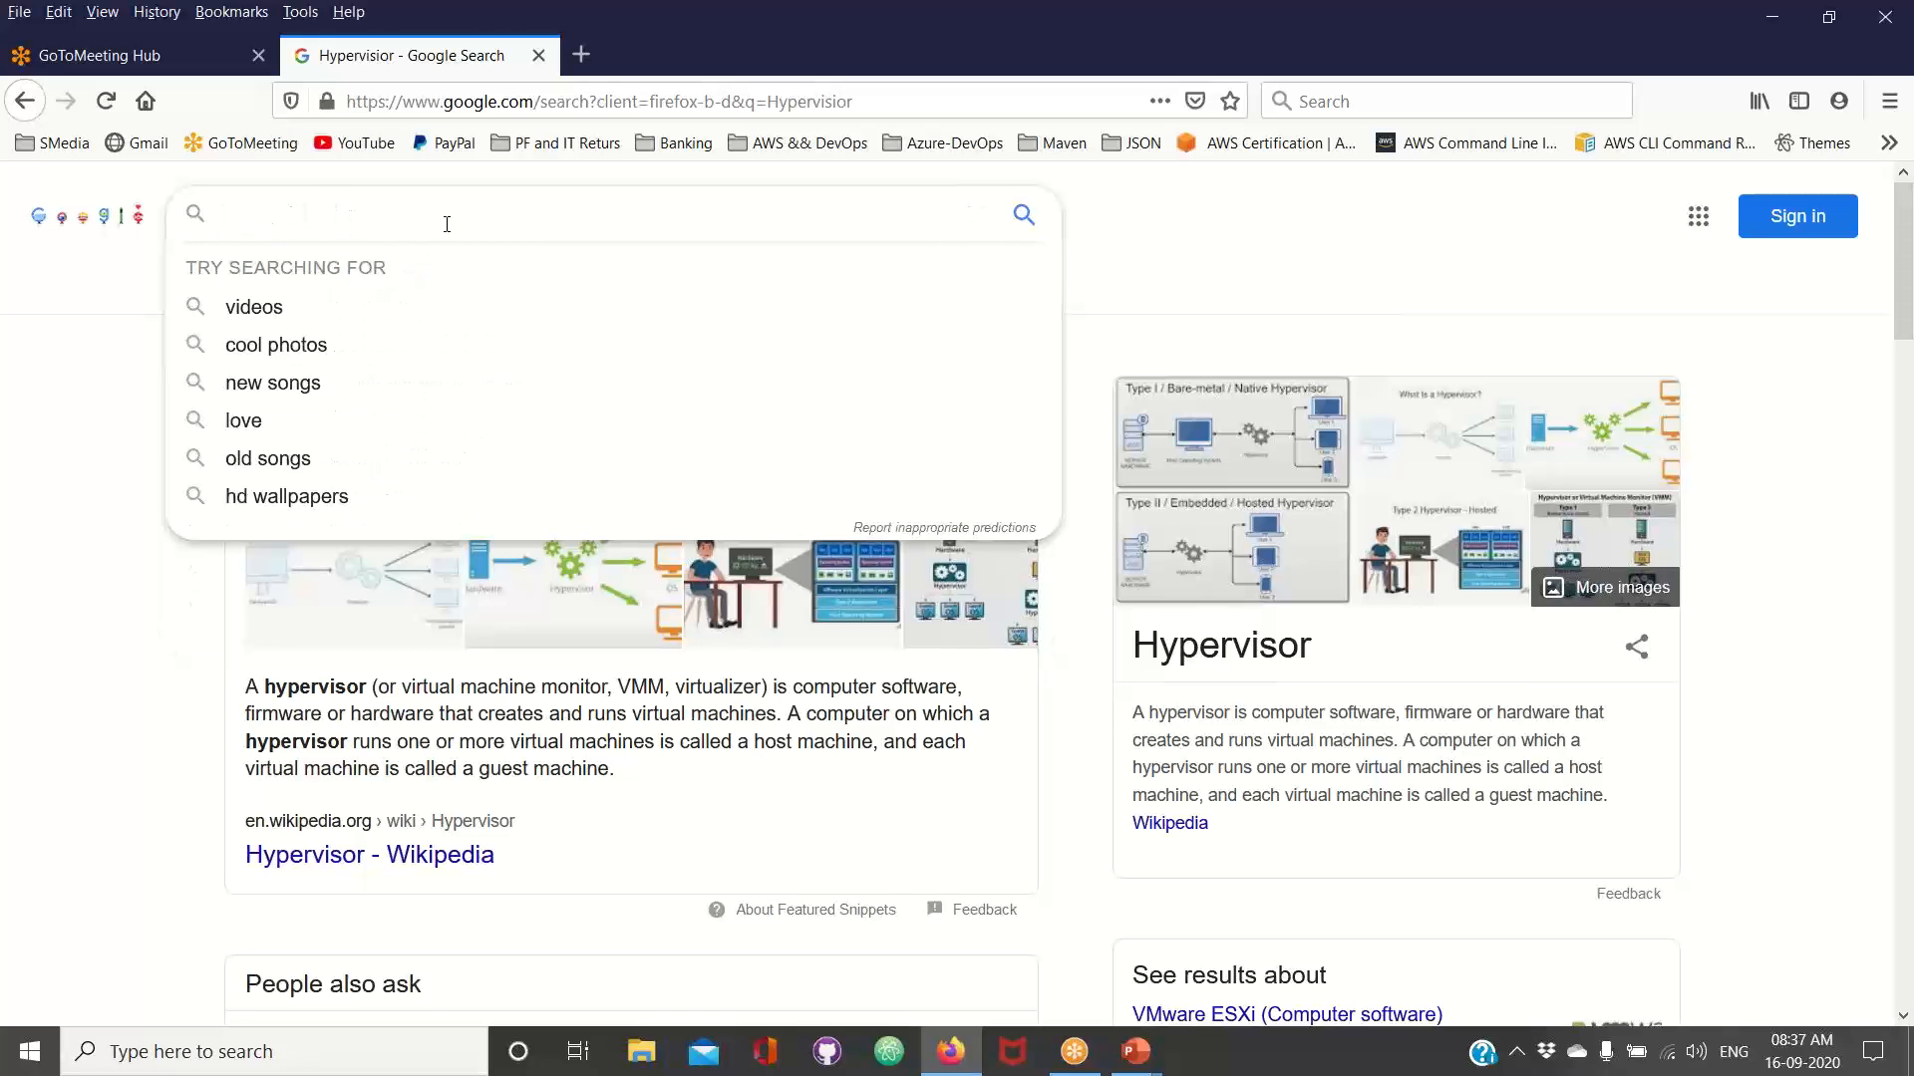
pyautogui.write('Free')
pyautogui.press('BackSpace')
pyautogui.press('BackSpace')
pyautogui.press('BackSpace')
pyautogui.press('BackSpace')
pyautogui.press('BackSpace')
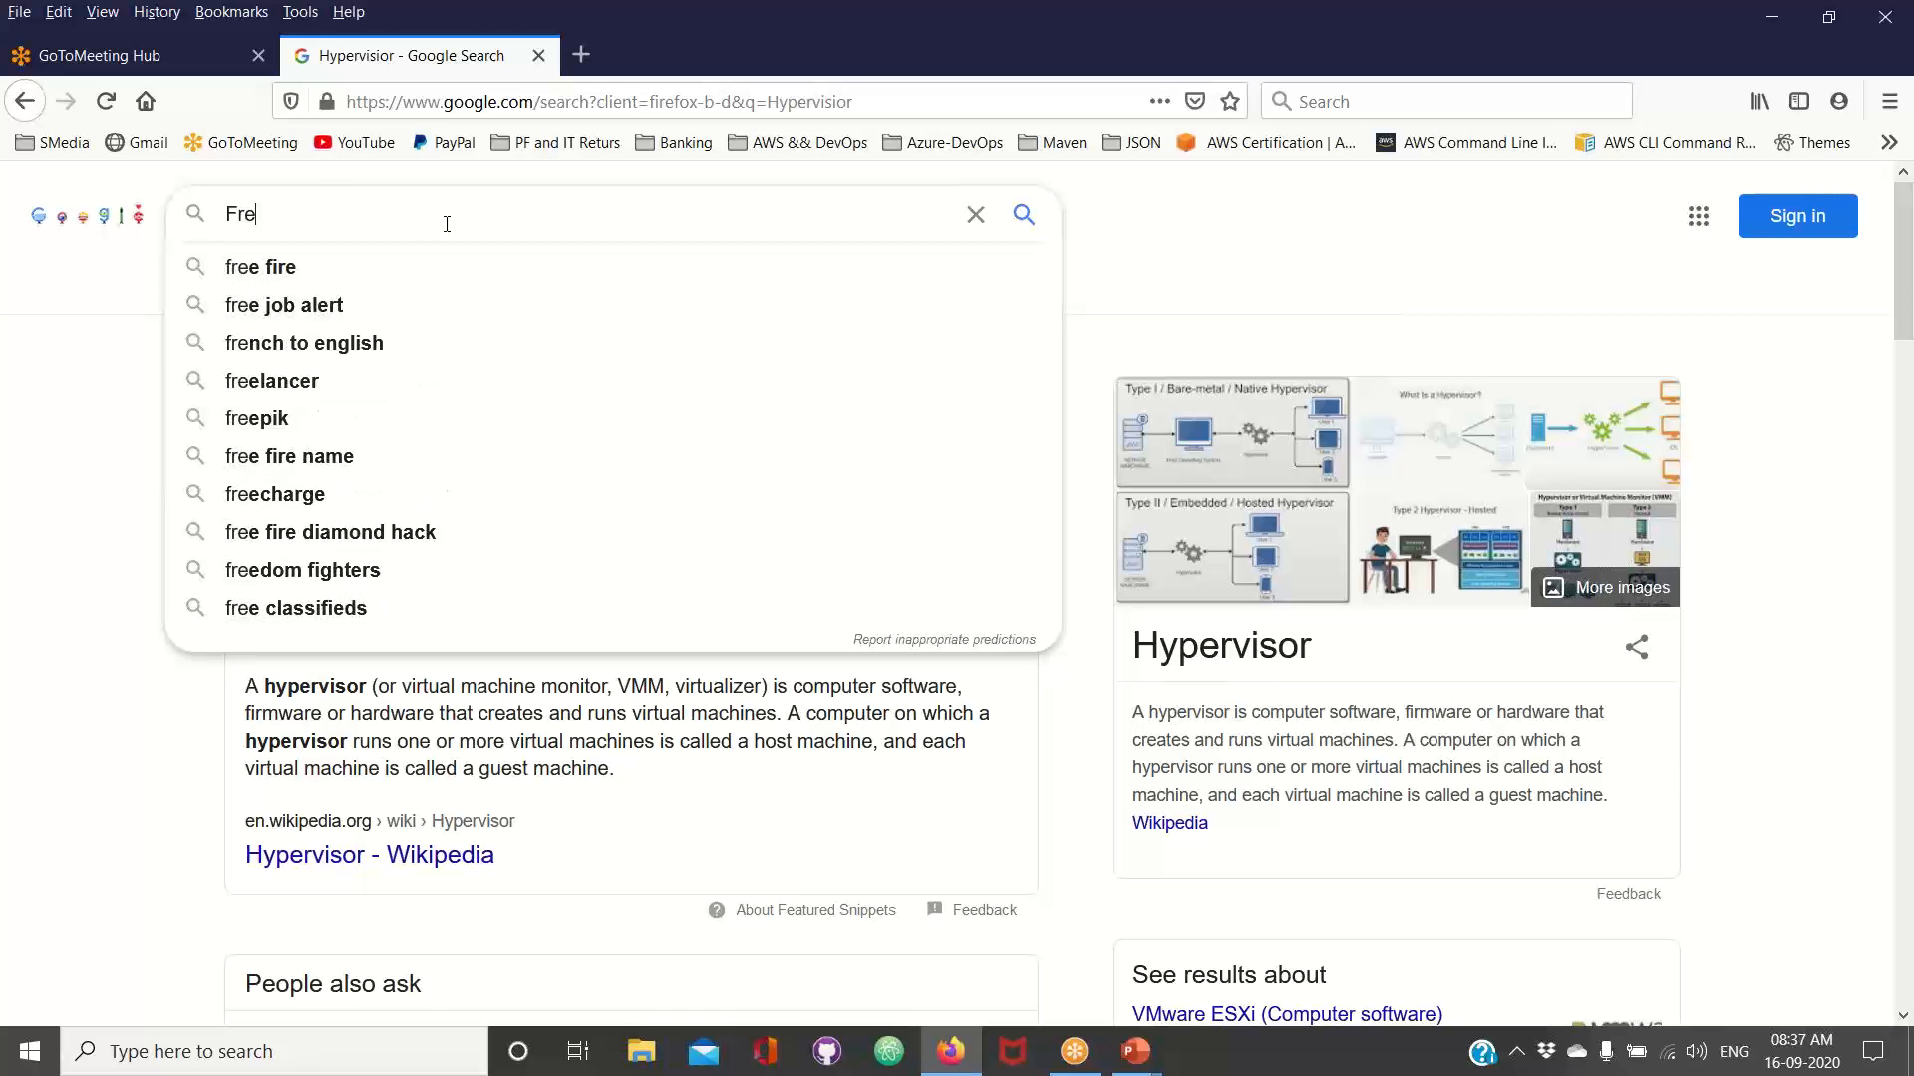
pyautogui.write('ope')
pyautogui.press('BackSpace')
pyautogui.write('n source')
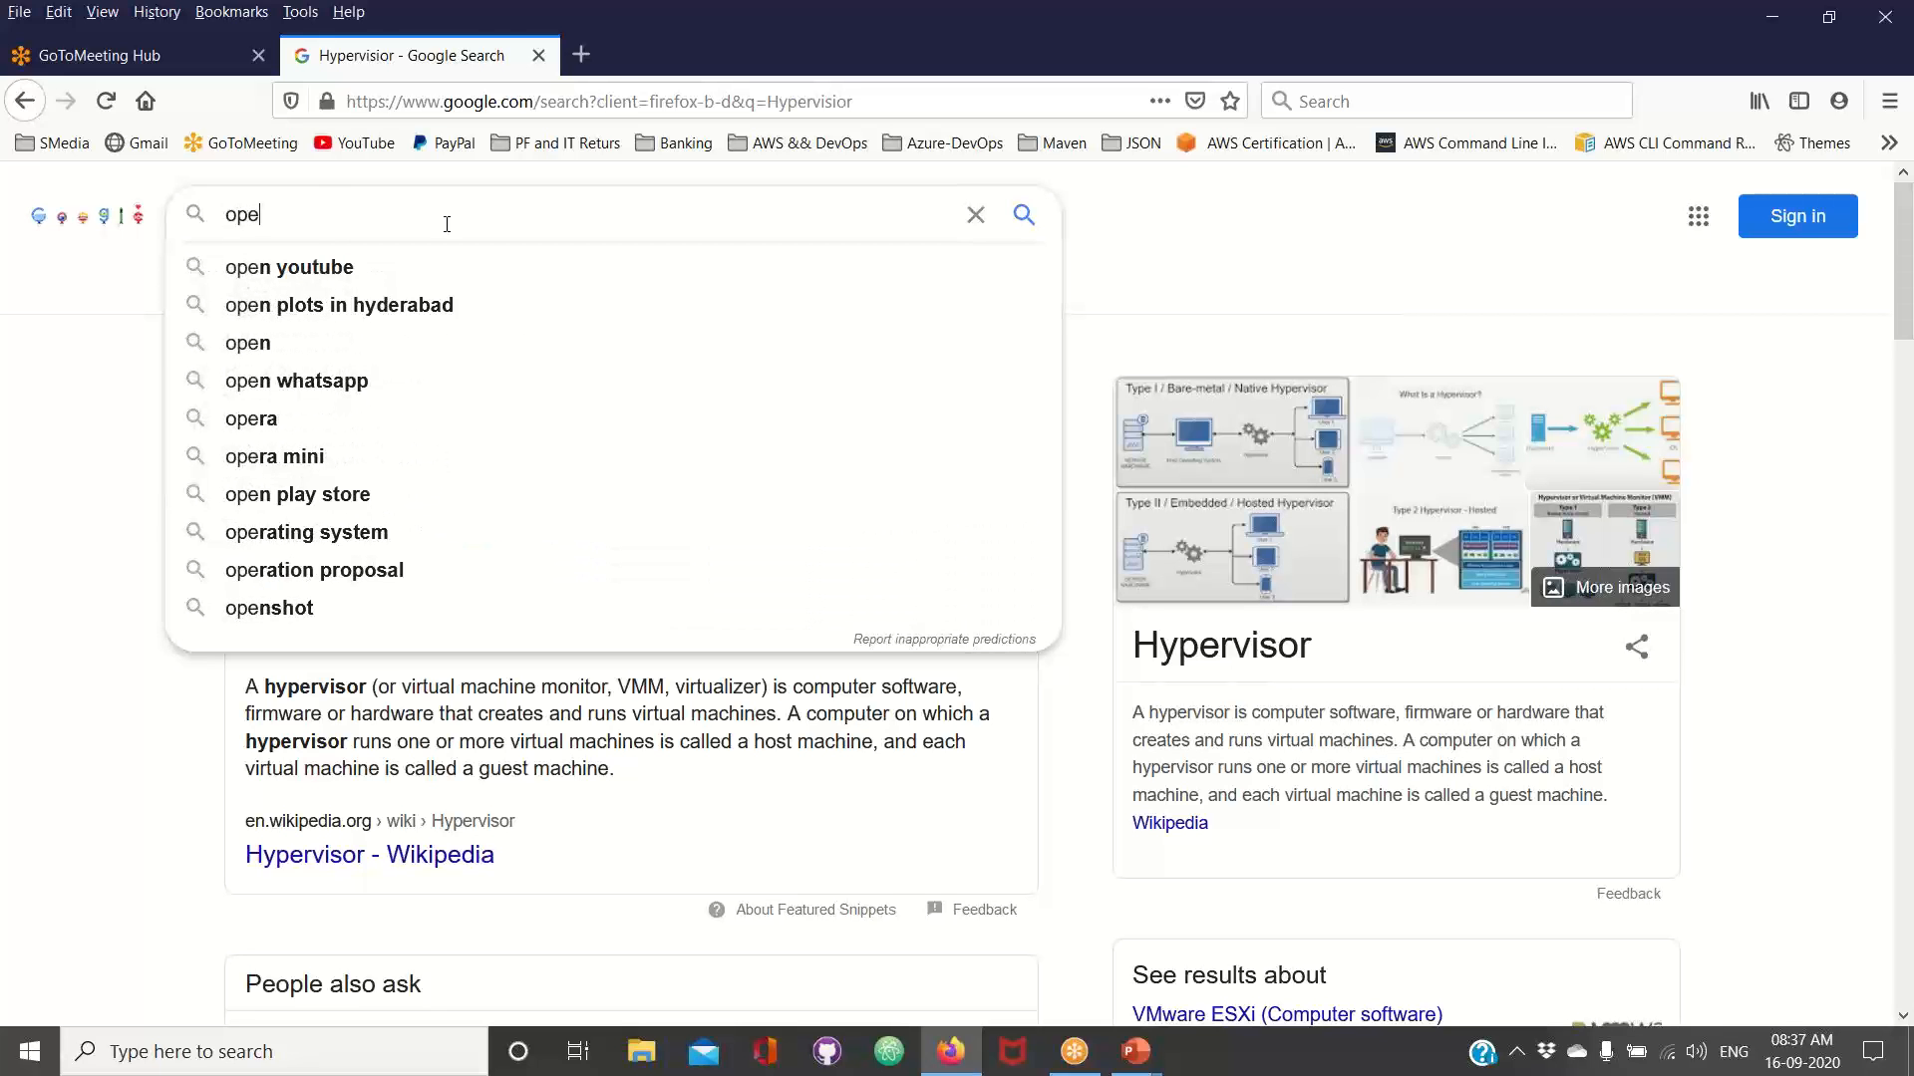
pyautogui.write(' hyp')
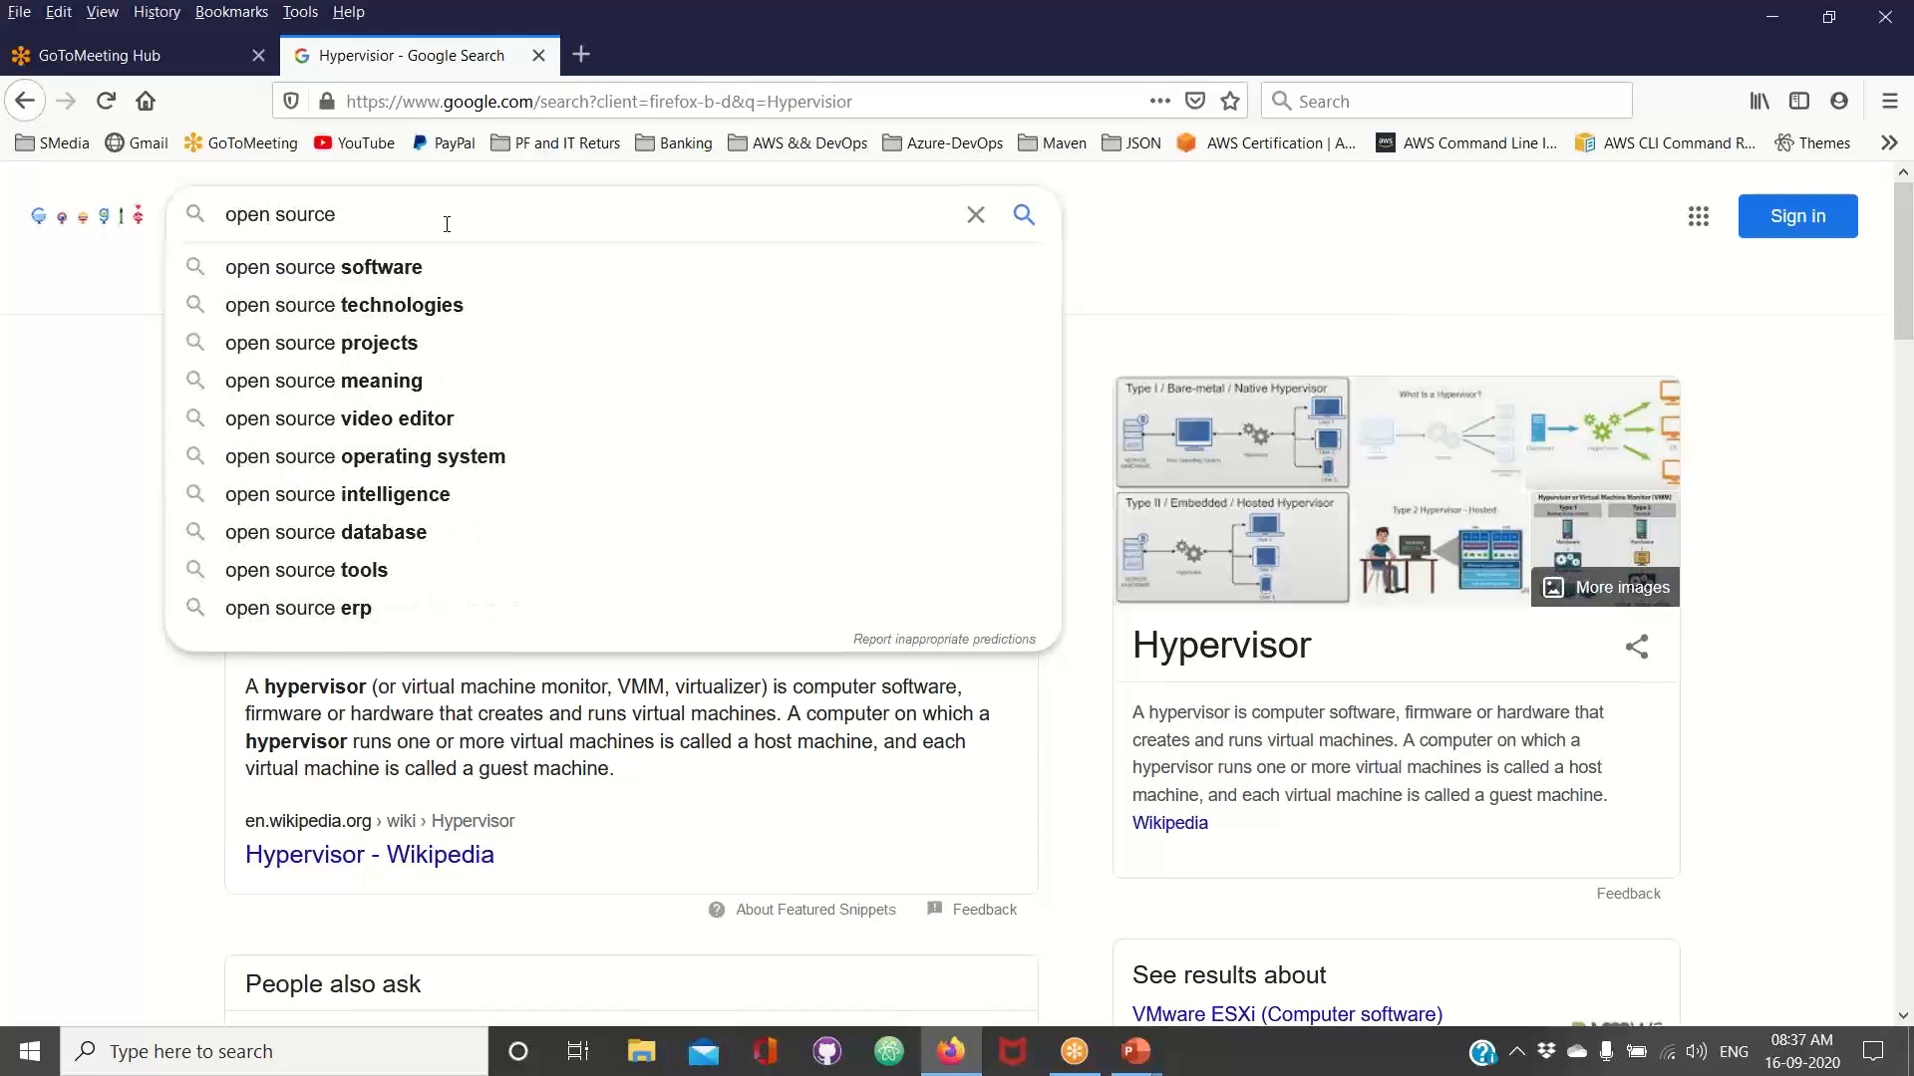
pyautogui.press('Down')
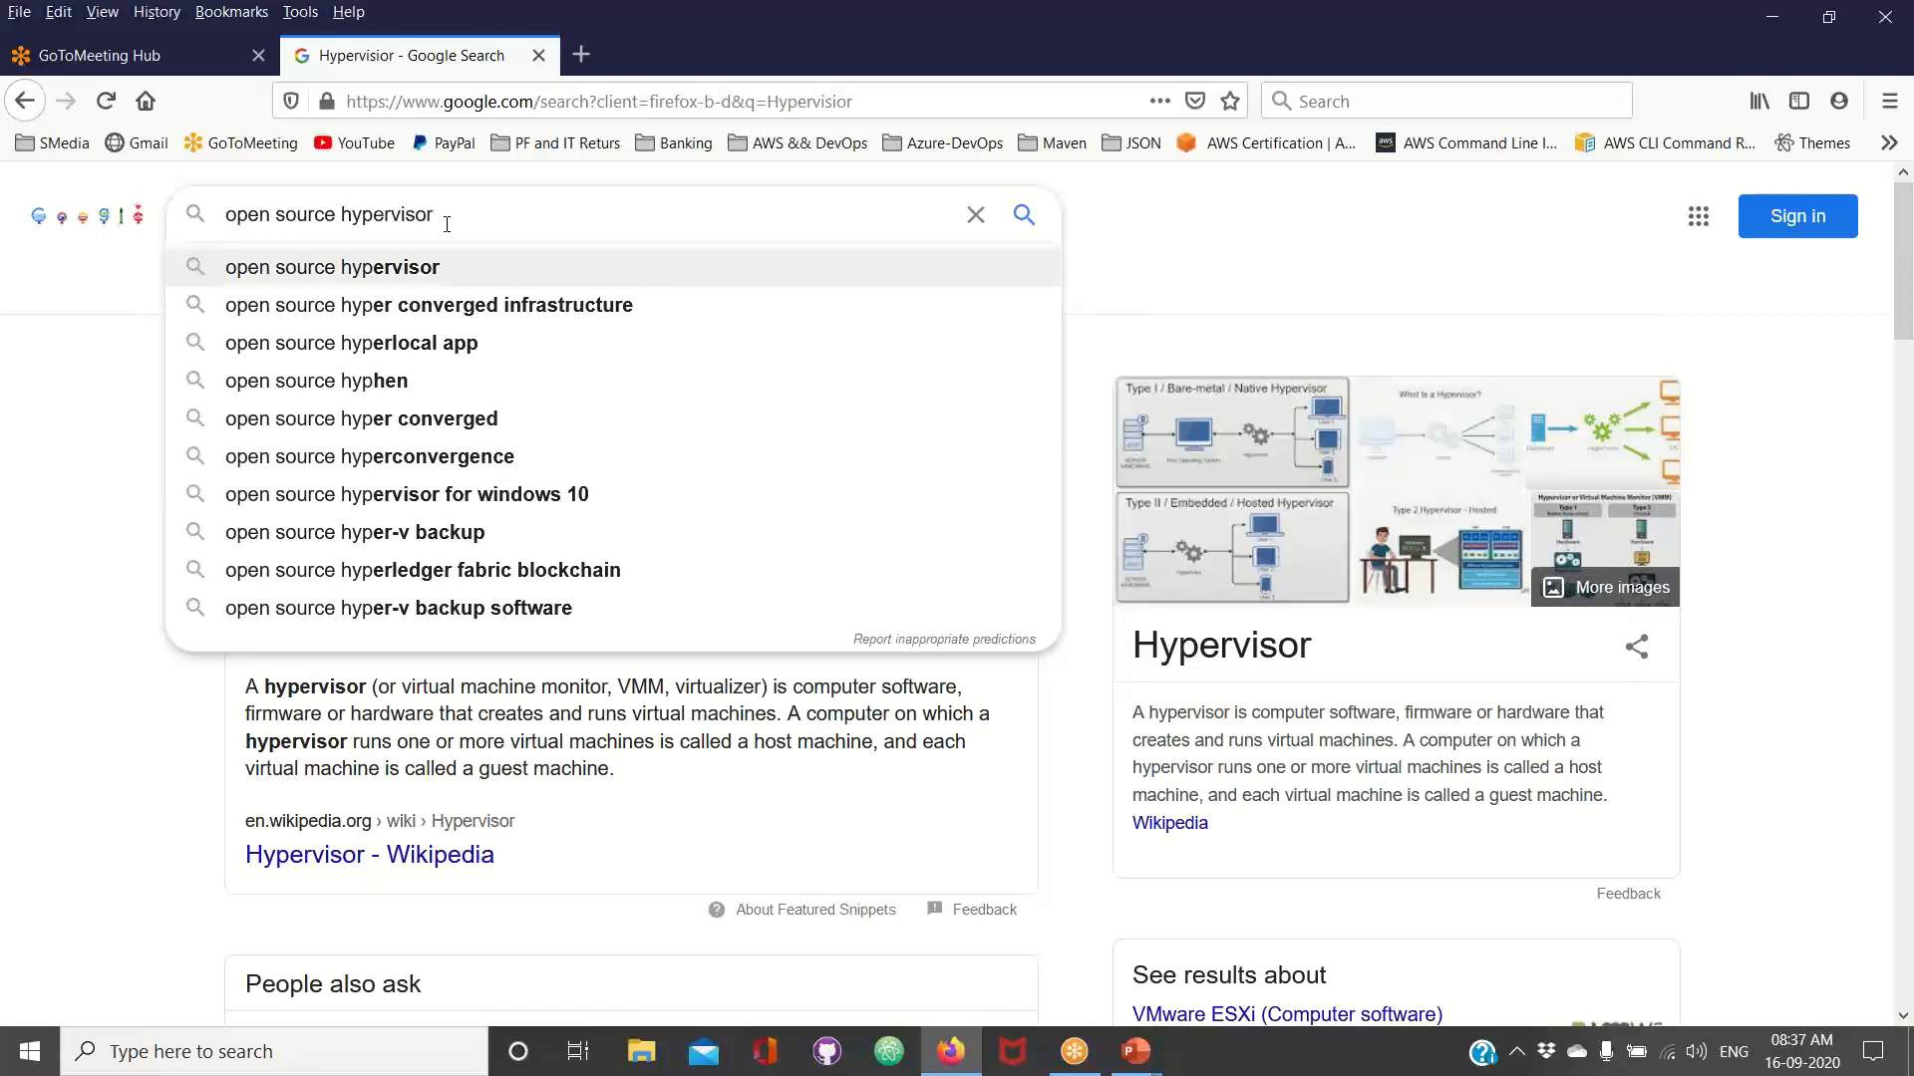
pyautogui.press('Return')
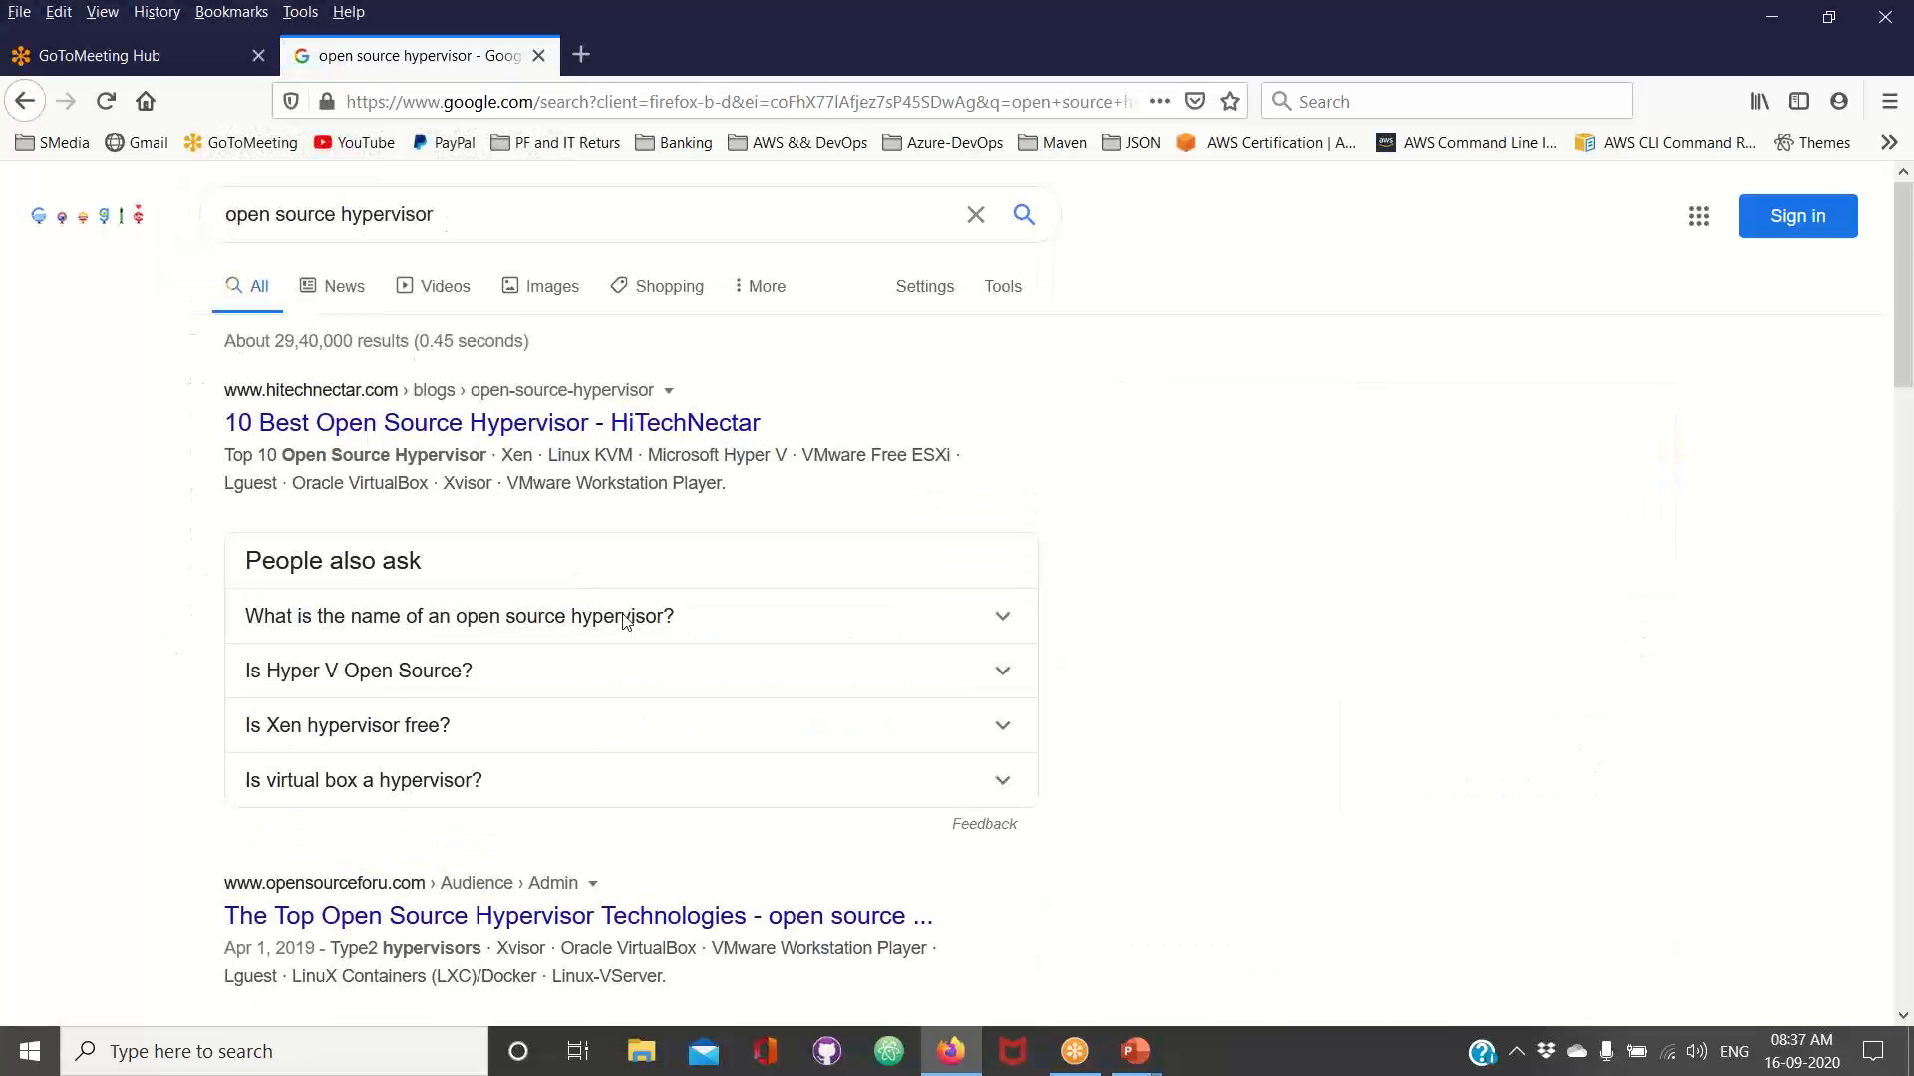
# Try to open the HiTechNectar article "10 Best Open Source Hypervisor" and return to the search results
pyautogui.scroll(-3, 625, 618)
pyautogui.scroll(3, 625, 618)
pyautogui.click(535, 430)
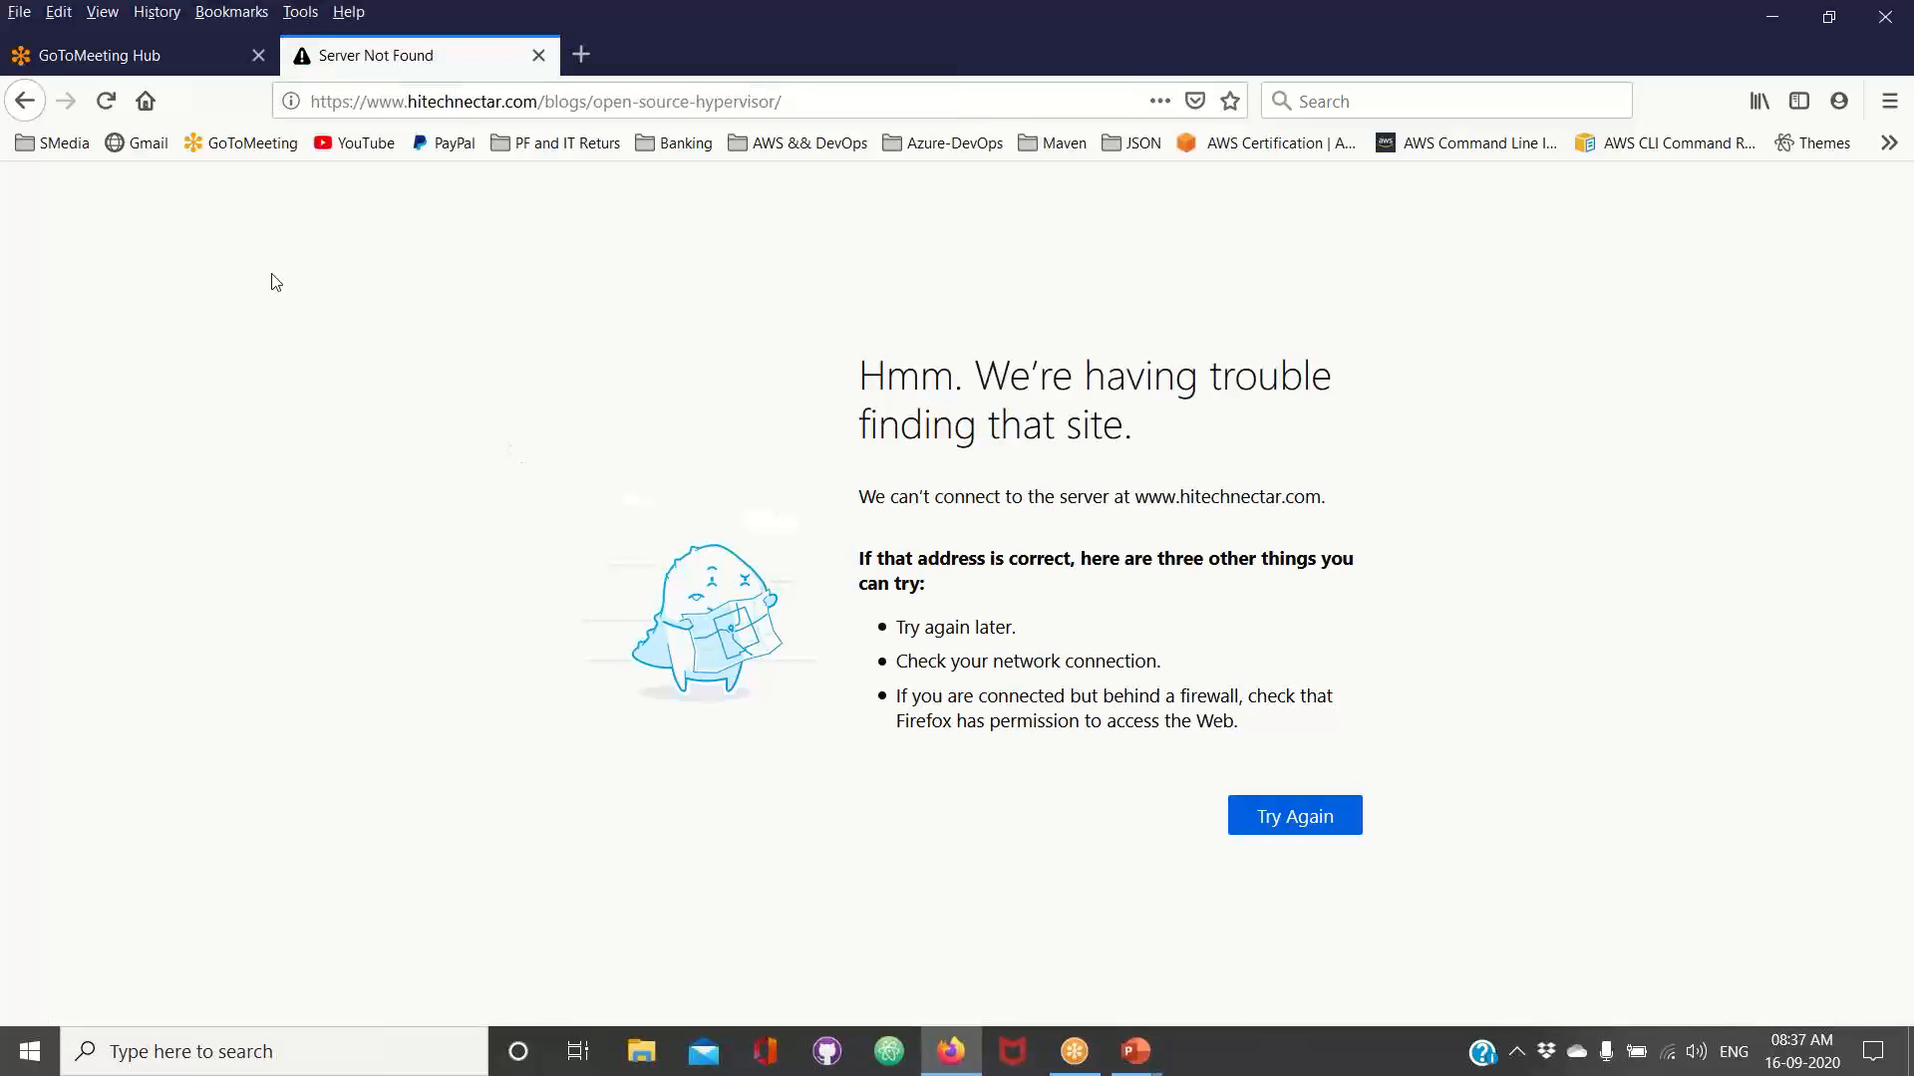
pyautogui.click(38, 103)
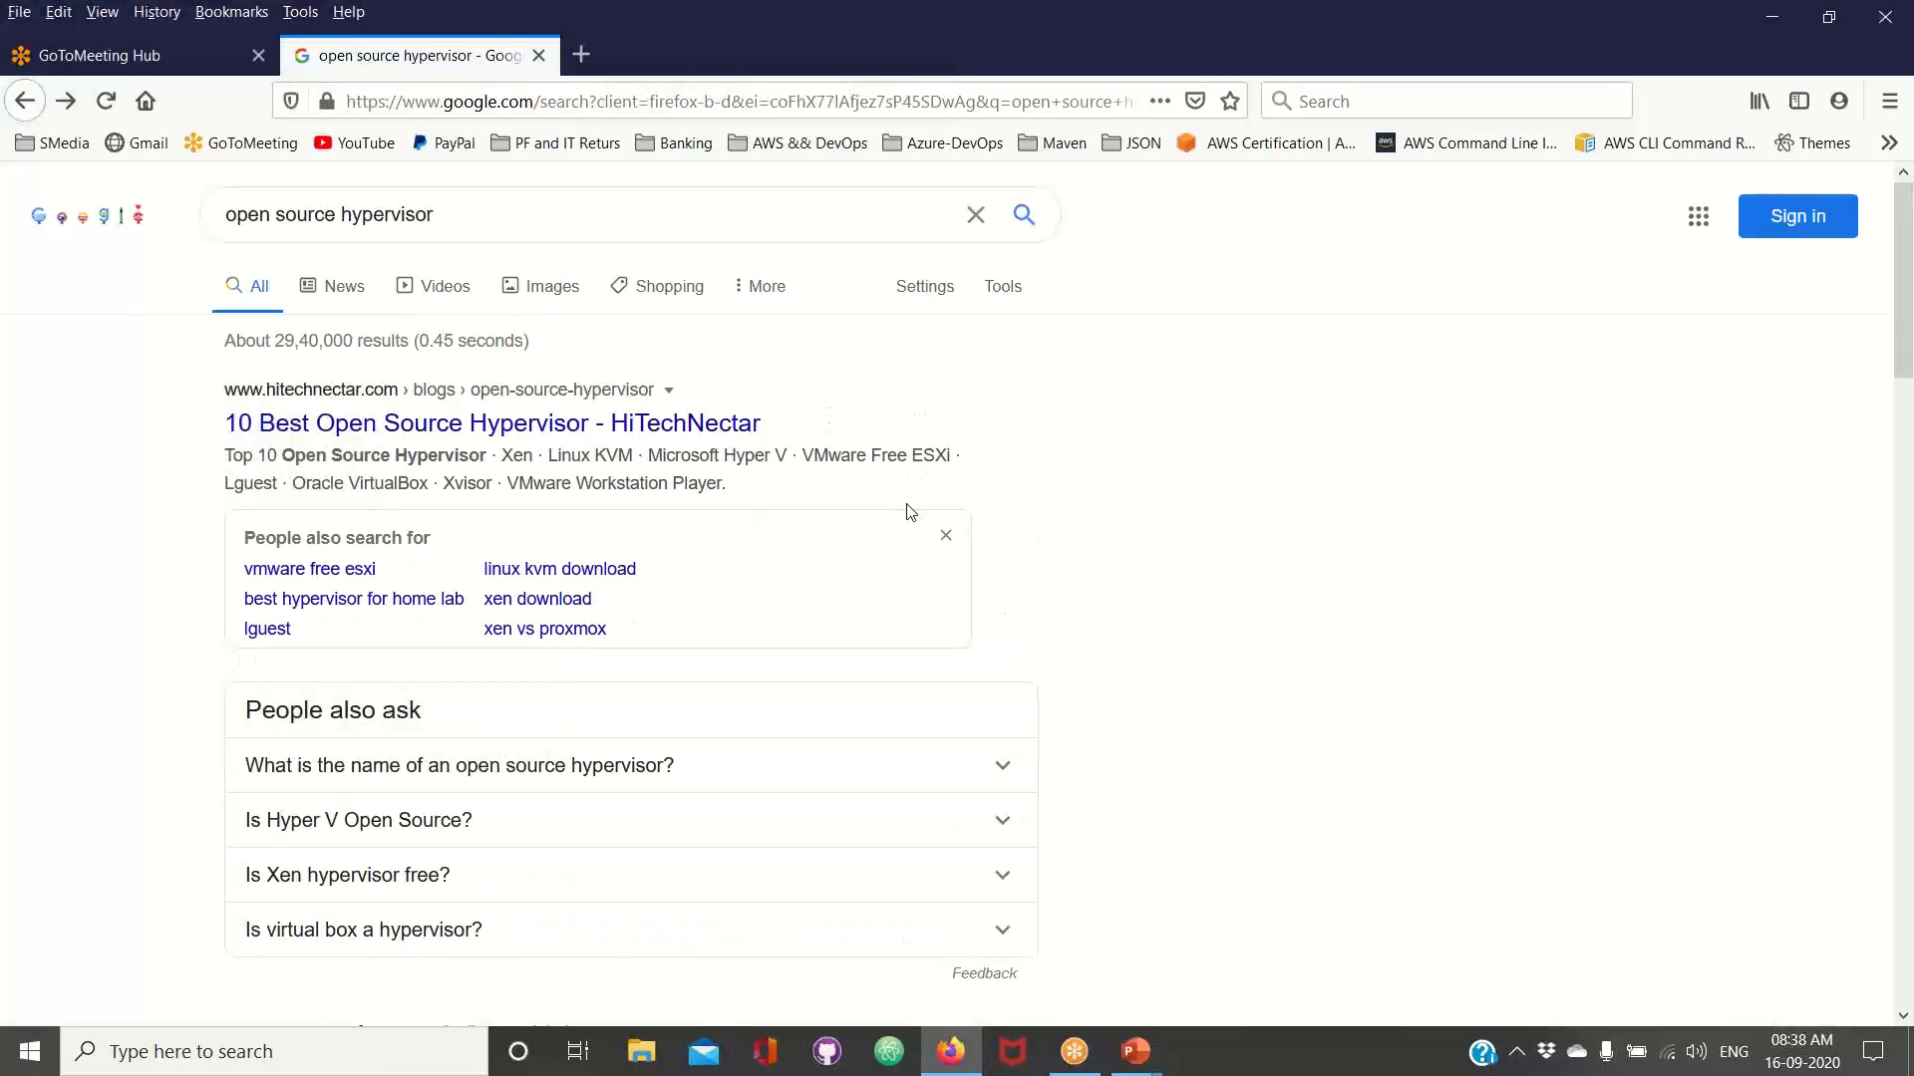
# Look through the search results and run the same open source hypervisor query again
pyautogui.click(519, 225)
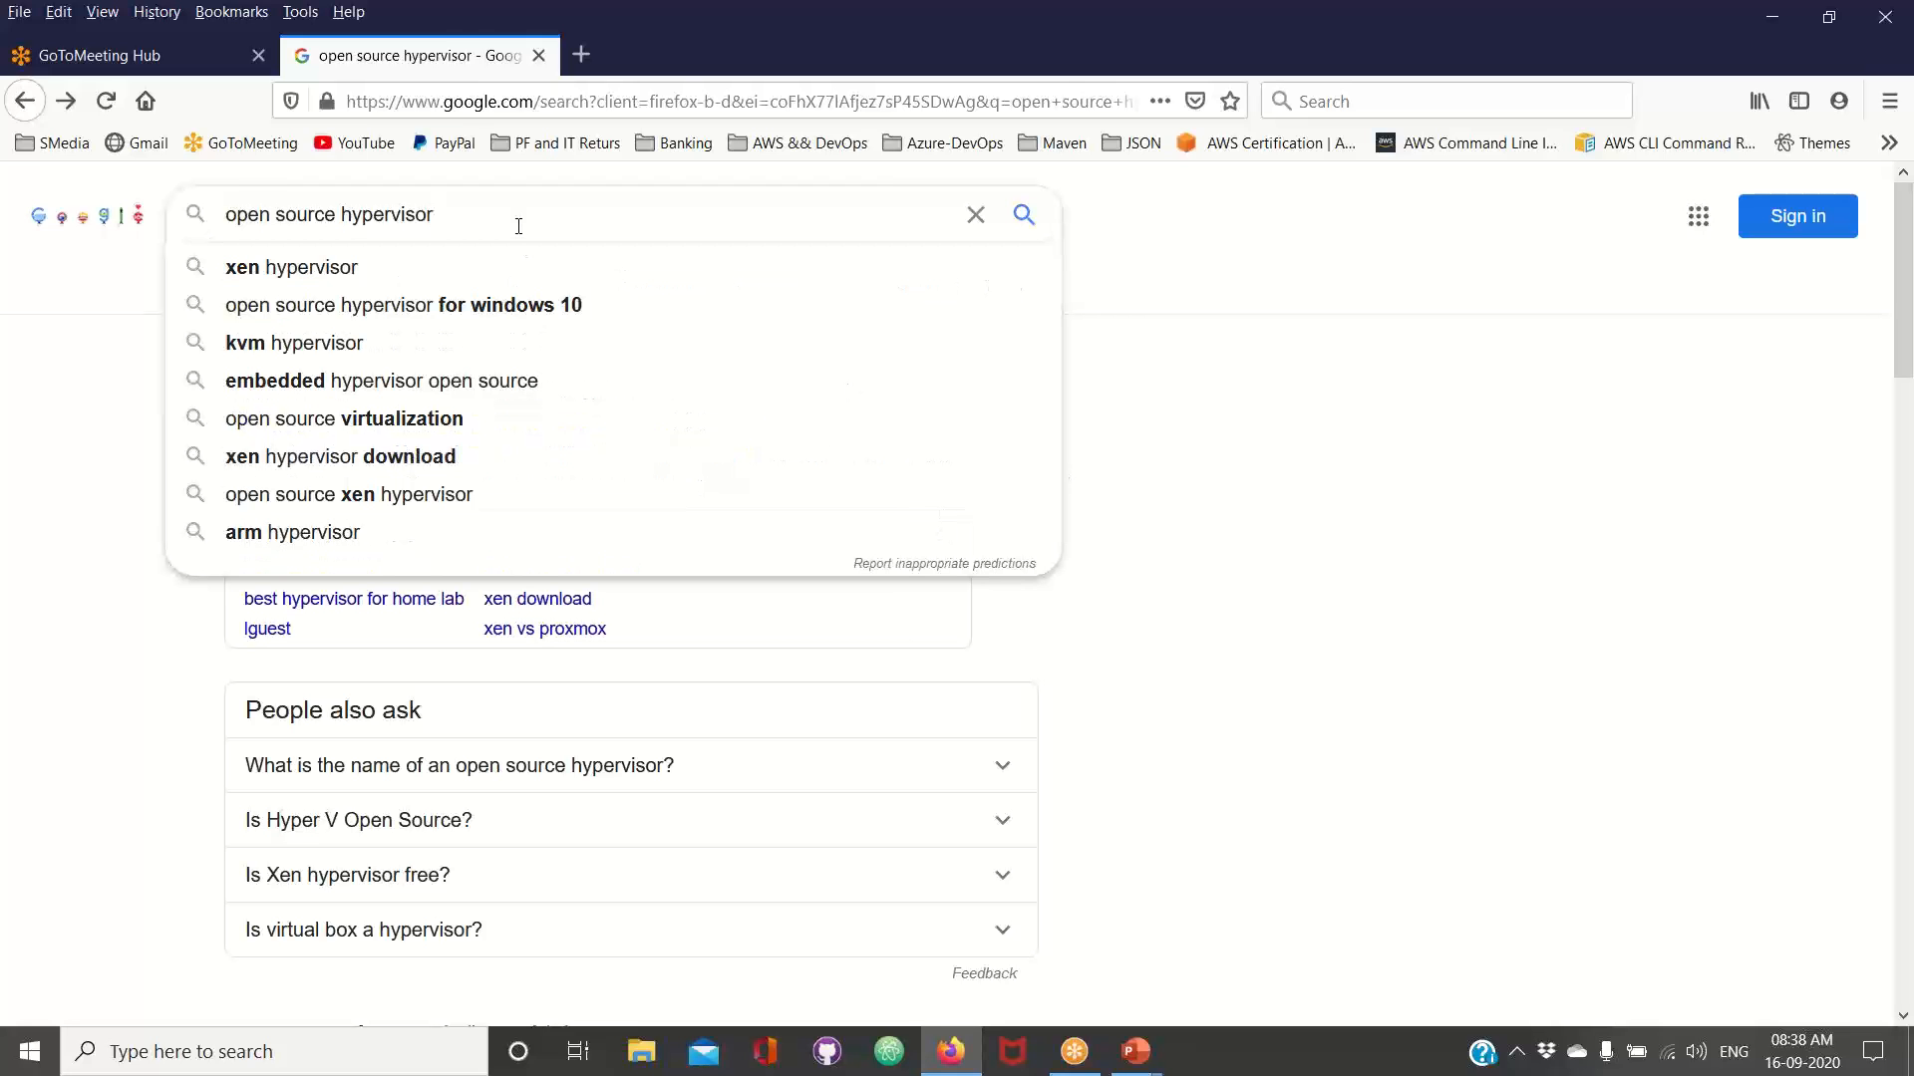
pyautogui.click(45, 436)
pyautogui.scroll(-5, 43, 613)
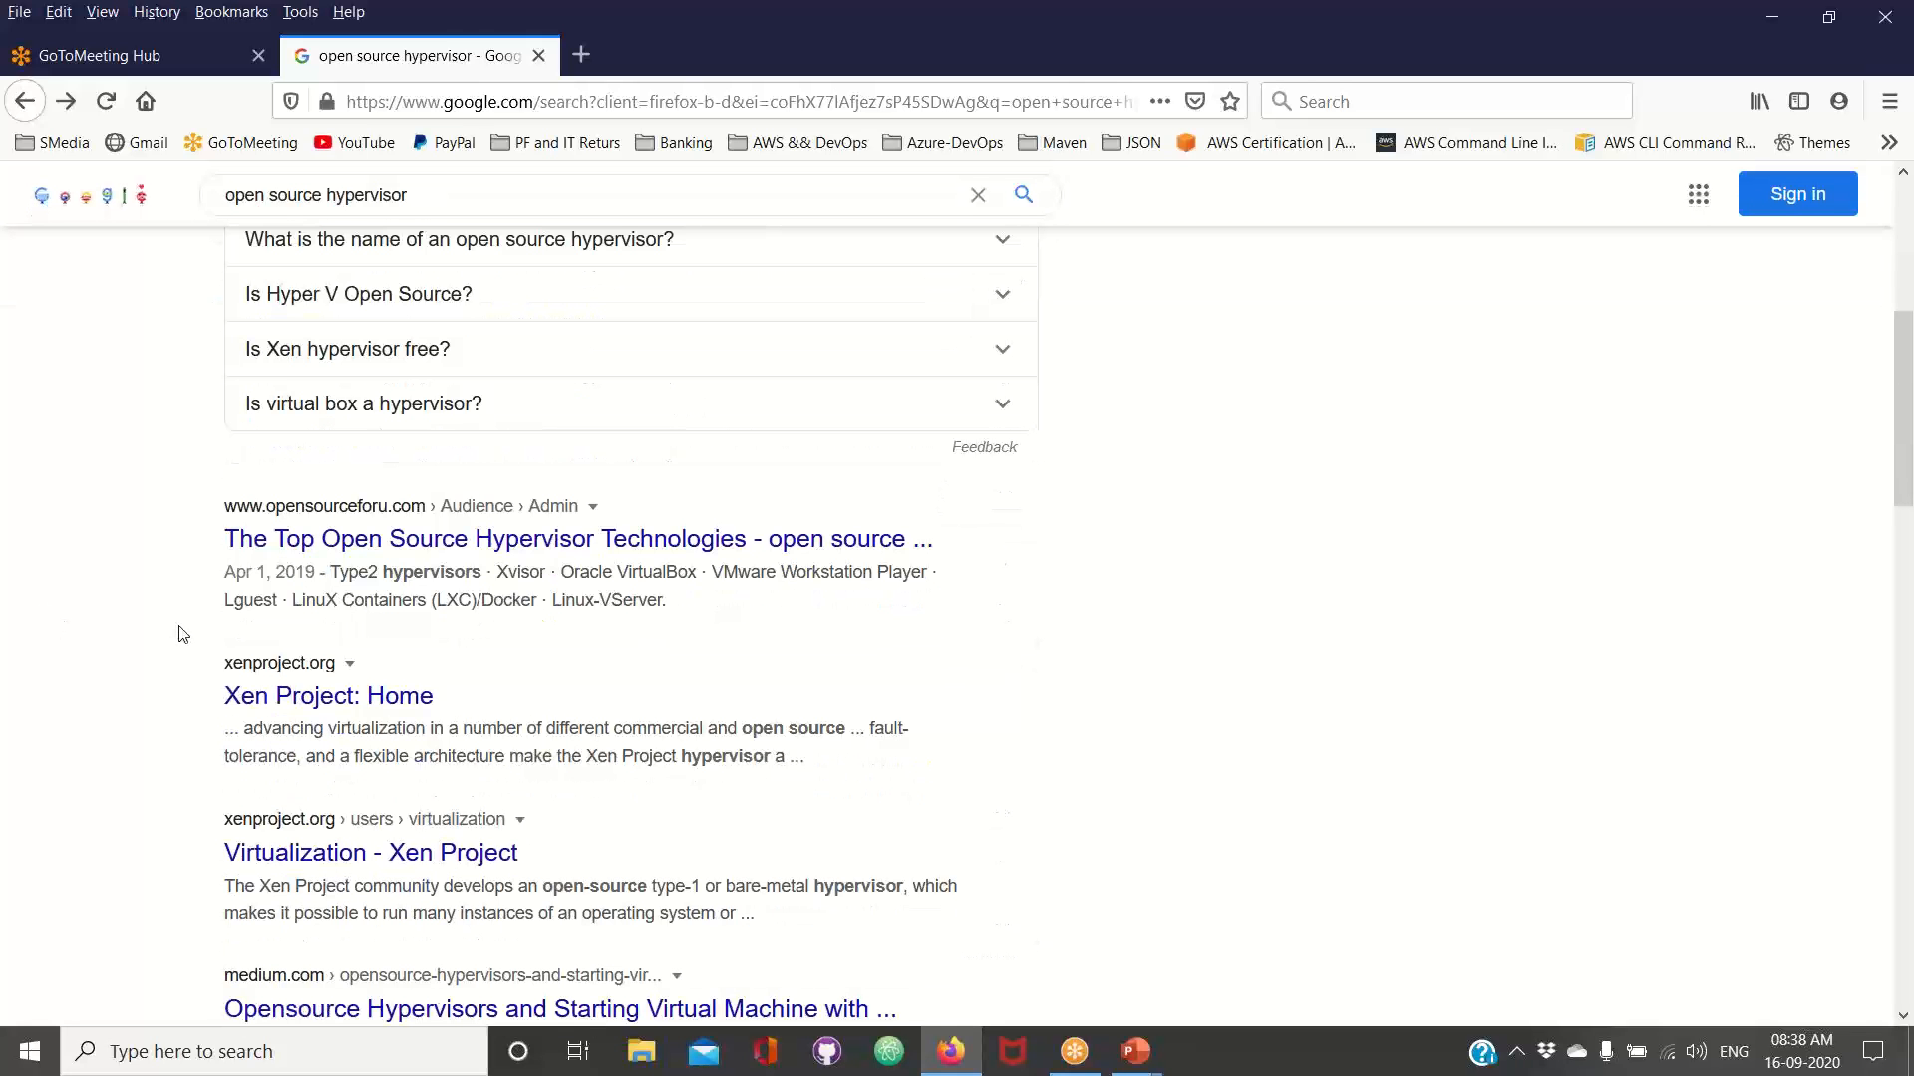
pyautogui.scroll(5, 184, 635)
pyautogui.click(523, 218)
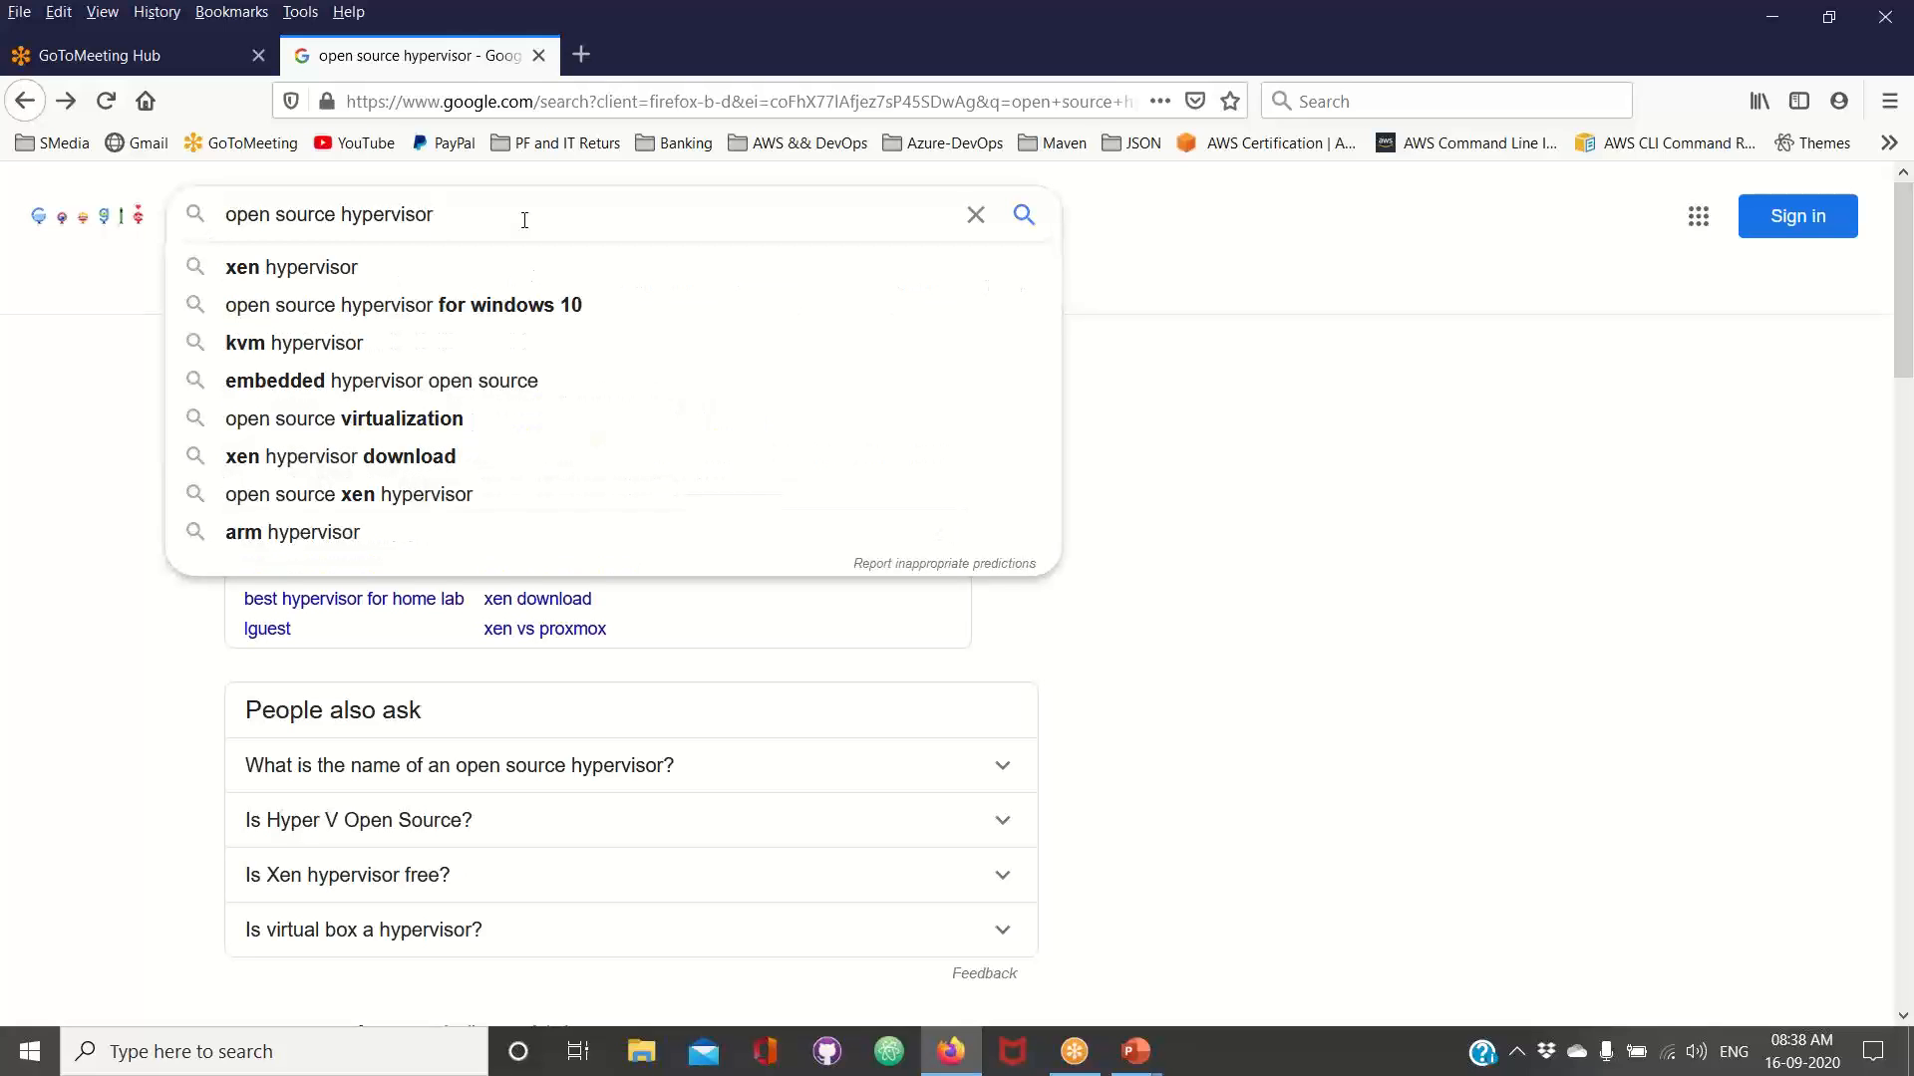
pyautogui.press('Return')
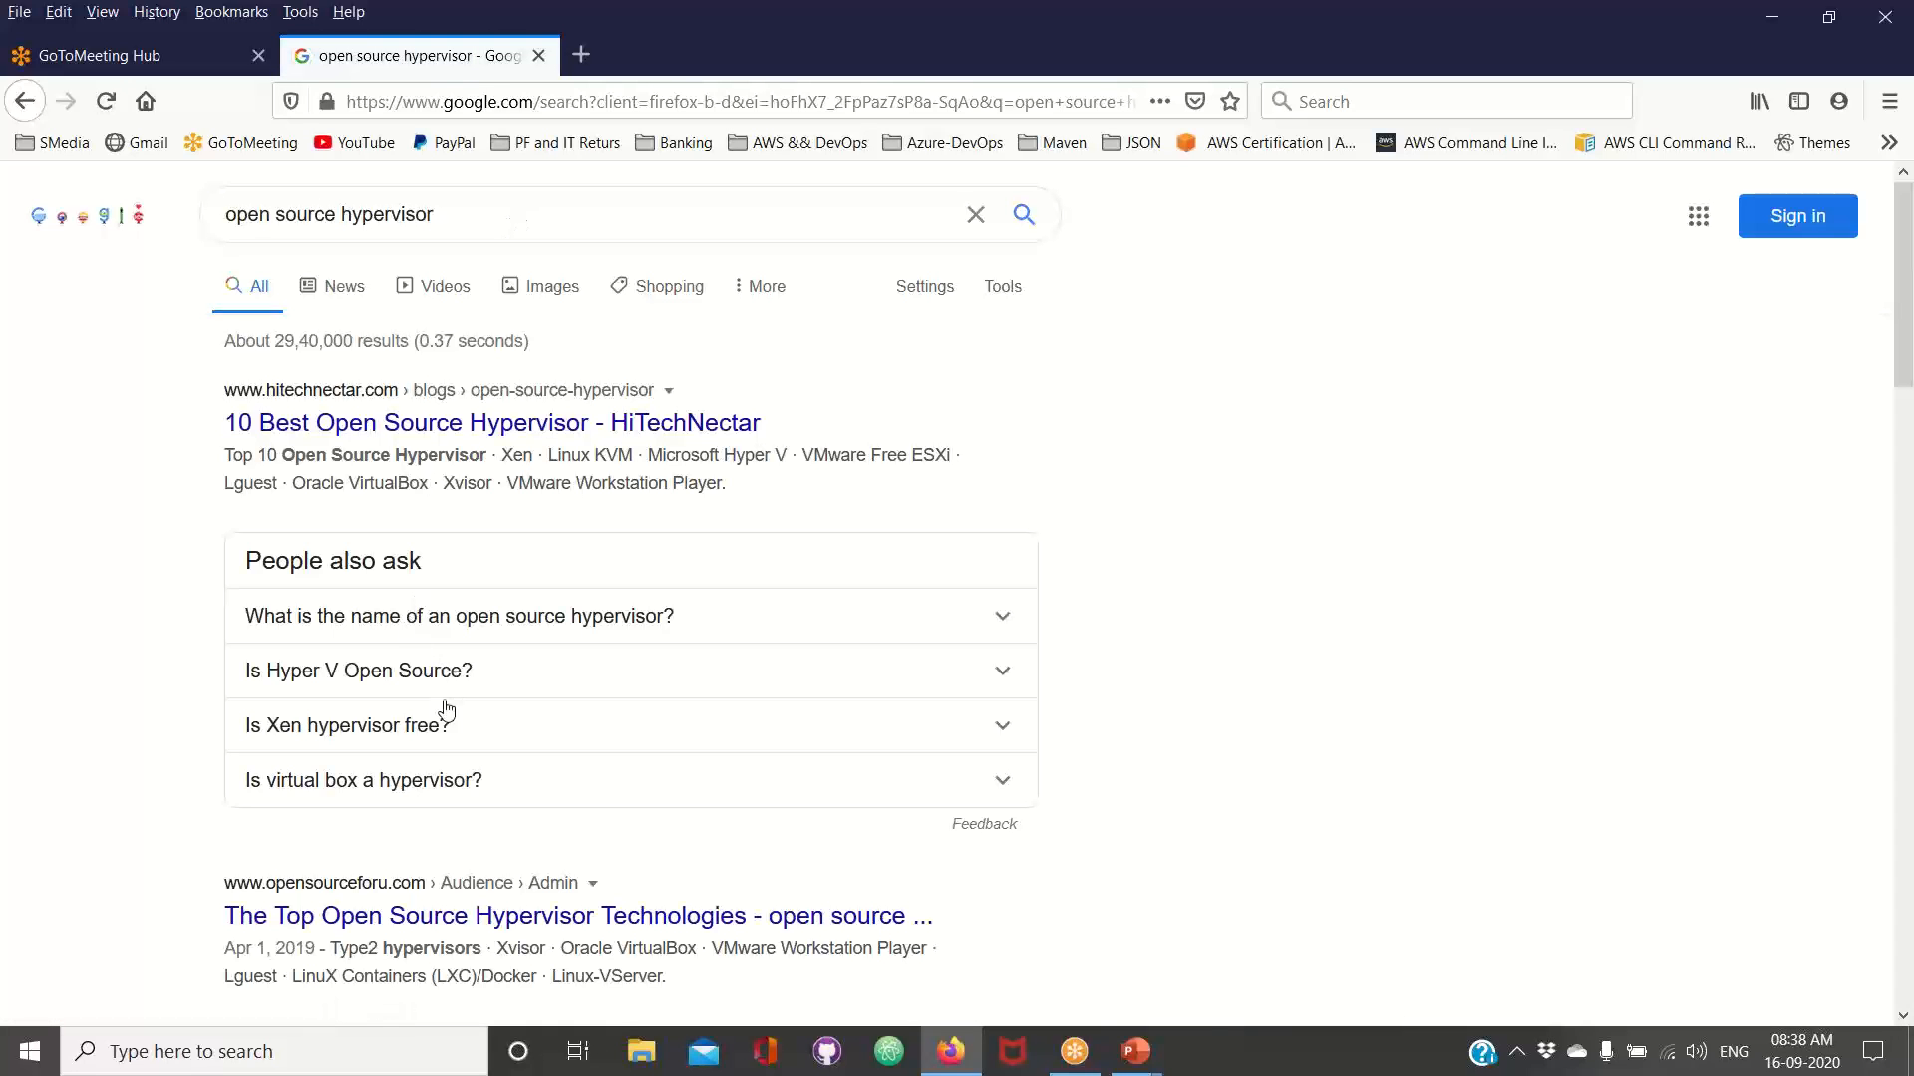
# Expand the related question "Is virtual box a hypervisor?" and copy the product name "Oracle VM VirtualBox" from its answer
pyautogui.click(428, 784)
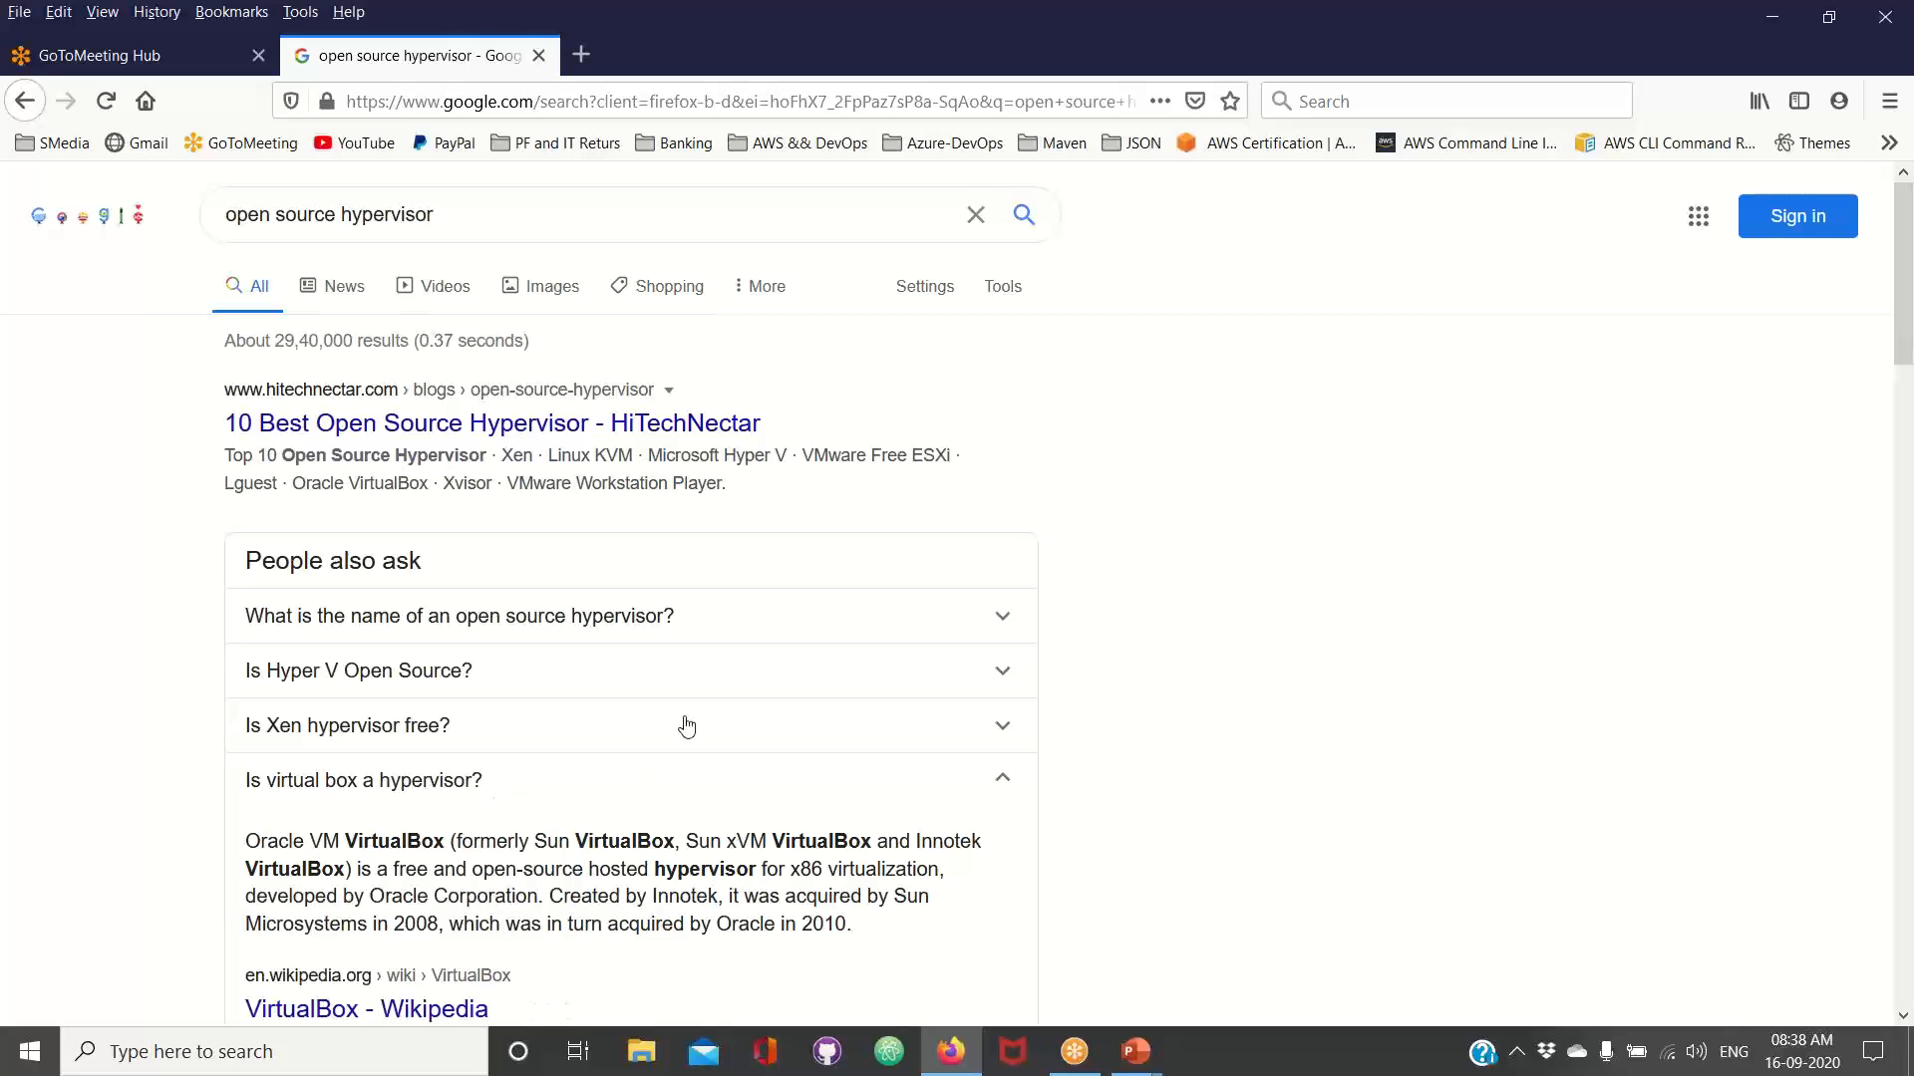
pyautogui.scroll(-3, 684, 722)
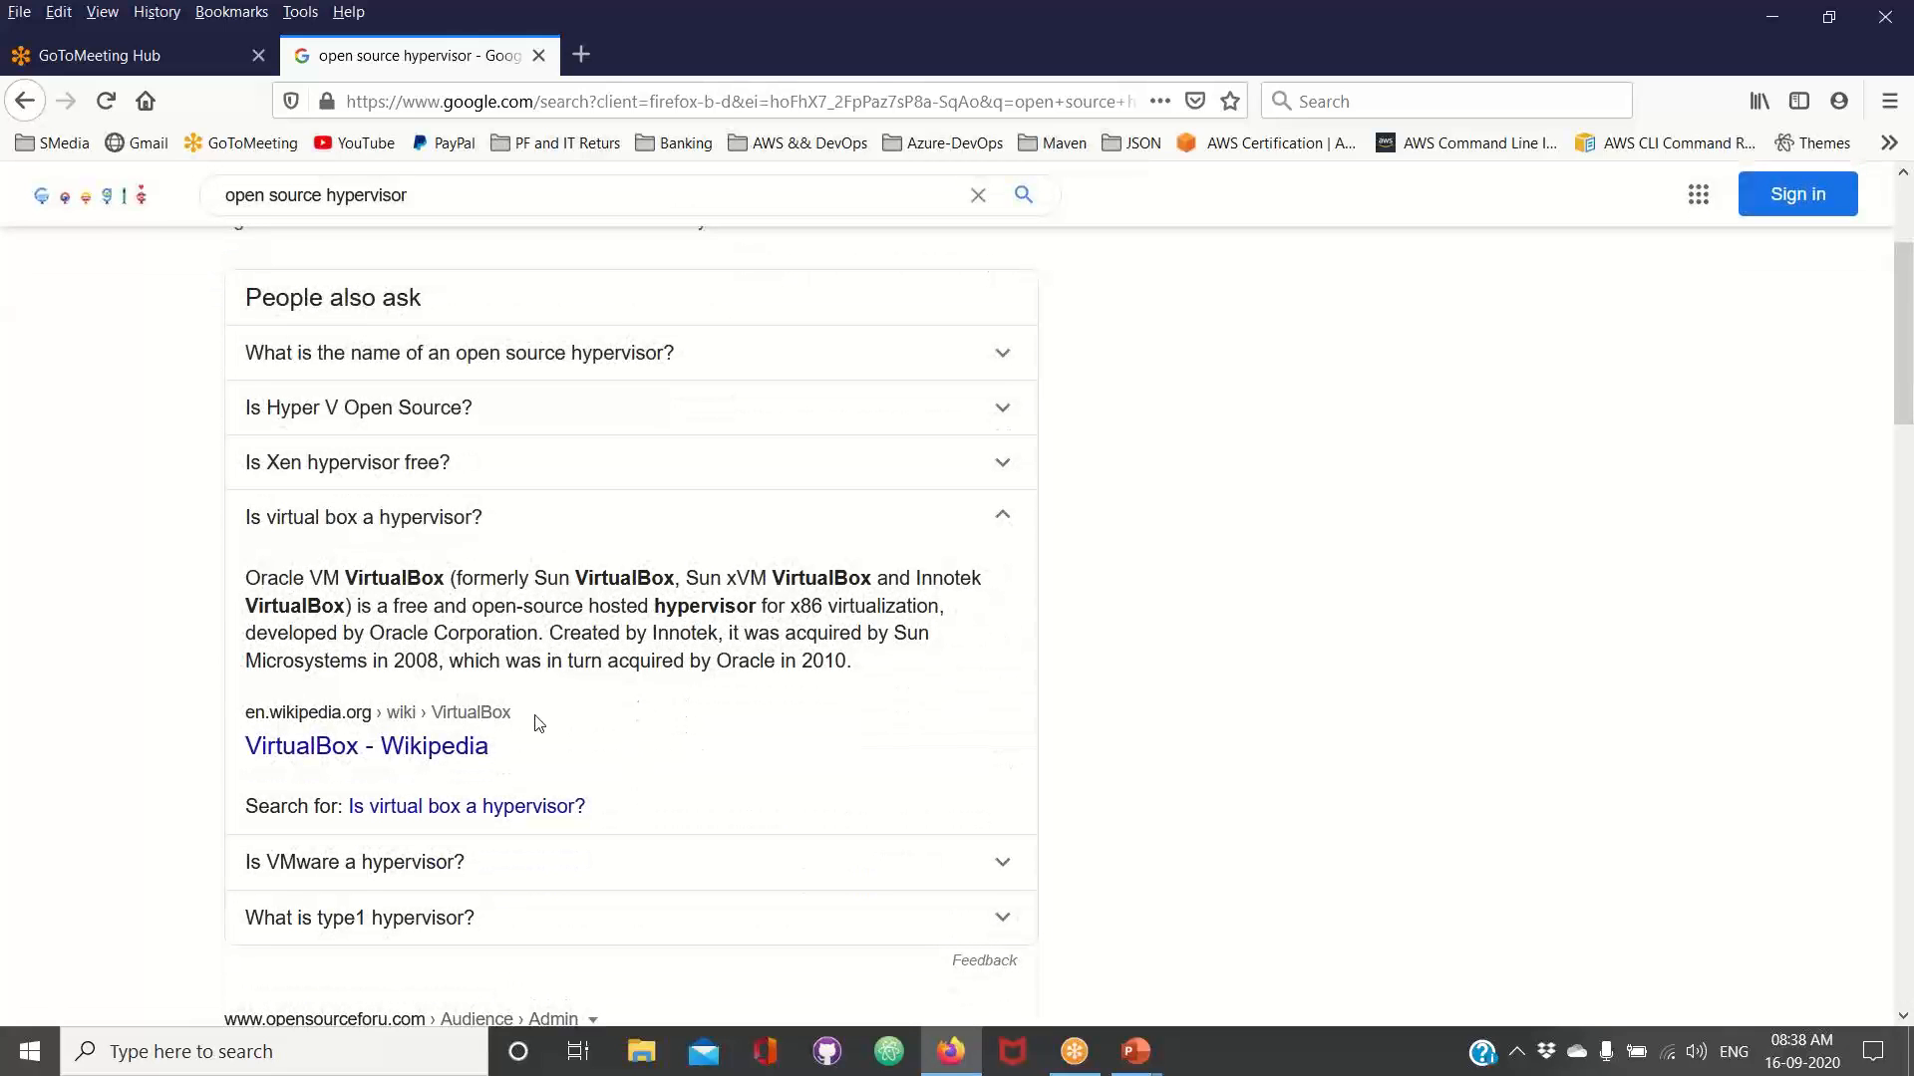
pyautogui.tripleClick(297, 578)
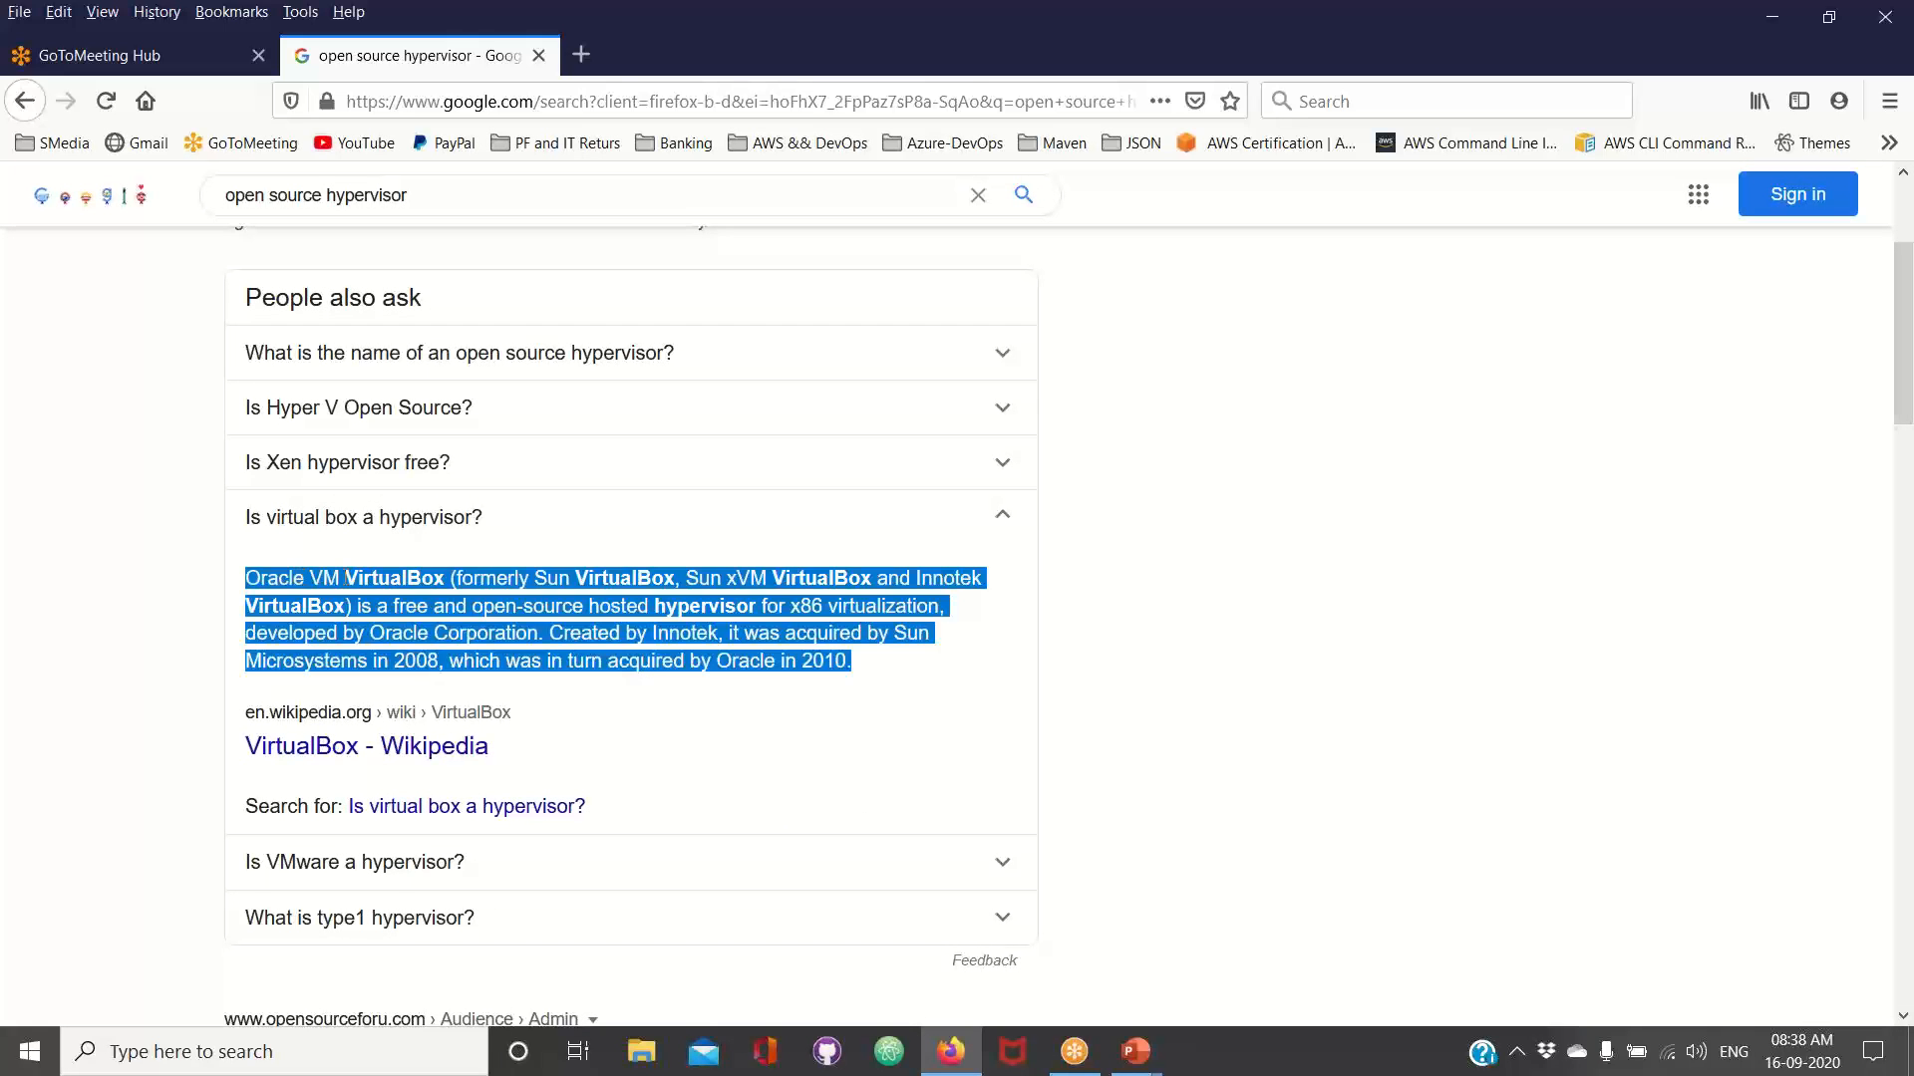
pyautogui.click(350, 579)
pyautogui.moveTo(444, 581); pyautogui.dragTo(247, 578)
pyautogui.hotkey('ctrl', 'c')
pyautogui.scroll(3, 297, 578)
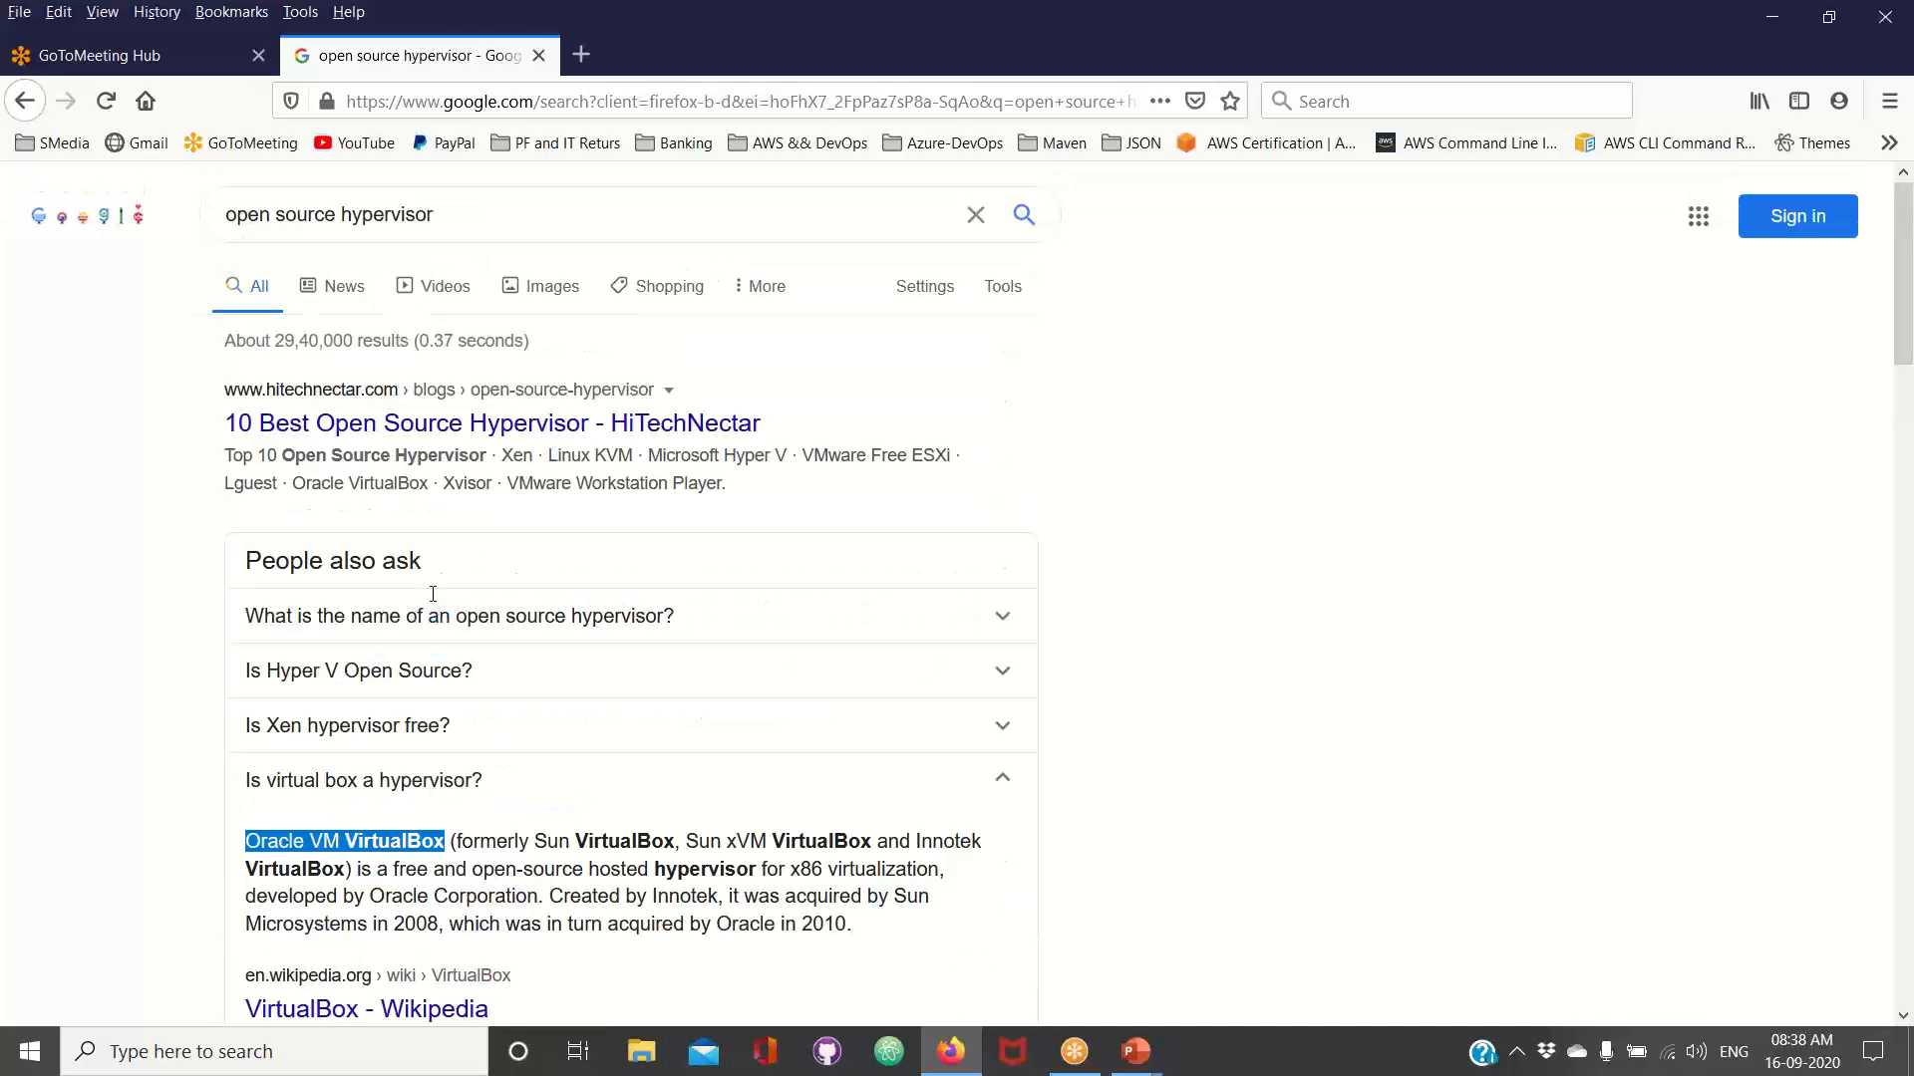
# Replace the search query with the copied name "Oracle VM VirtualBox" and run the search
pyautogui.moveTo(453, 214); pyautogui.dragTo(208, 212)
pyautogui.hotkey('ctrl', 'v')
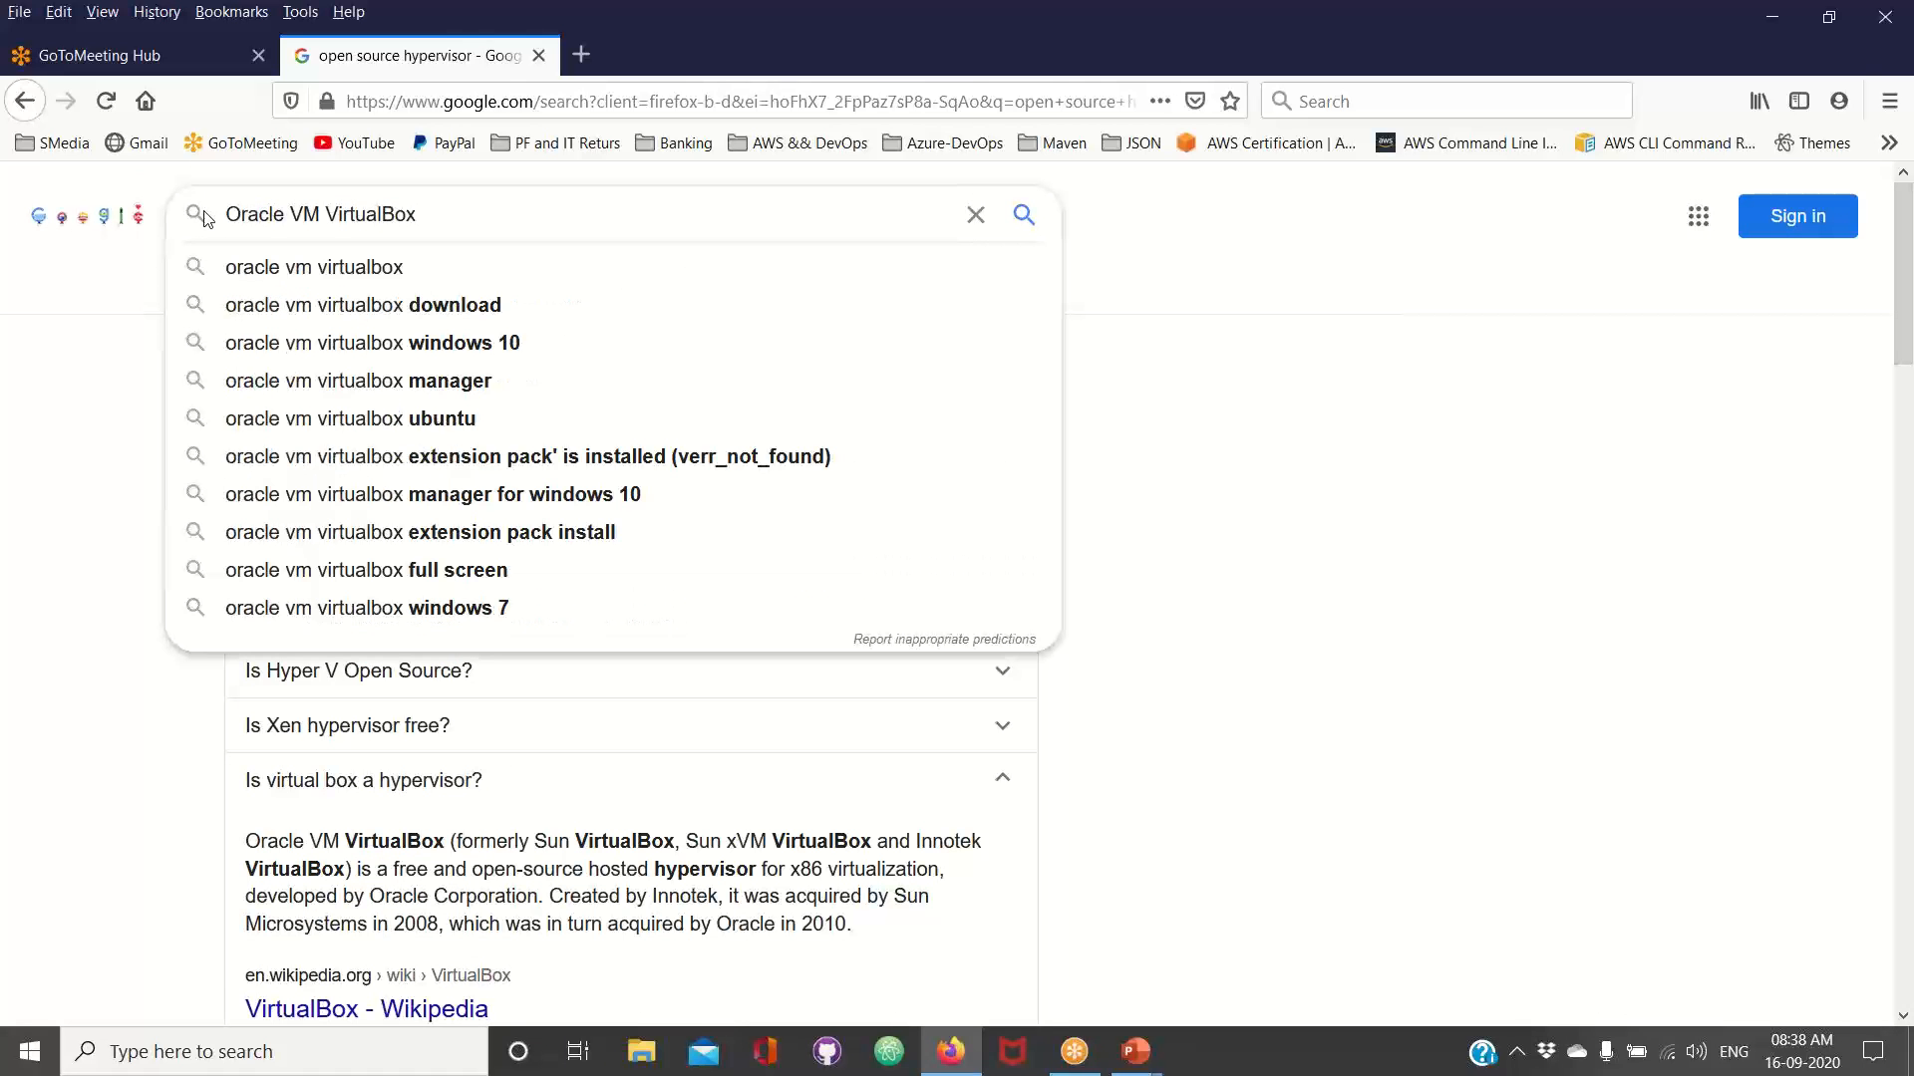
pyautogui.press('Return')
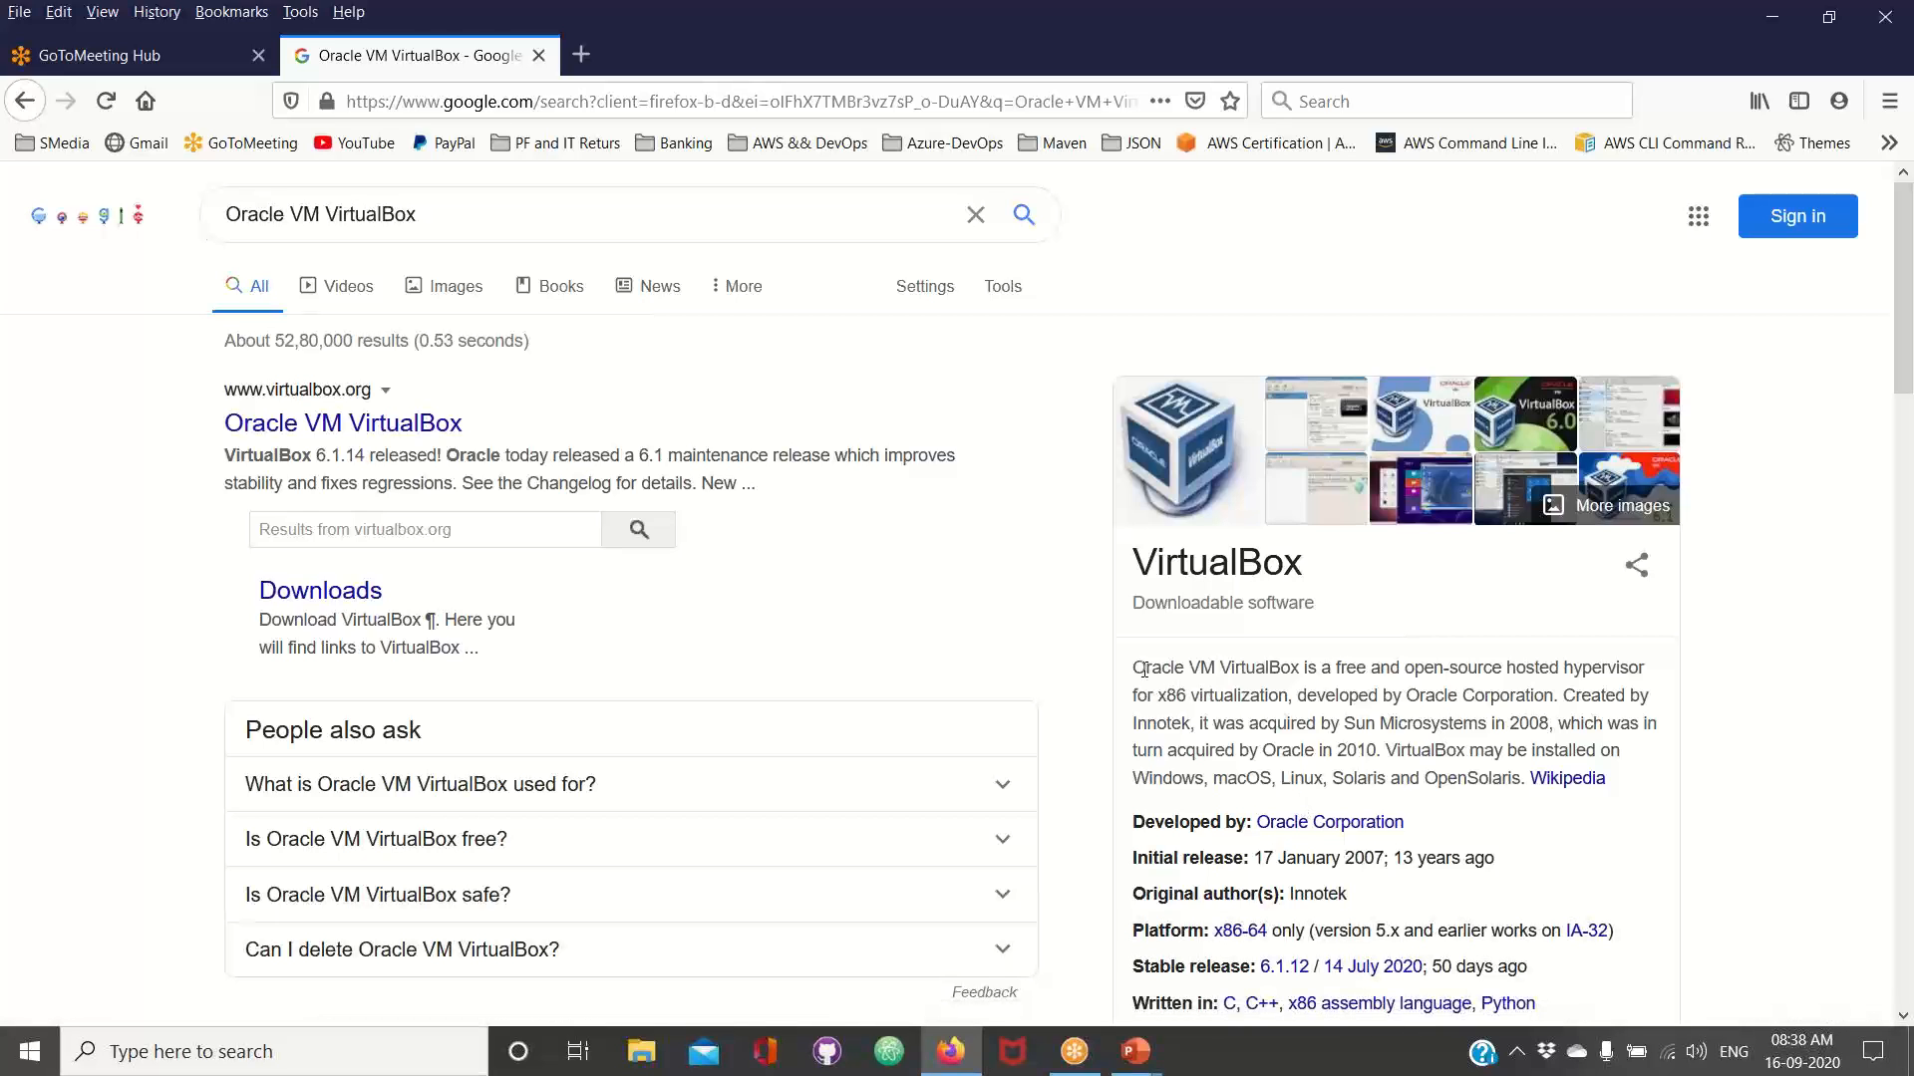
# Examine the VirtualBox summary beside the results for its licensing, highlighting the key words in the description
pyautogui.moveTo(1145, 668); pyautogui.dragTo(1268, 668)
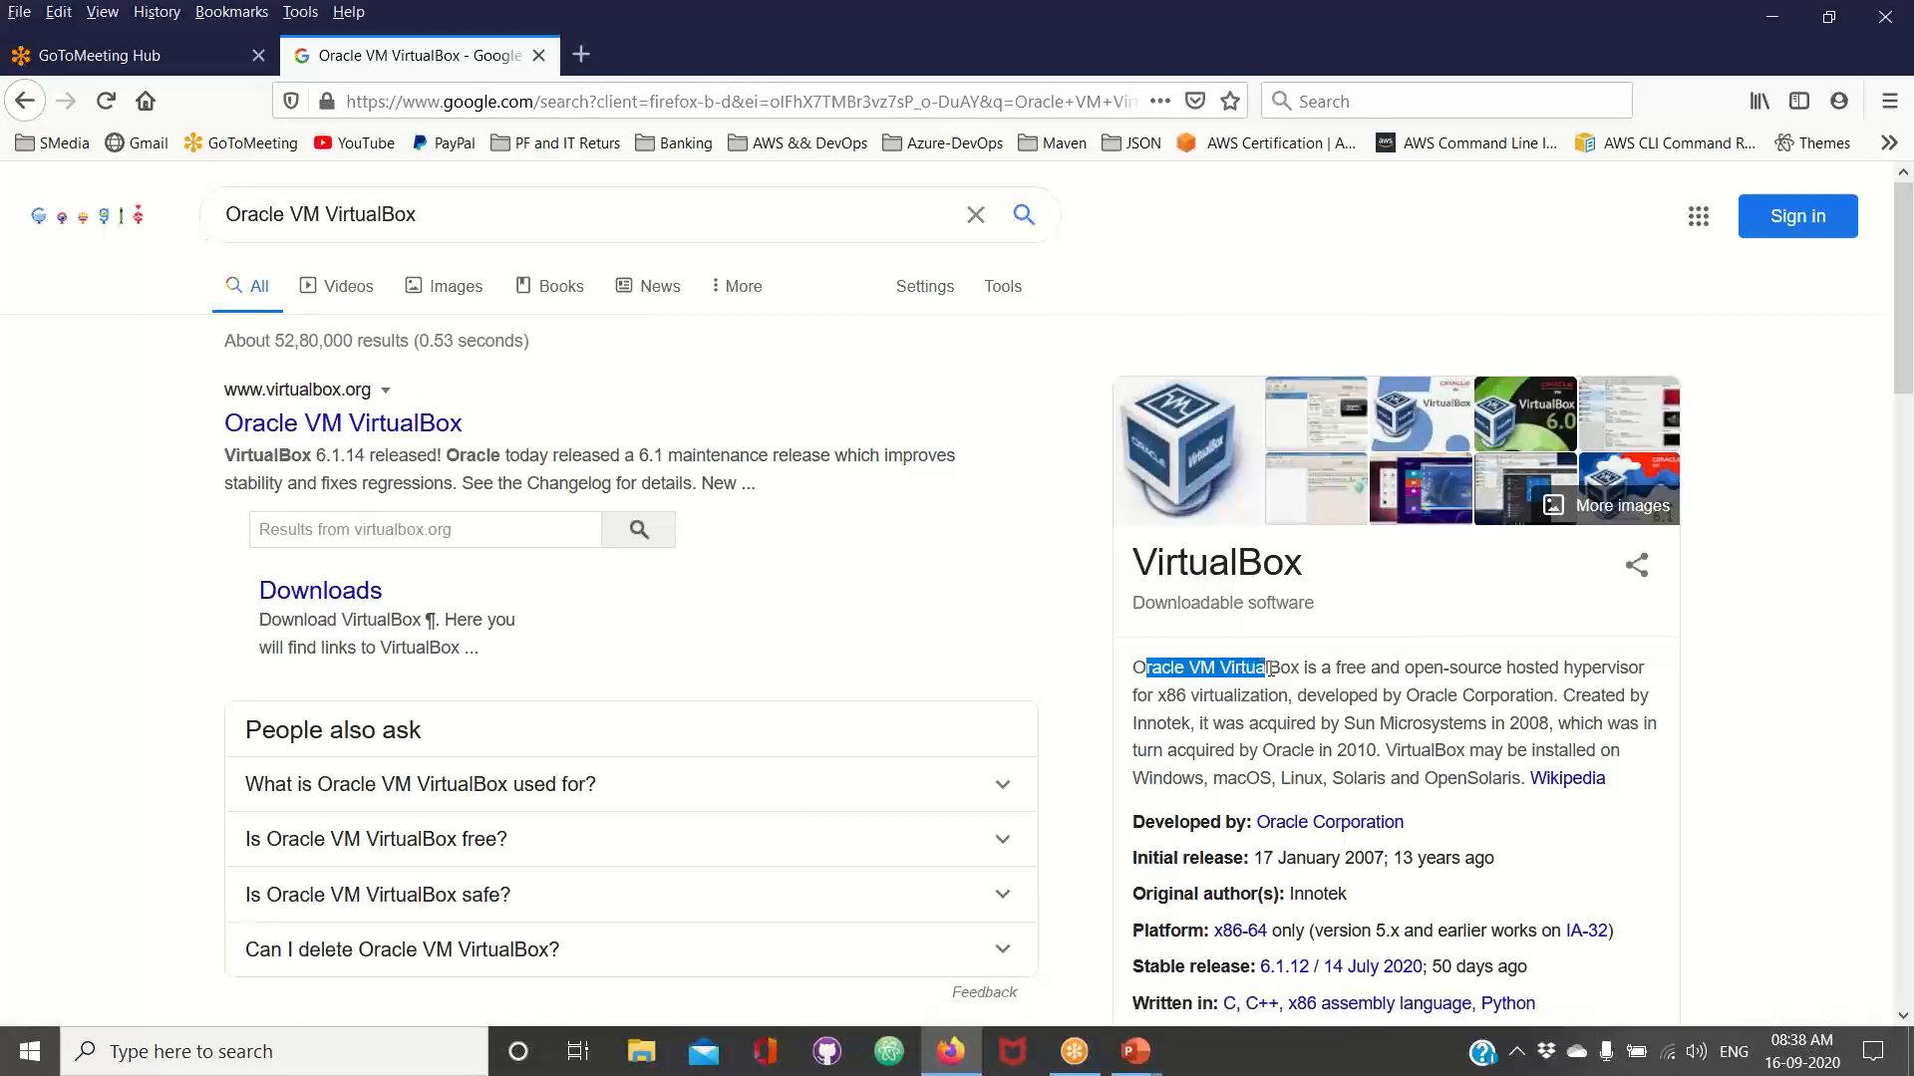
pyautogui.click(1343, 667)
pyautogui.doubleClick(1353, 668)
pyautogui.doubleClick(1427, 668)
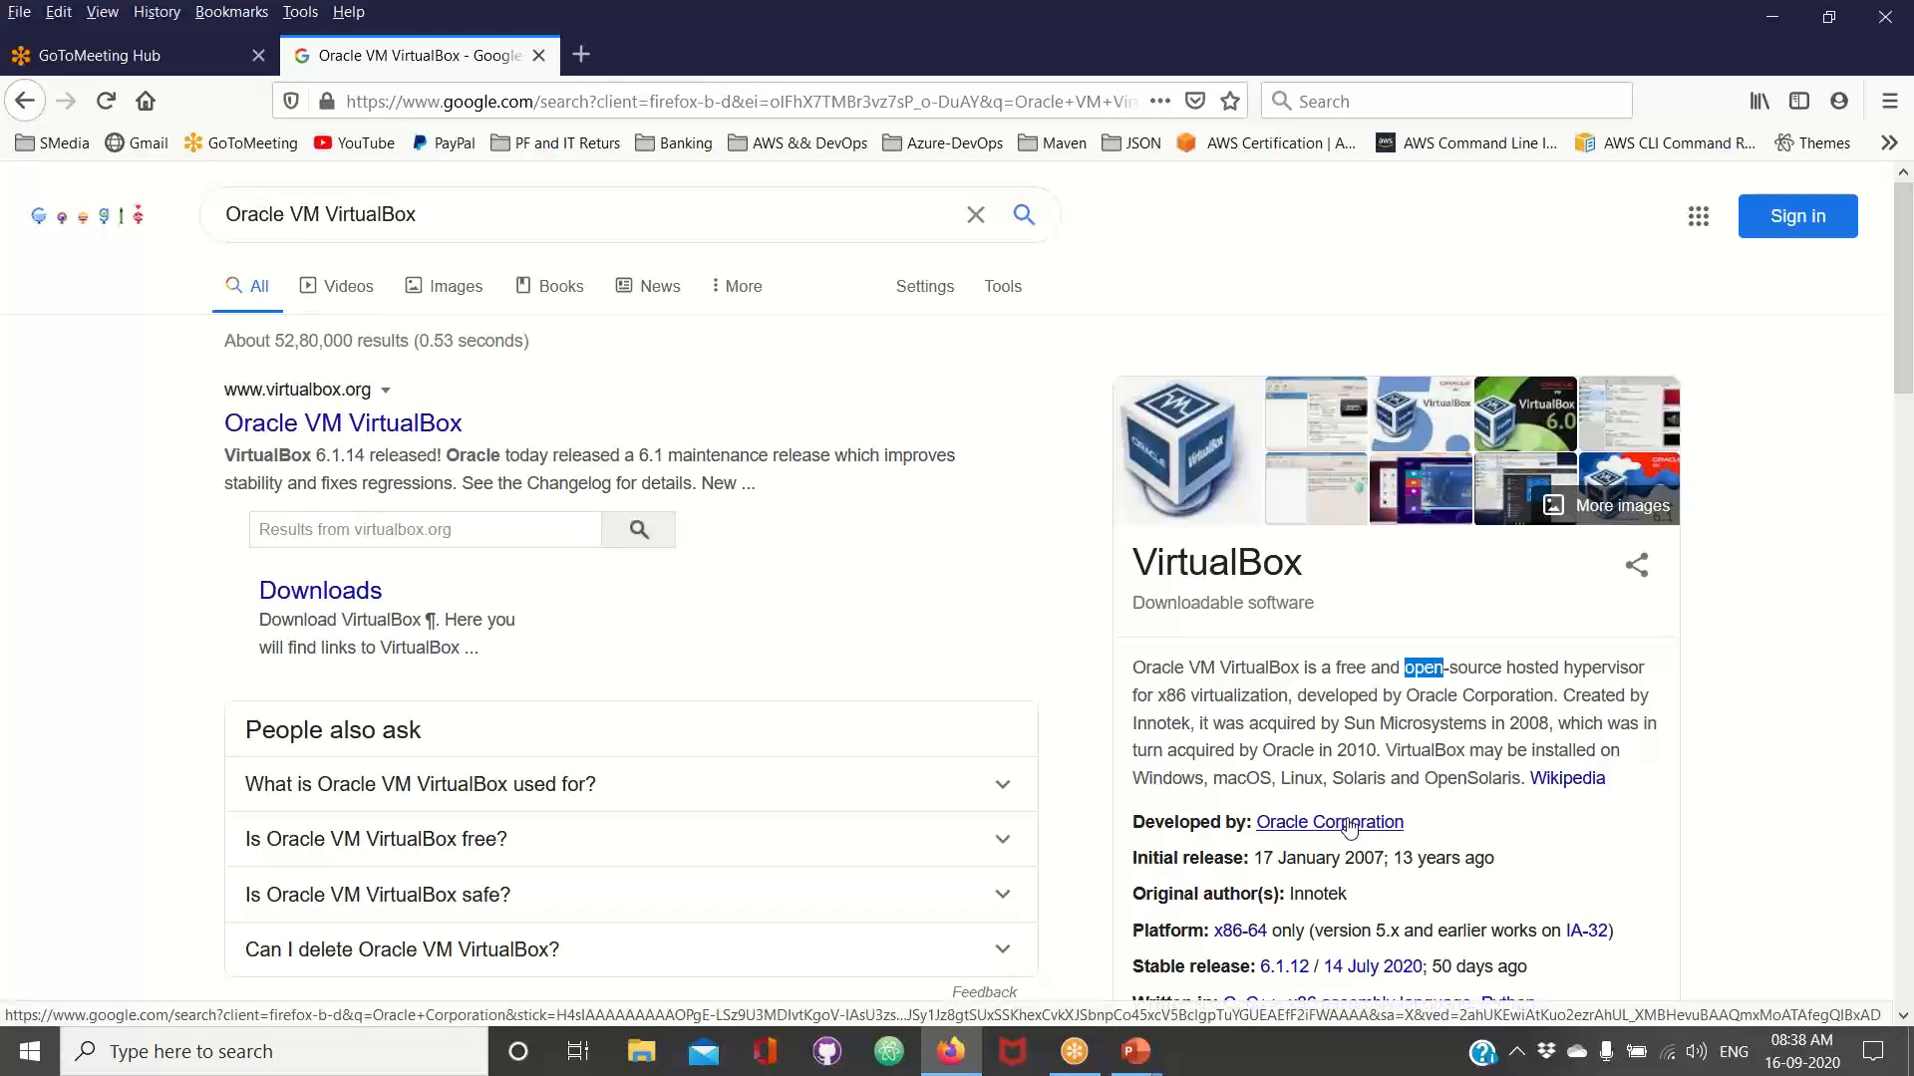
# Open the Oracle VM VirtualBox website and download the VirtualBox 6.1.14 platform package for Windows hosts
pyautogui.click(357, 434)
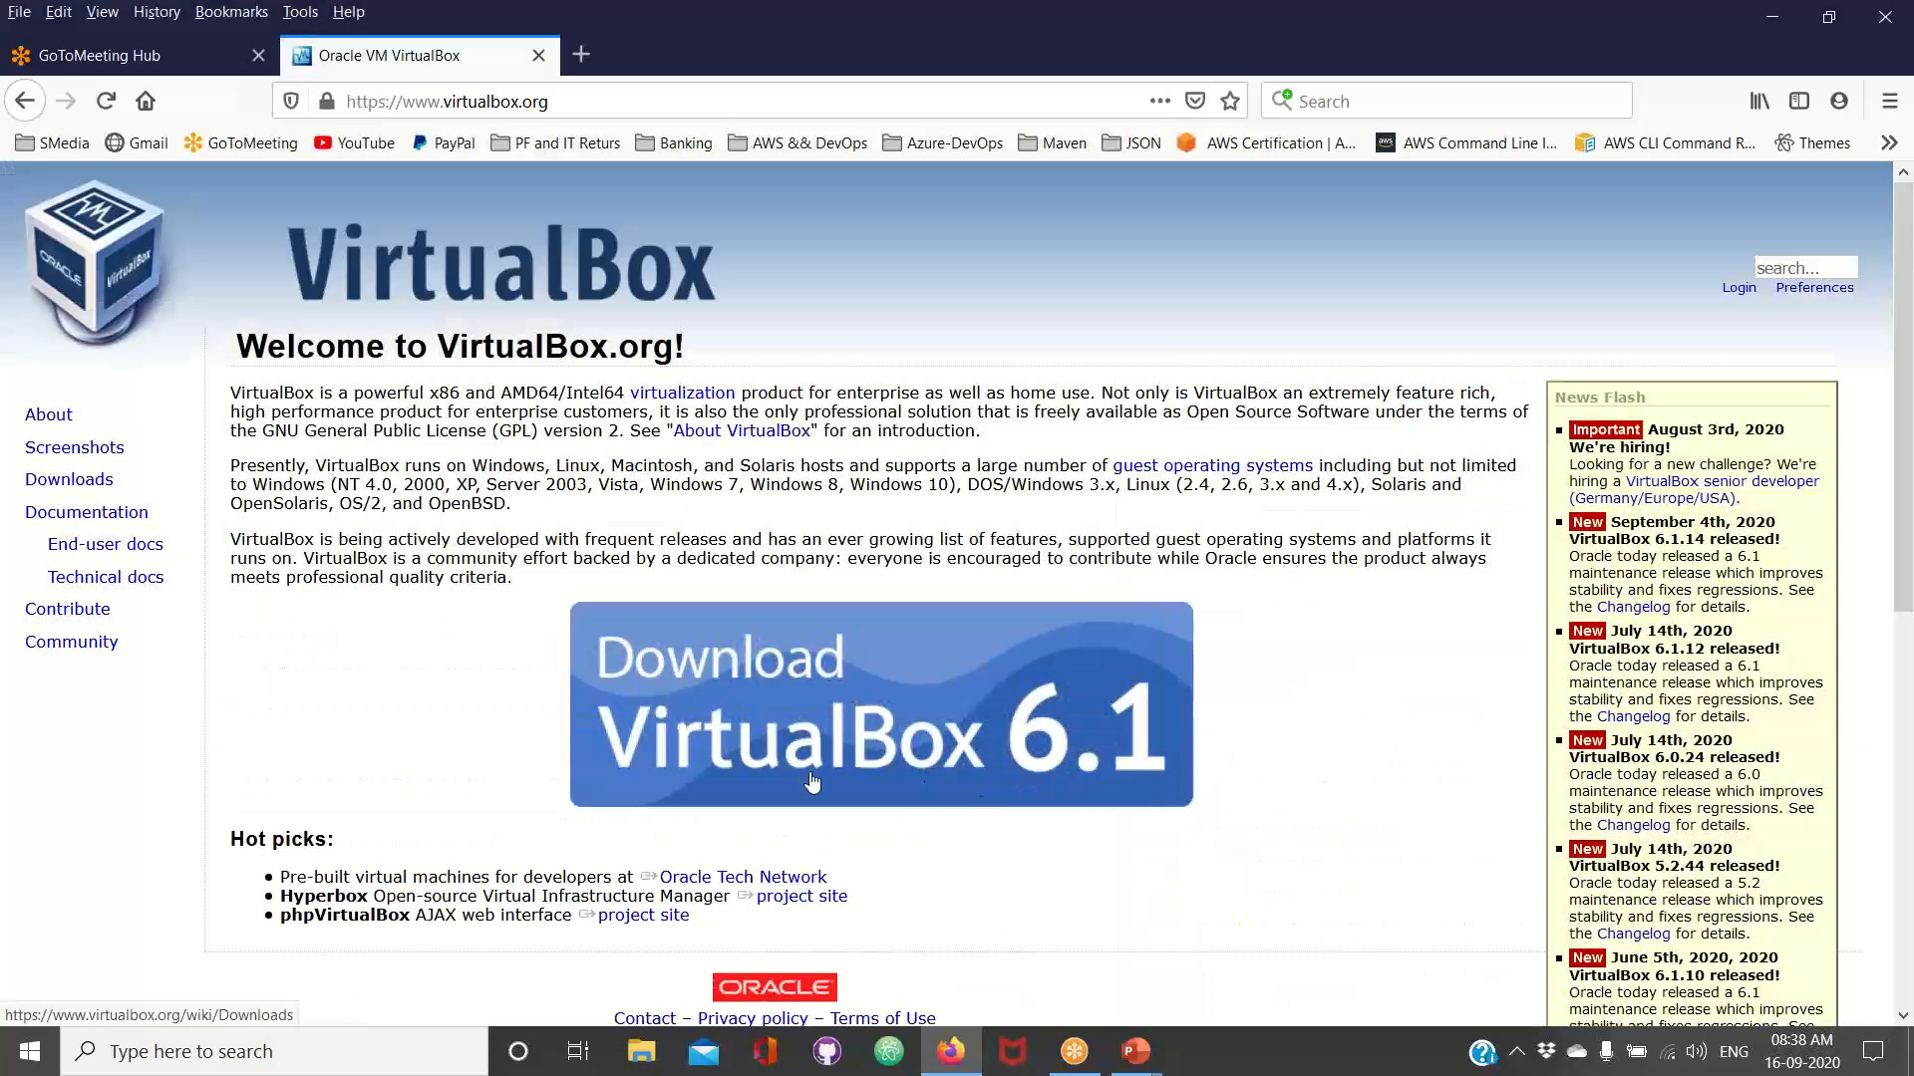
pyautogui.click(909, 763)
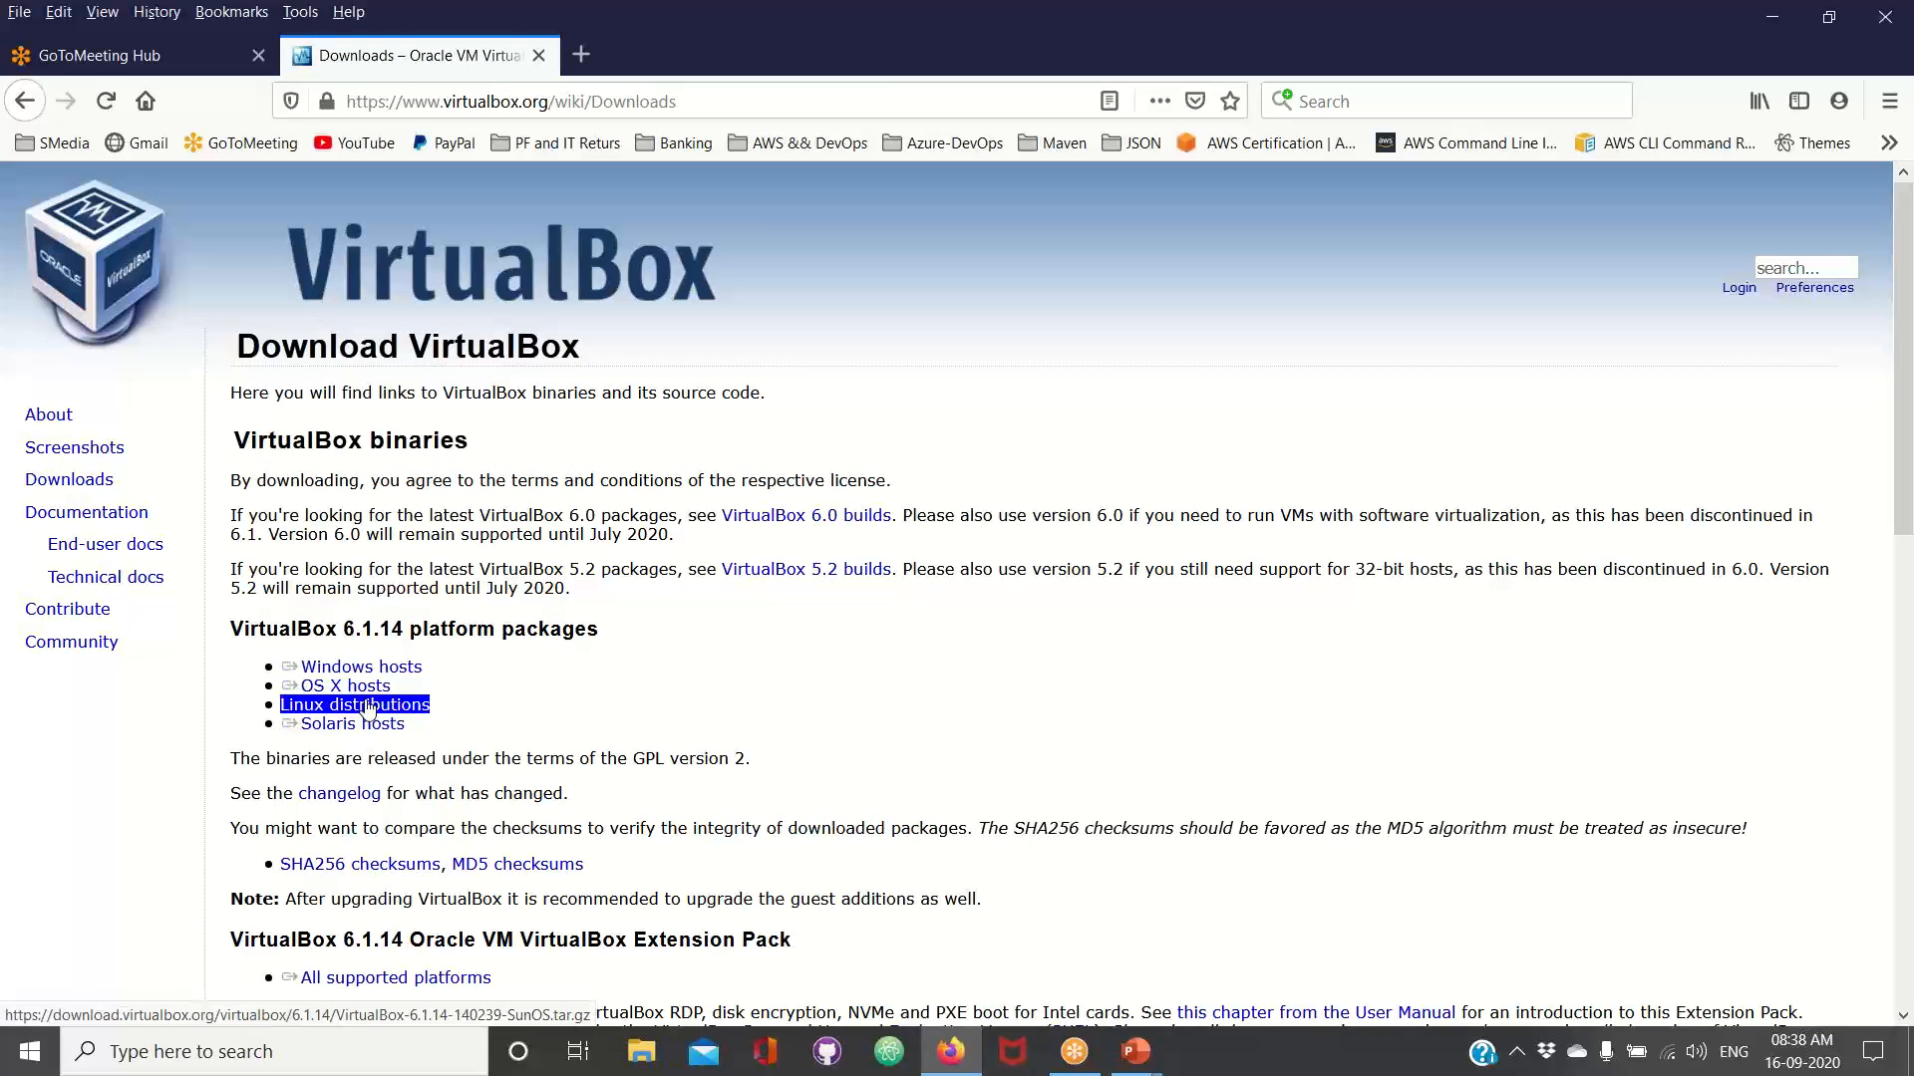
pyautogui.click(366, 676)
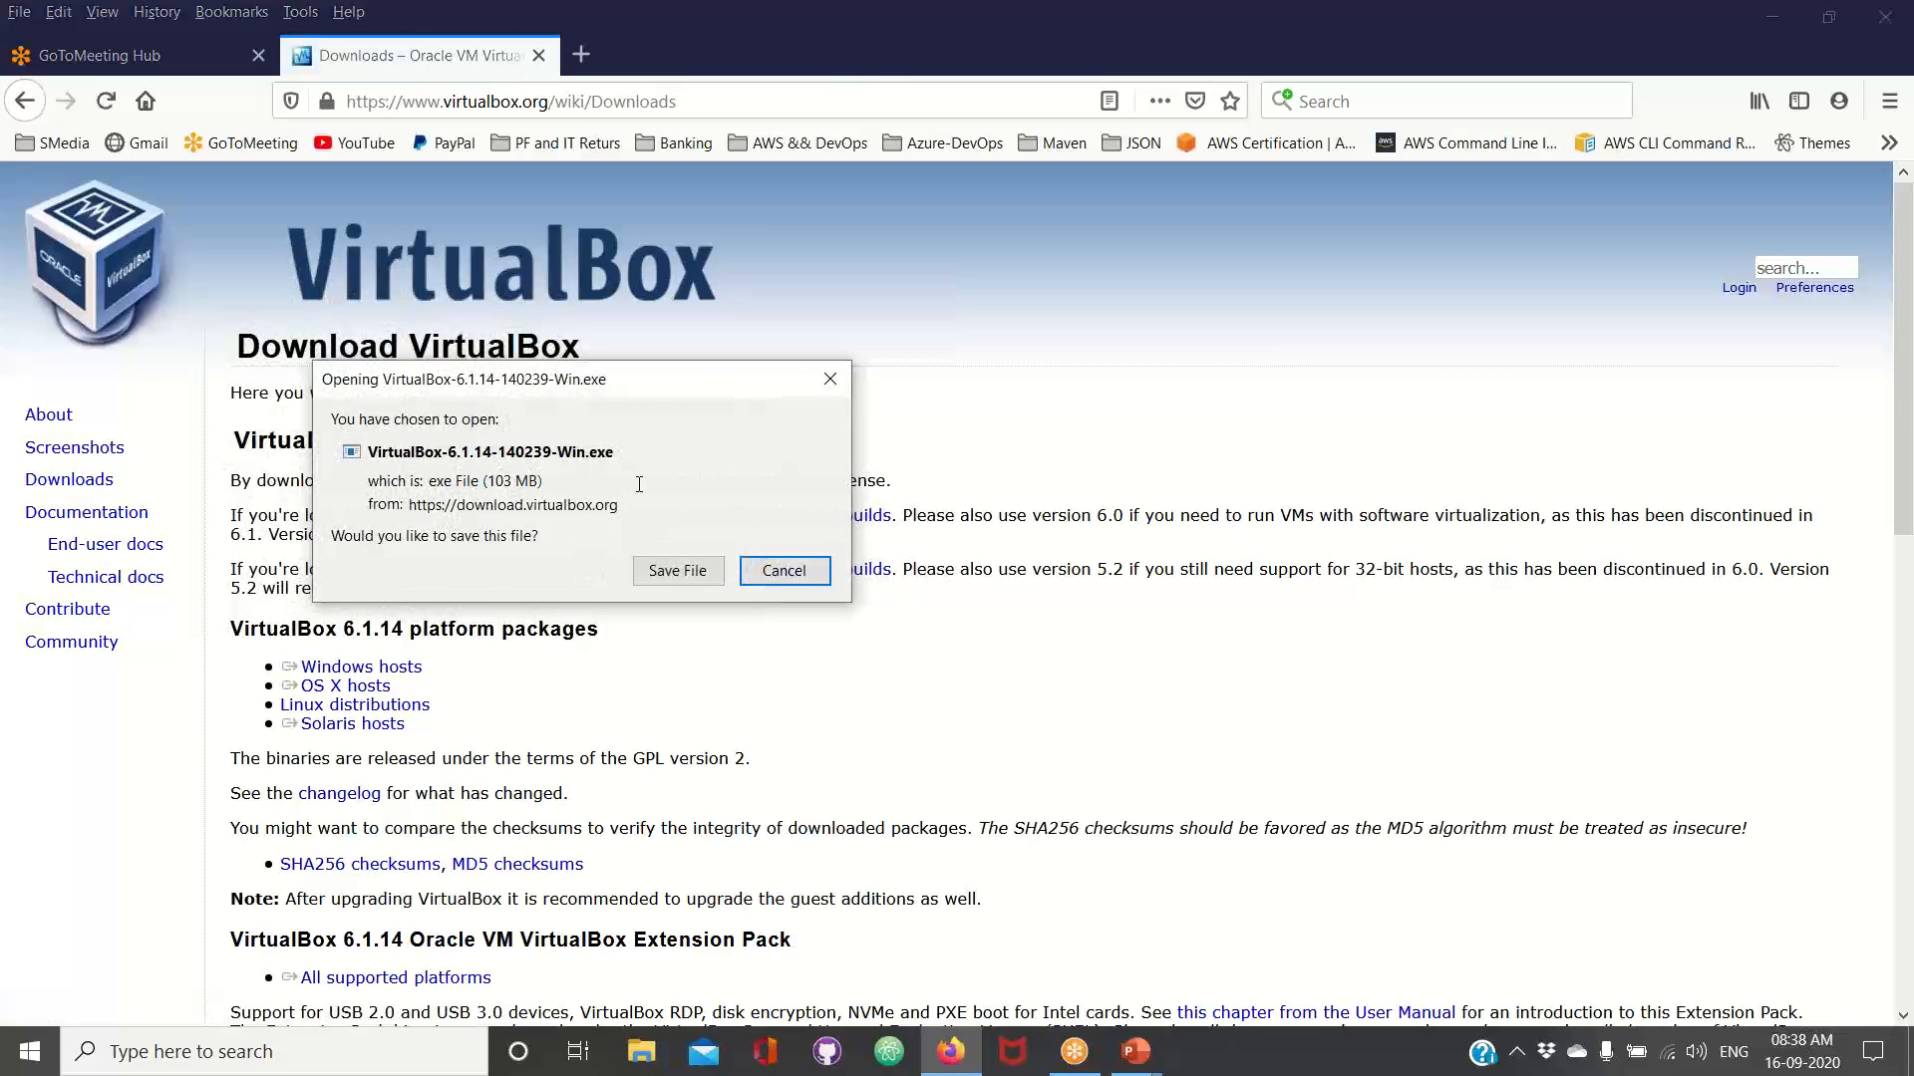
pyautogui.click(677, 570)
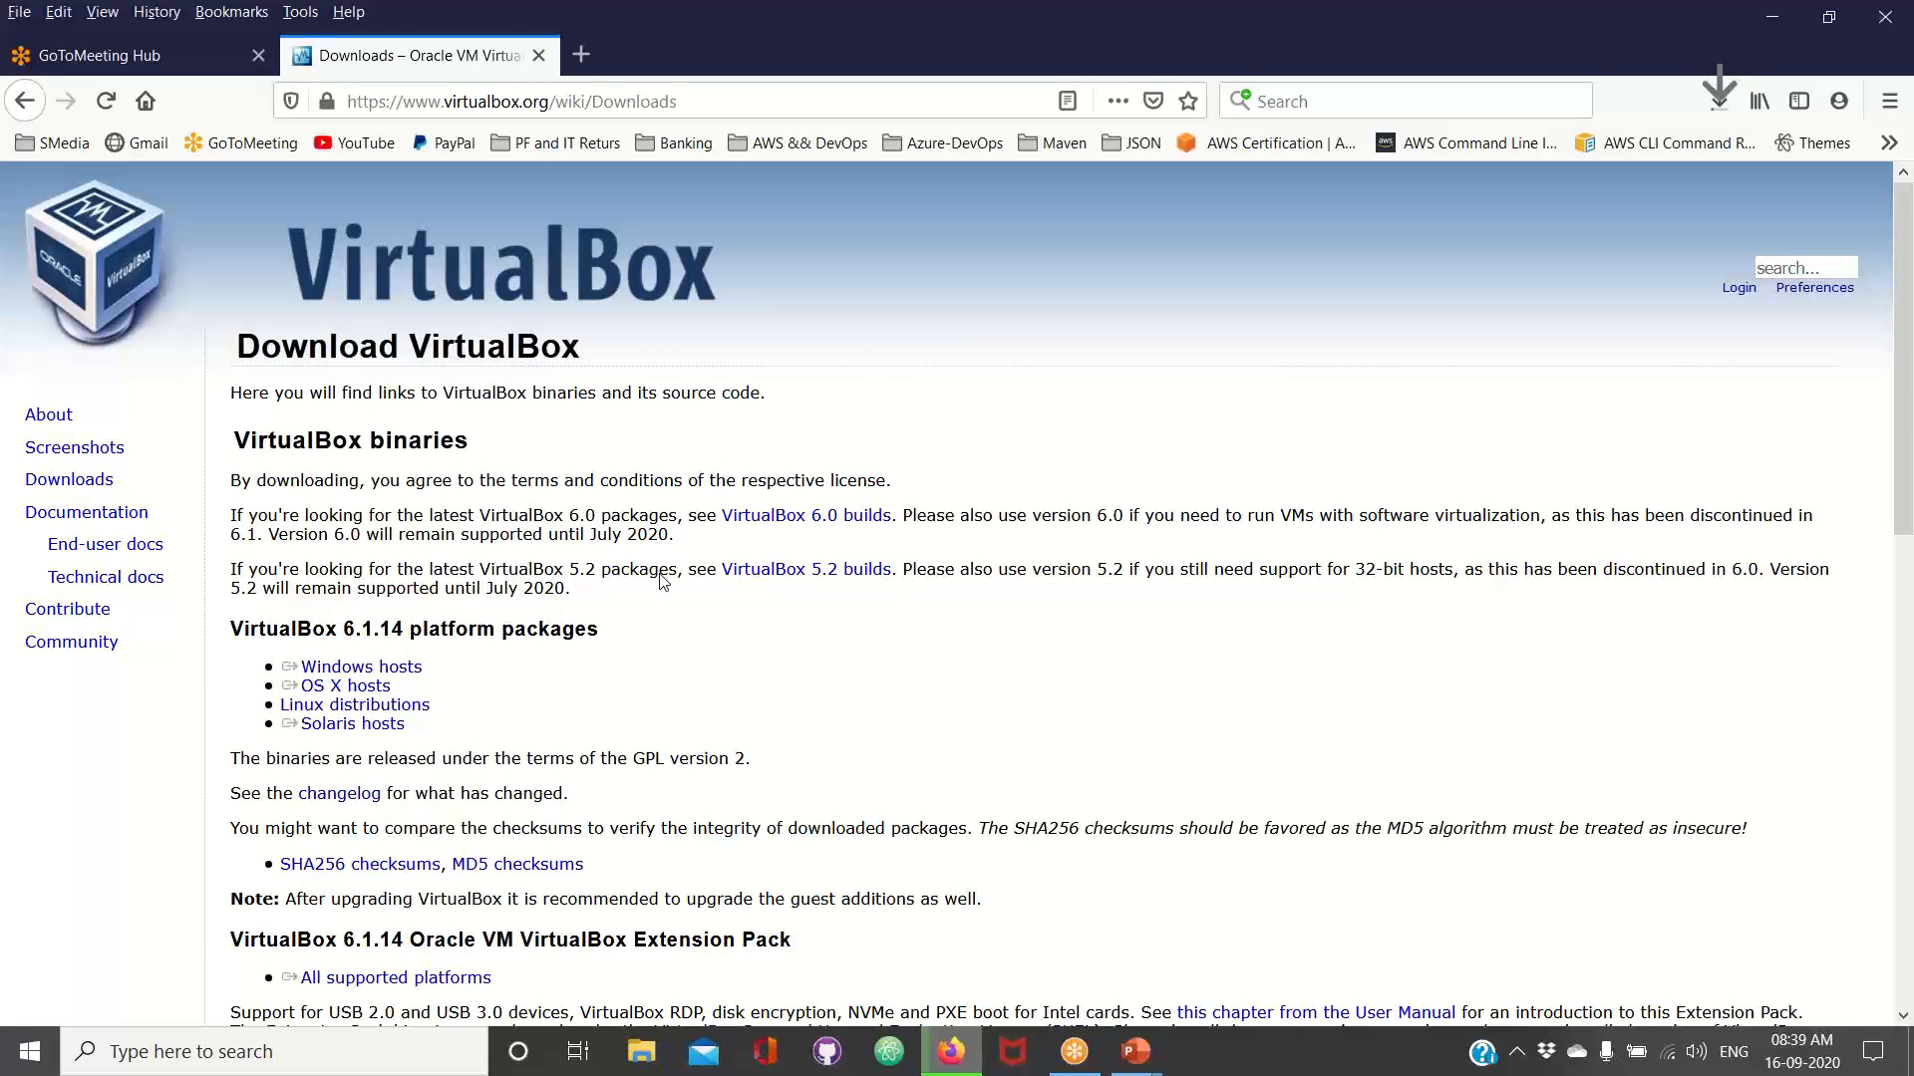
pyautogui.click(385, 689)
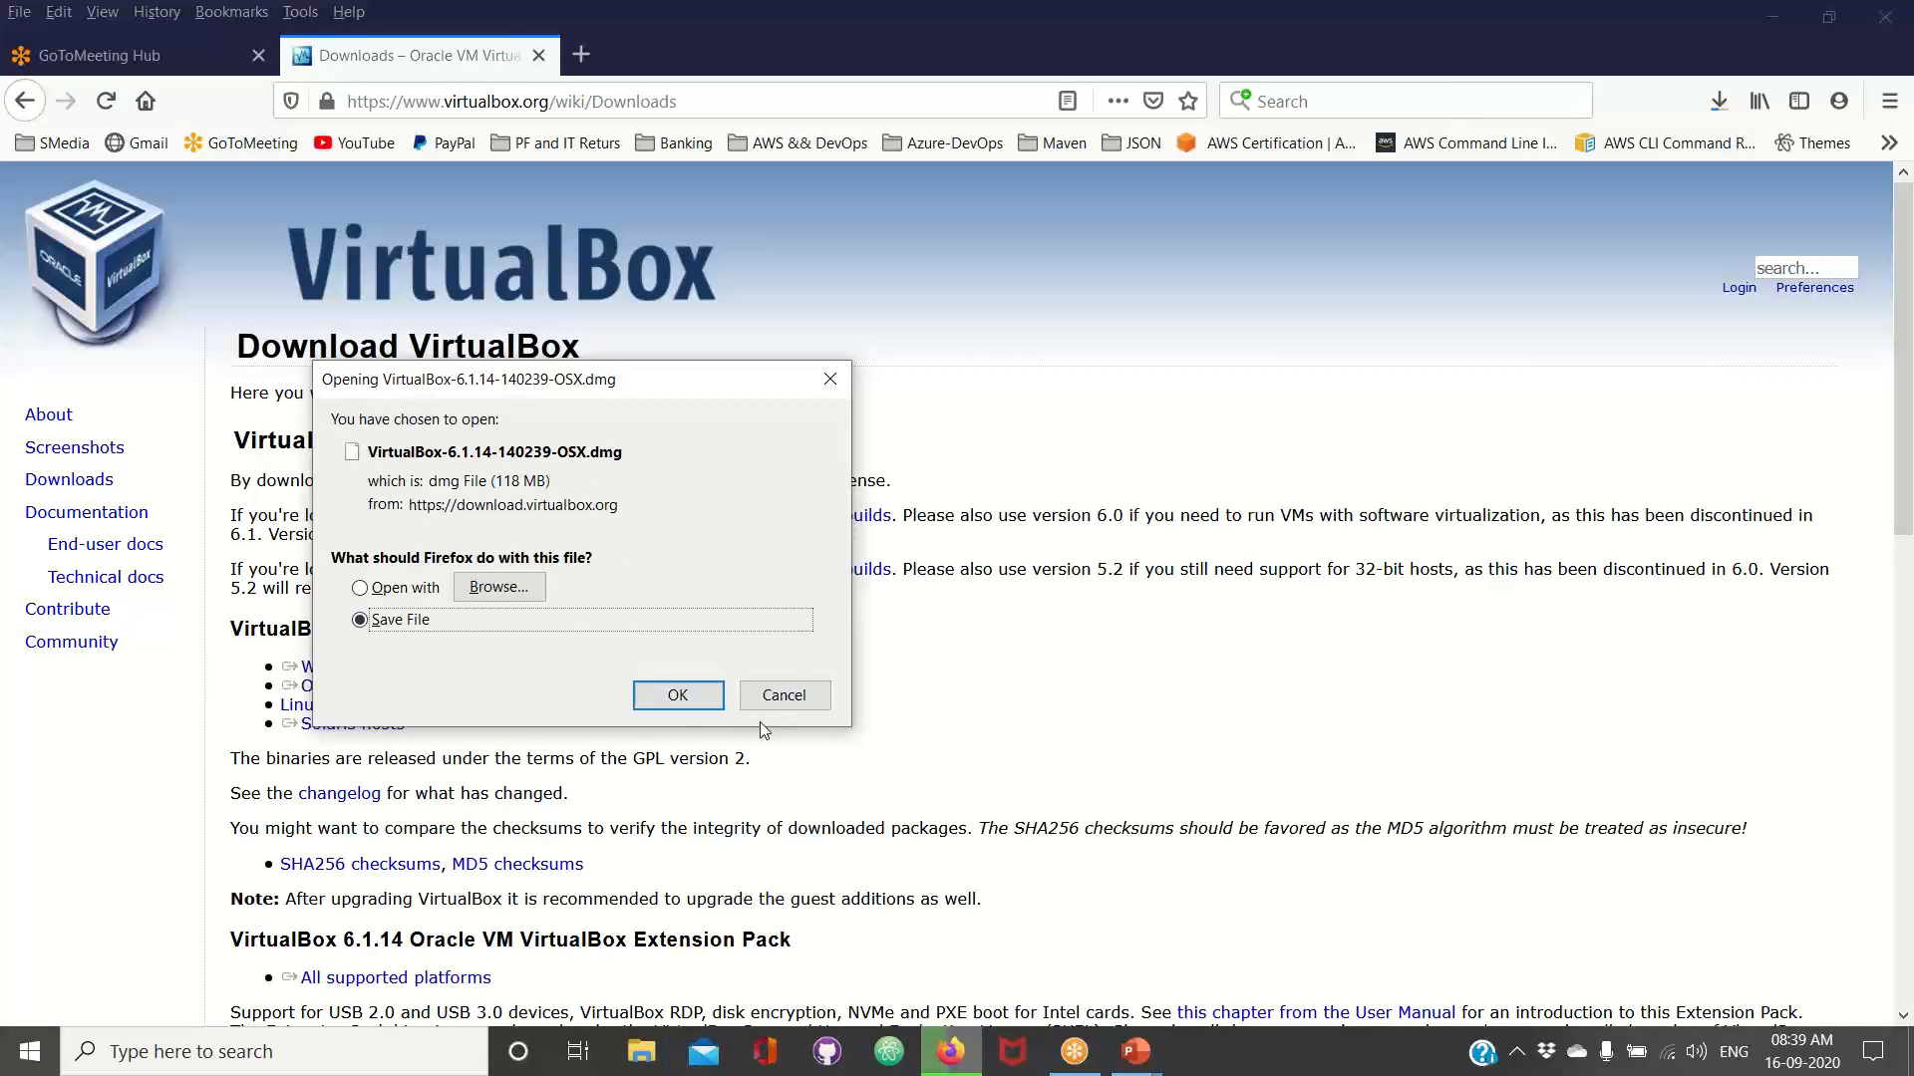
pyautogui.click(783, 694)
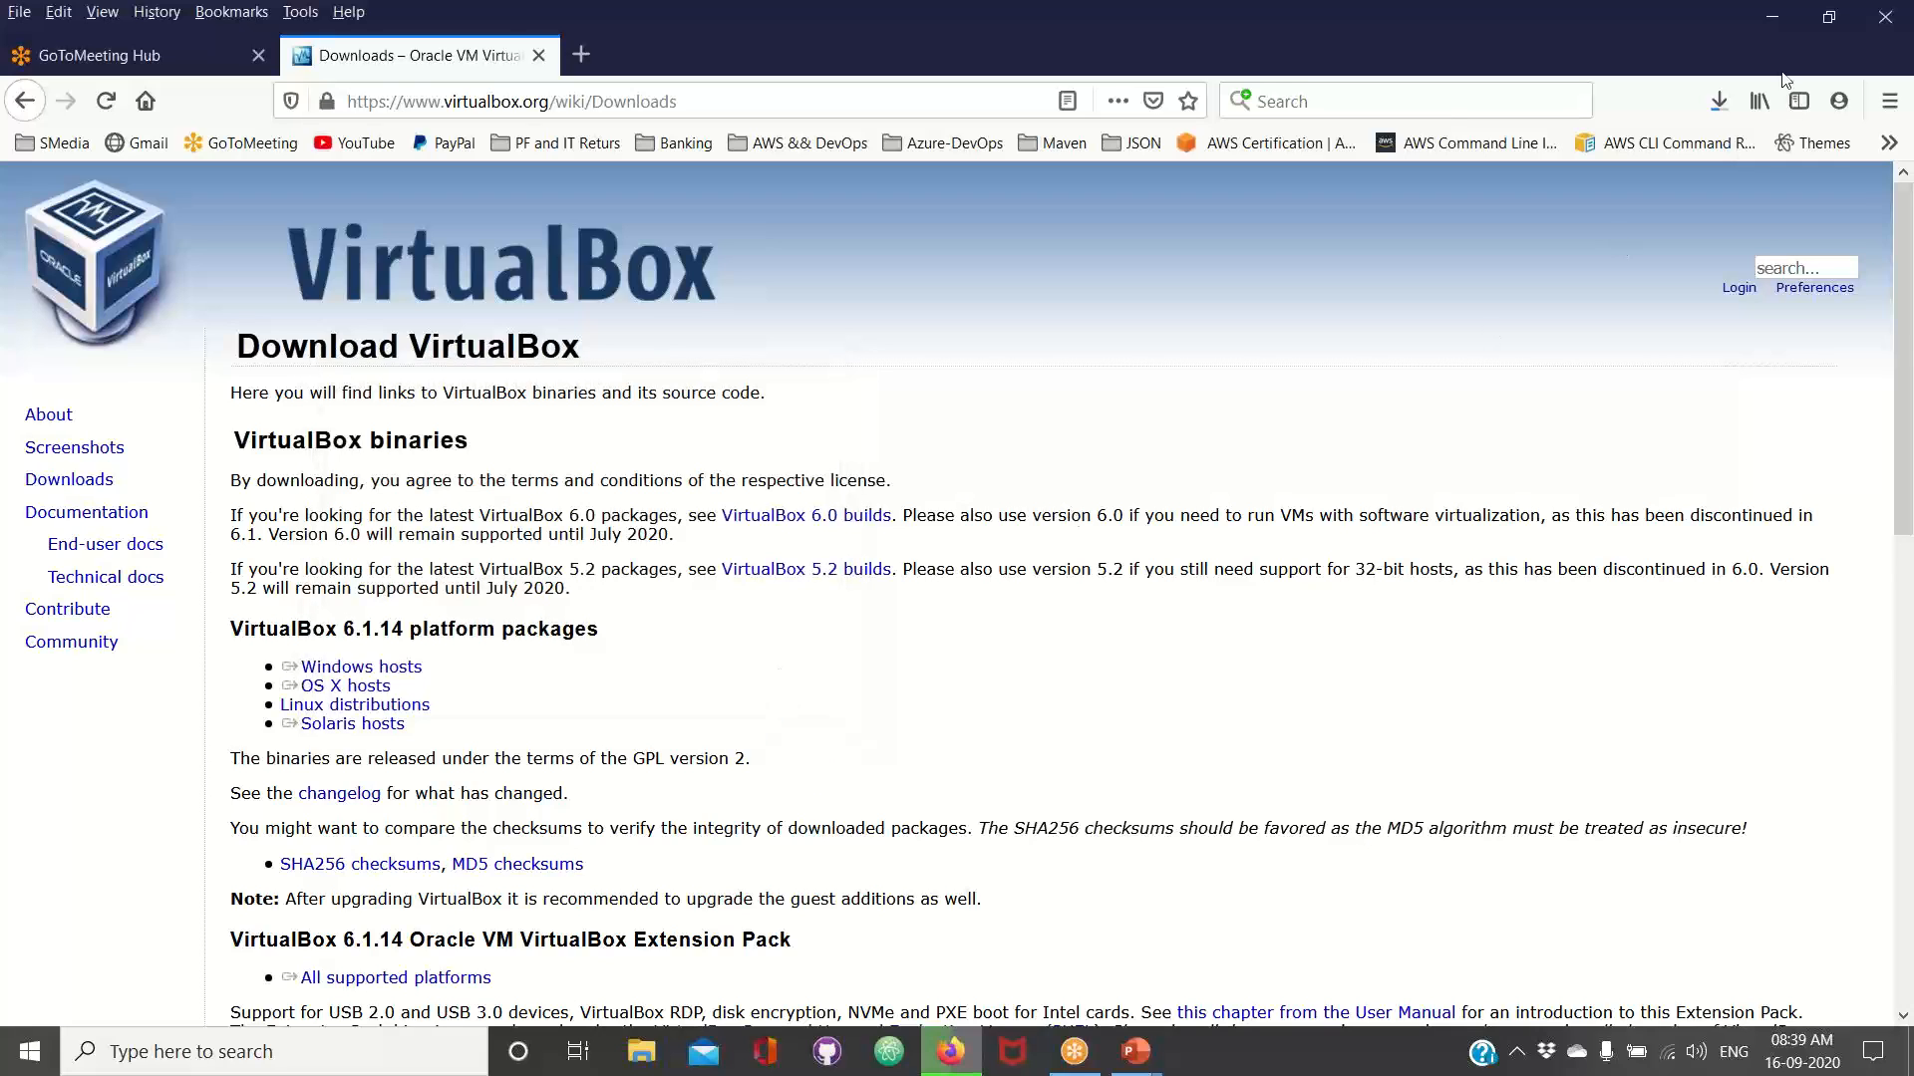
# Check the progress of the VirtualBox installer download in the browser
pyautogui.click(1717, 108)
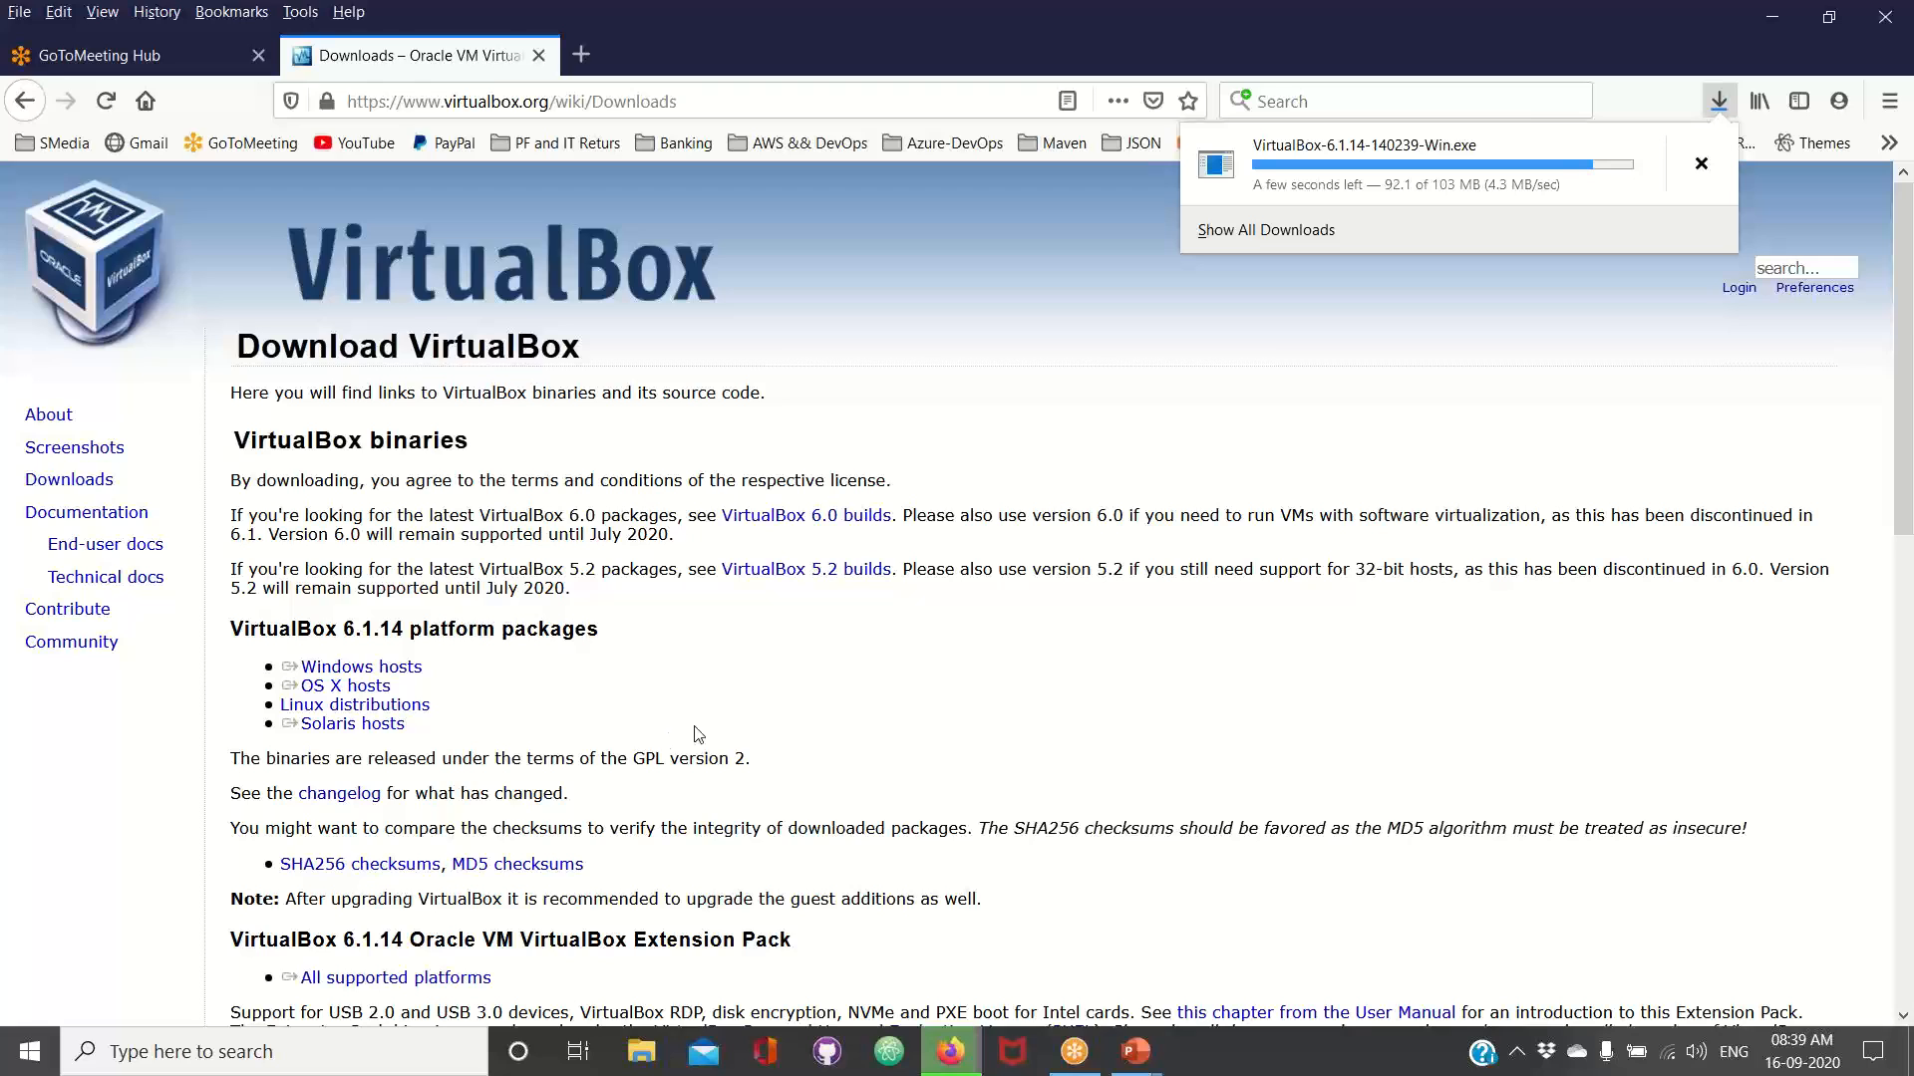
pyautogui.click(1619, 362)
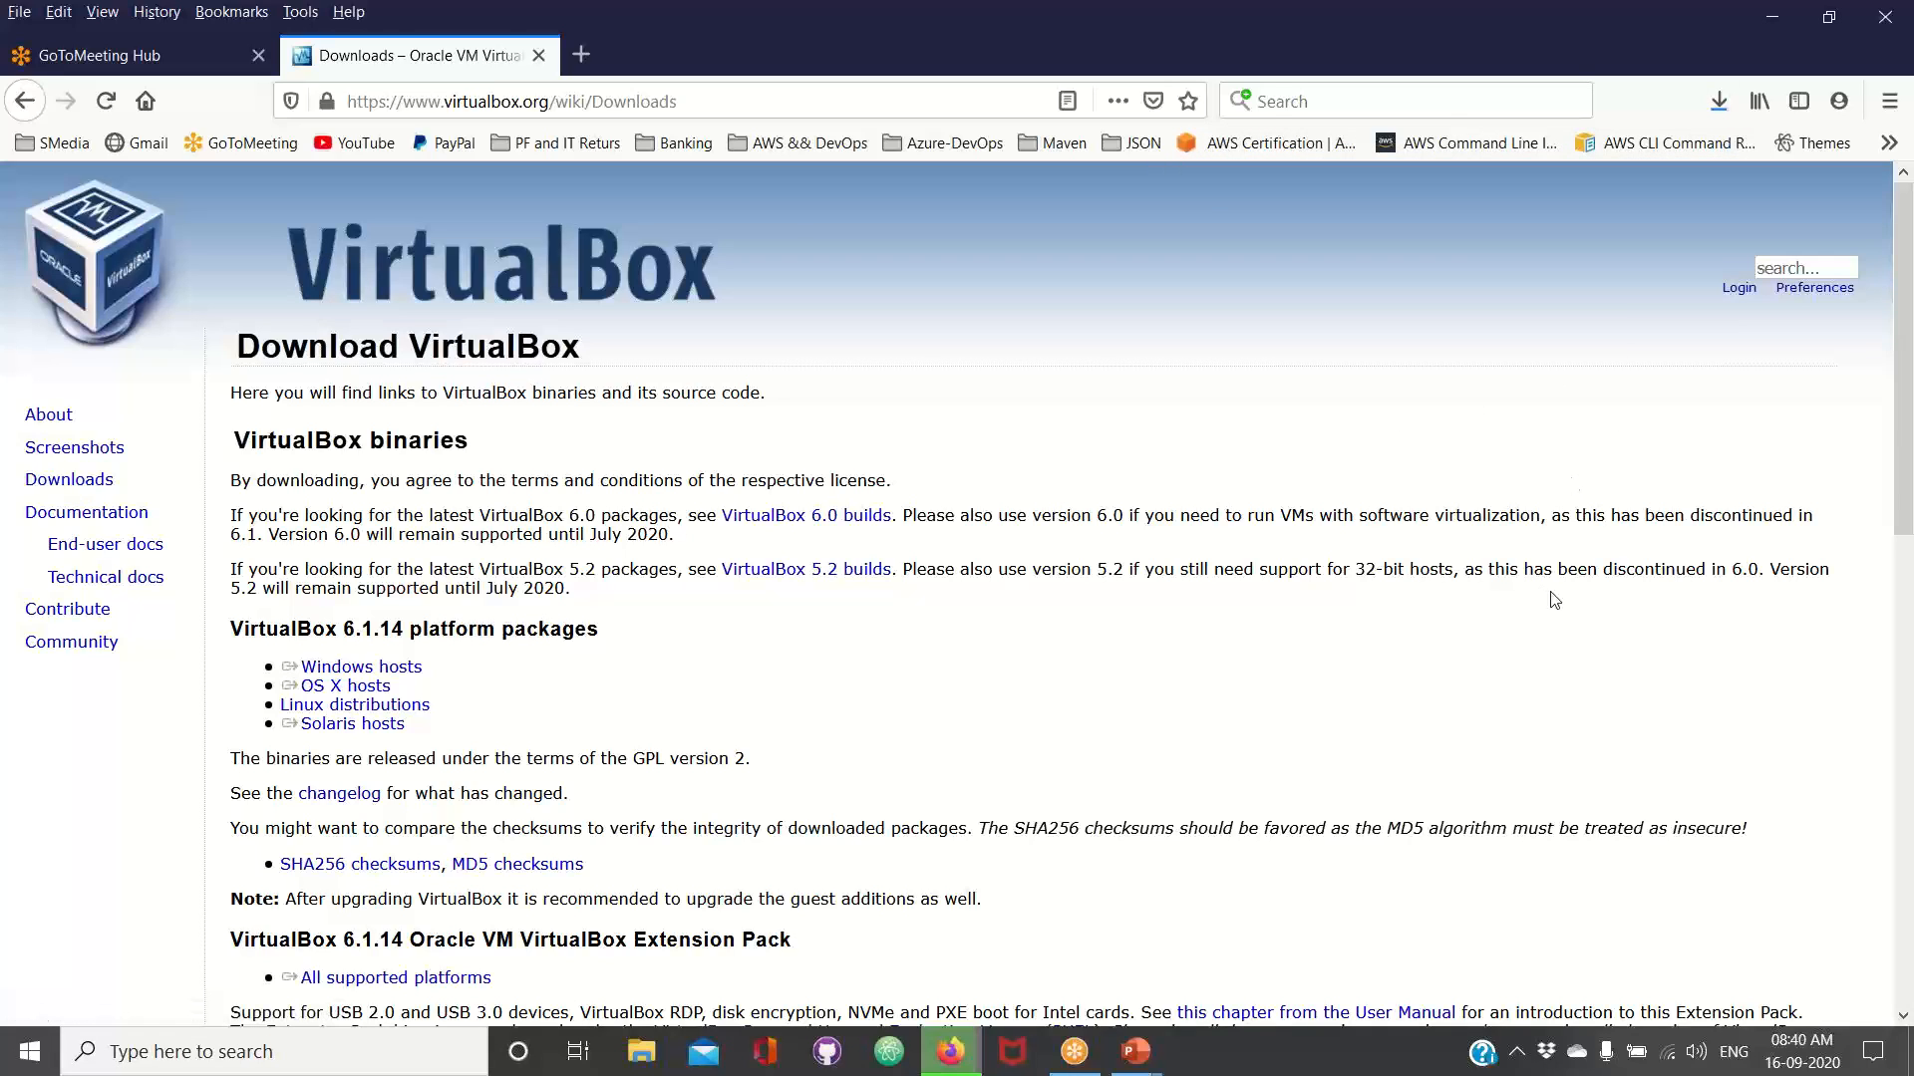
pyautogui.click(1722, 100)
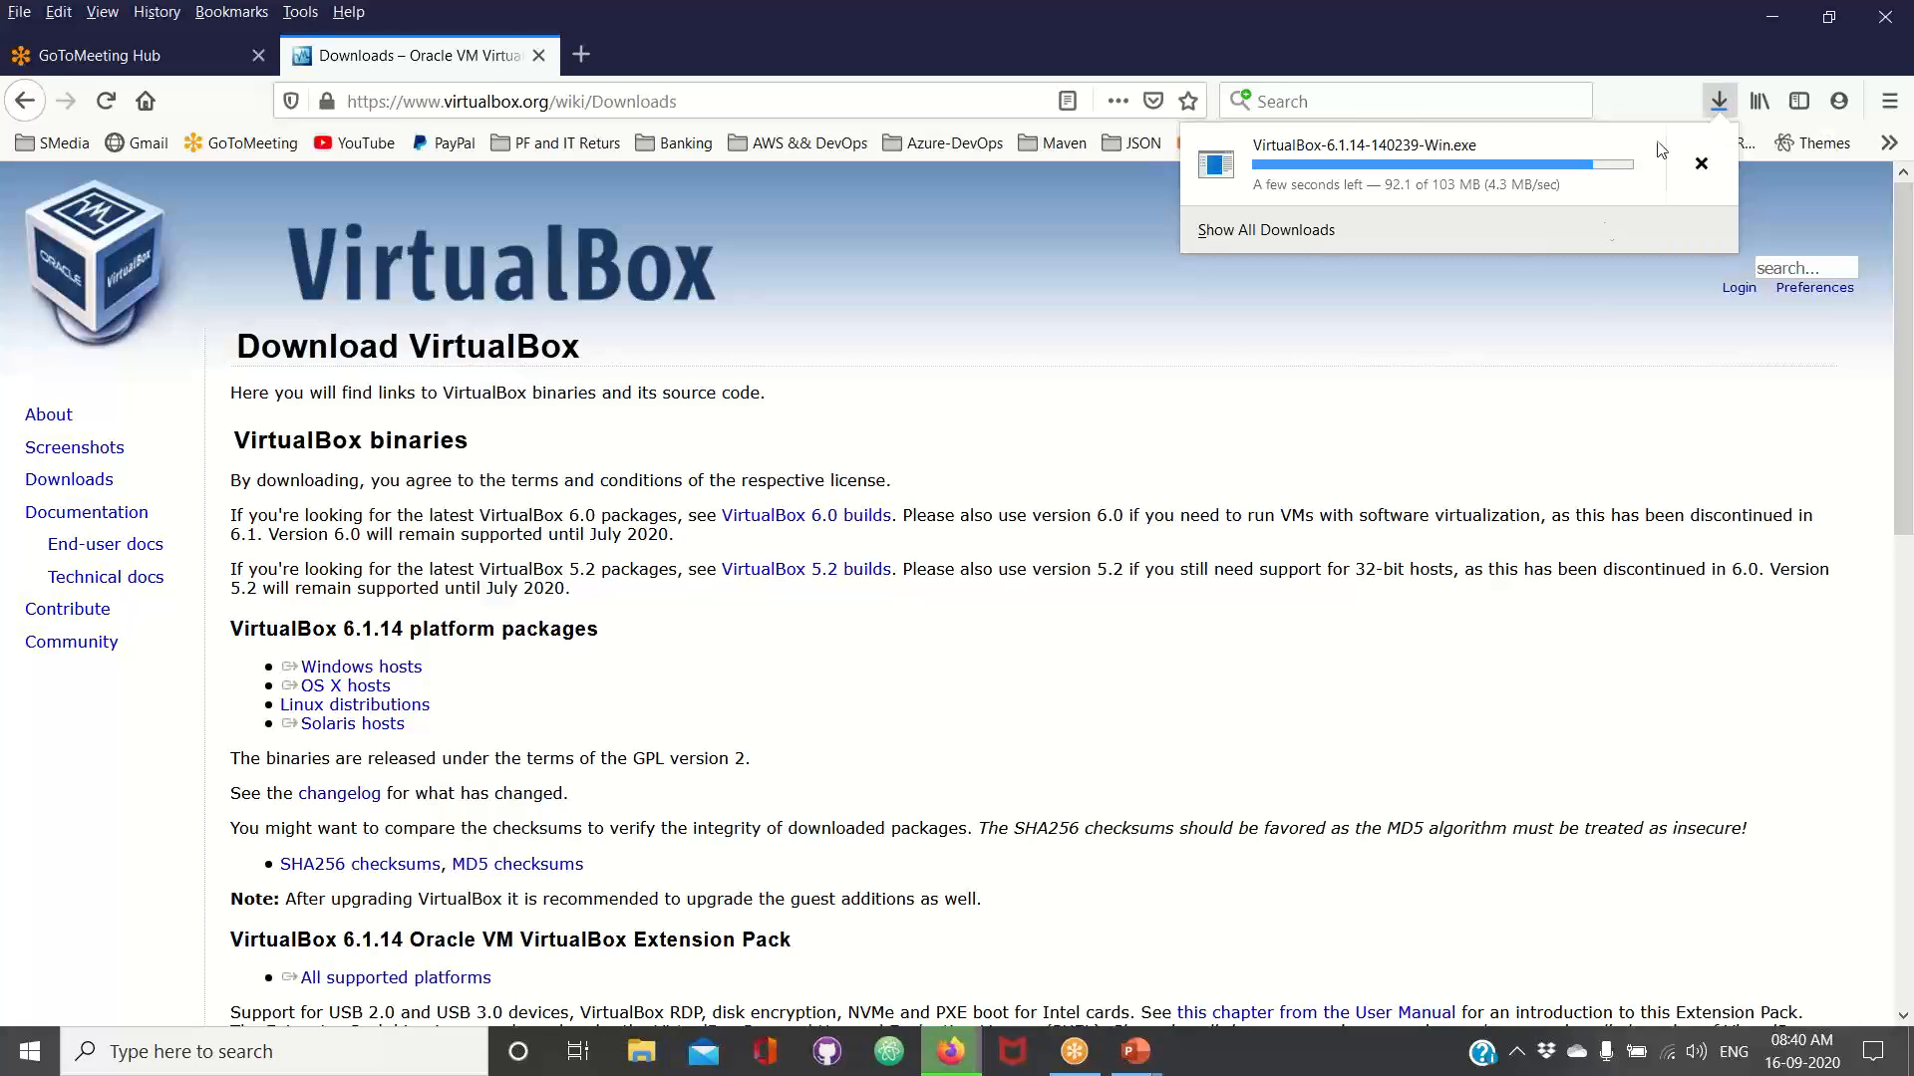
pyautogui.click(1582, 325)
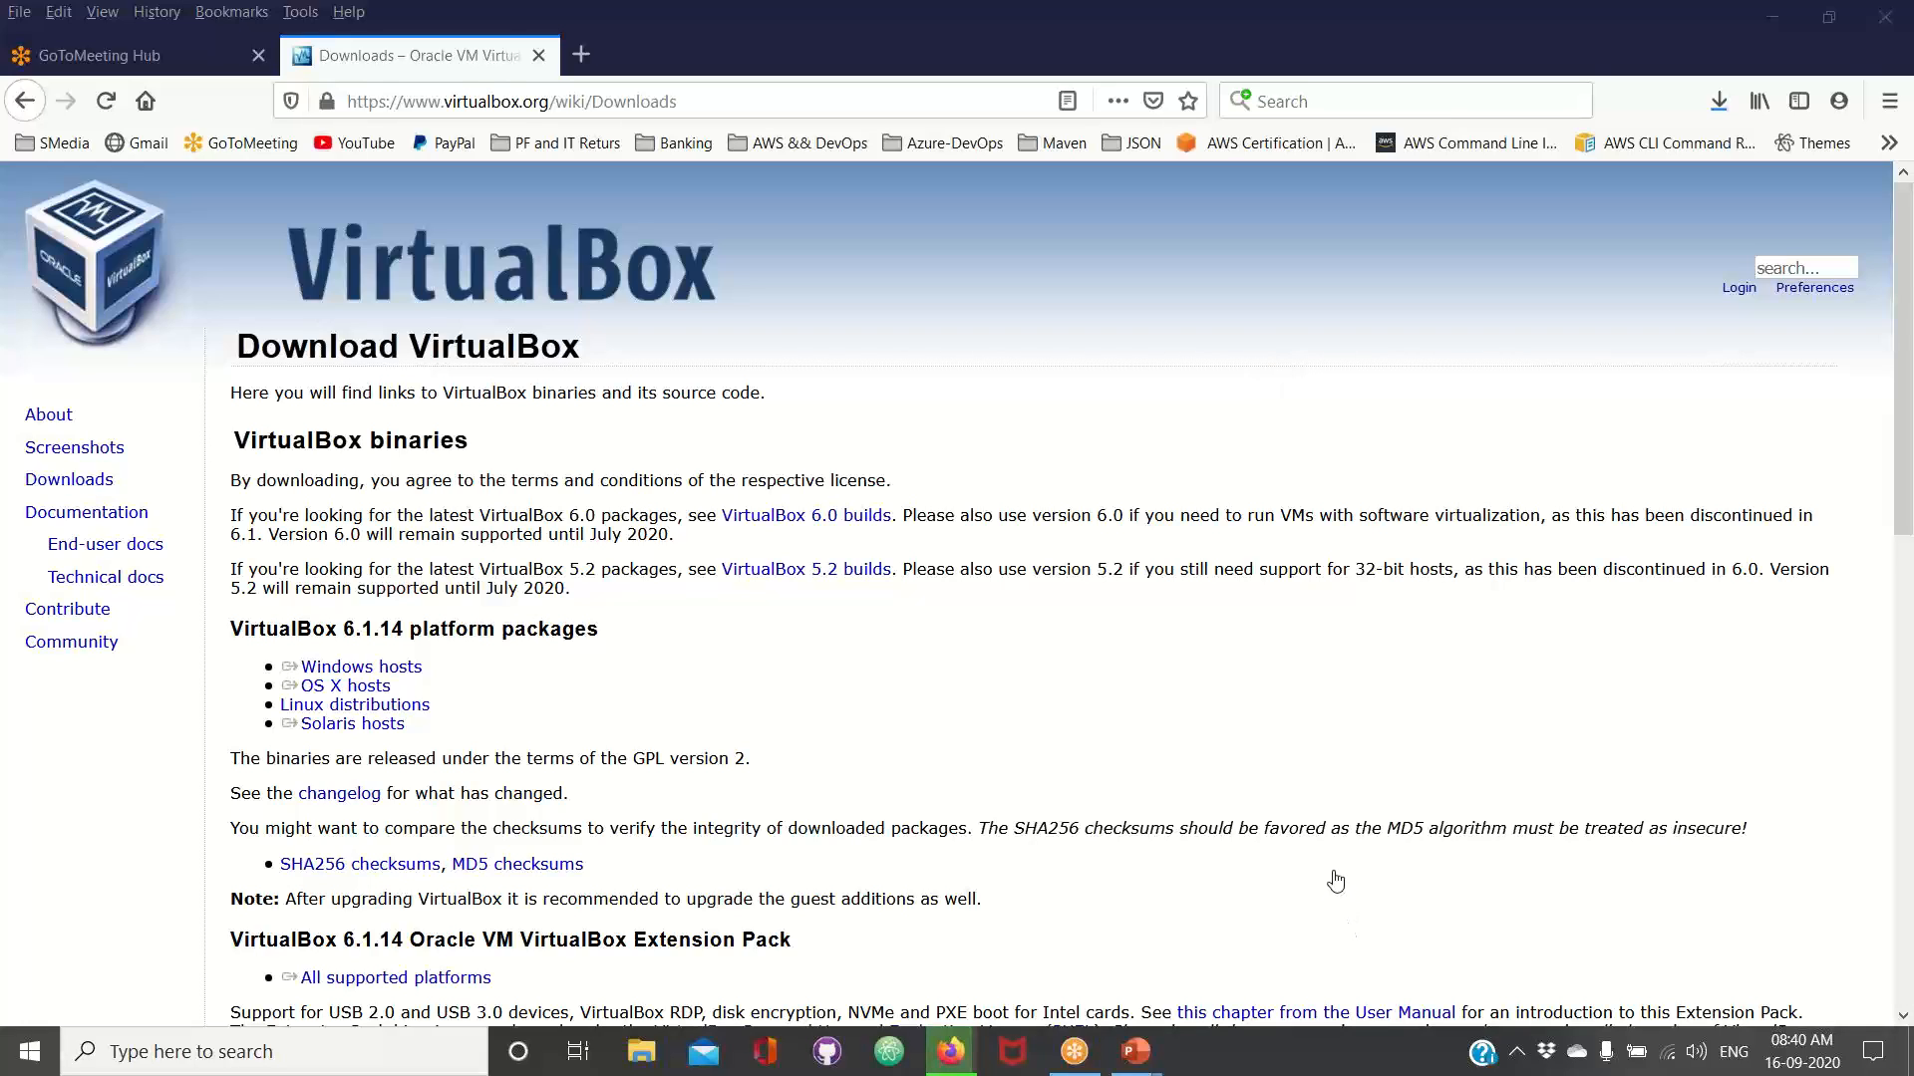
pyautogui.click(1710, 101)
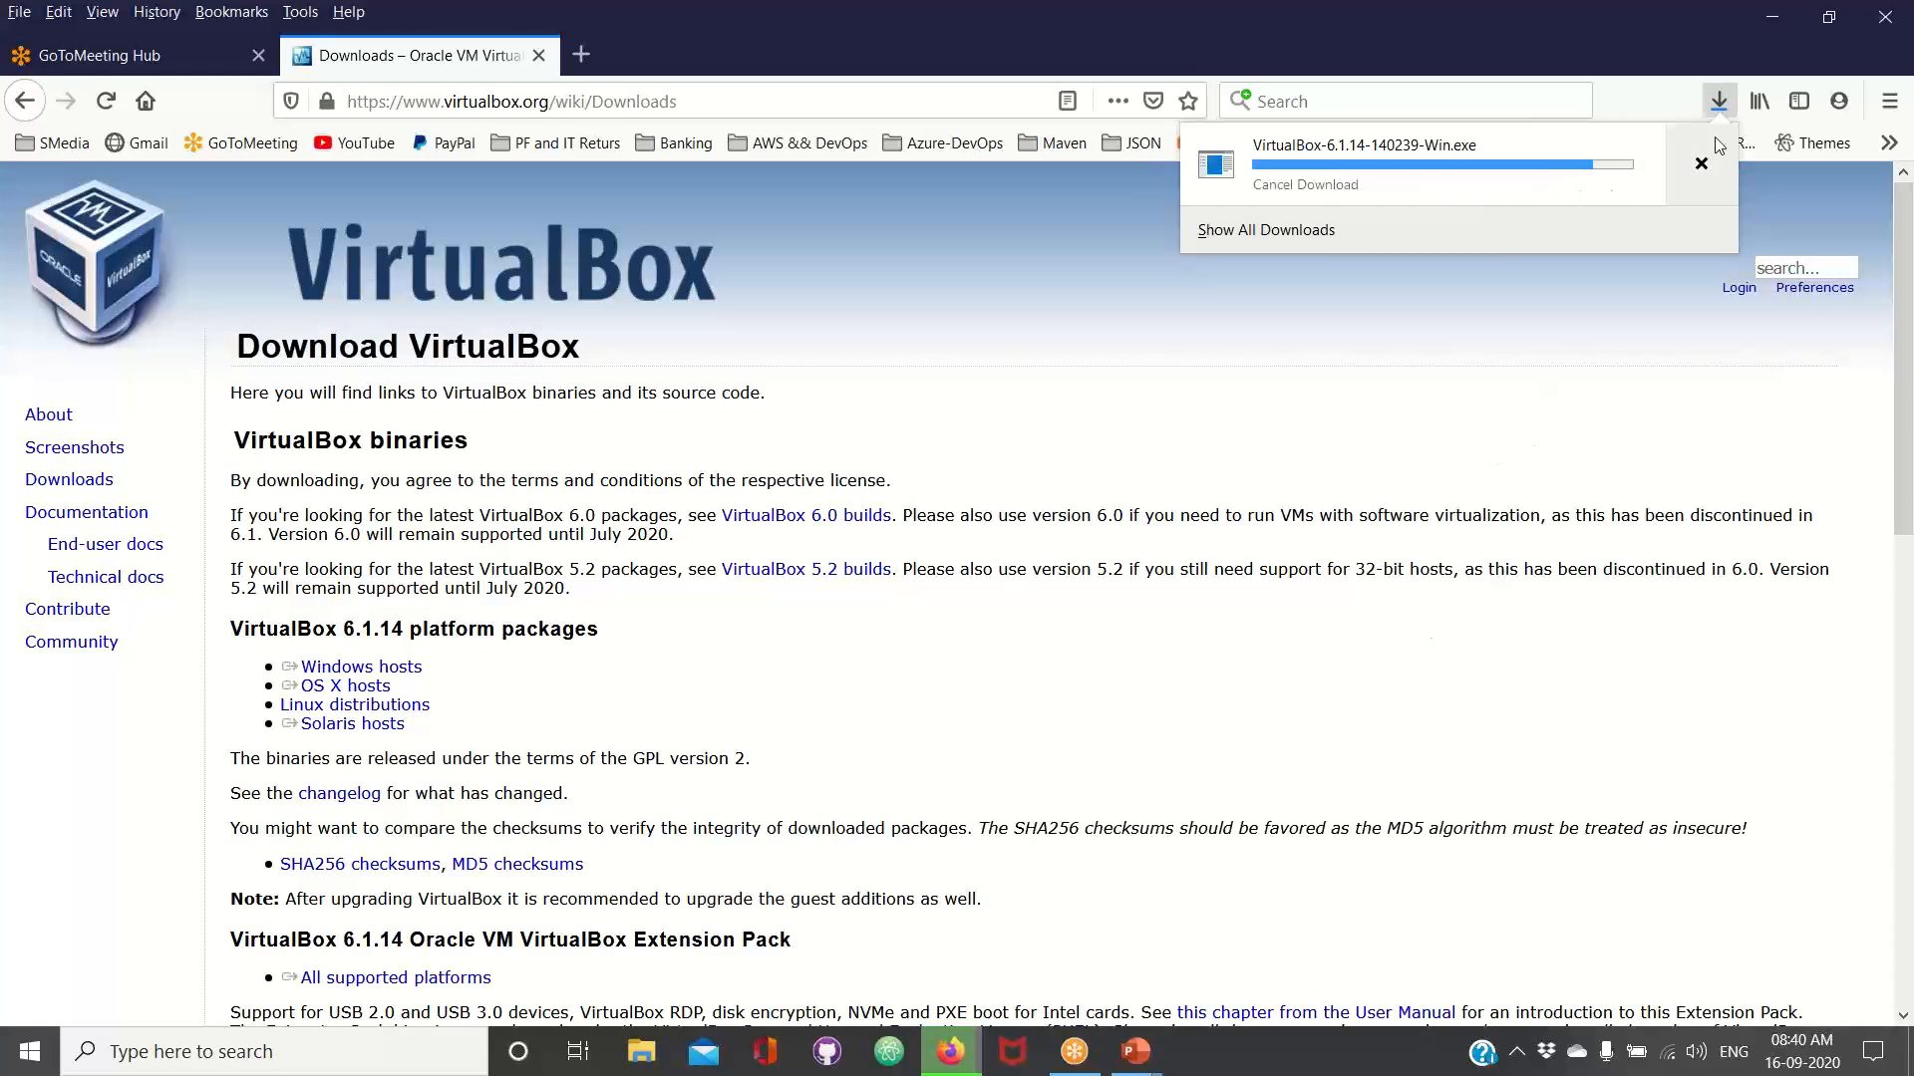
pyautogui.rightClick(1719, 96)
pyautogui.press('Escape')
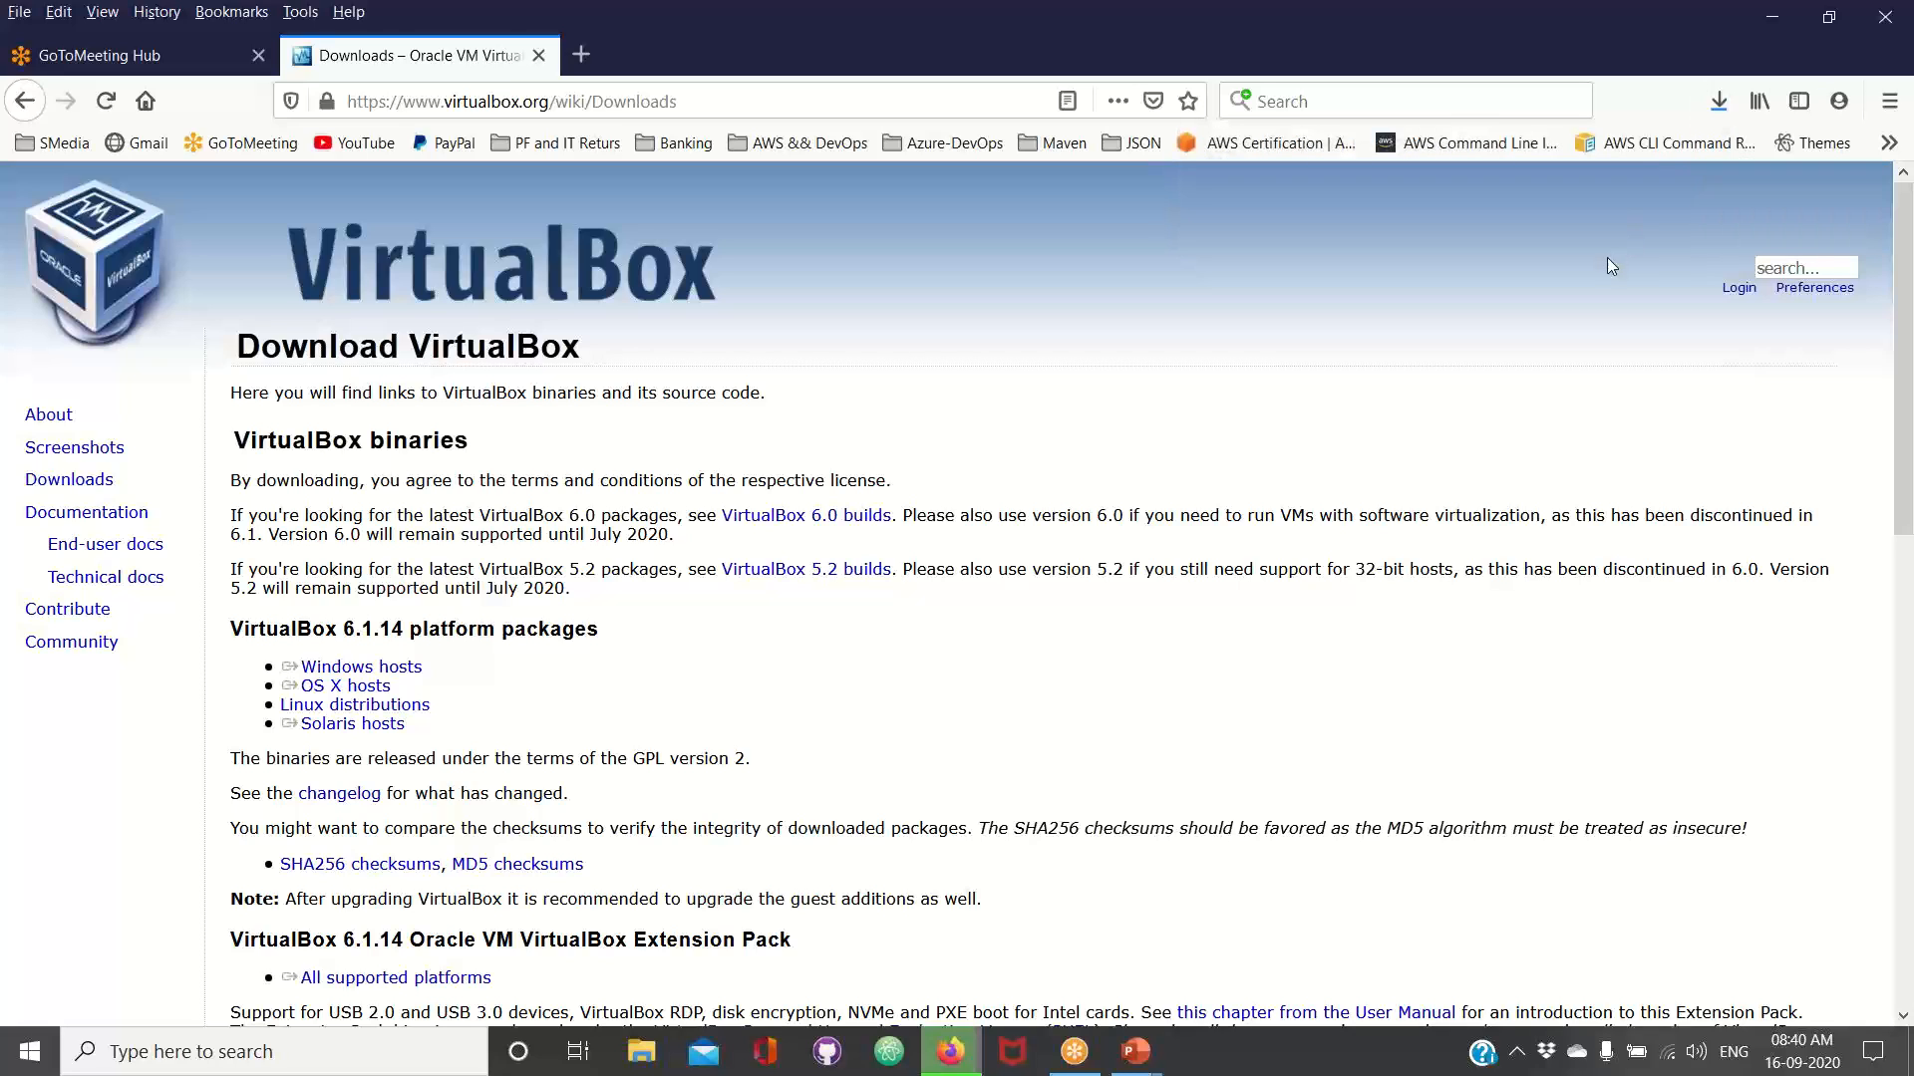
# Minimize the browser and open the Downloads folder in File Explorer to check the VirtualBox installer file
pyautogui.click(950, 1051)
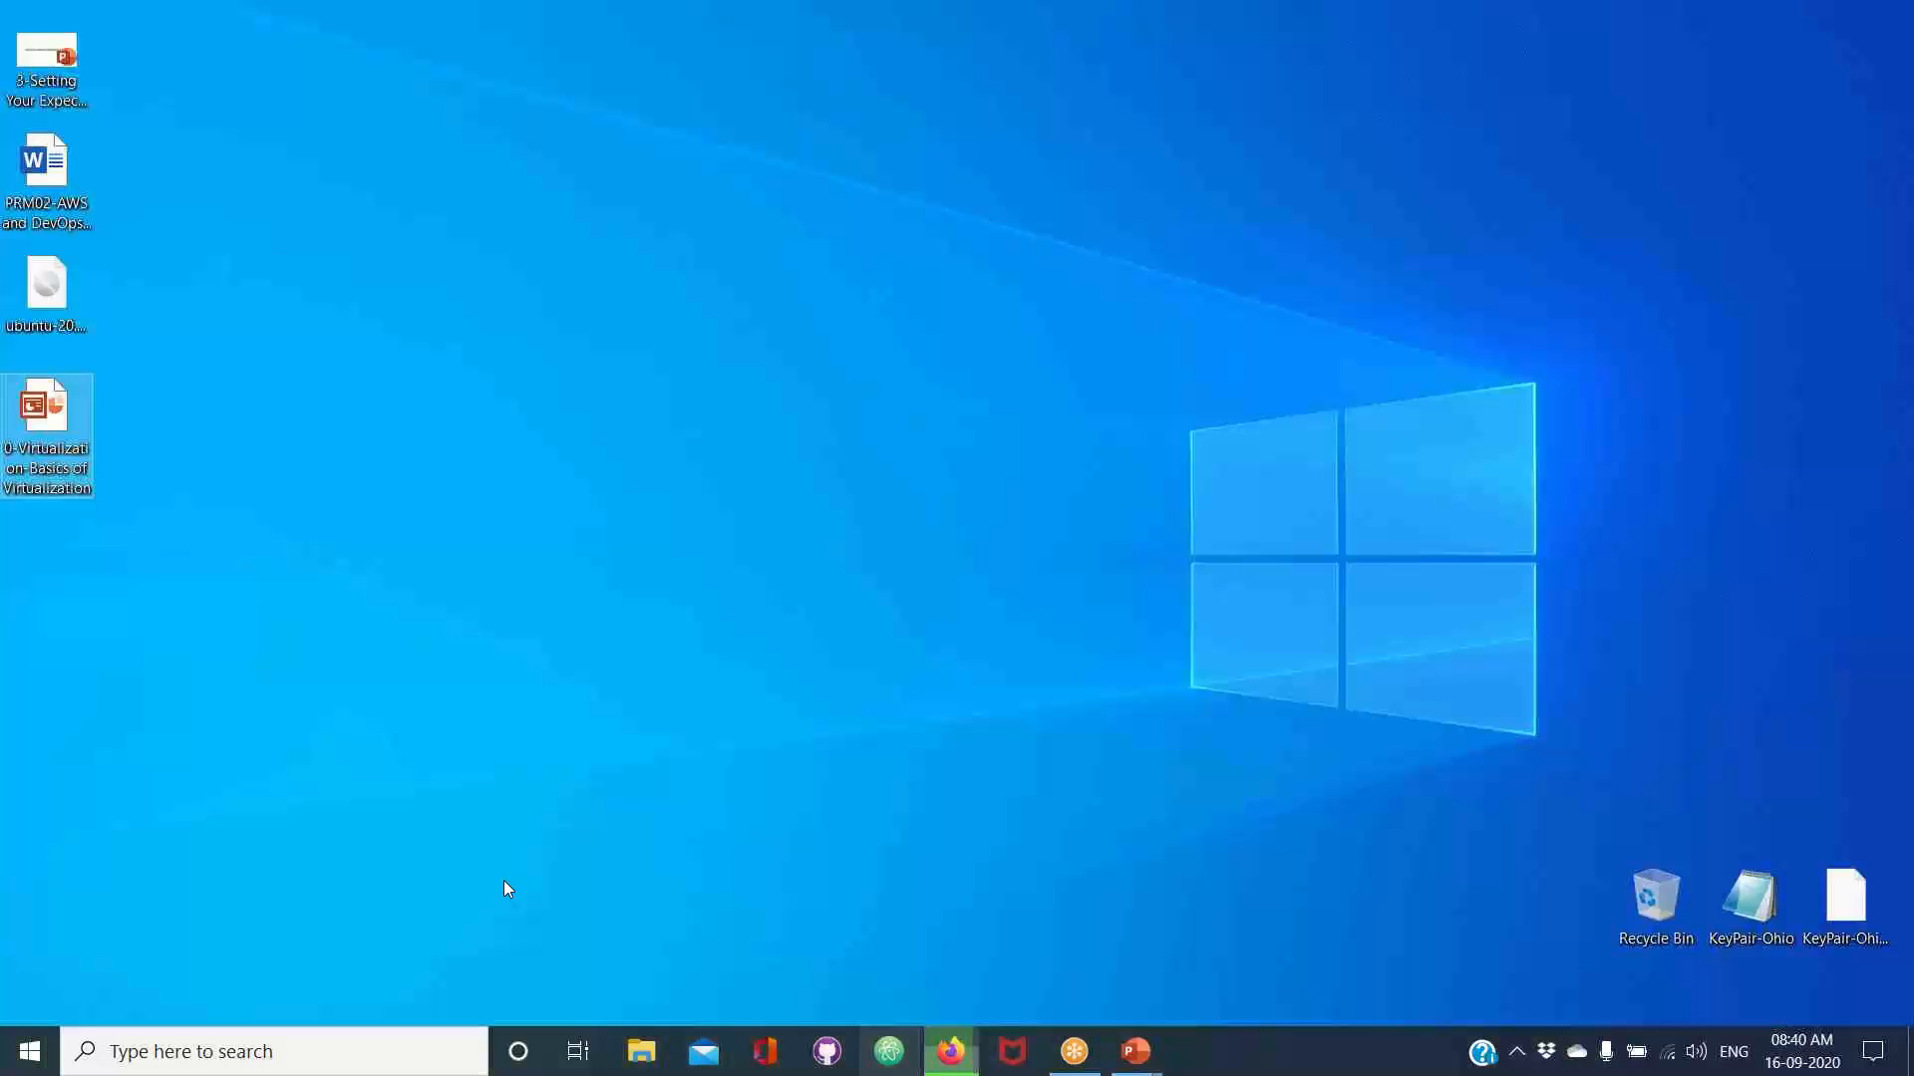
pyautogui.click(643, 1070)
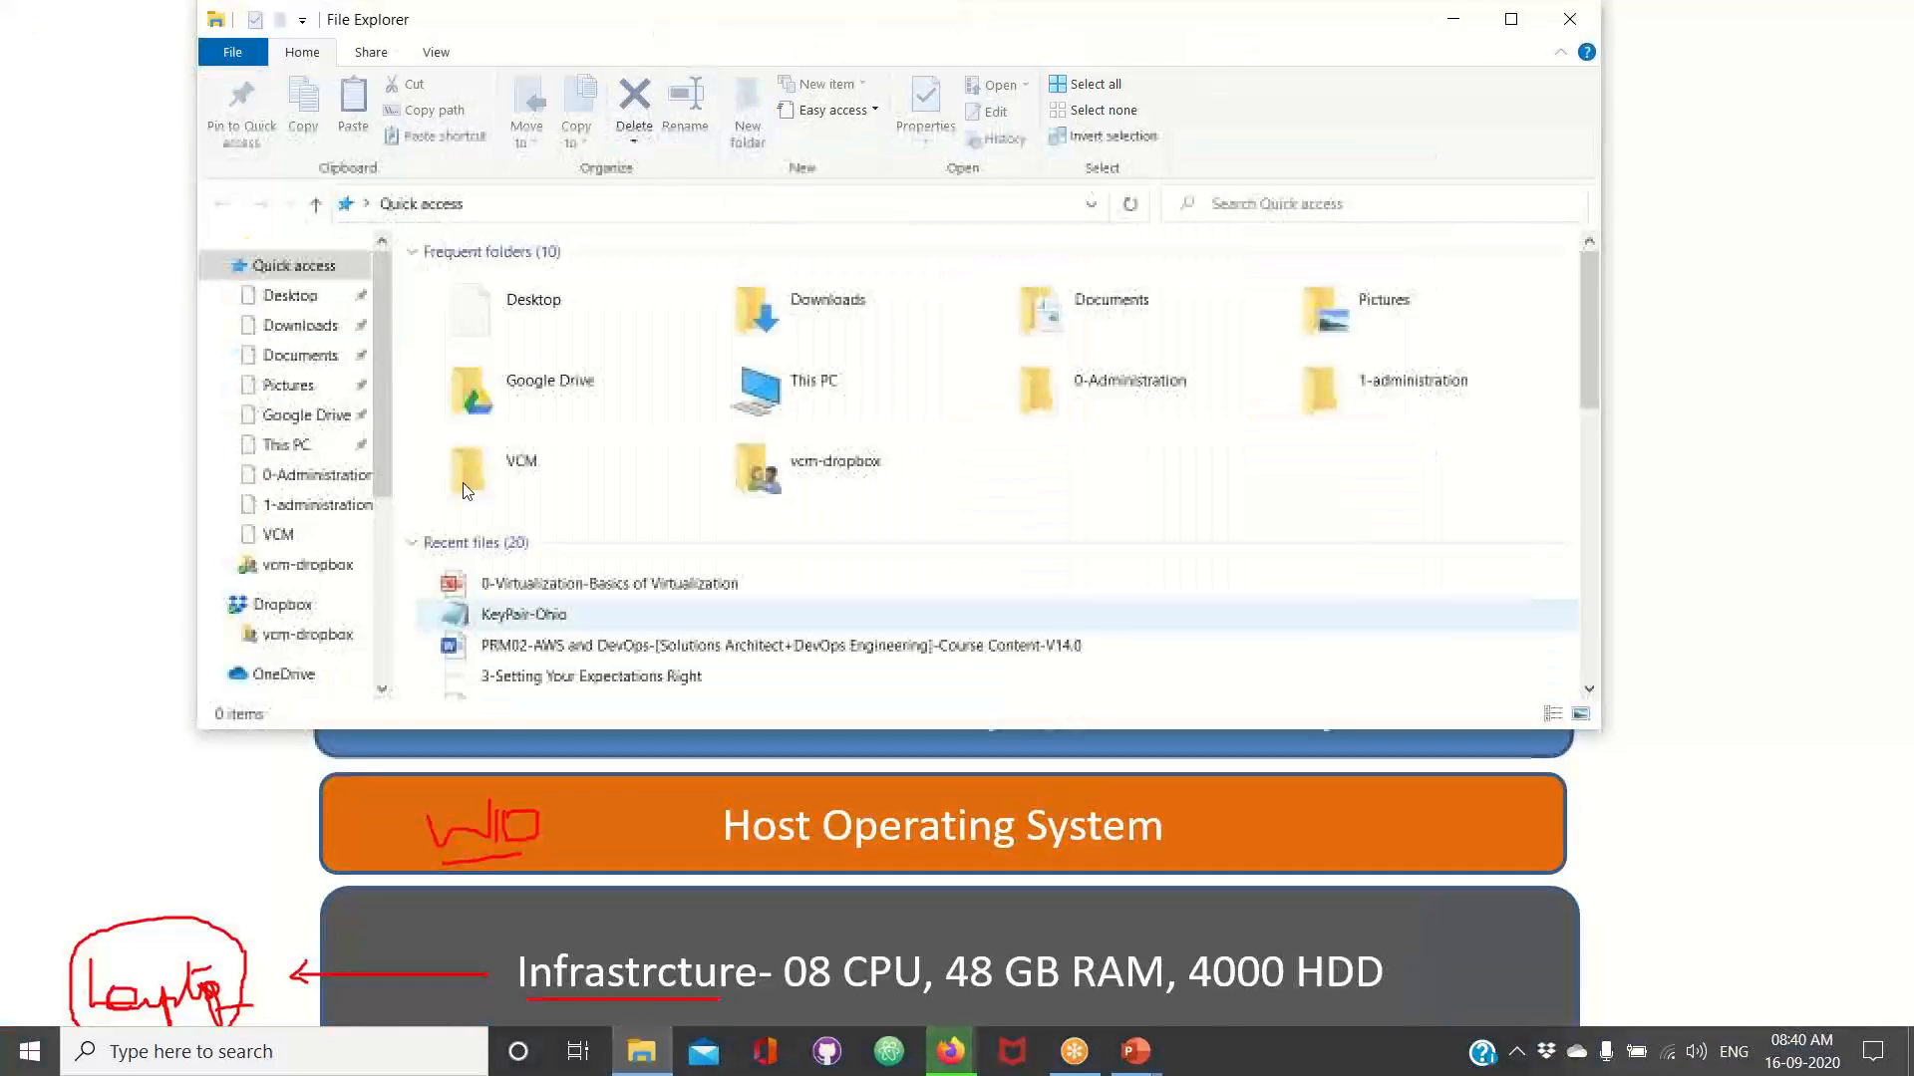
pyautogui.click(301, 327)
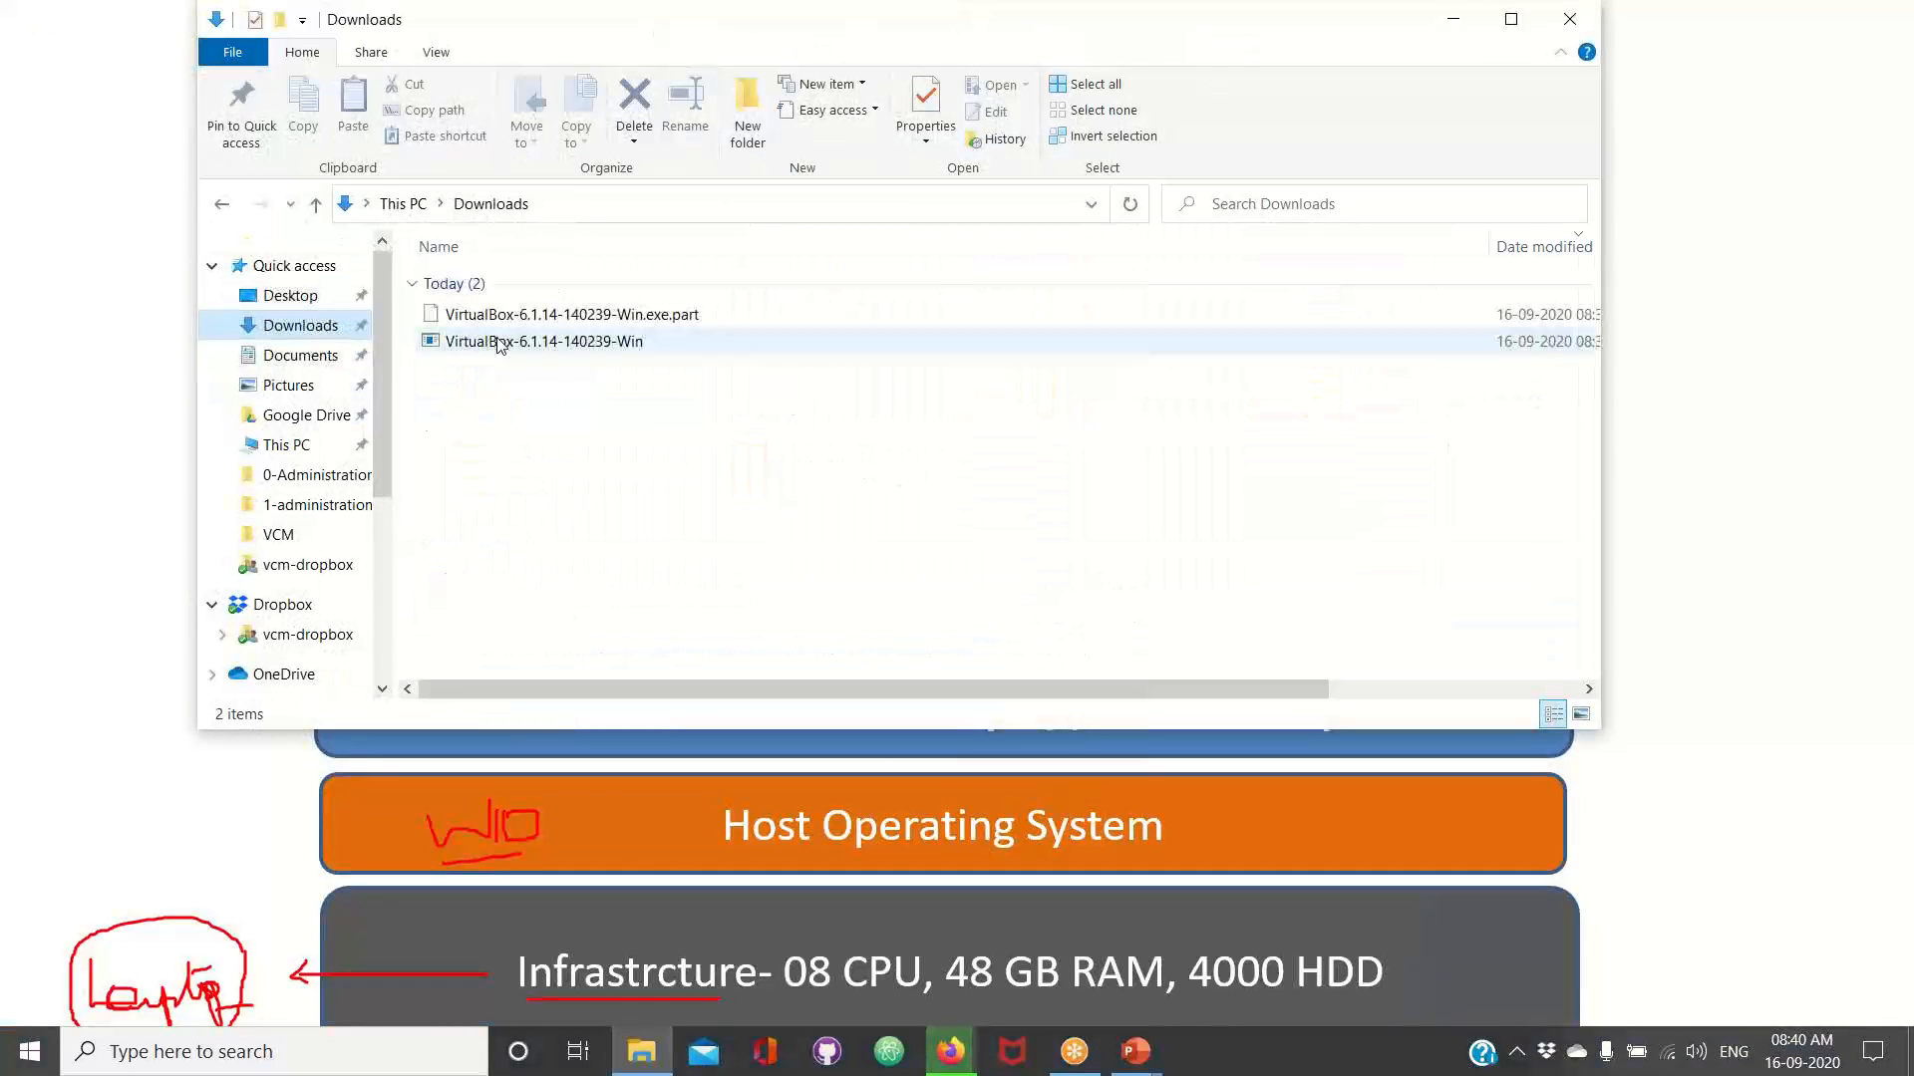
# Switch back to Firefox, open the folder containing the finished VirtualBox-6.1.14-140239-Win.exe download, and launch the installer
pyautogui.click(949, 1054)
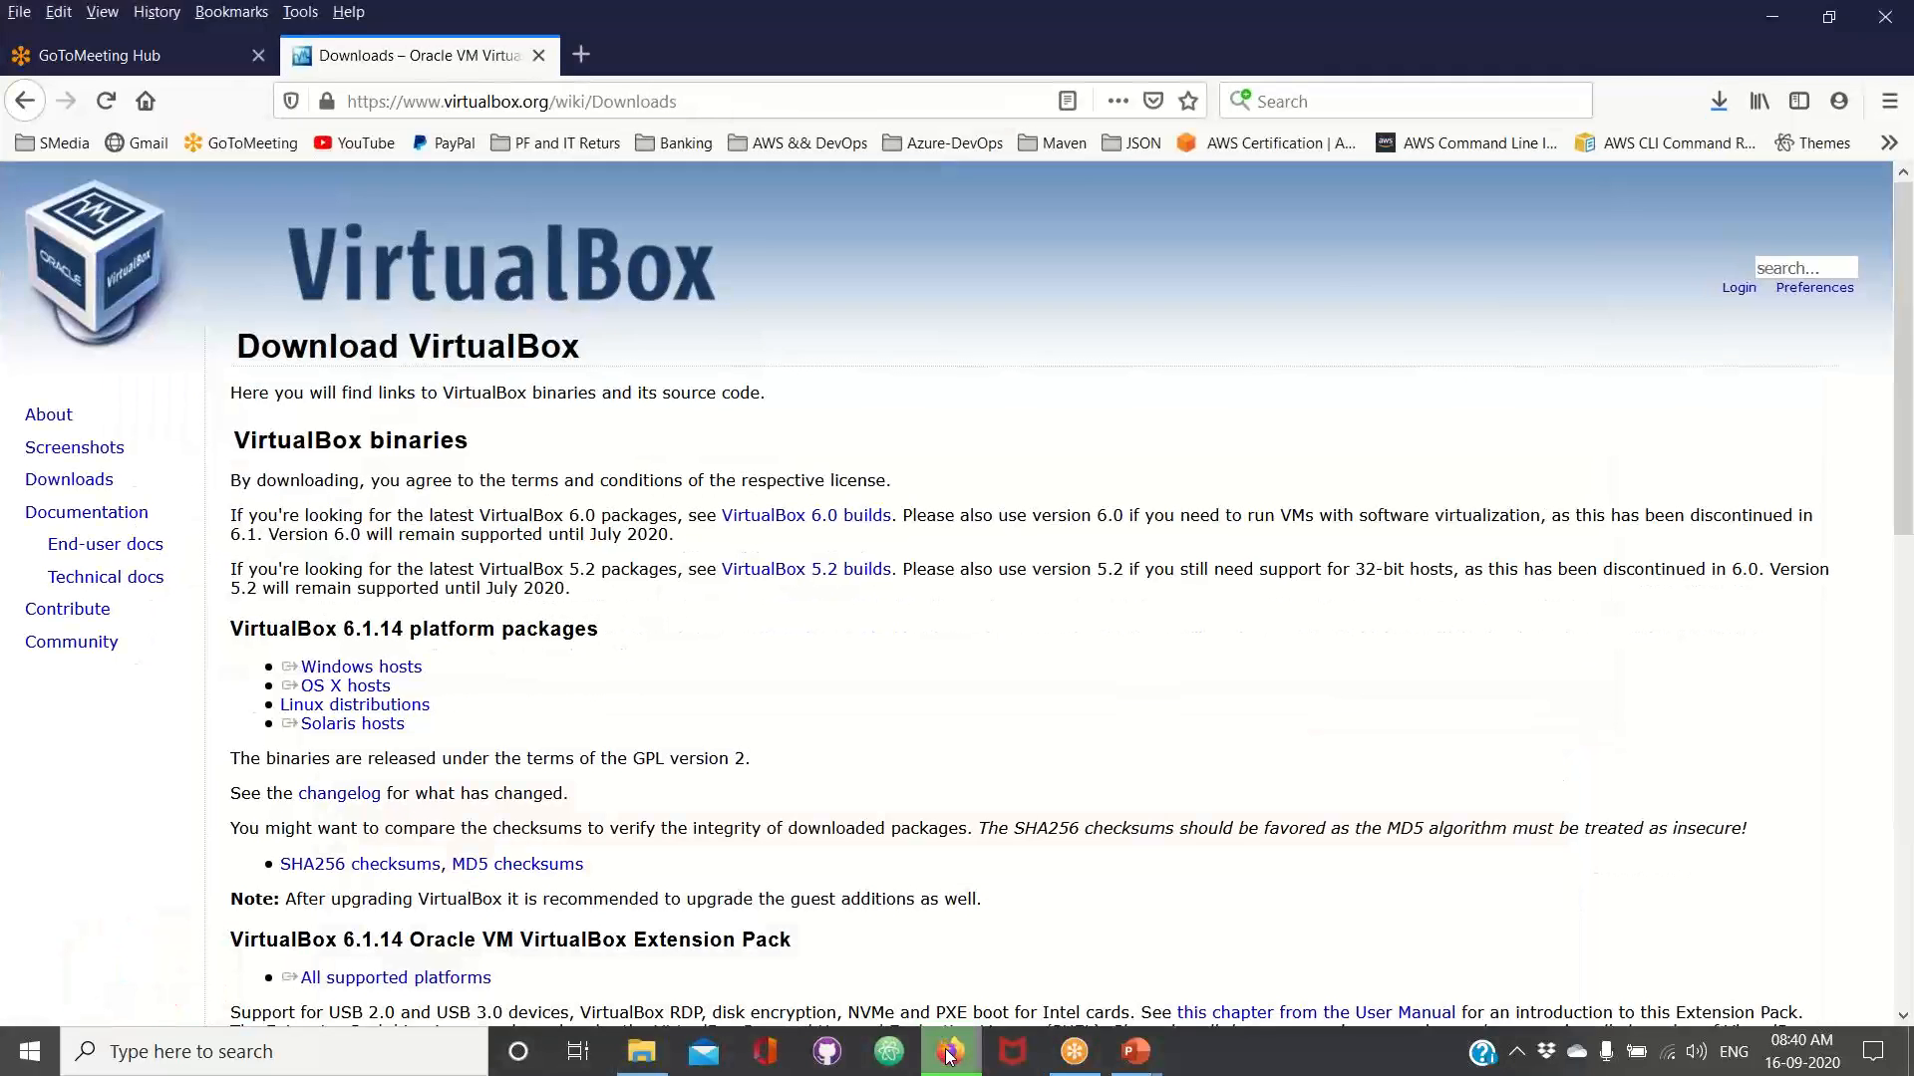
pyautogui.click(1729, 100)
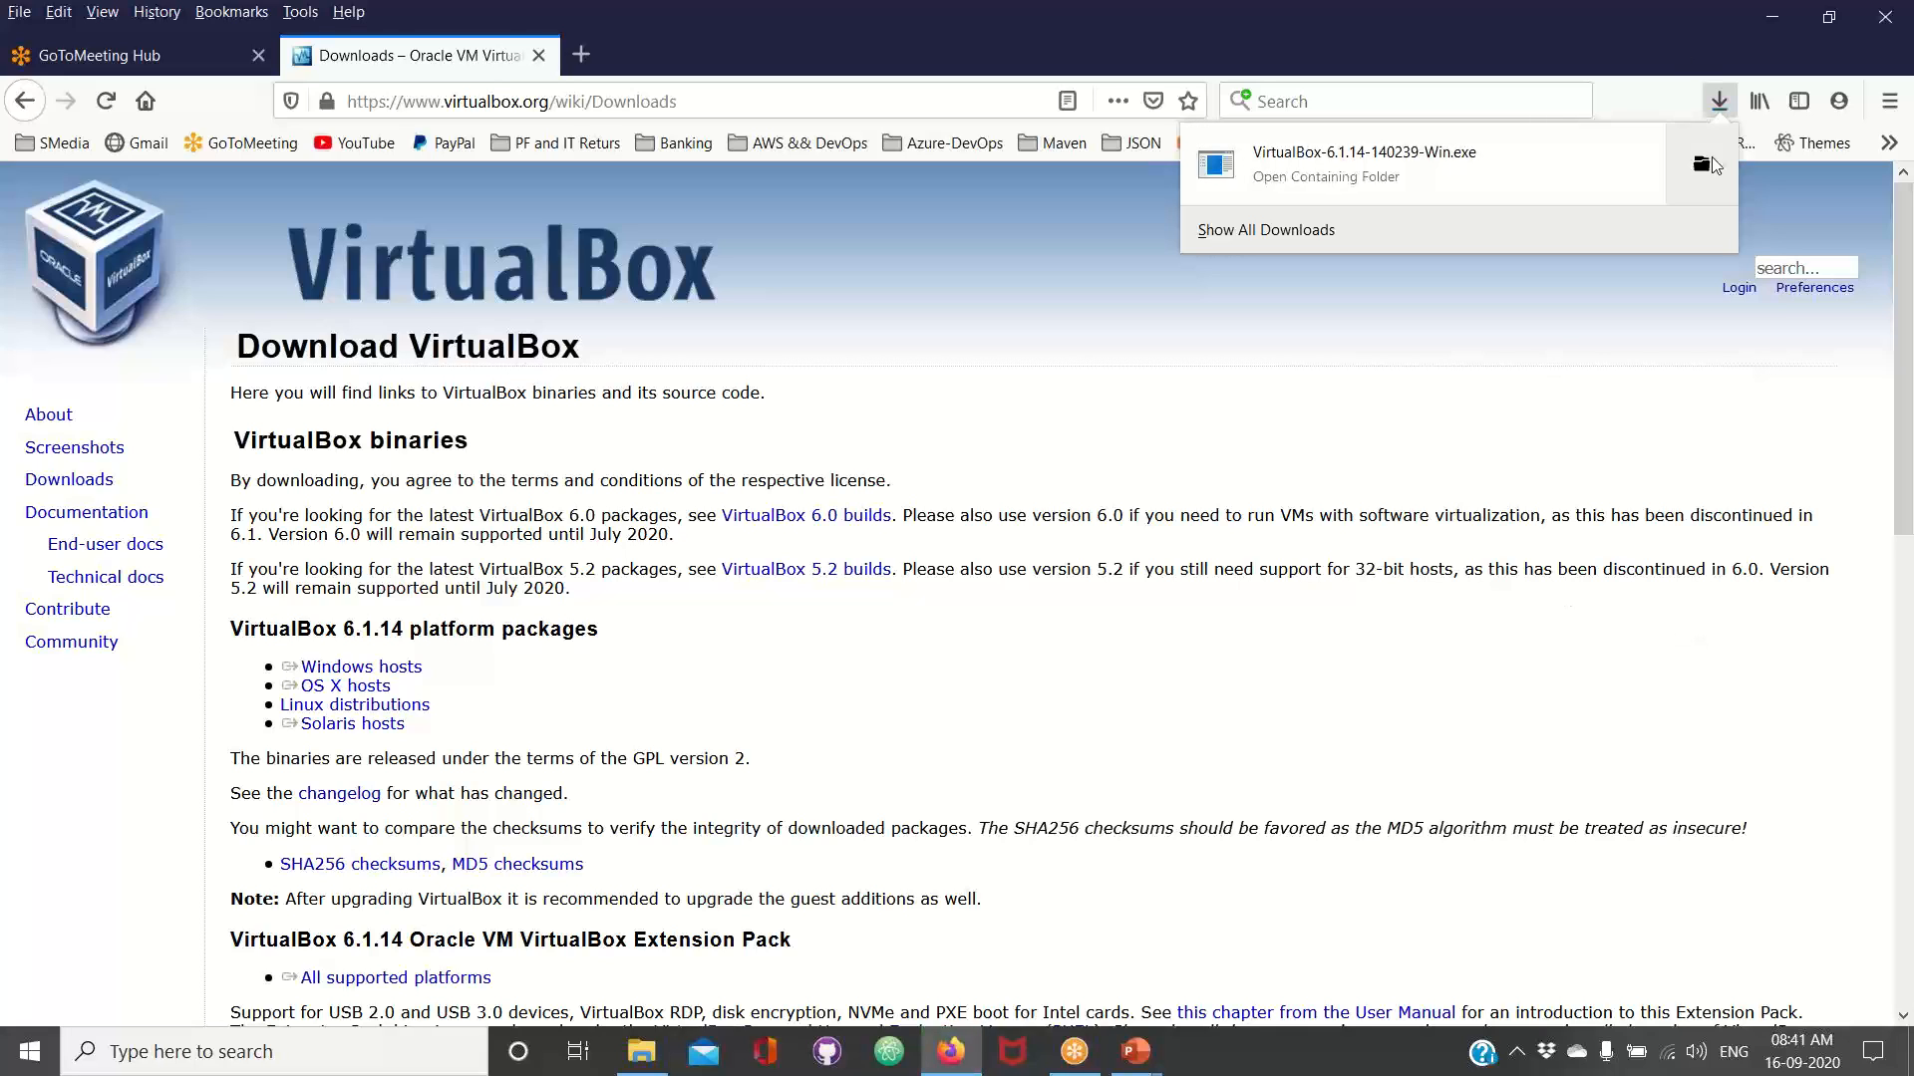
pyautogui.click(1705, 163)
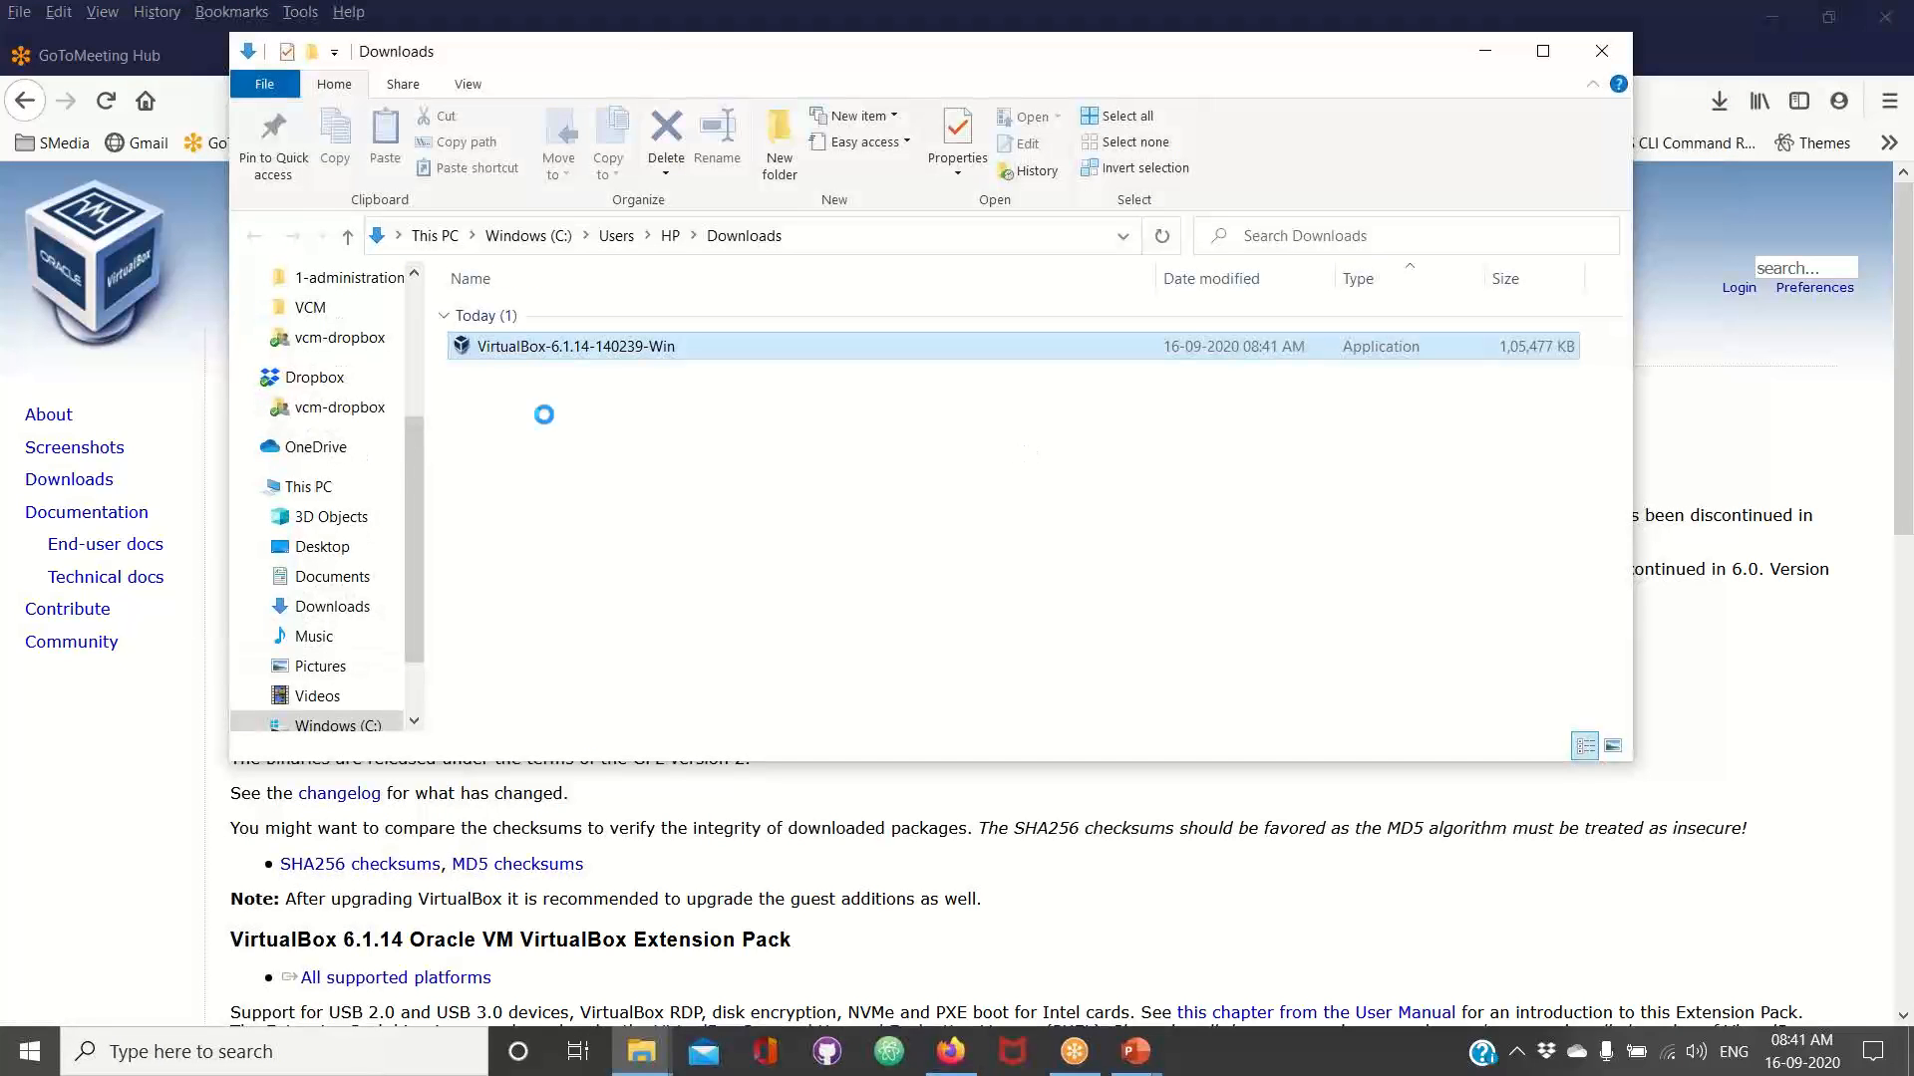
pyautogui.doubleClick(525, 351)
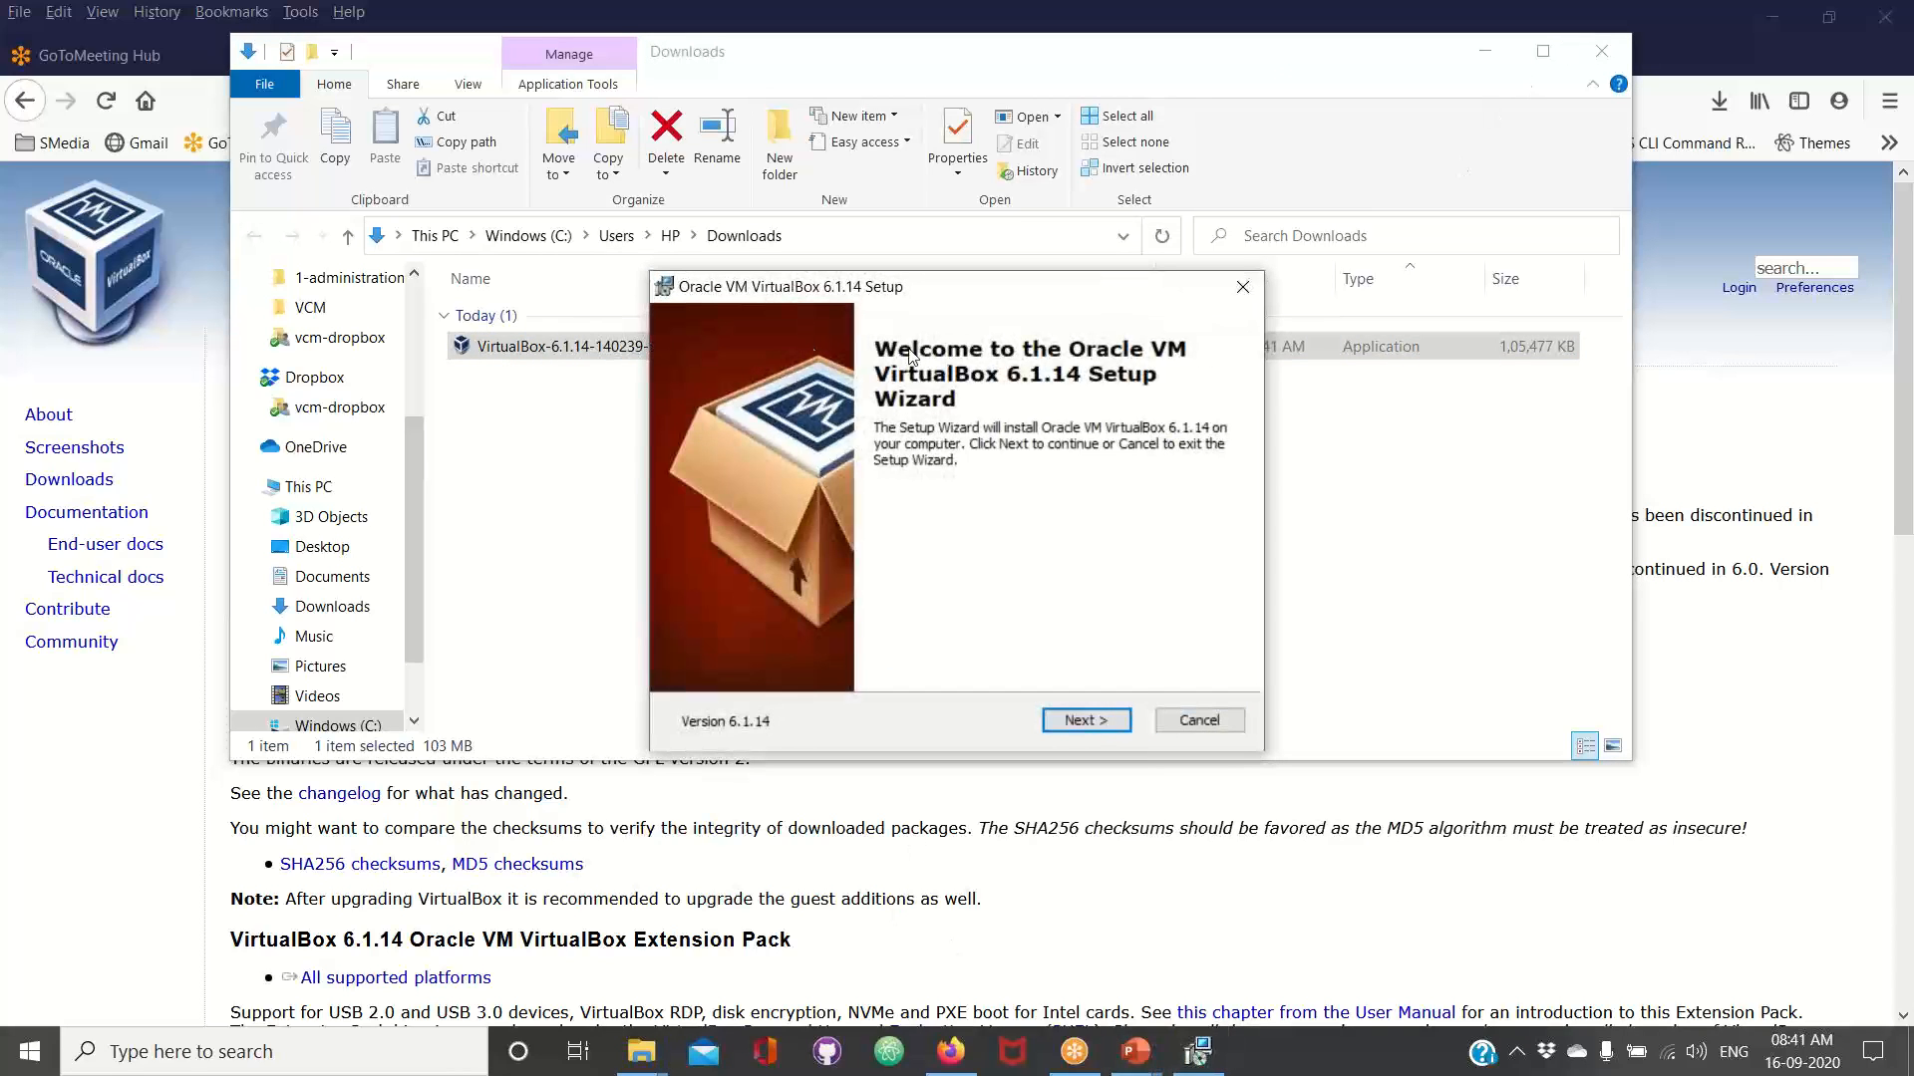
# Install Oracle VM VirtualBox 6.1.14 with the default features, location and shortcuts, accept the network interface reset, and start it after installation
pyautogui.click(1080, 726)
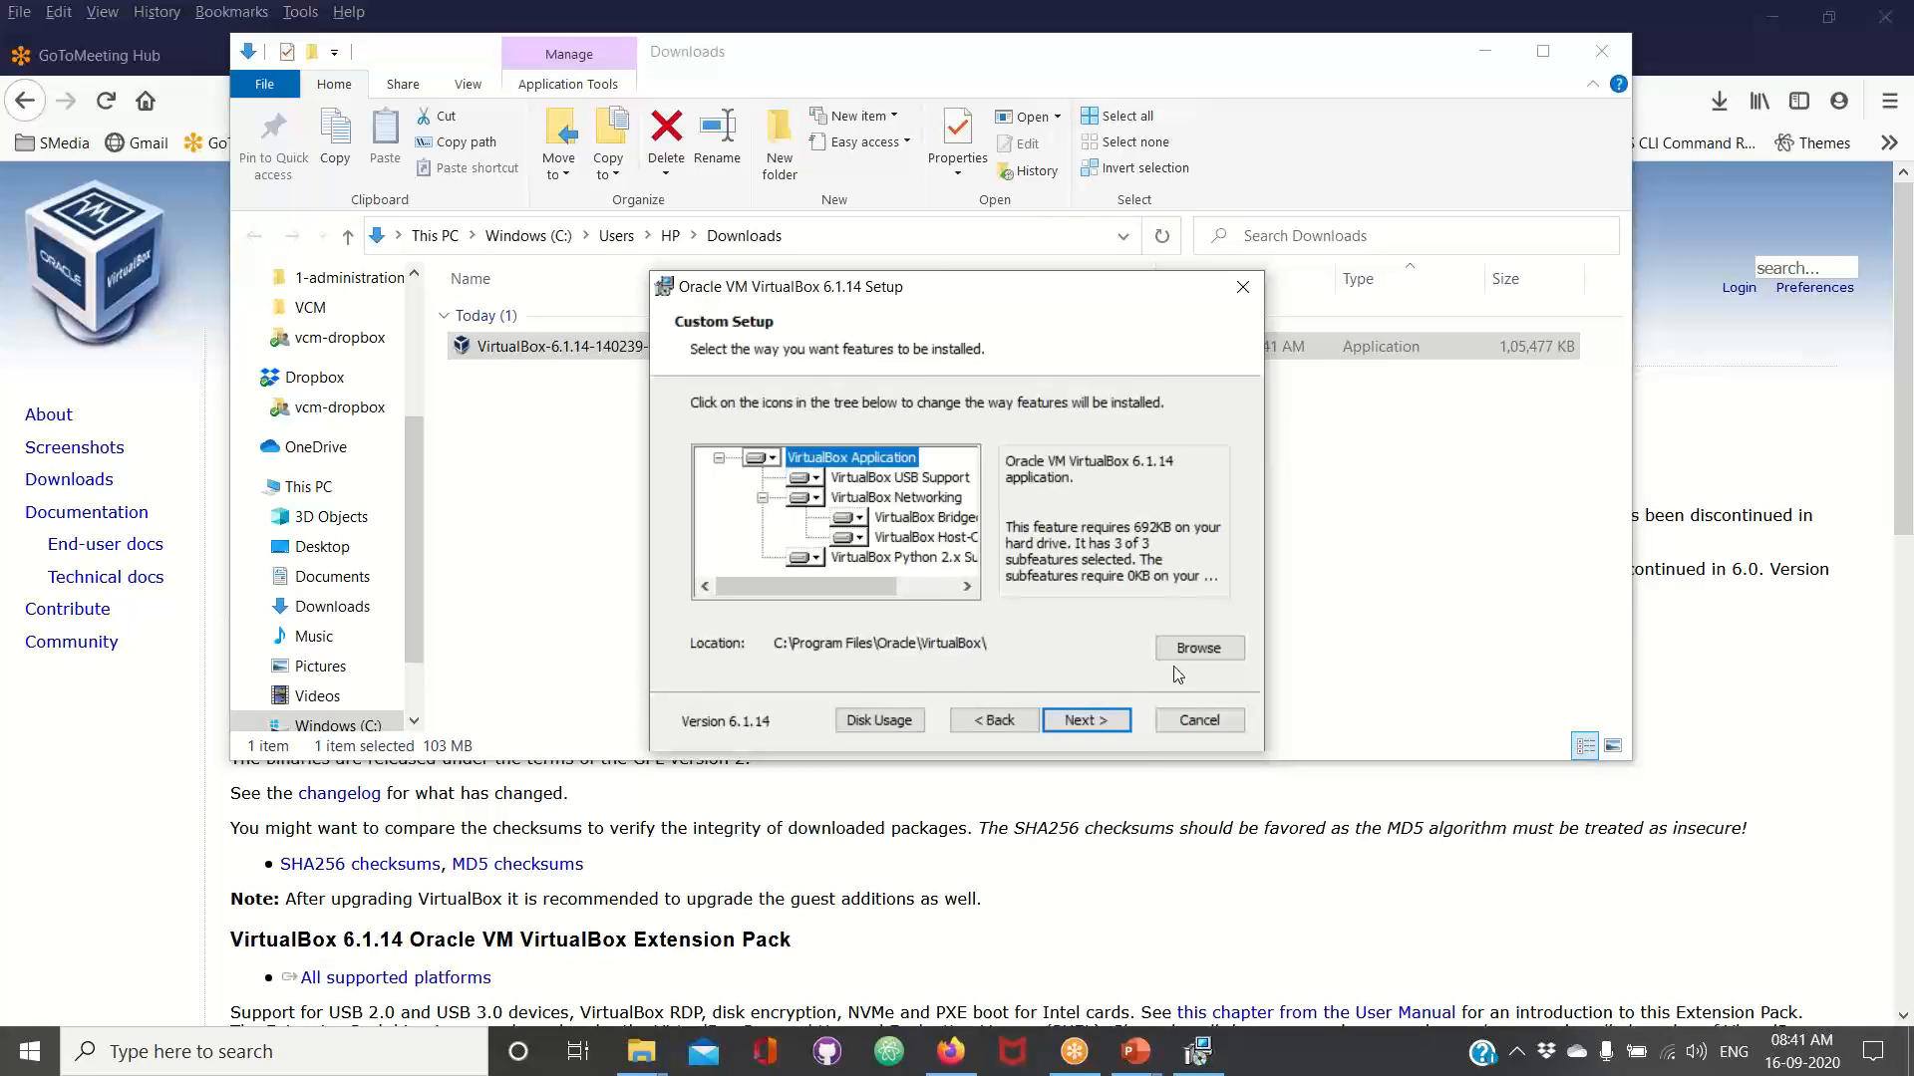
pyautogui.click(1075, 721)
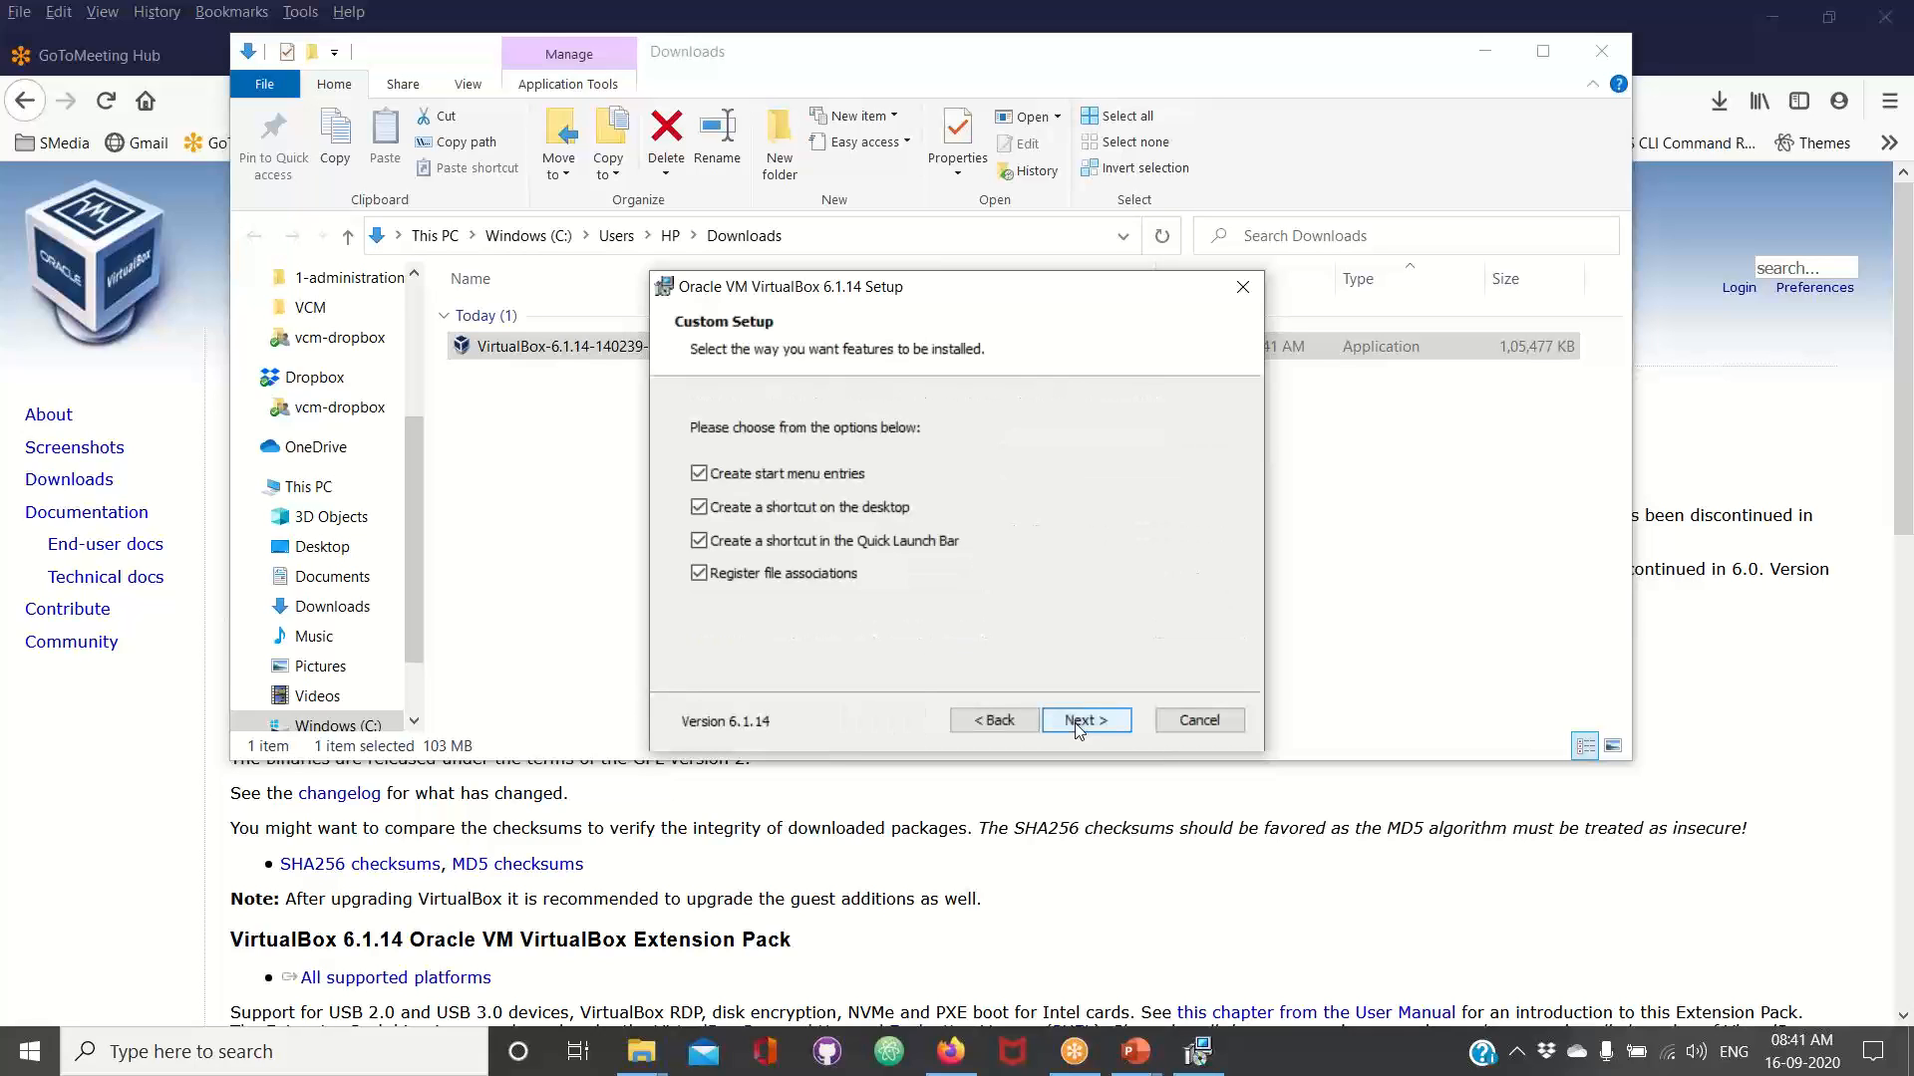
pyautogui.click(1078, 727)
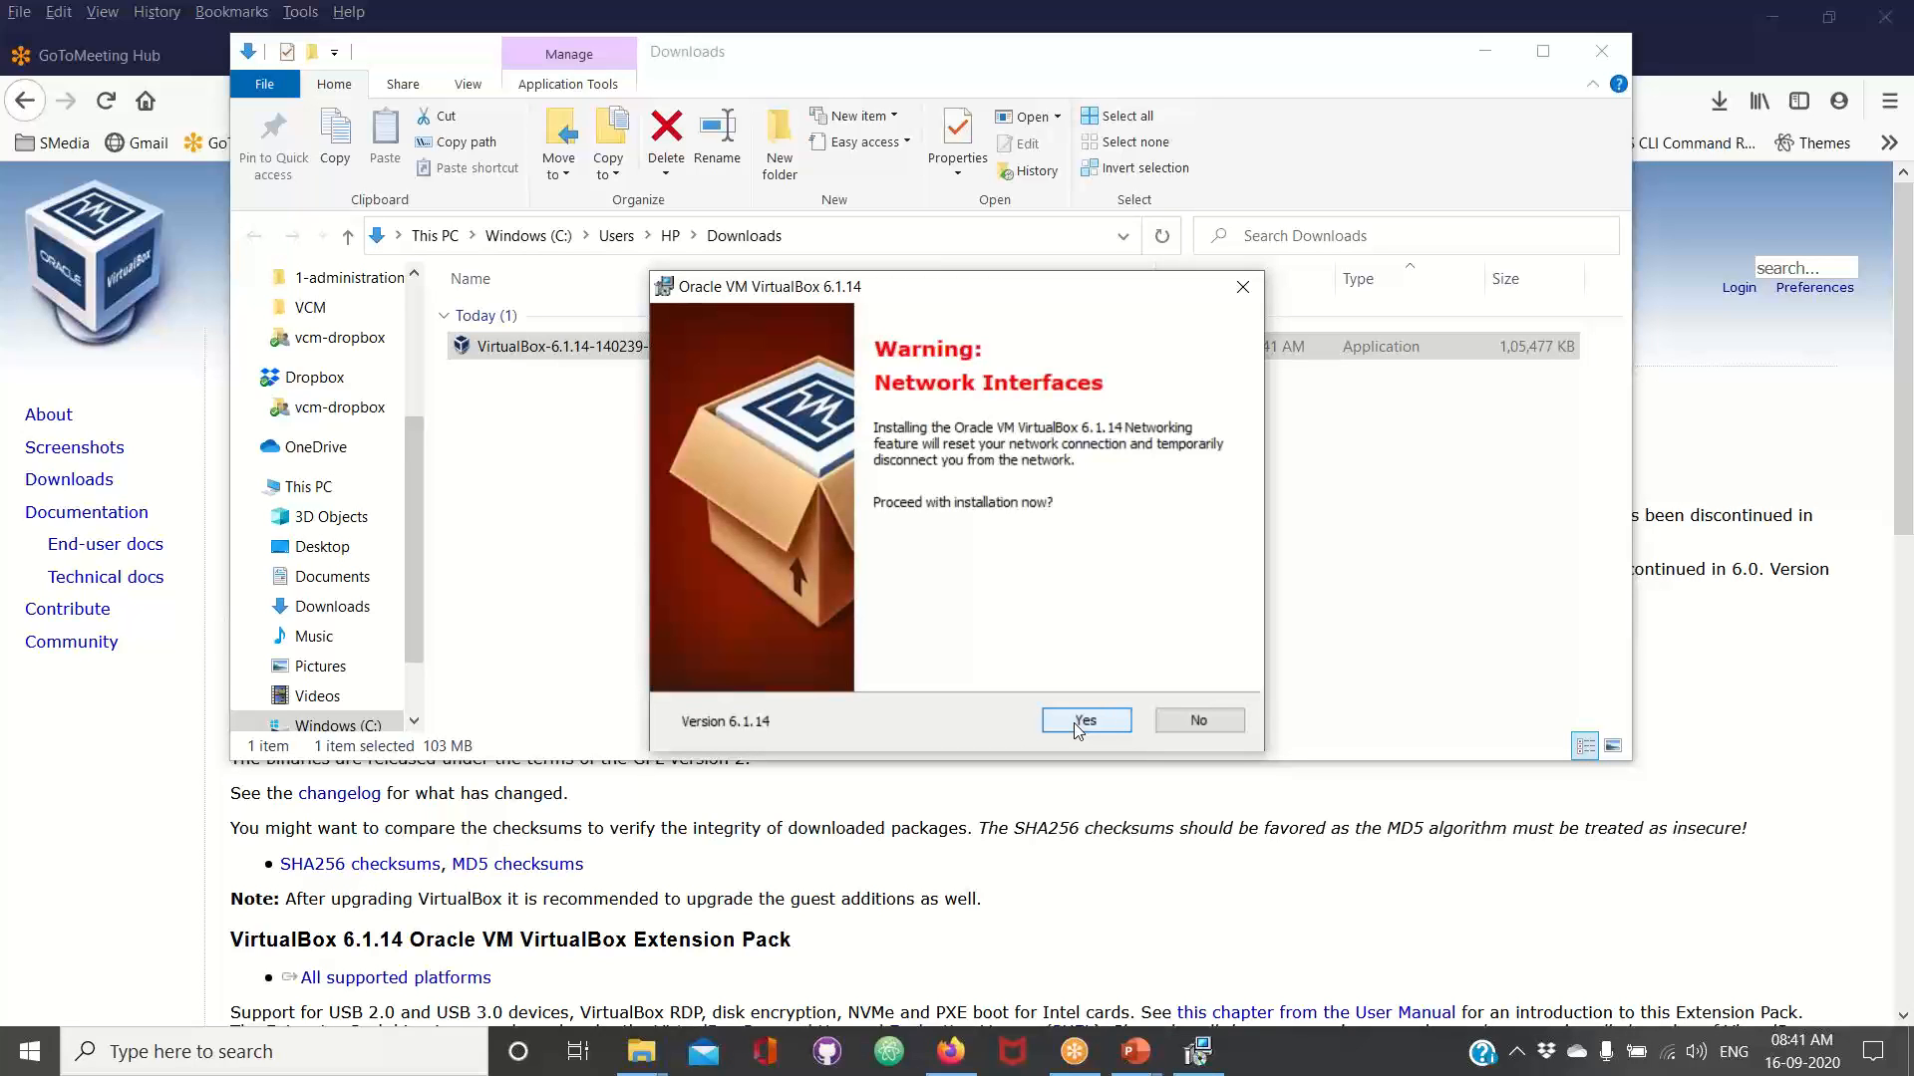
pyautogui.click(1077, 726)
pyautogui.click(1074, 726)
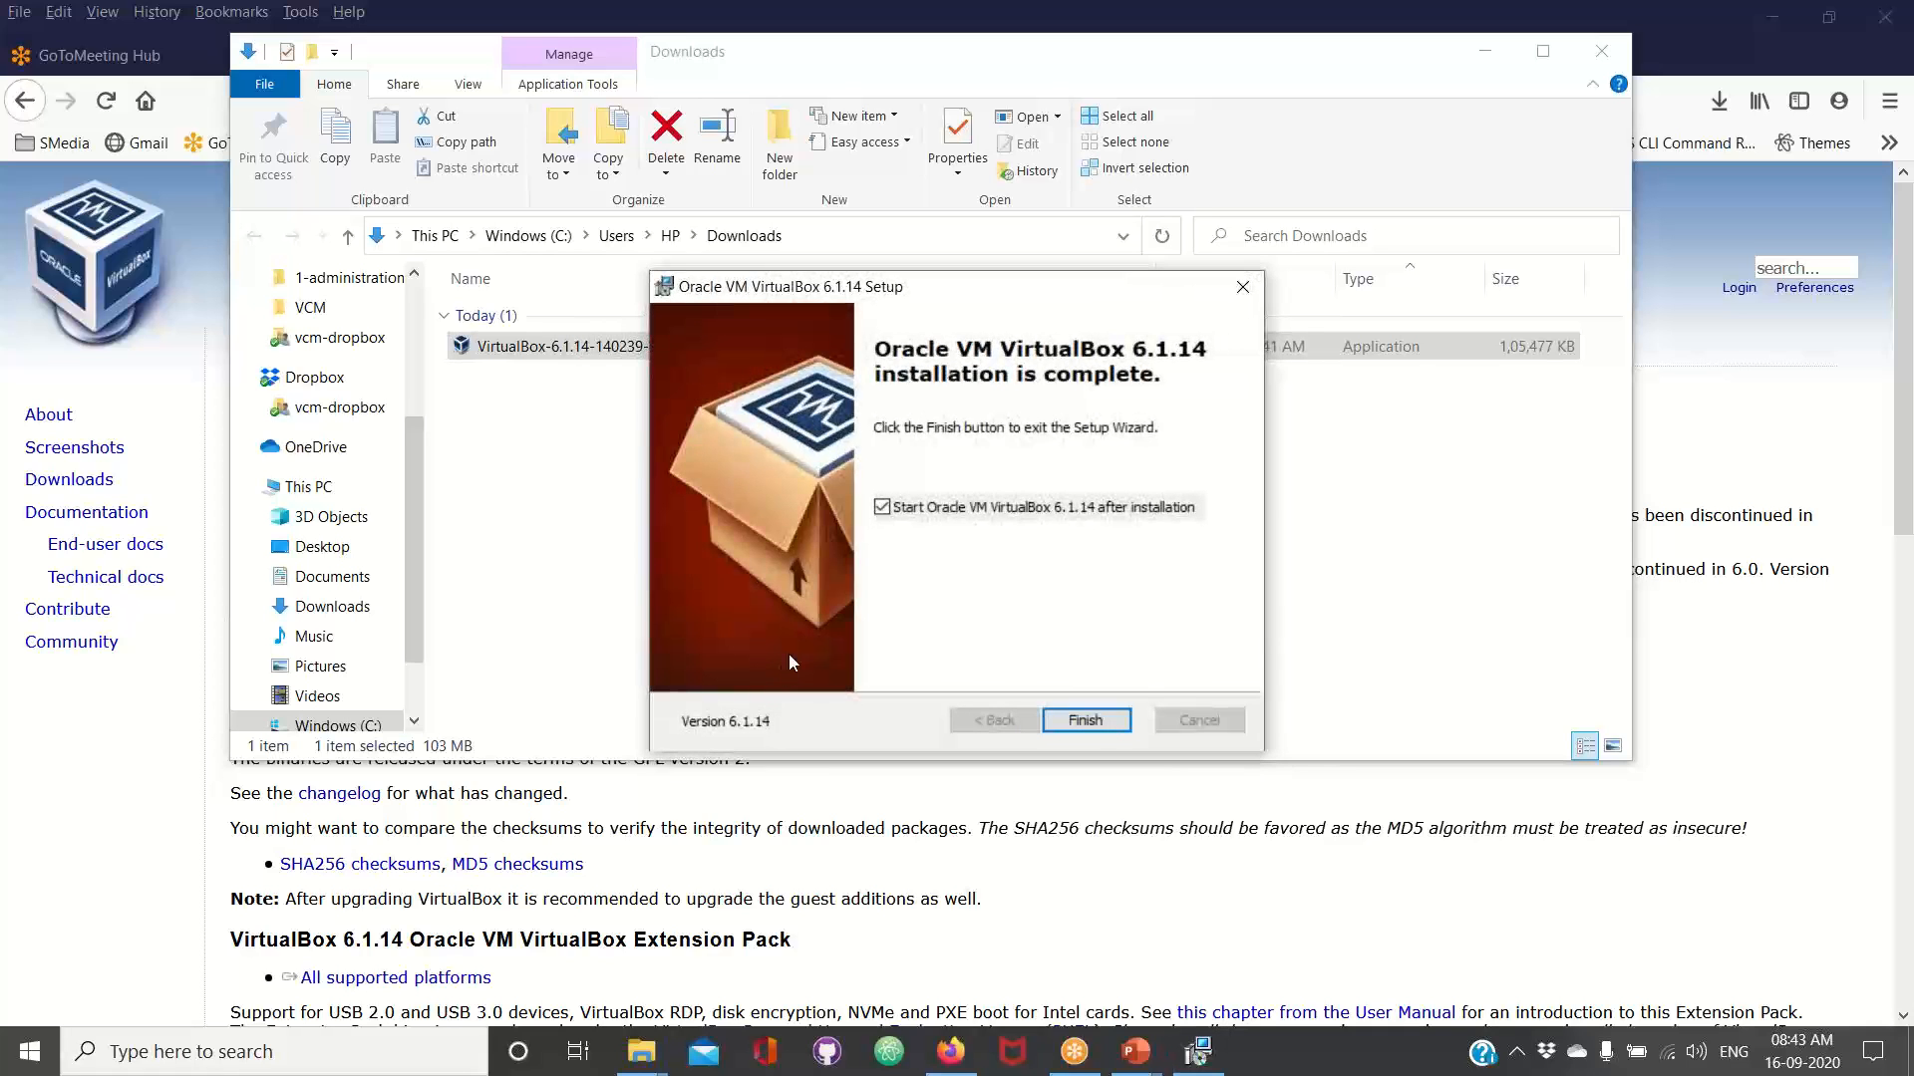
pyautogui.click(1092, 726)
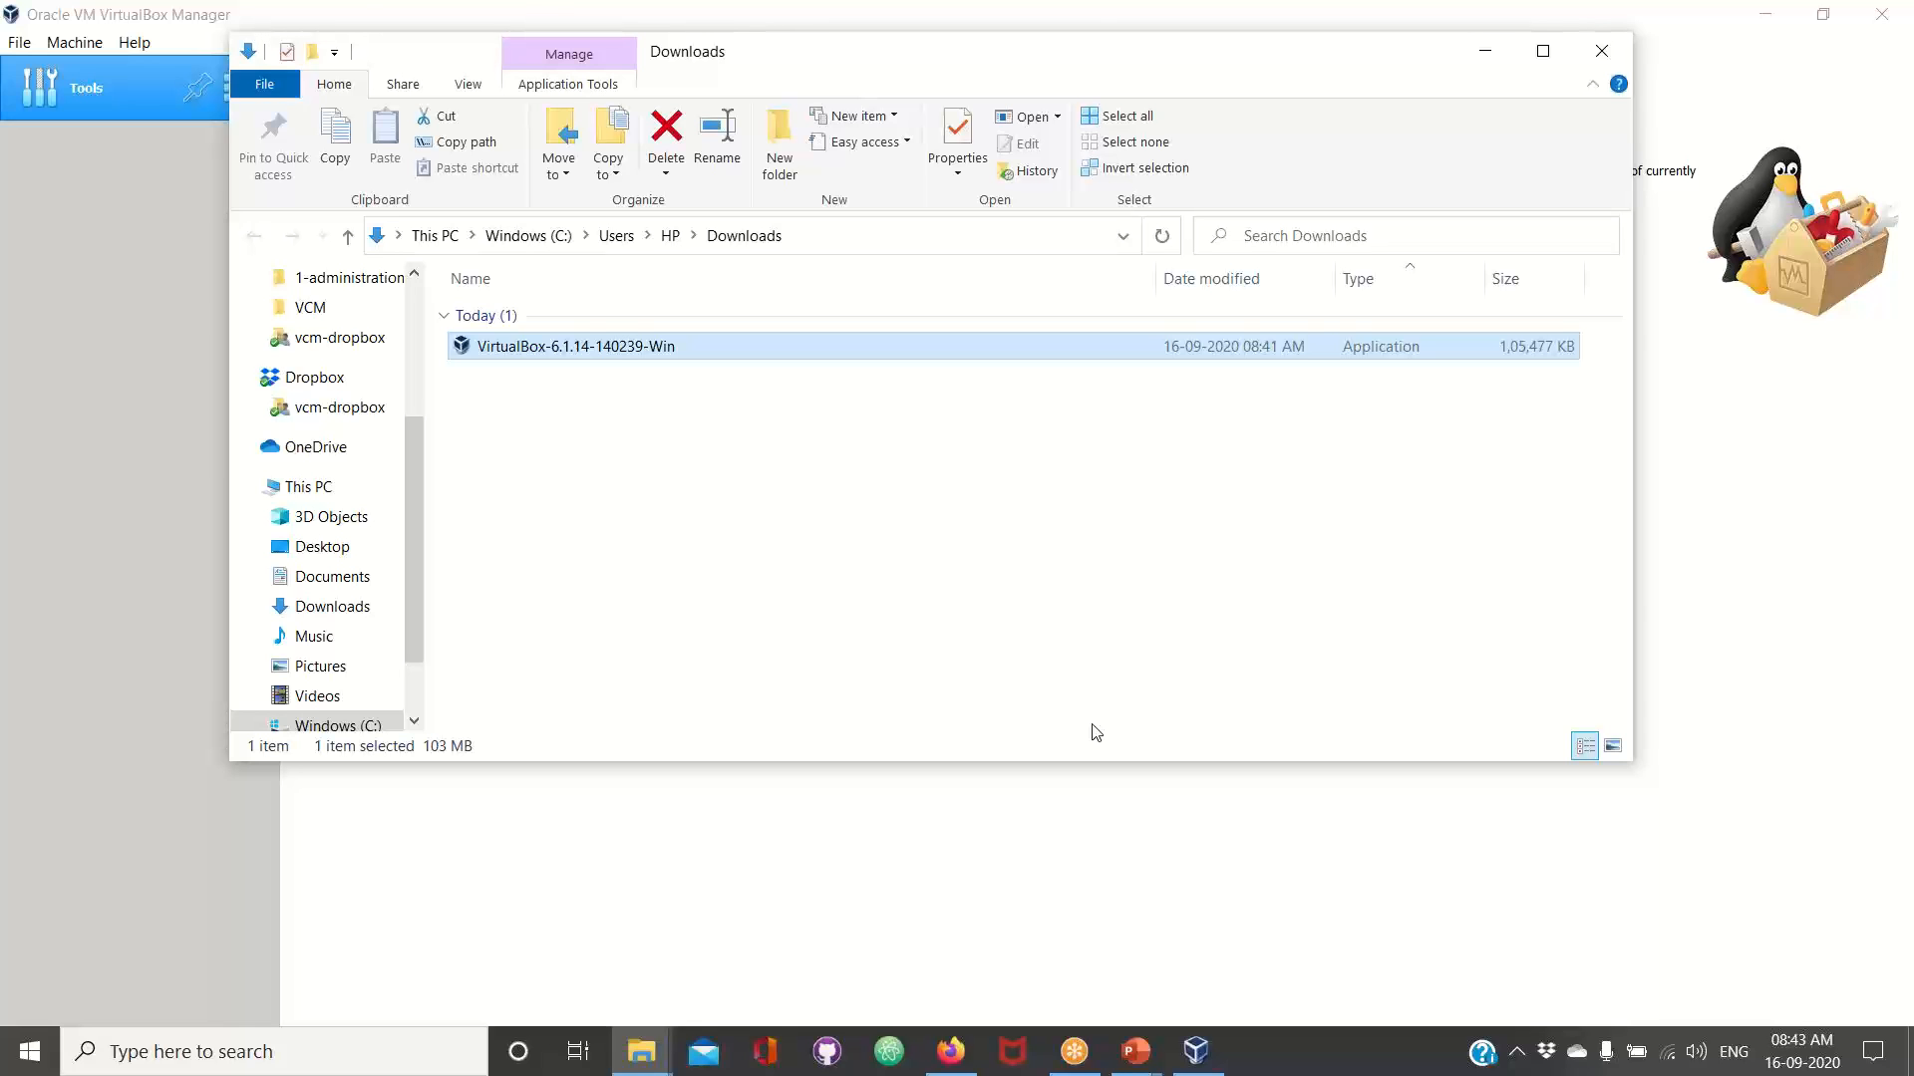
# Move the Downloads window aside and bring Oracle VM VirtualBox Manager to the front
pyautogui.moveTo(1026, 50); pyautogui.dragTo(780, 191)
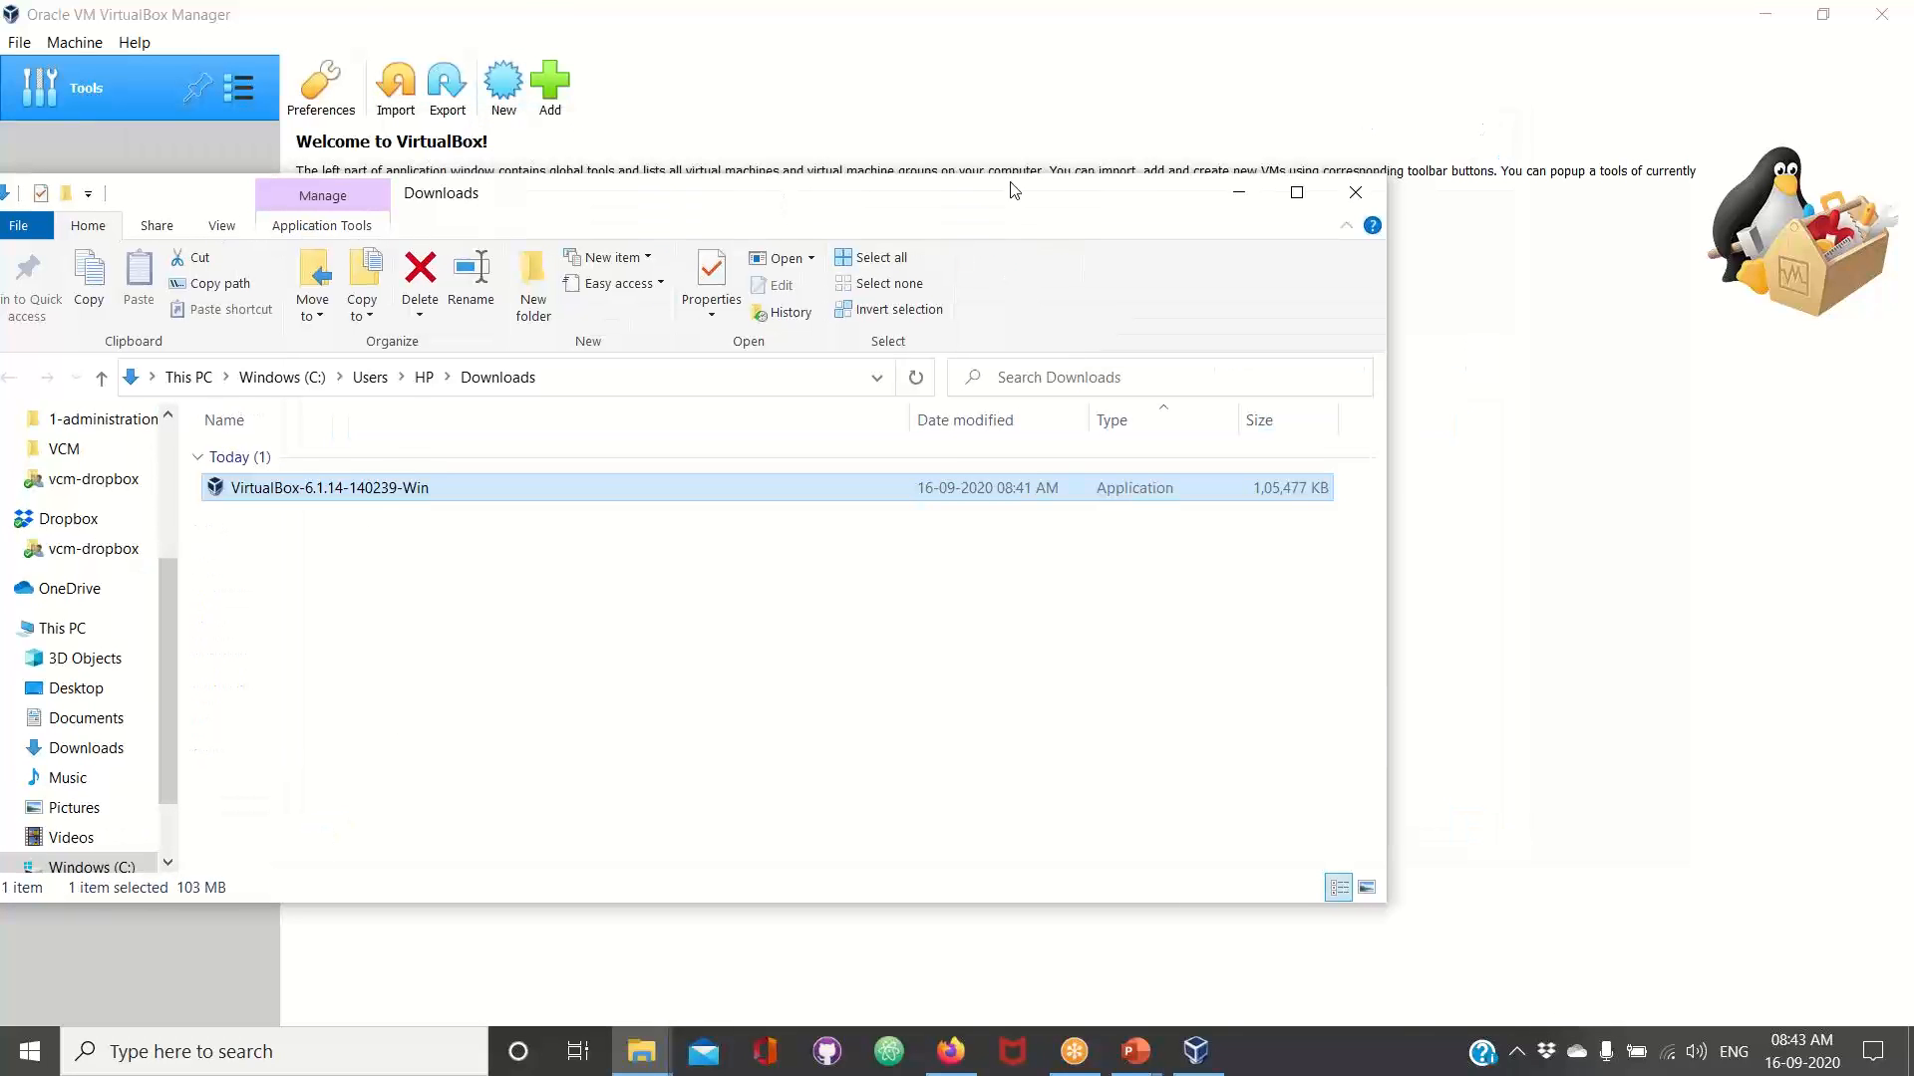
pyautogui.moveTo(1014, 189); pyautogui.dragTo(764, 205)
pyautogui.click(1107, 193)
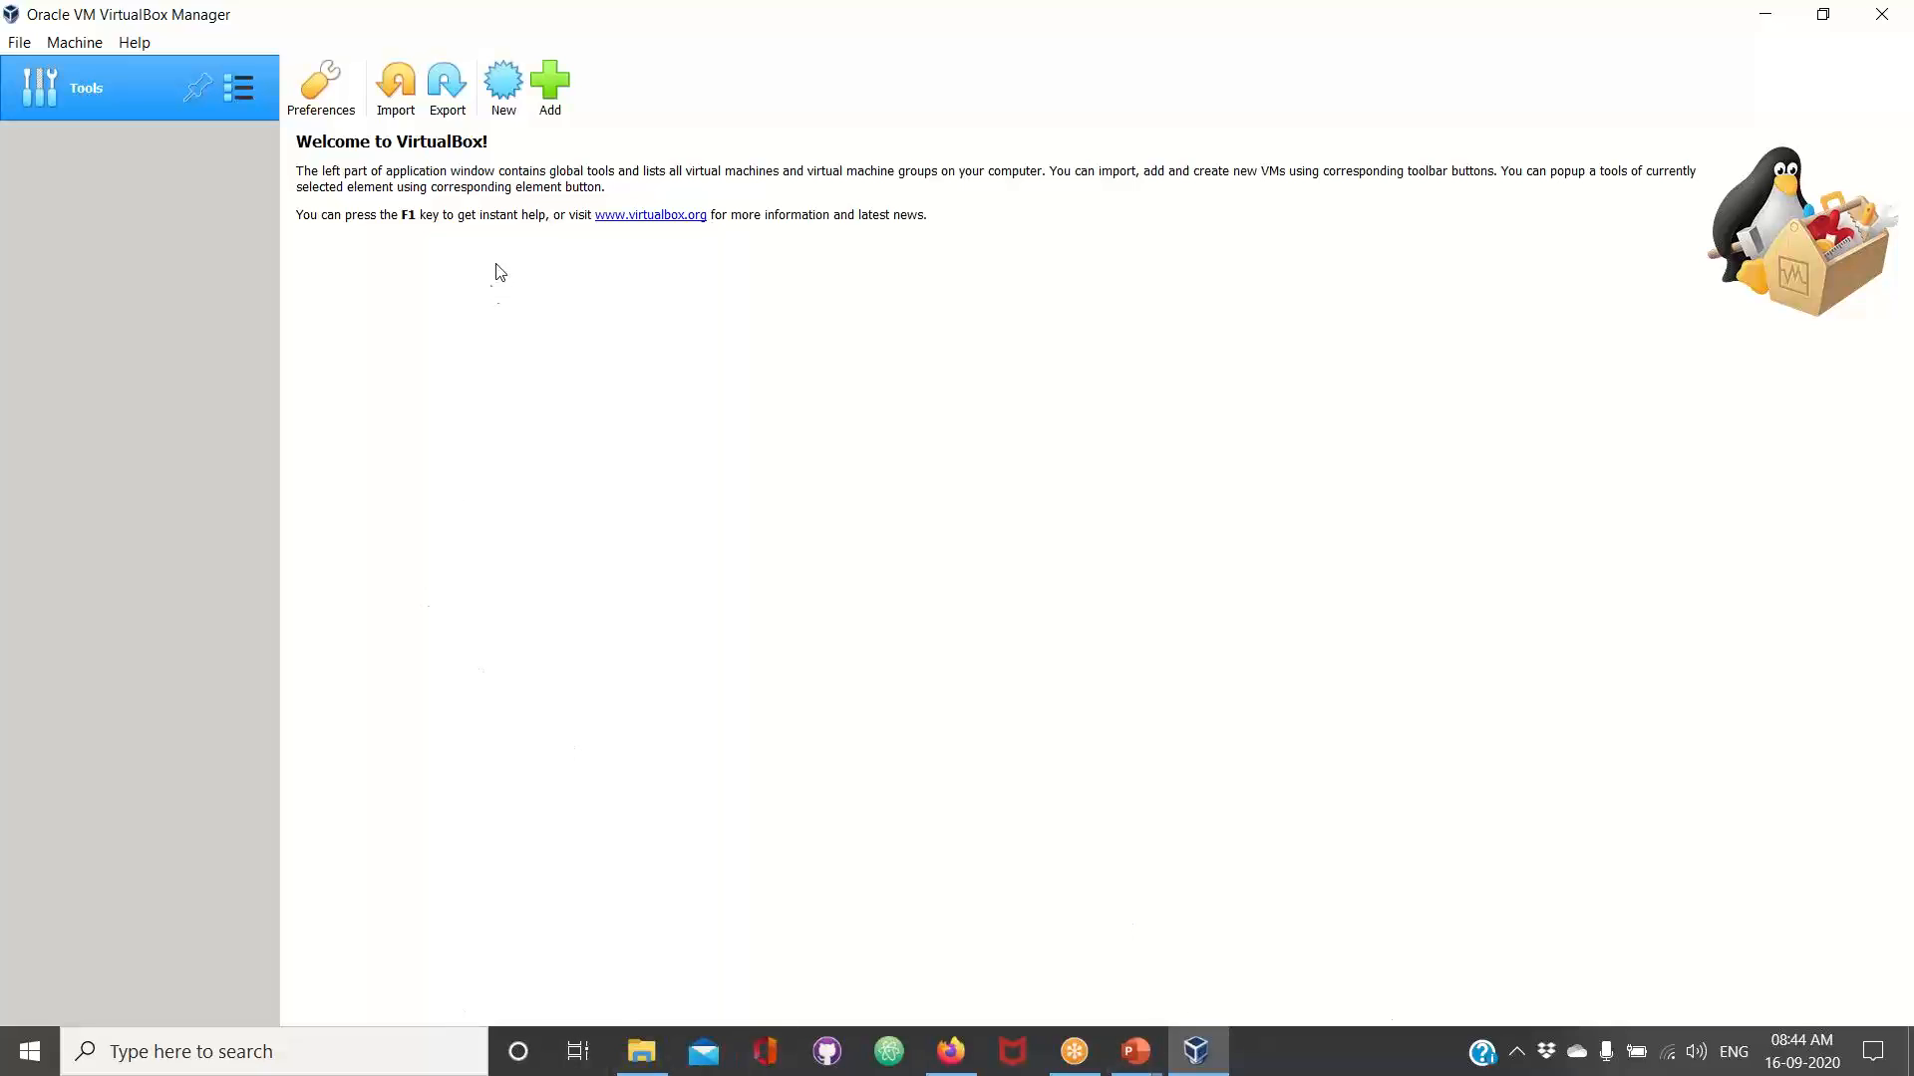
# Begin creating a virtual machine named beta-vm, reviewing its machine folder path and keeping the default C:\Users\HP\VirtualBox VMs
pyautogui.click(503, 109)
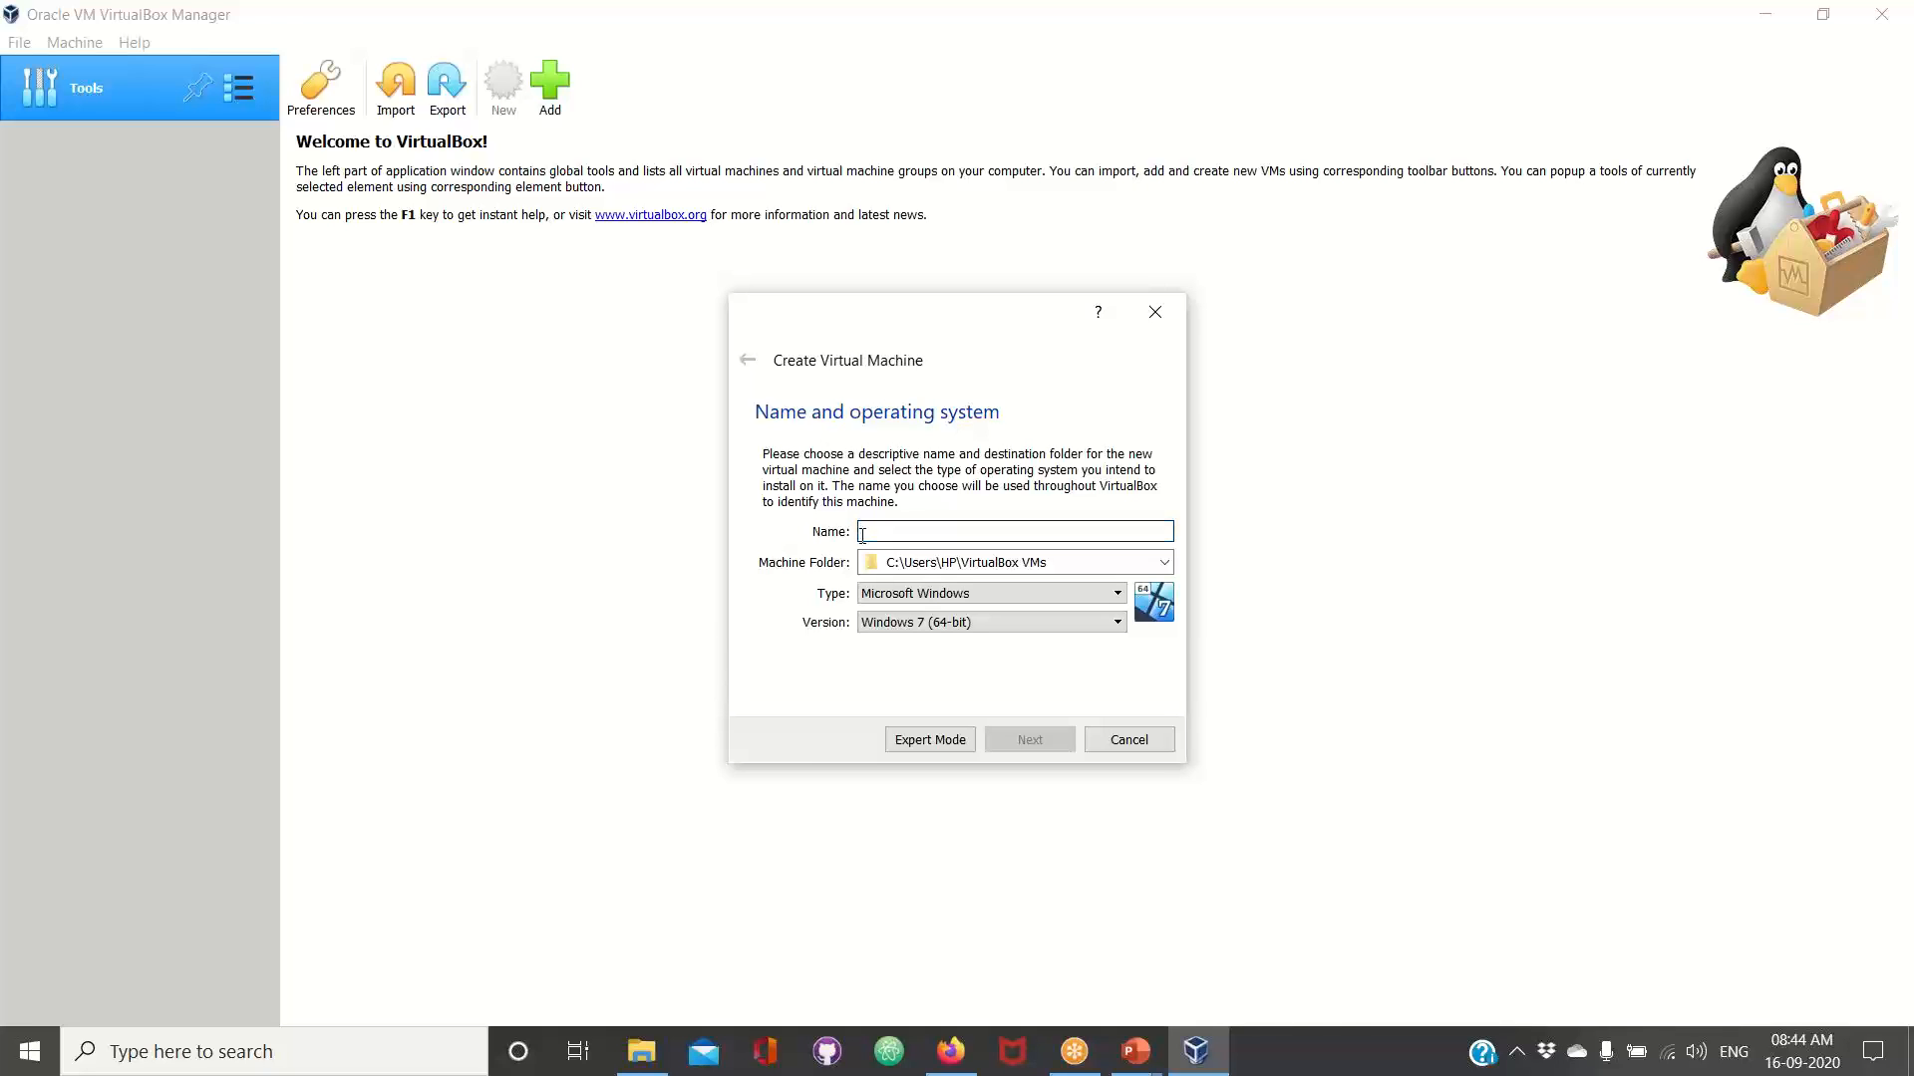
pyautogui.write('peta')
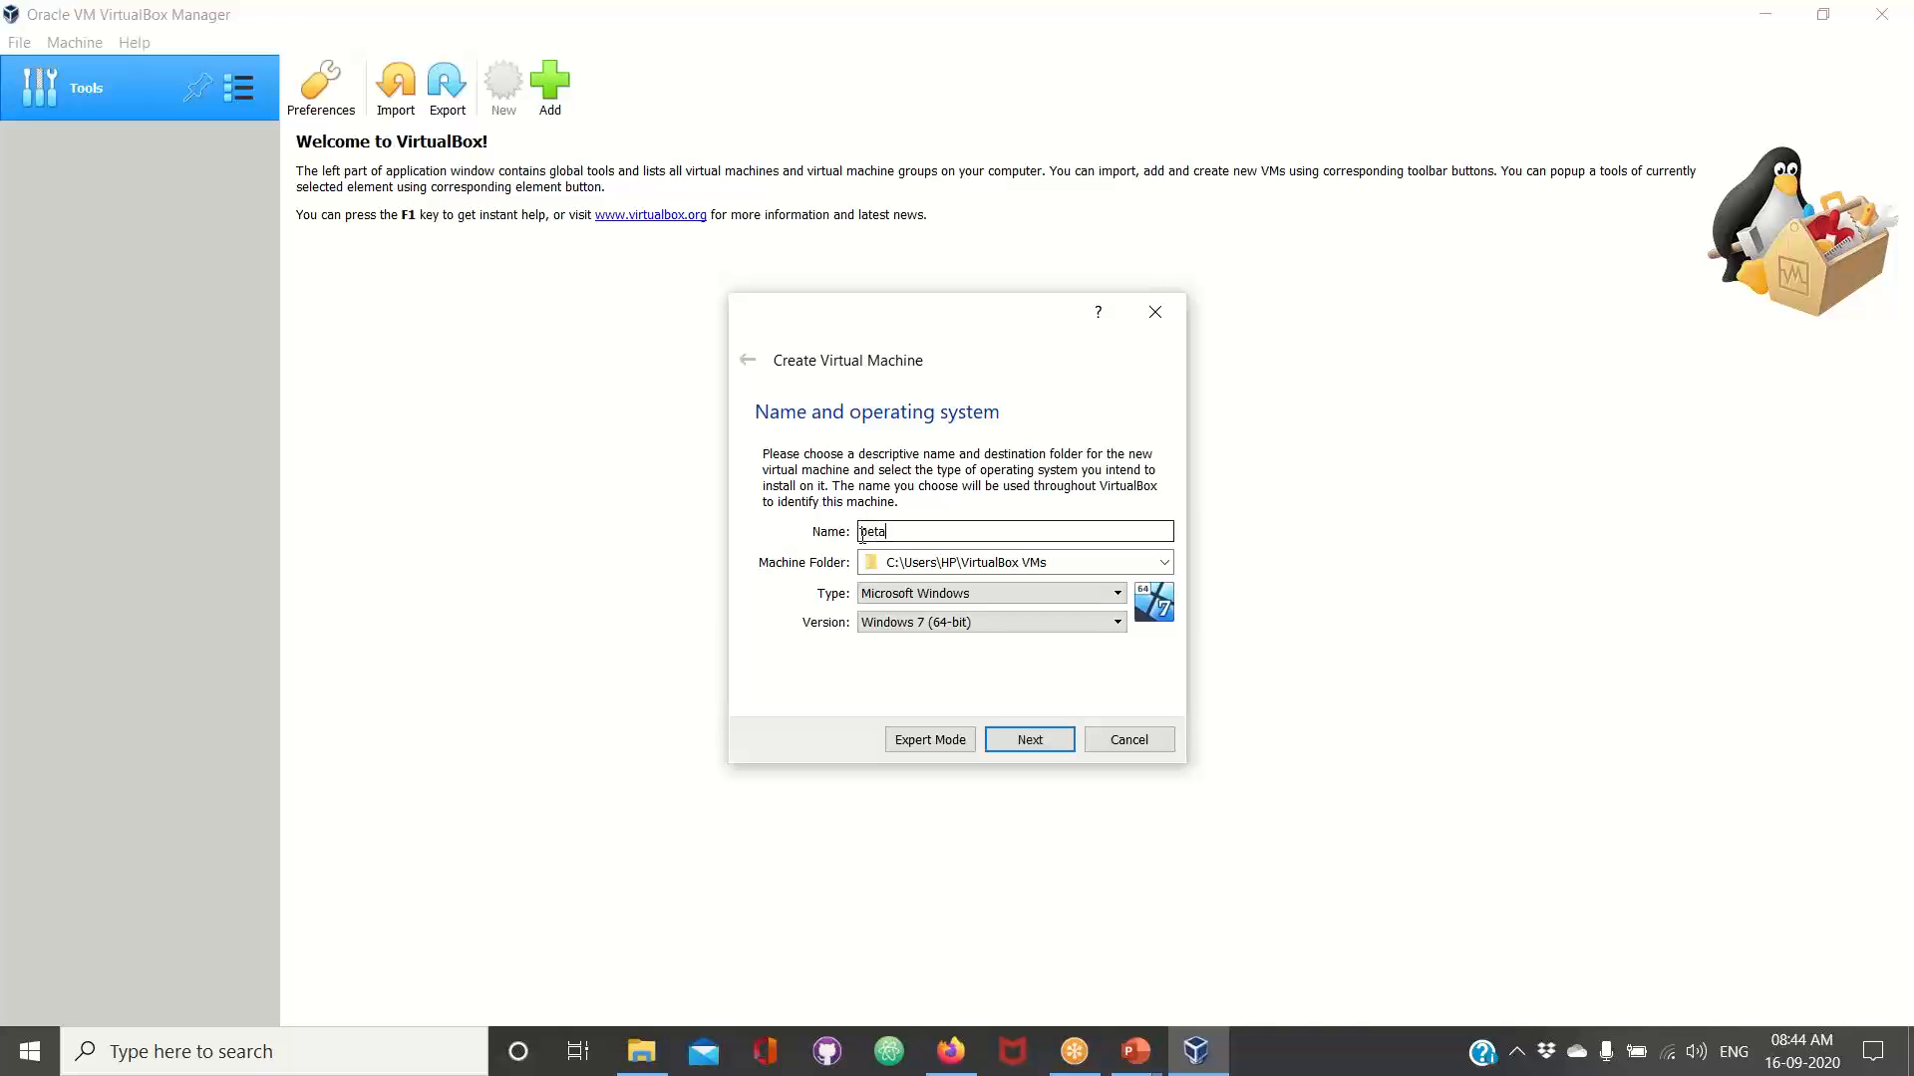
pyautogui.write('-vm')
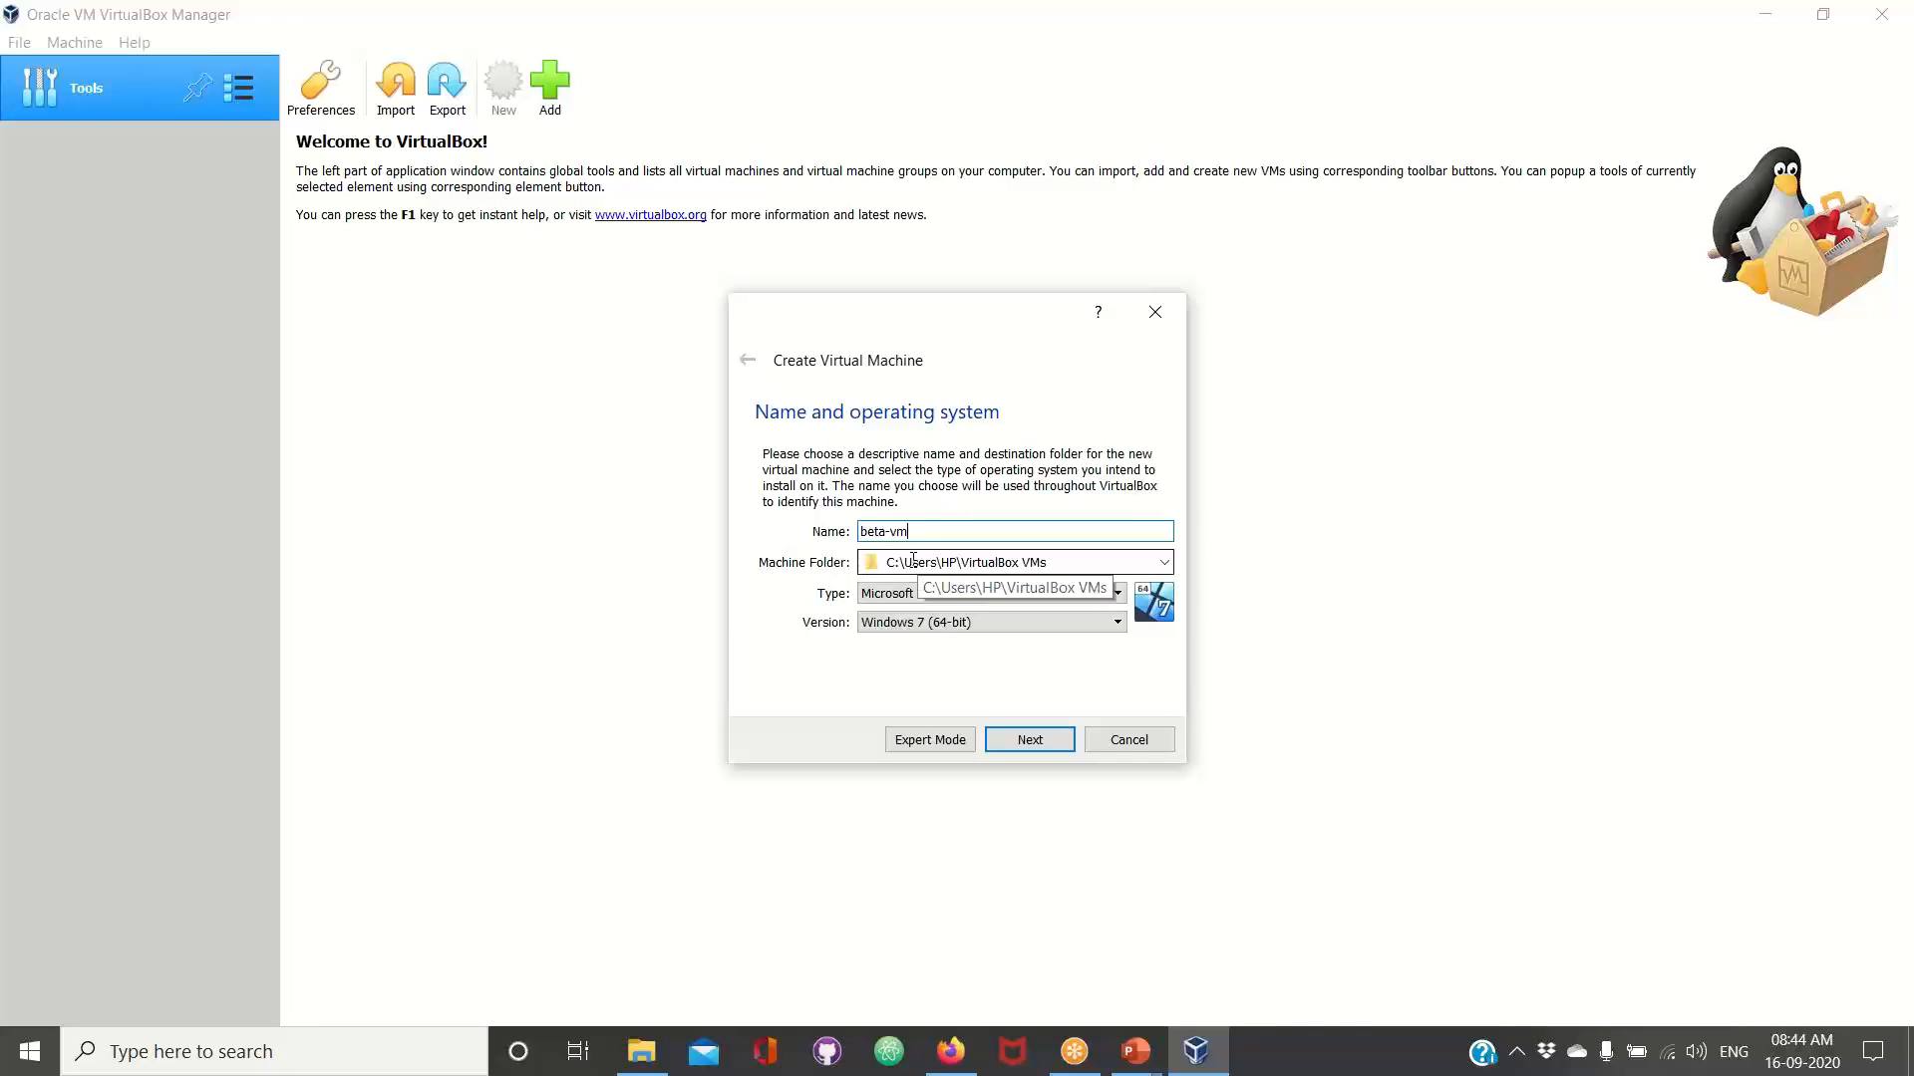
pyautogui.click(895, 563)
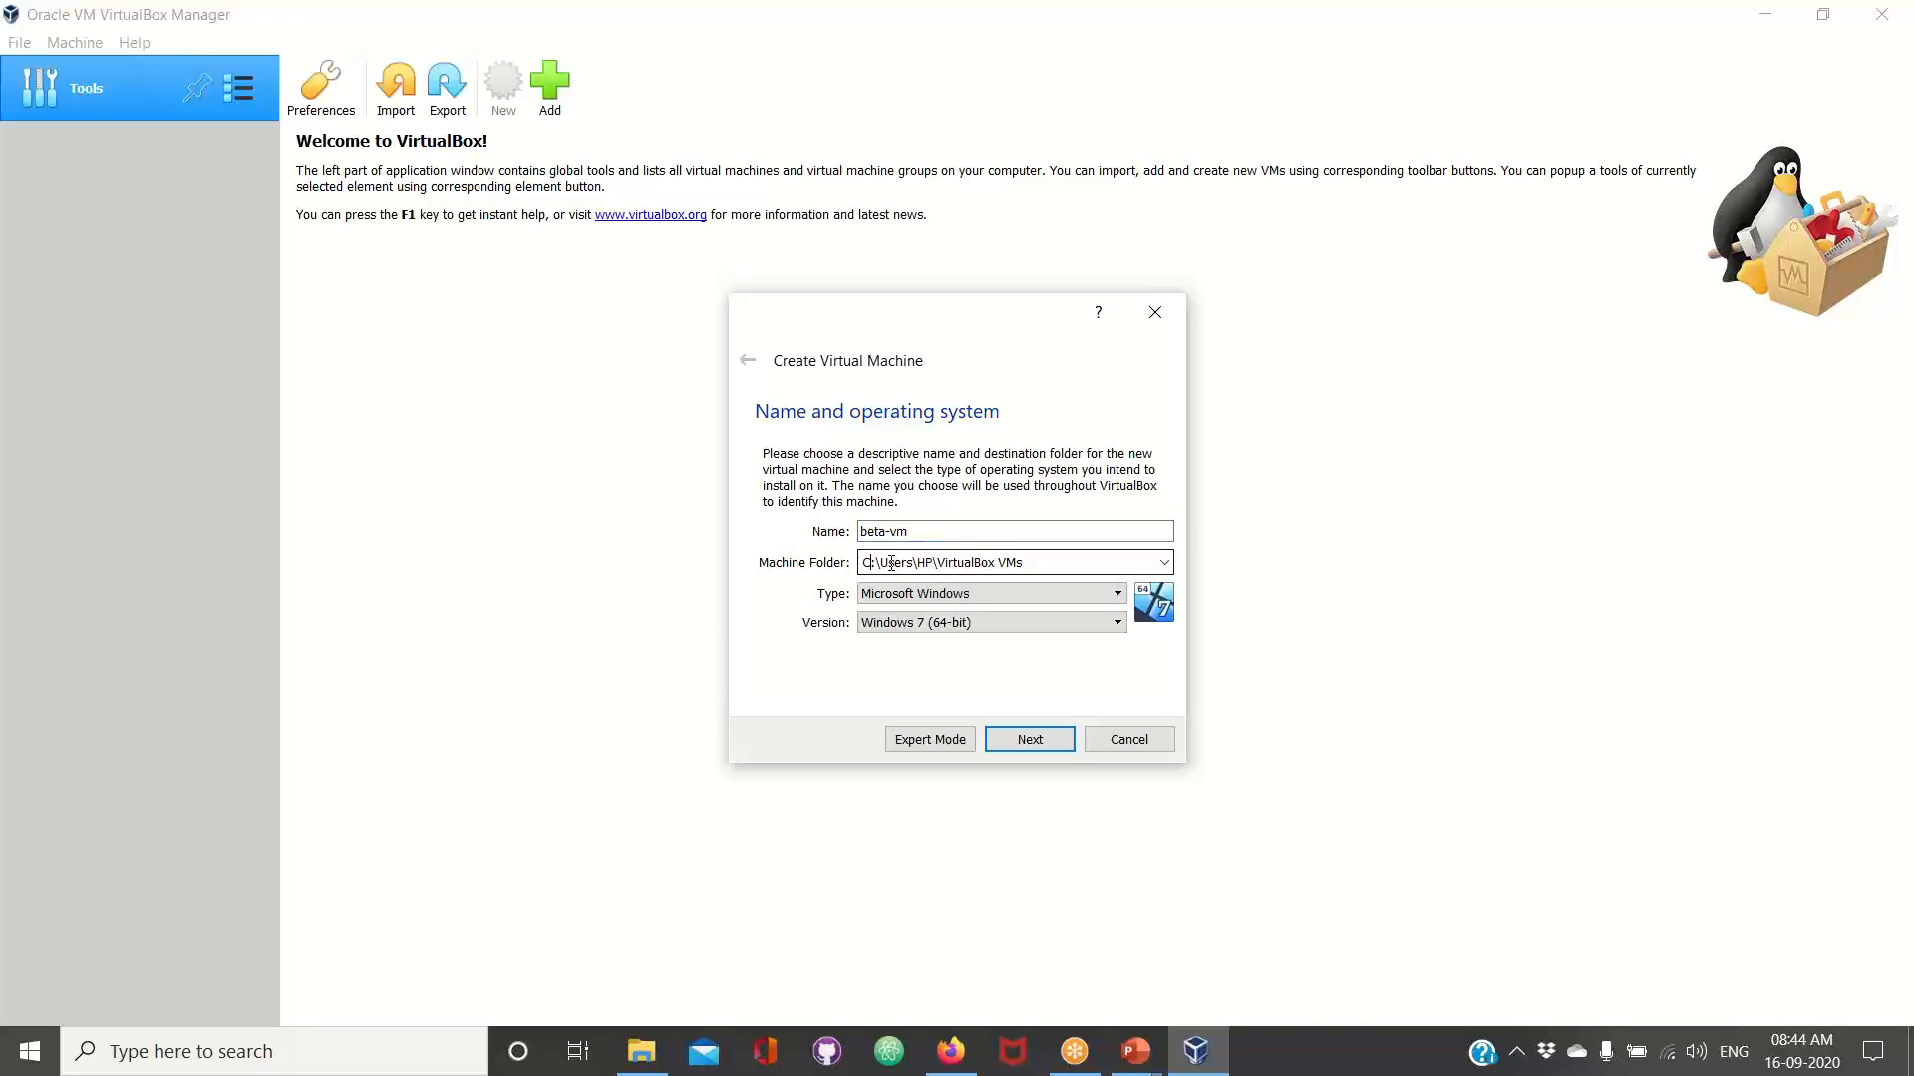
pyautogui.doubleClick(883, 563)
pyautogui.doubleClick(928, 563)
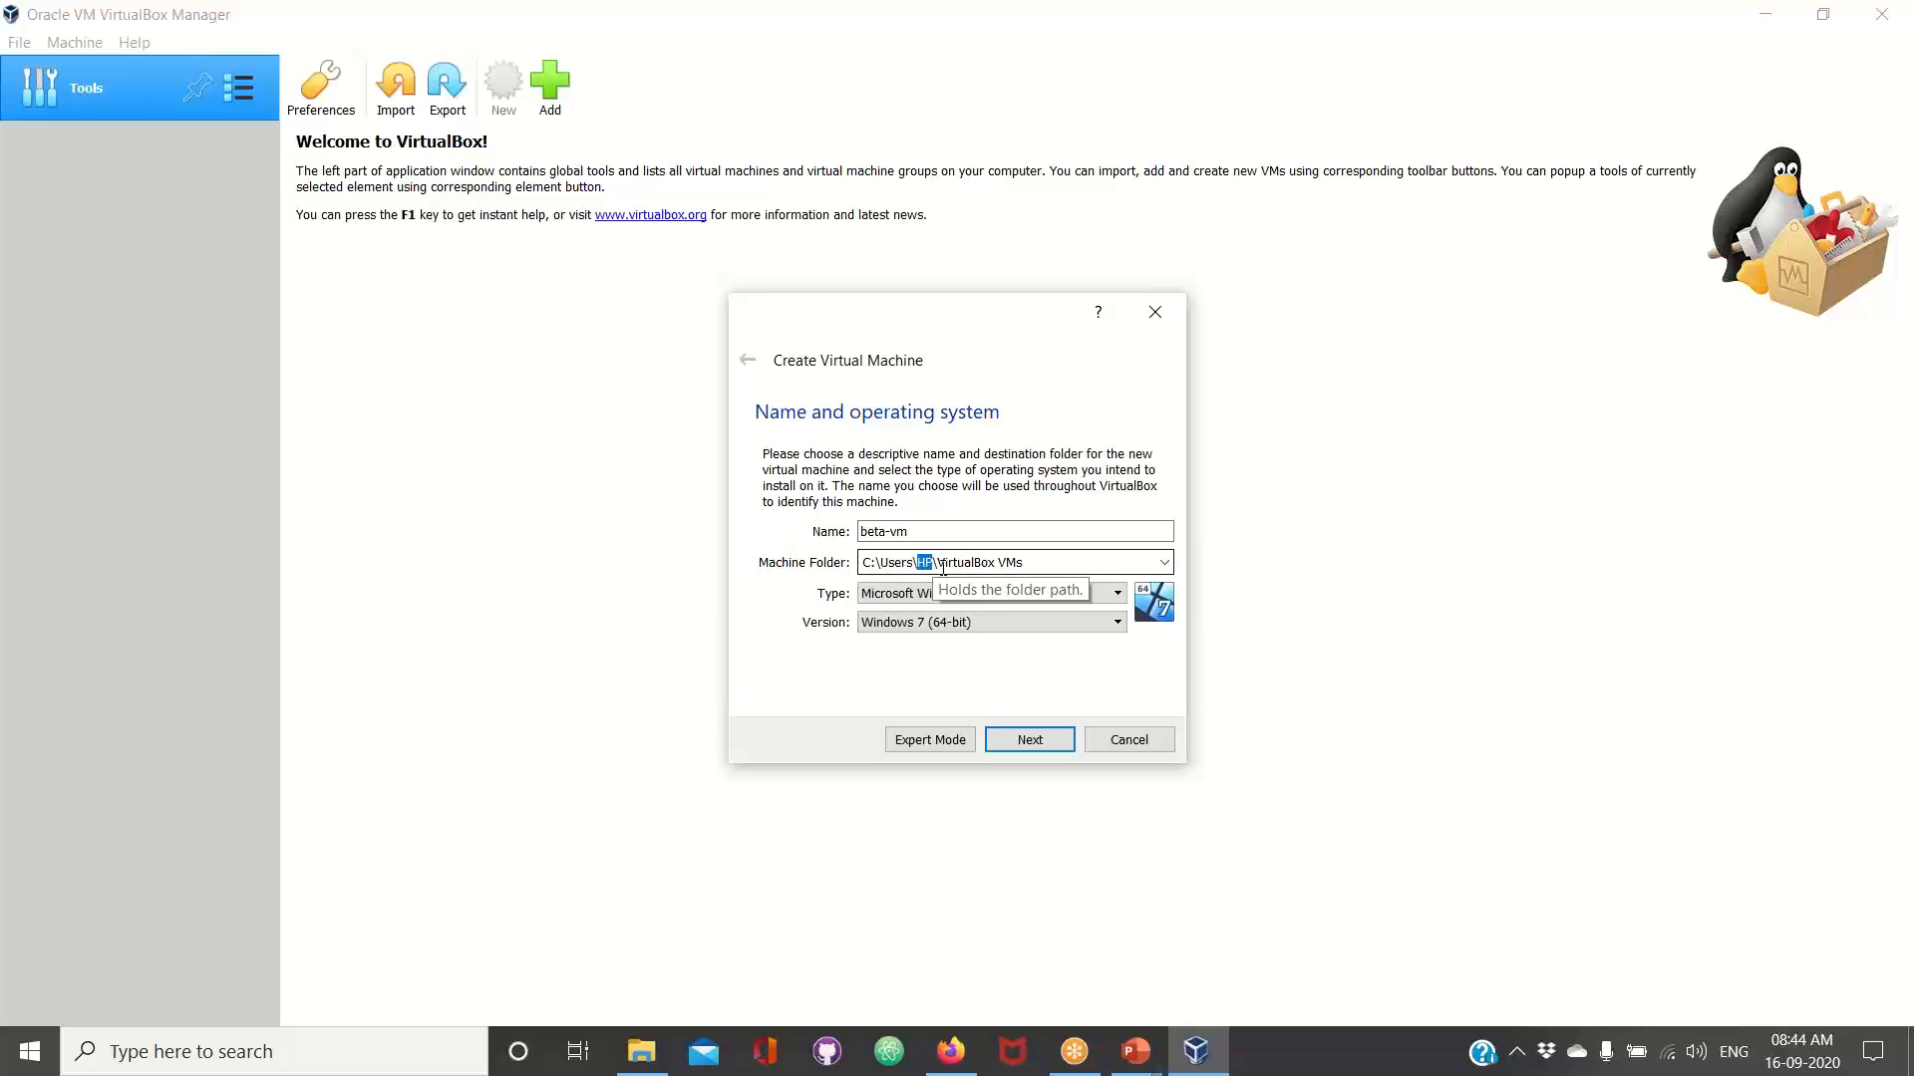
pyautogui.moveTo(937, 564); pyautogui.dragTo(1027, 564)
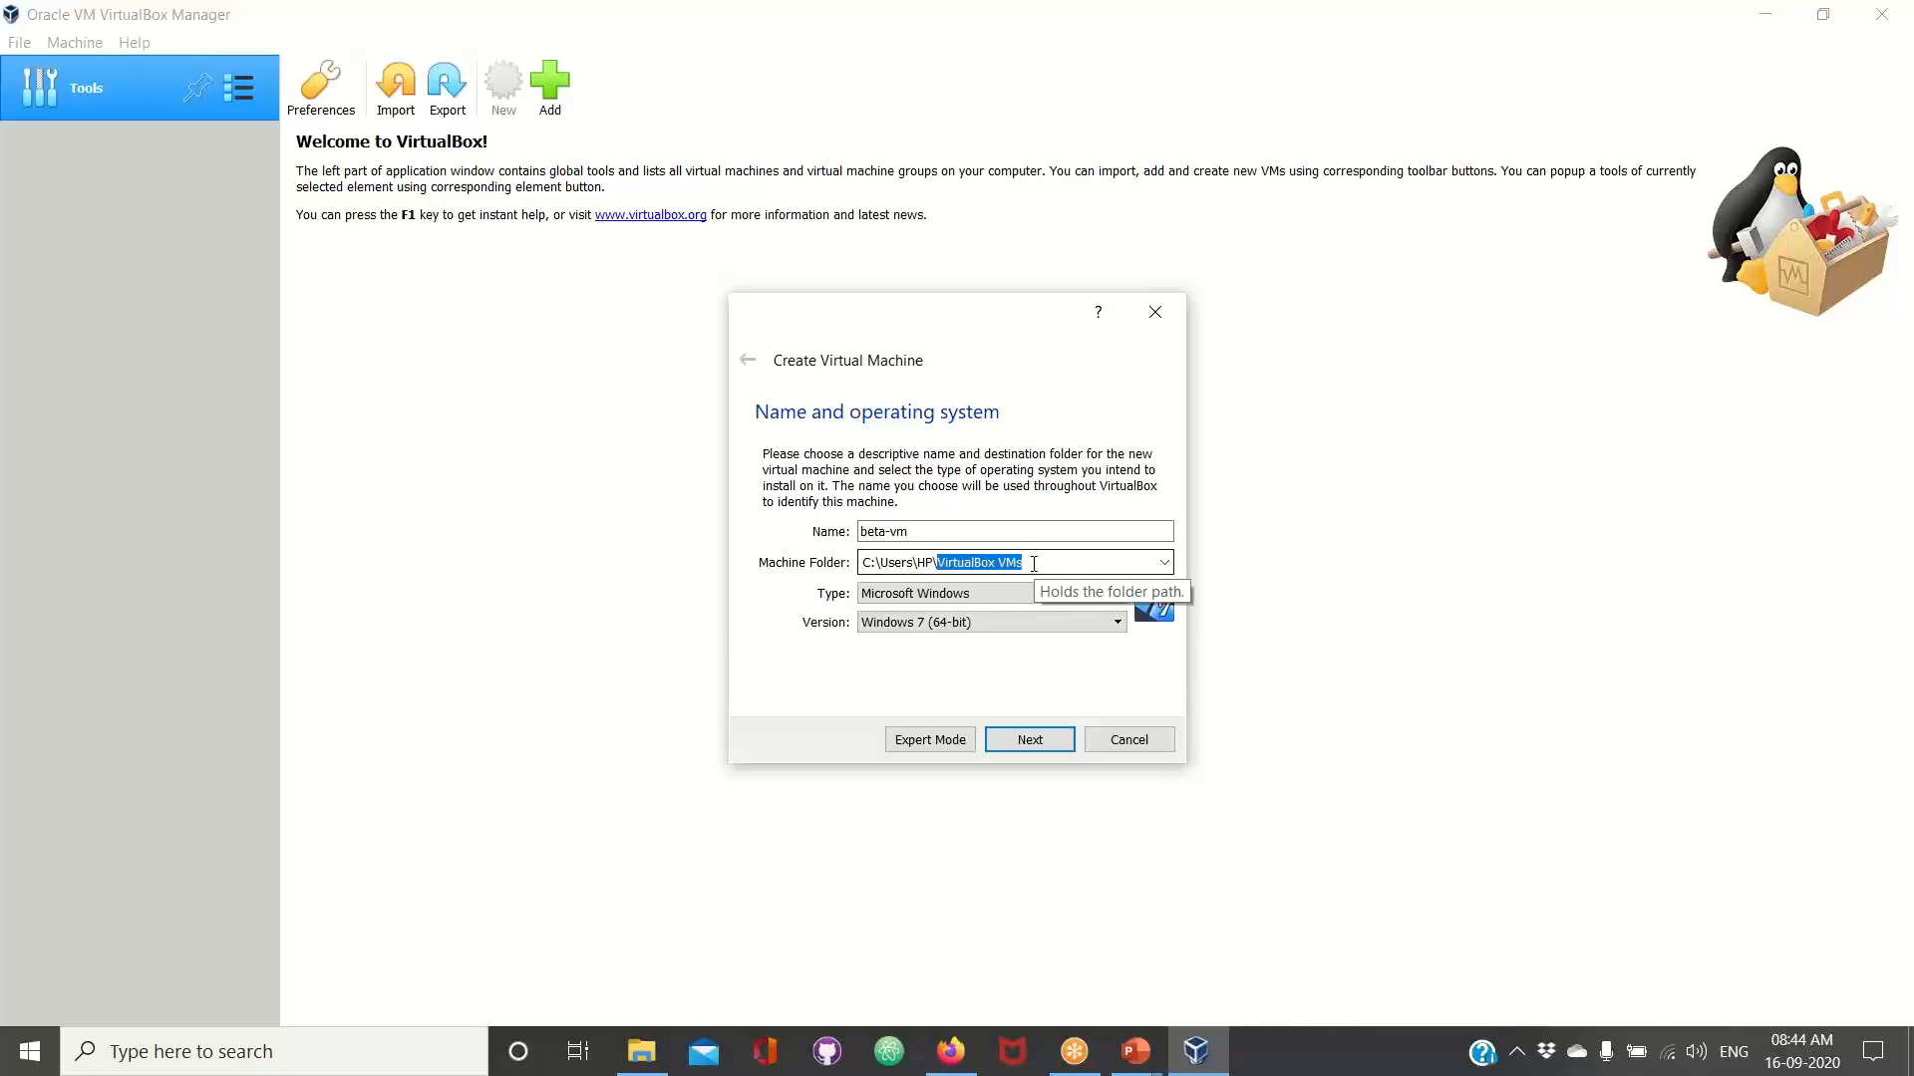
pyautogui.click(1163, 562)
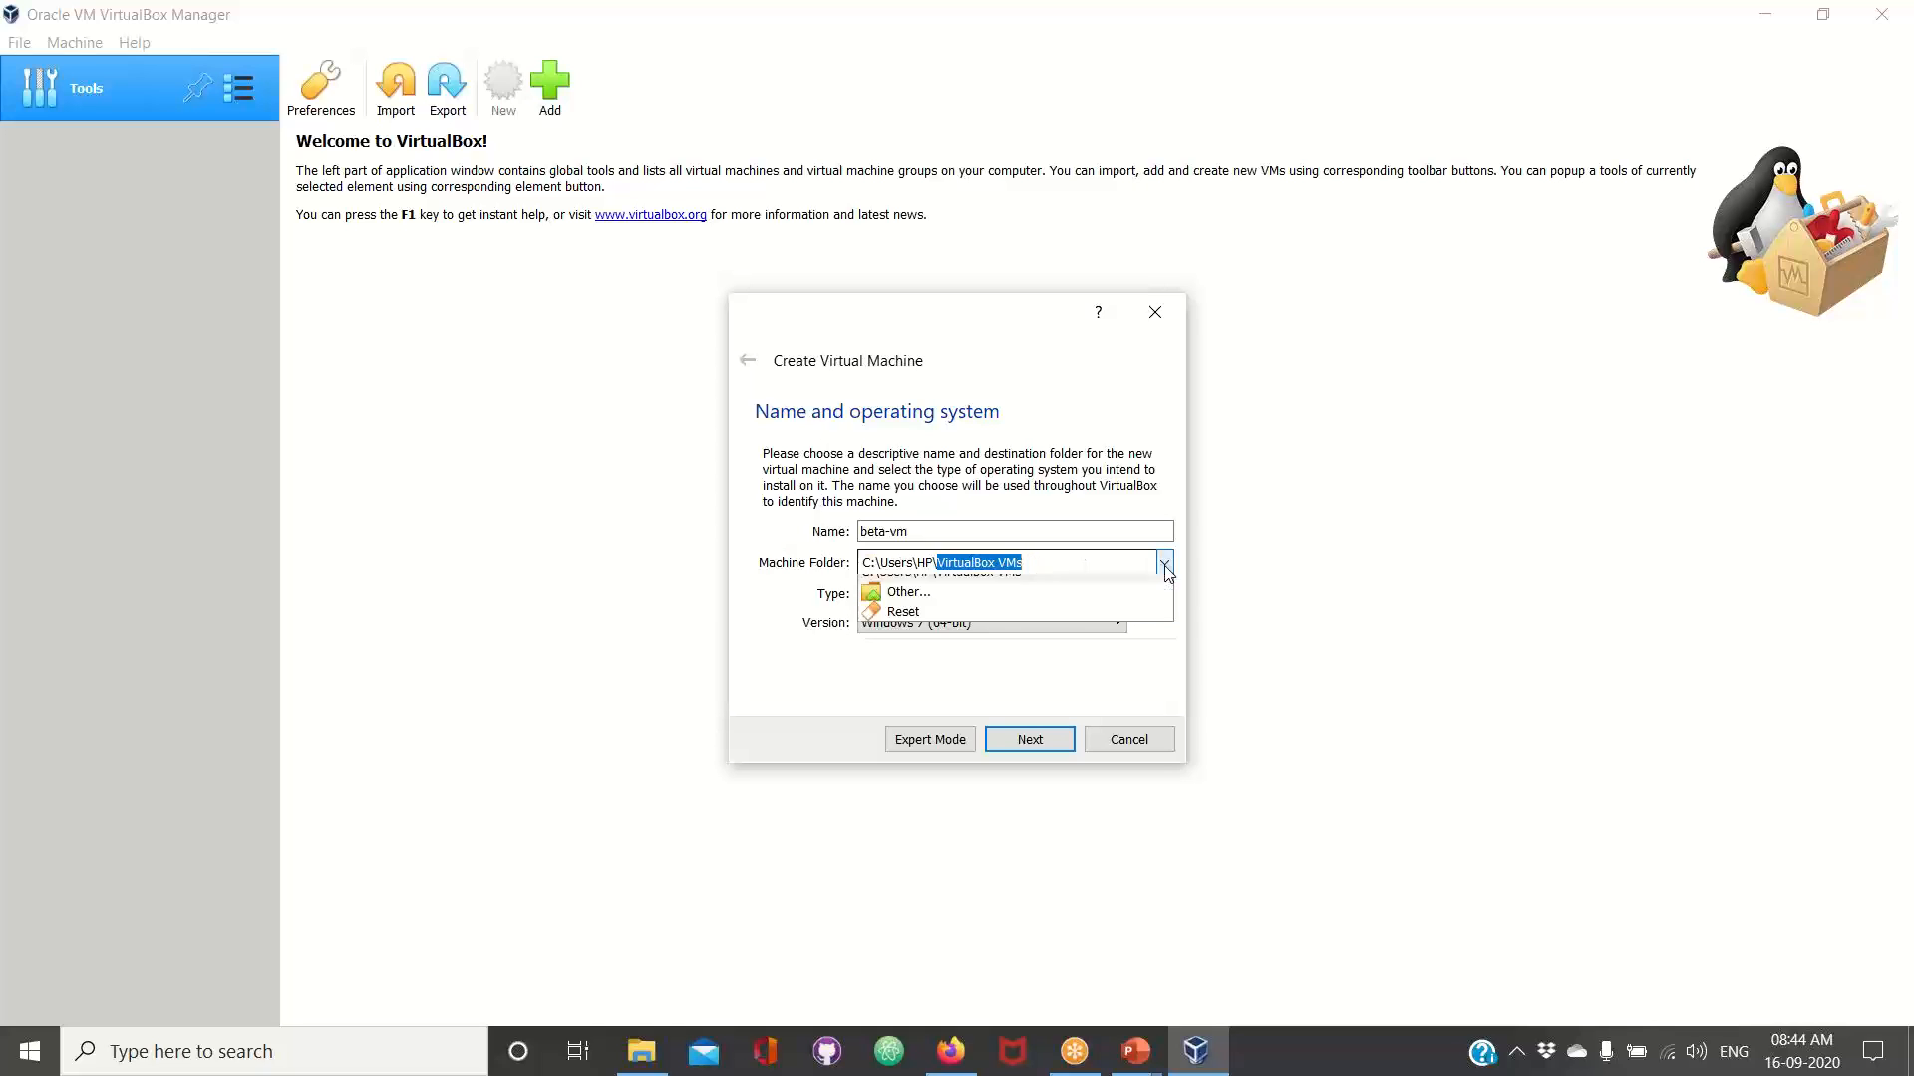
pyautogui.click(1043, 586)
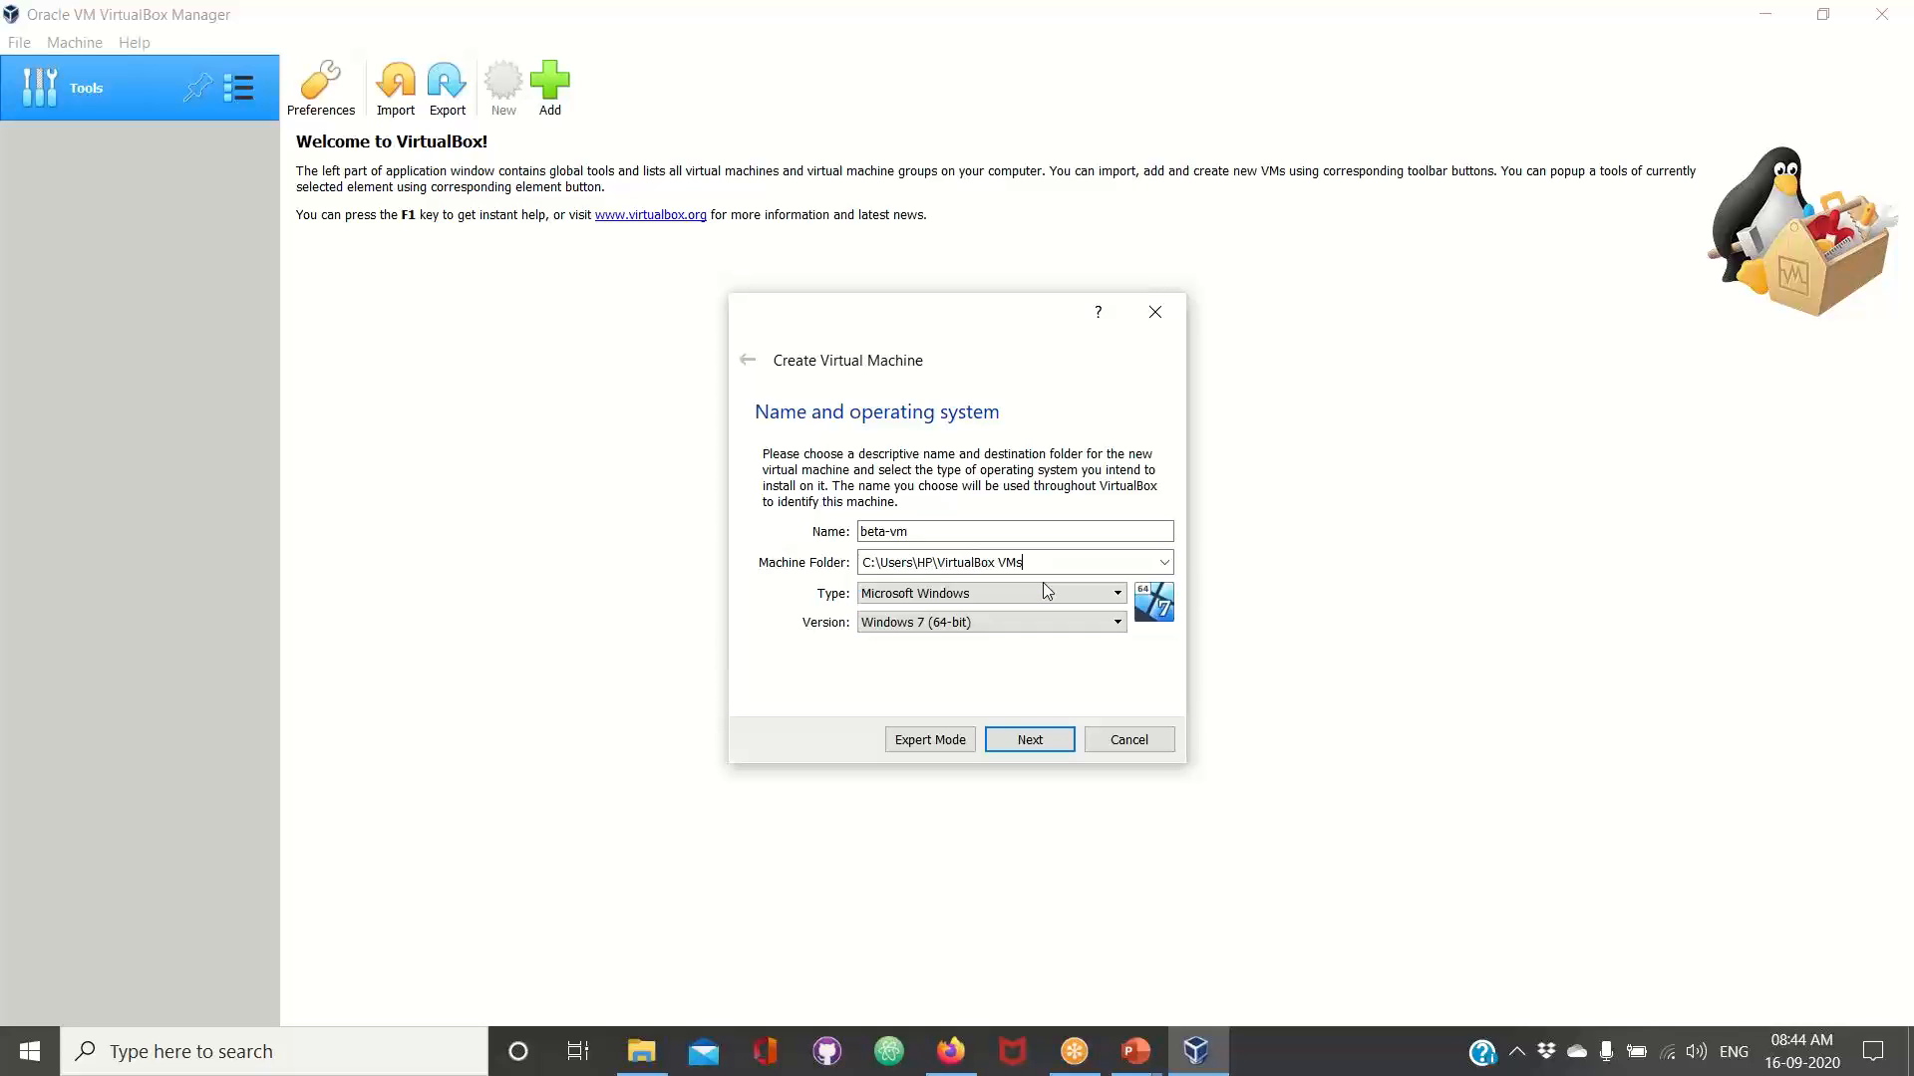
# Set the virtual machine's type to Linux and its version to Ubuntu (64-bit), and continue to the memory settings
pyautogui.click(958, 596)
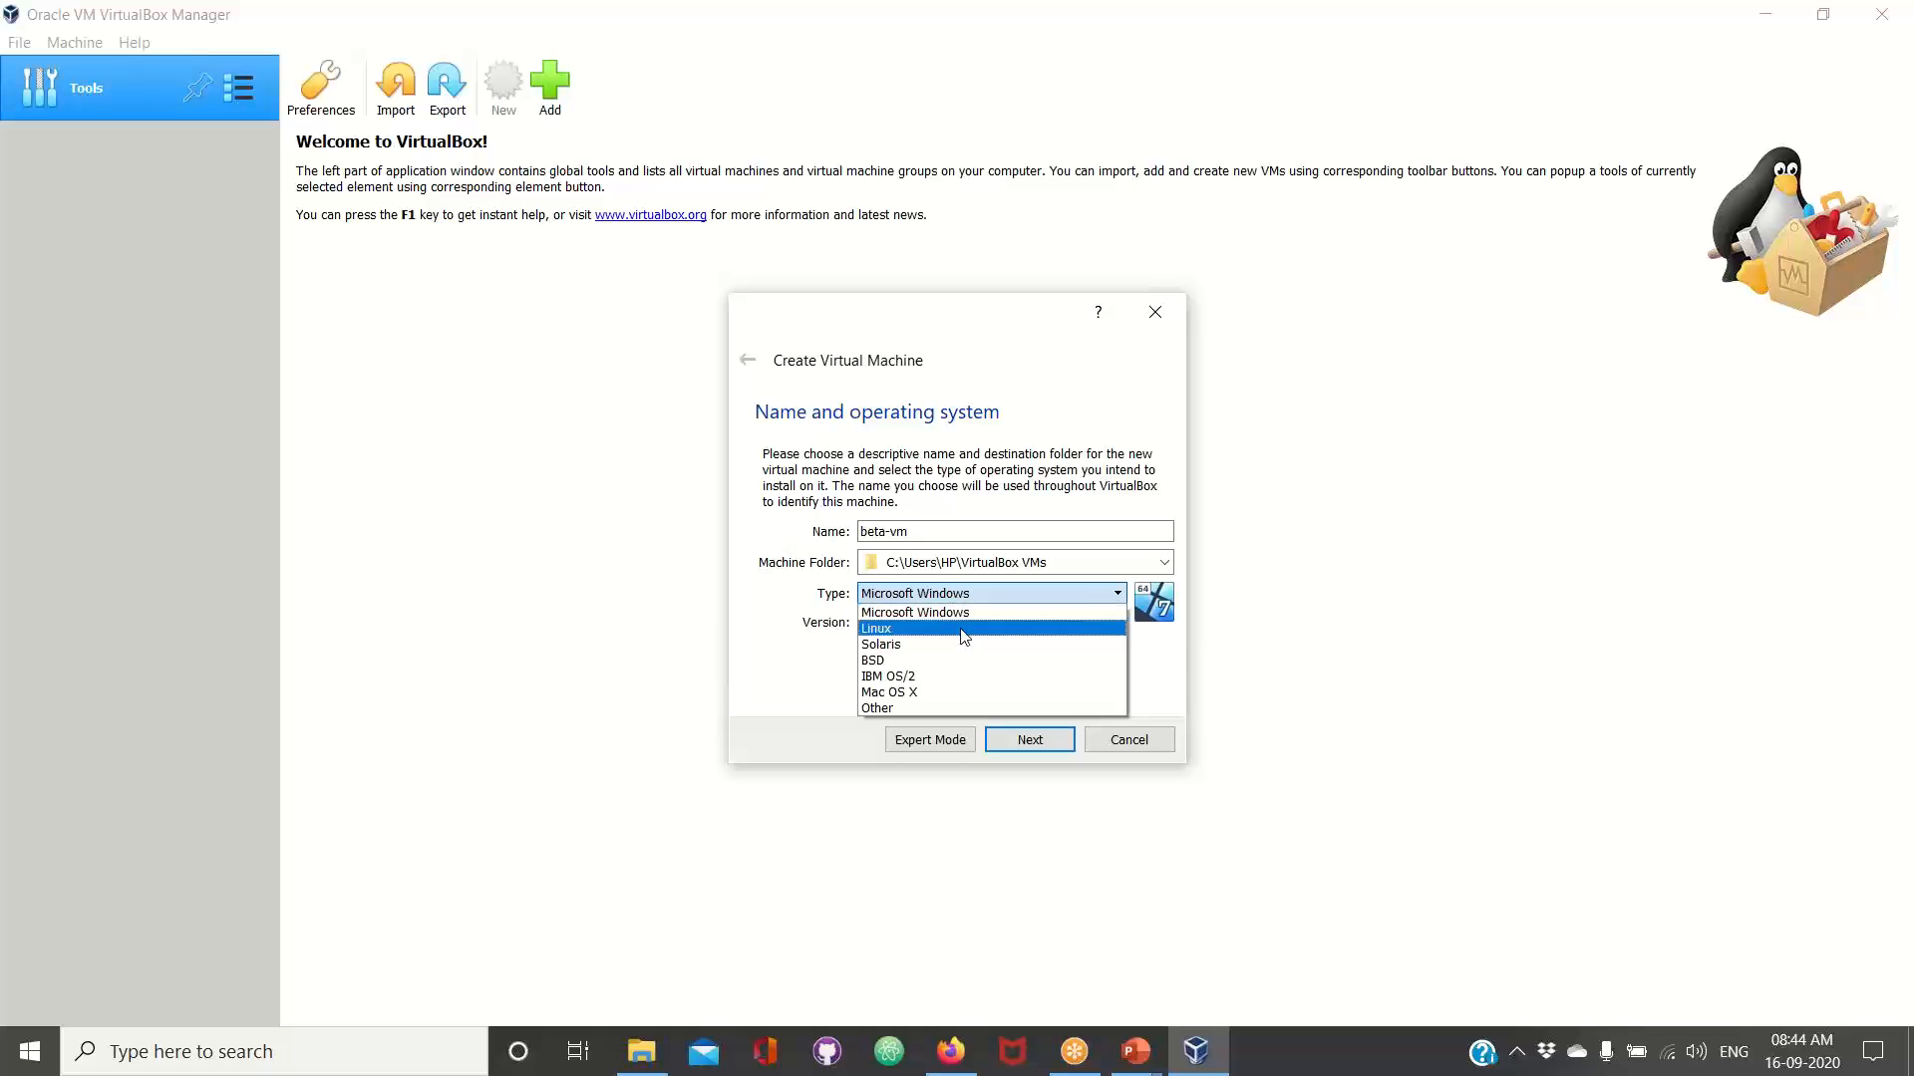
pyautogui.click(962, 629)
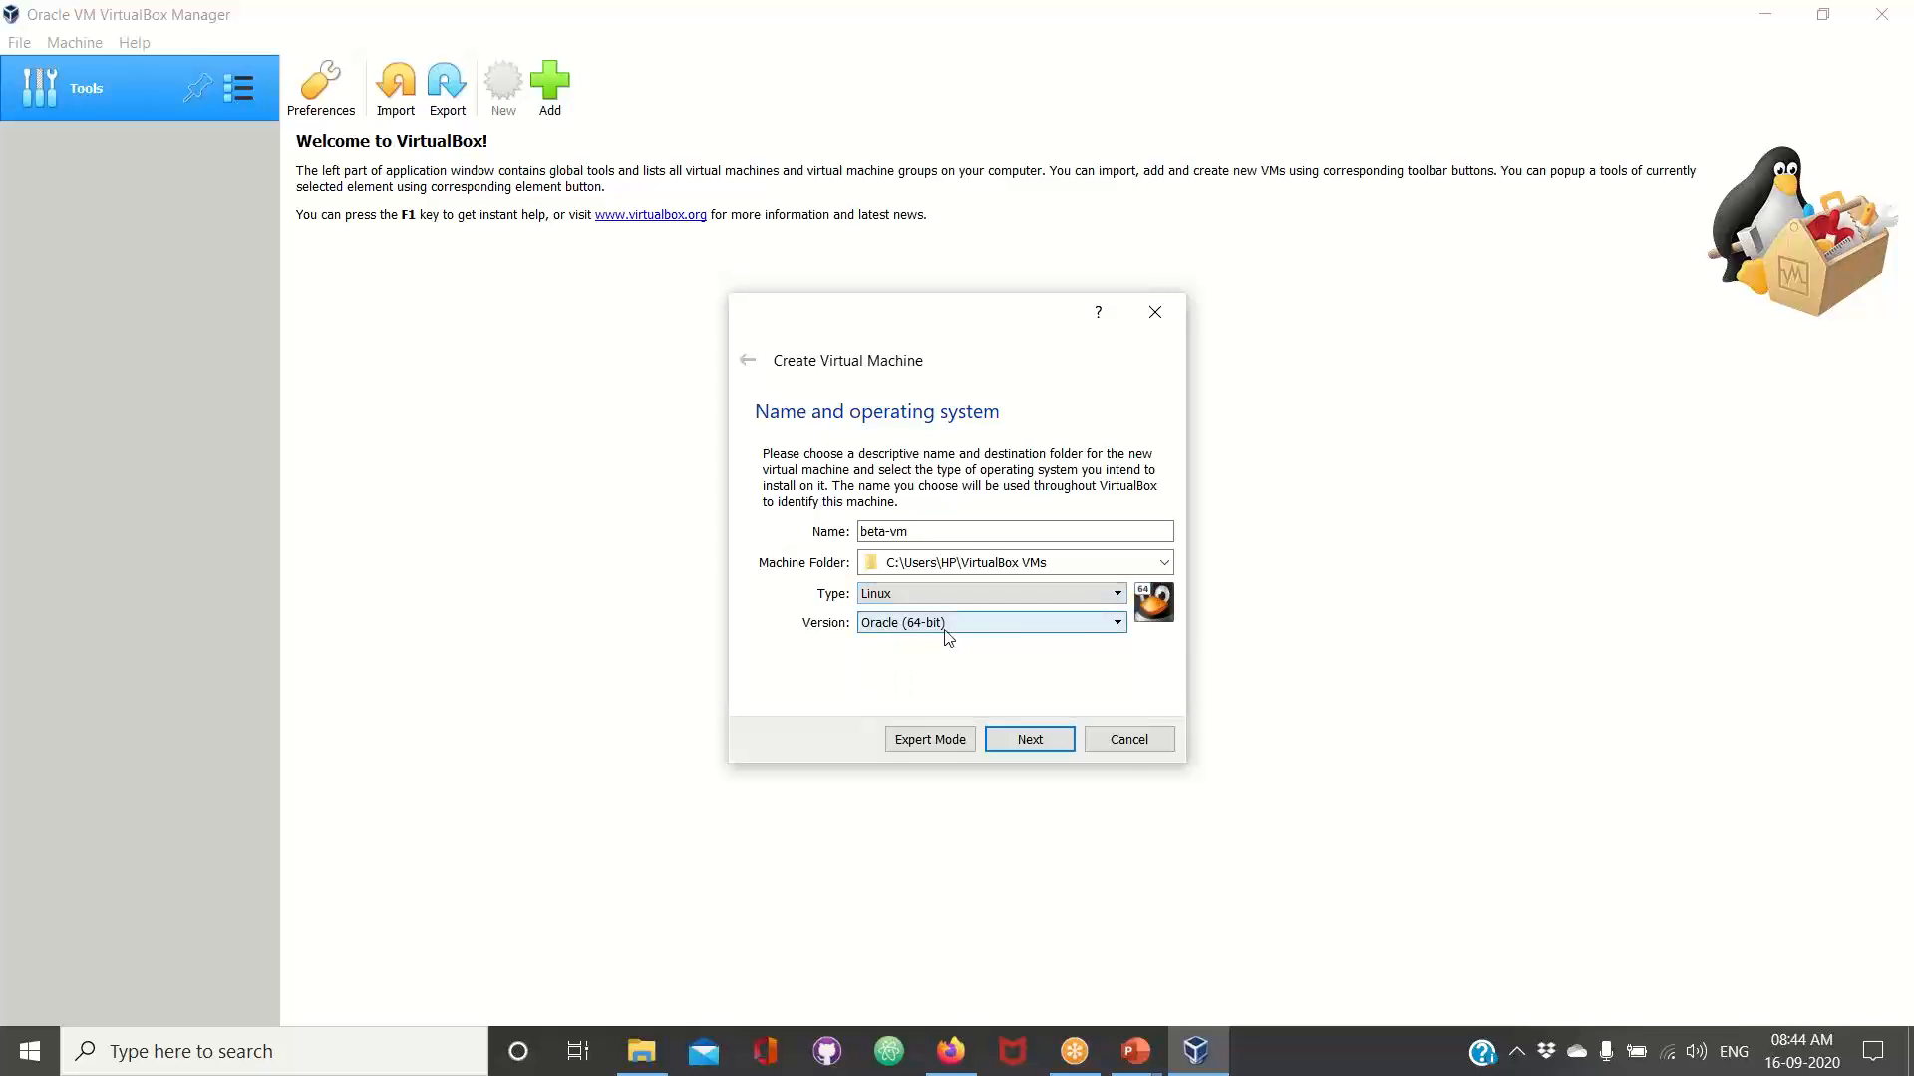
pyautogui.click(945, 626)
pyautogui.scroll(-3, 960, 702)
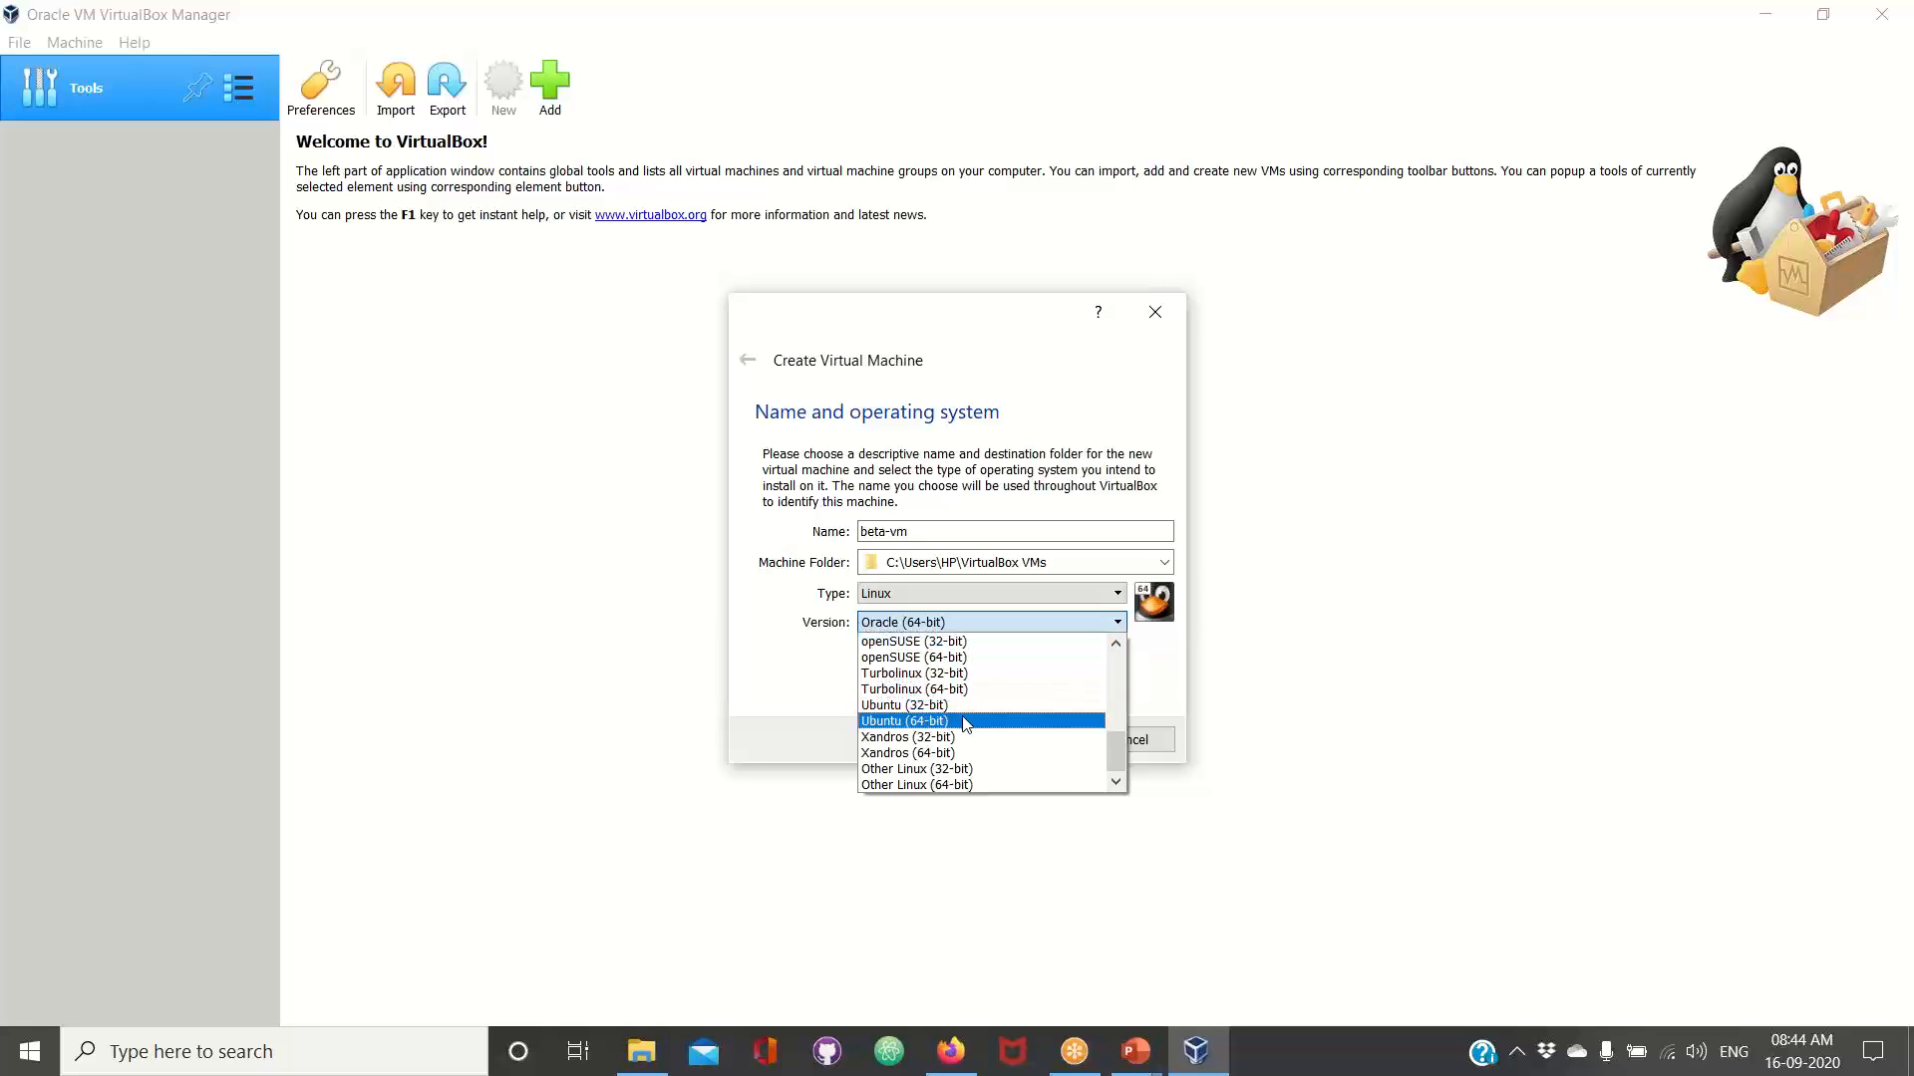
pyautogui.click(964, 722)
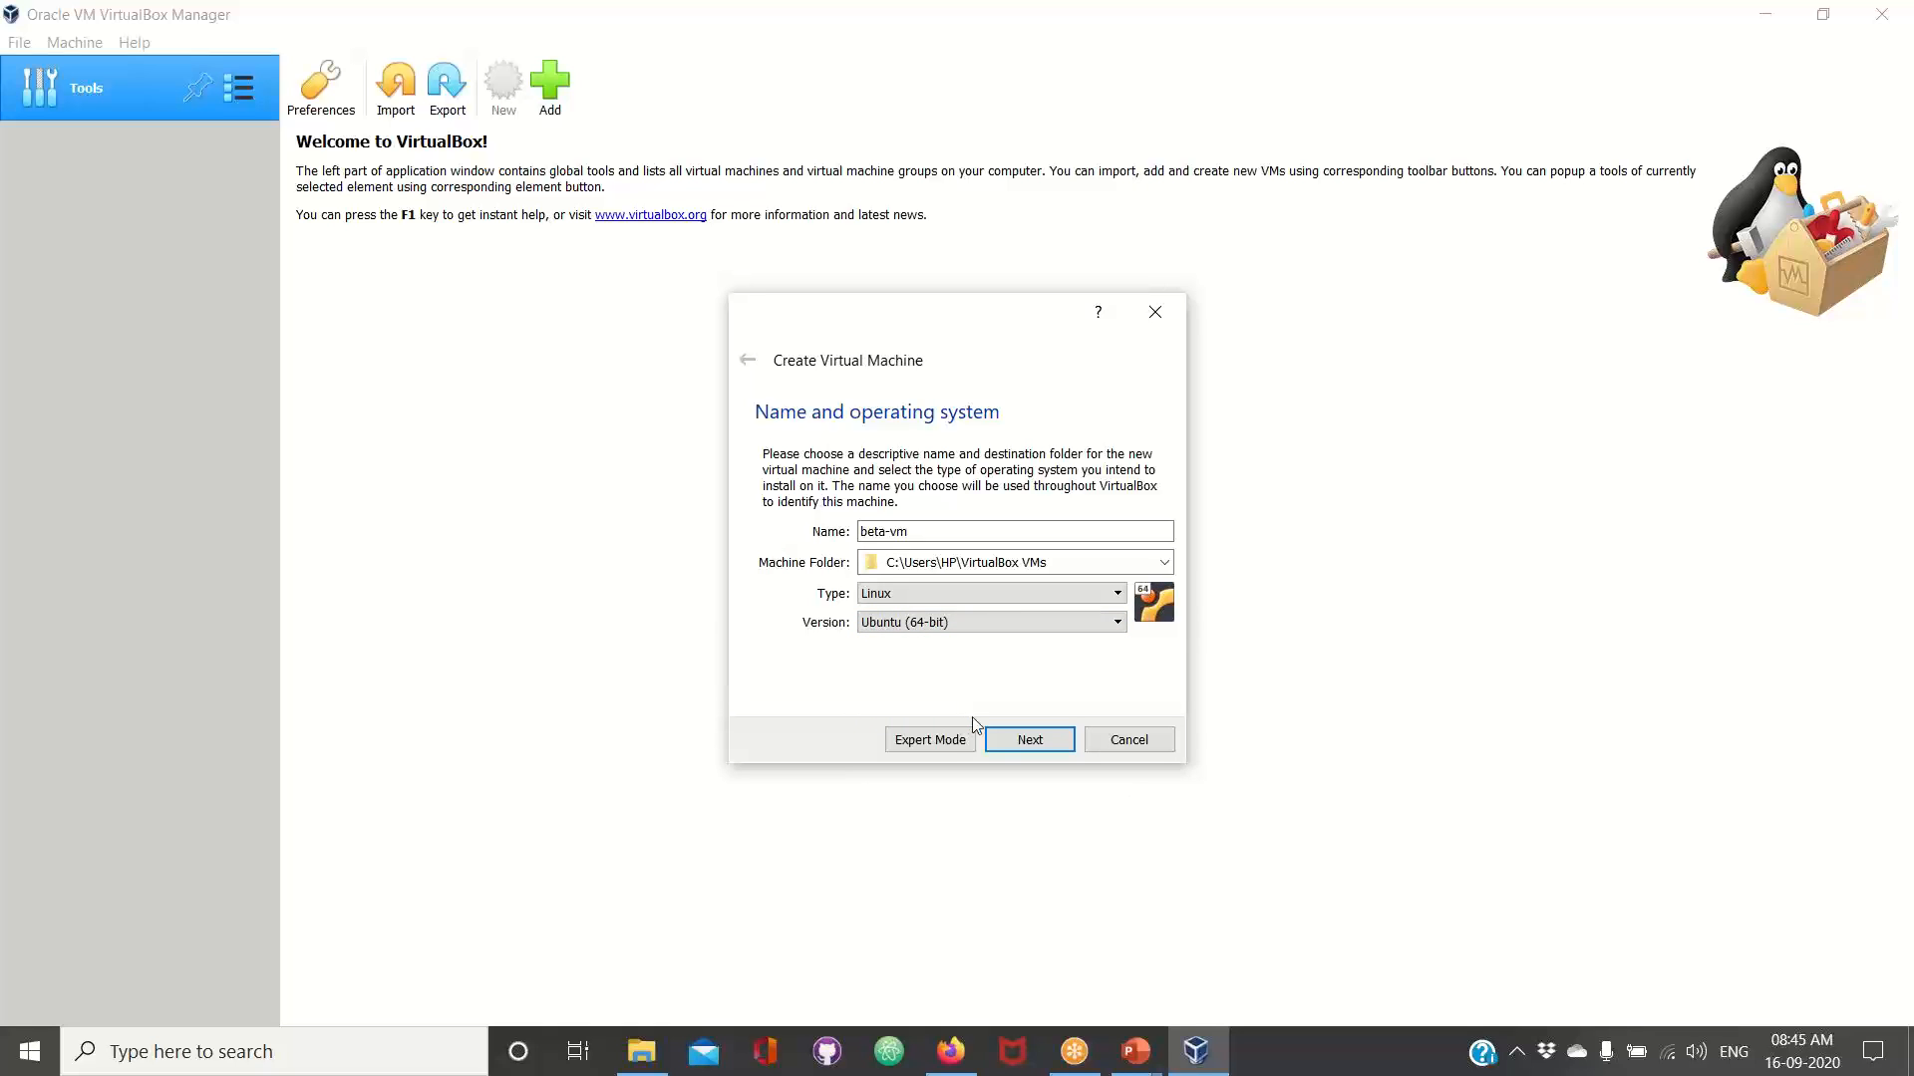
pyautogui.click(1046, 750)
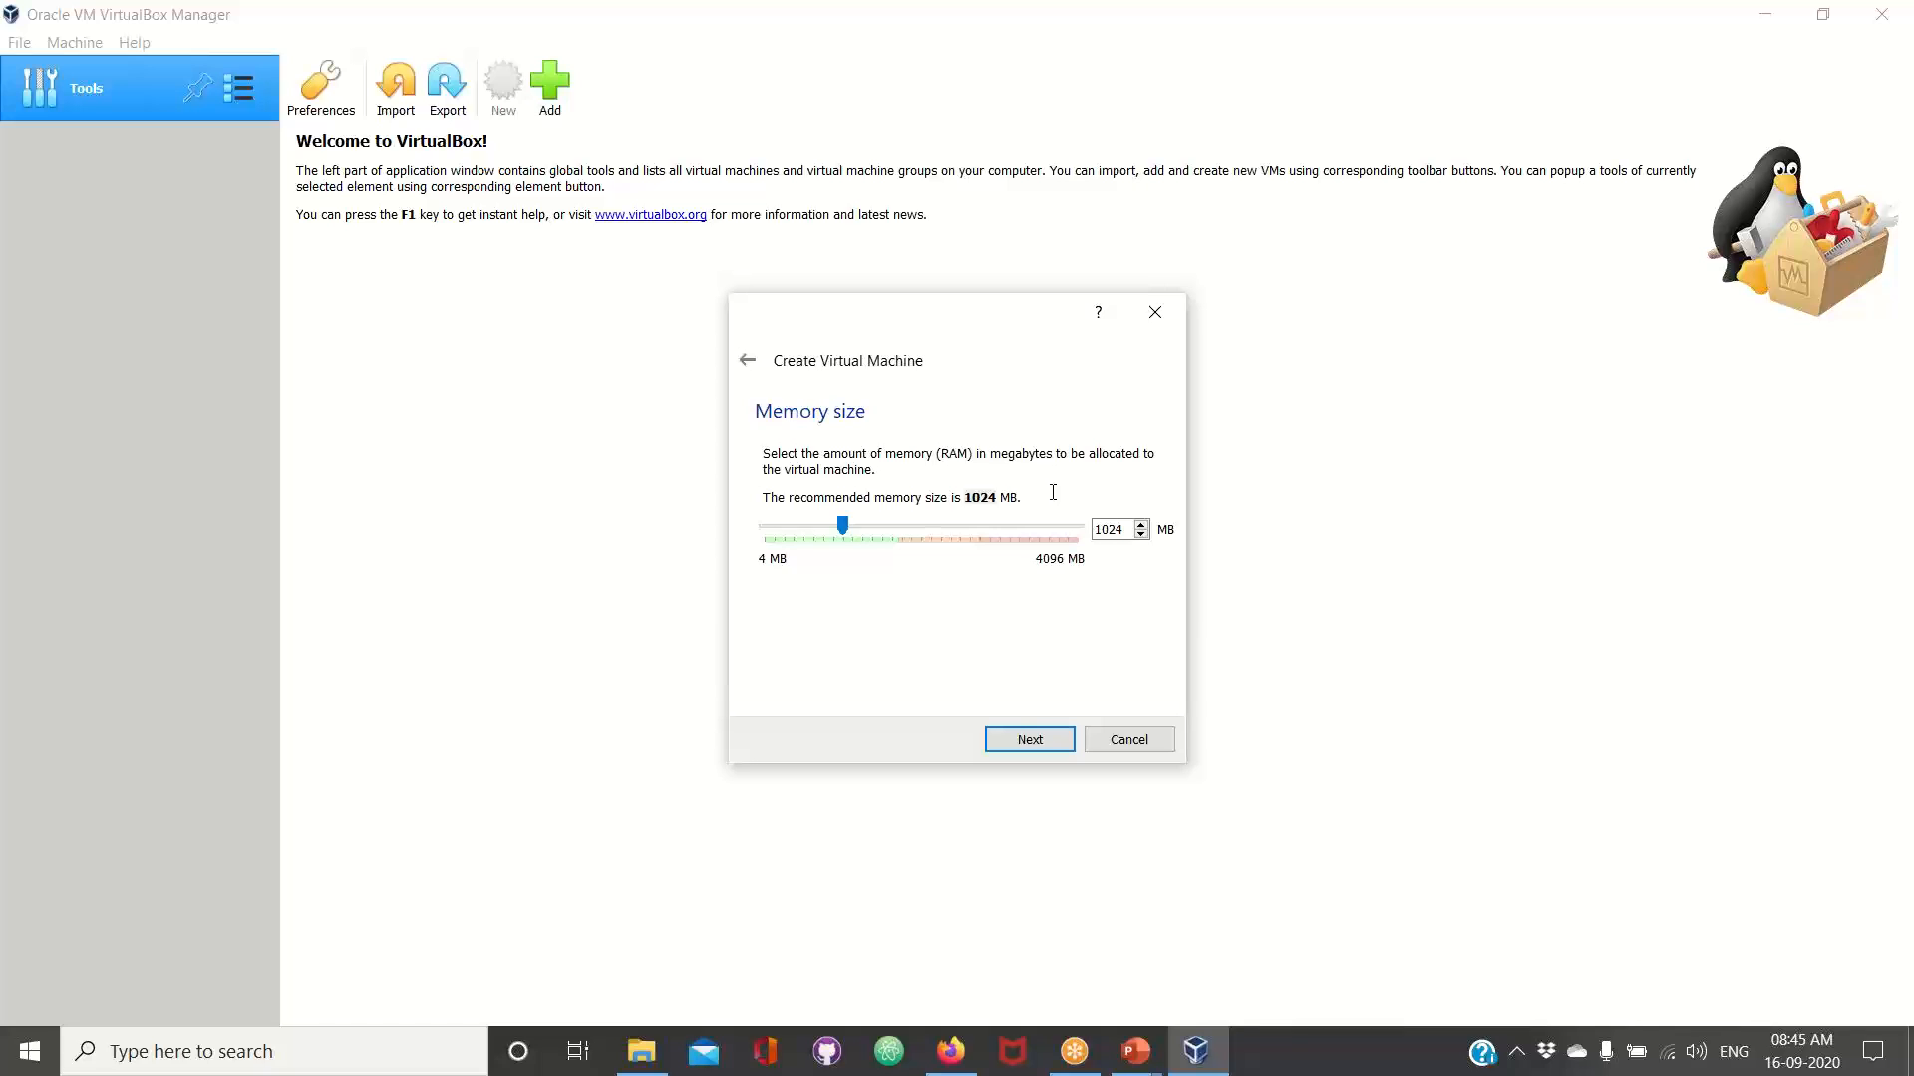
# Try a memory size of 2048 MB, return it to 1024 MB, and accept that amount for the virtual machine
pyautogui.doubleClick(1134, 529)
pyautogui.write('2048')
pyautogui.press('BackSpace')
pyautogui.press('BackSpace')
pyautogui.press('BackSpace')
pyautogui.press('BackSpace')
pyautogui.write('1024')
pyautogui.moveTo(849, 533); pyautogui.dragTo(909, 536)
pyautogui.moveTo(903, 530); pyautogui.dragTo(842, 529)
pyautogui.click(1055, 742)
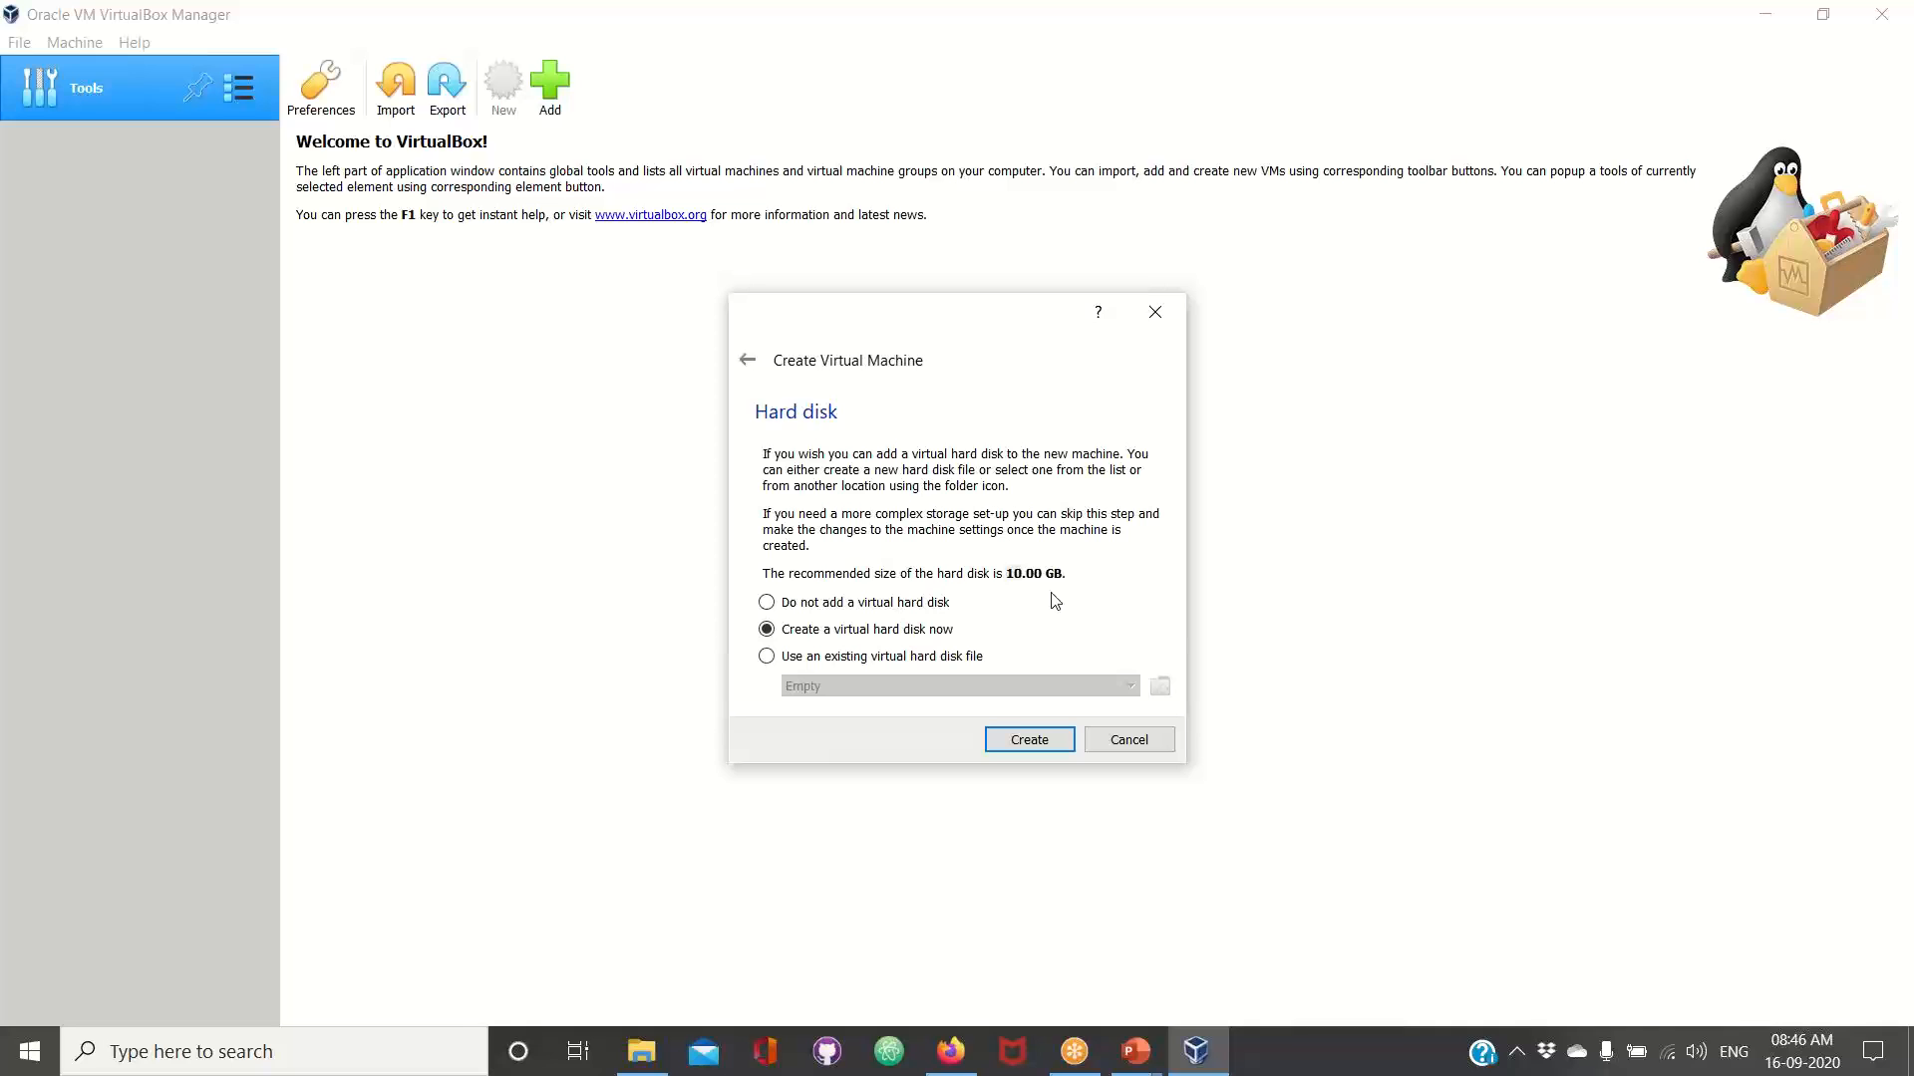
# Create a new virtual hard disk for the machine as a dynamically allocated VDI (VirtualBox Disk Image)
pyautogui.click(1035, 745)
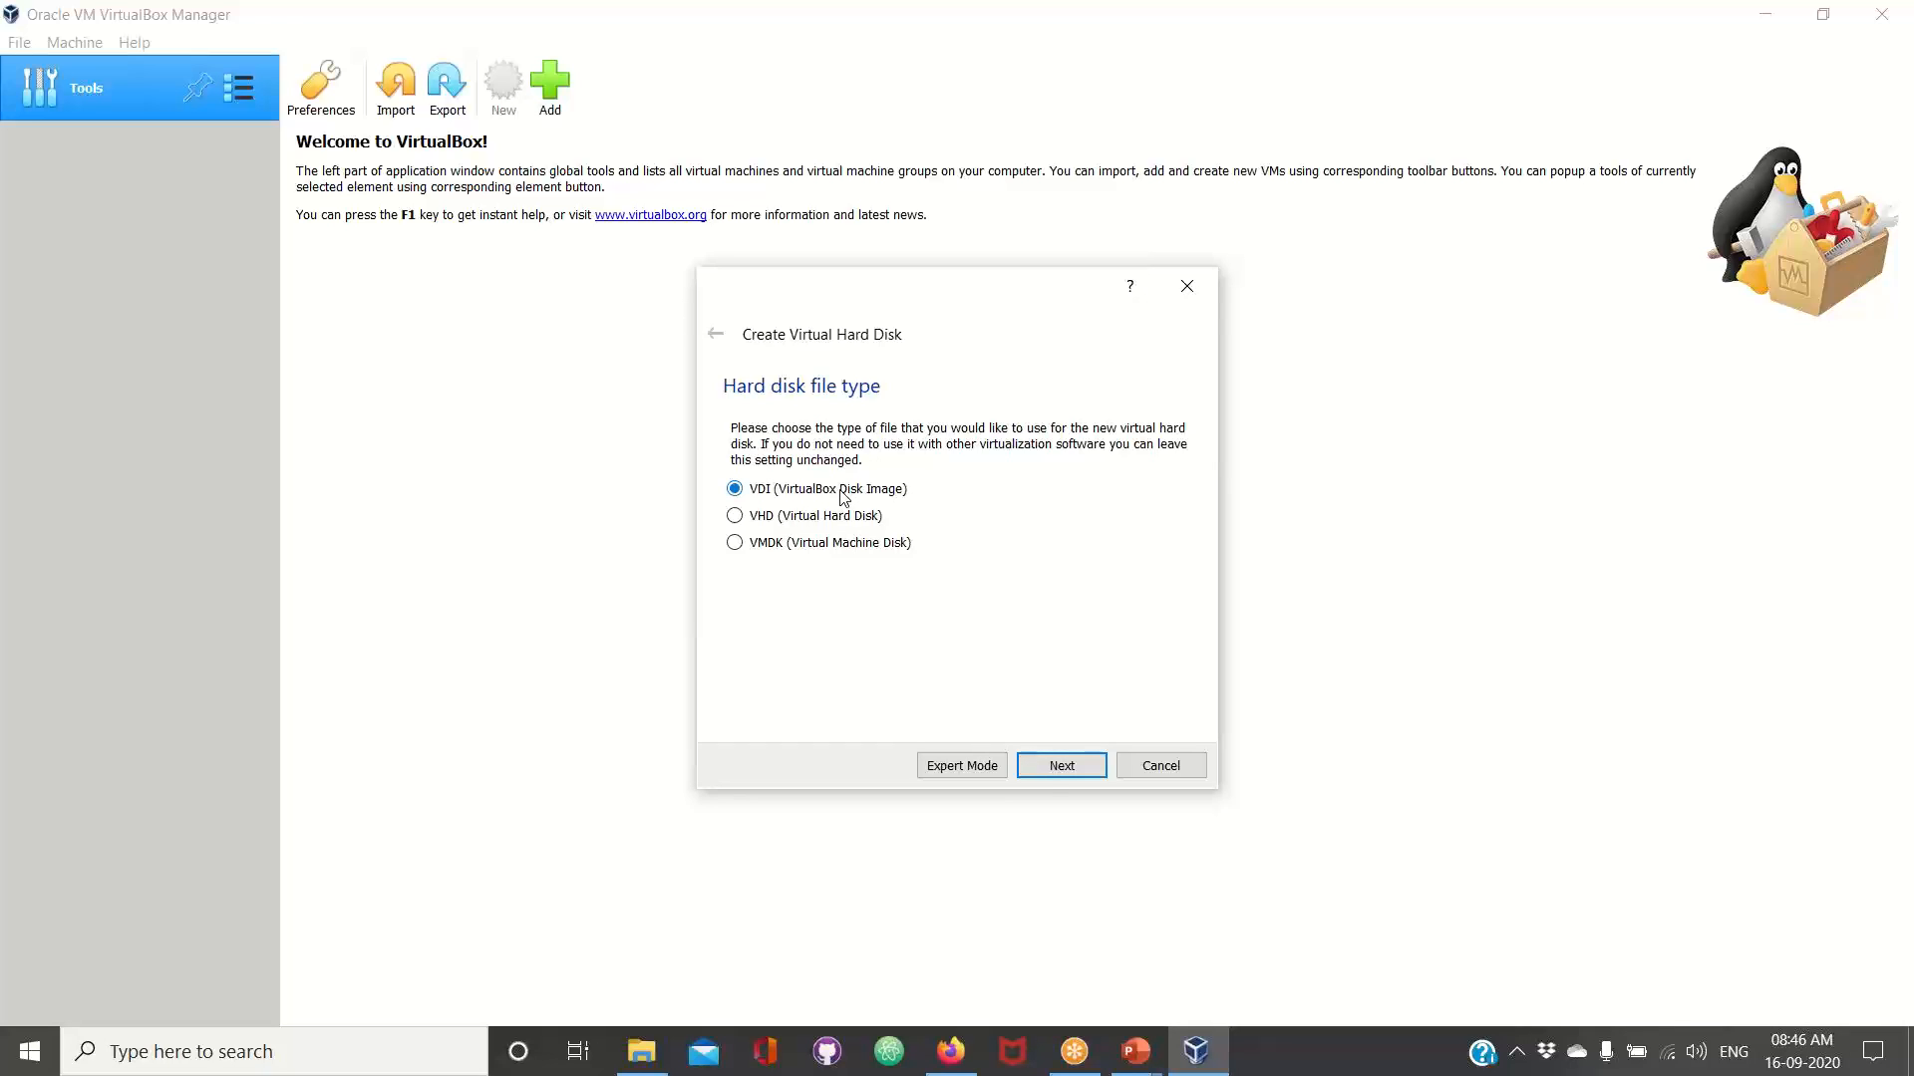
pyautogui.click(1052, 770)
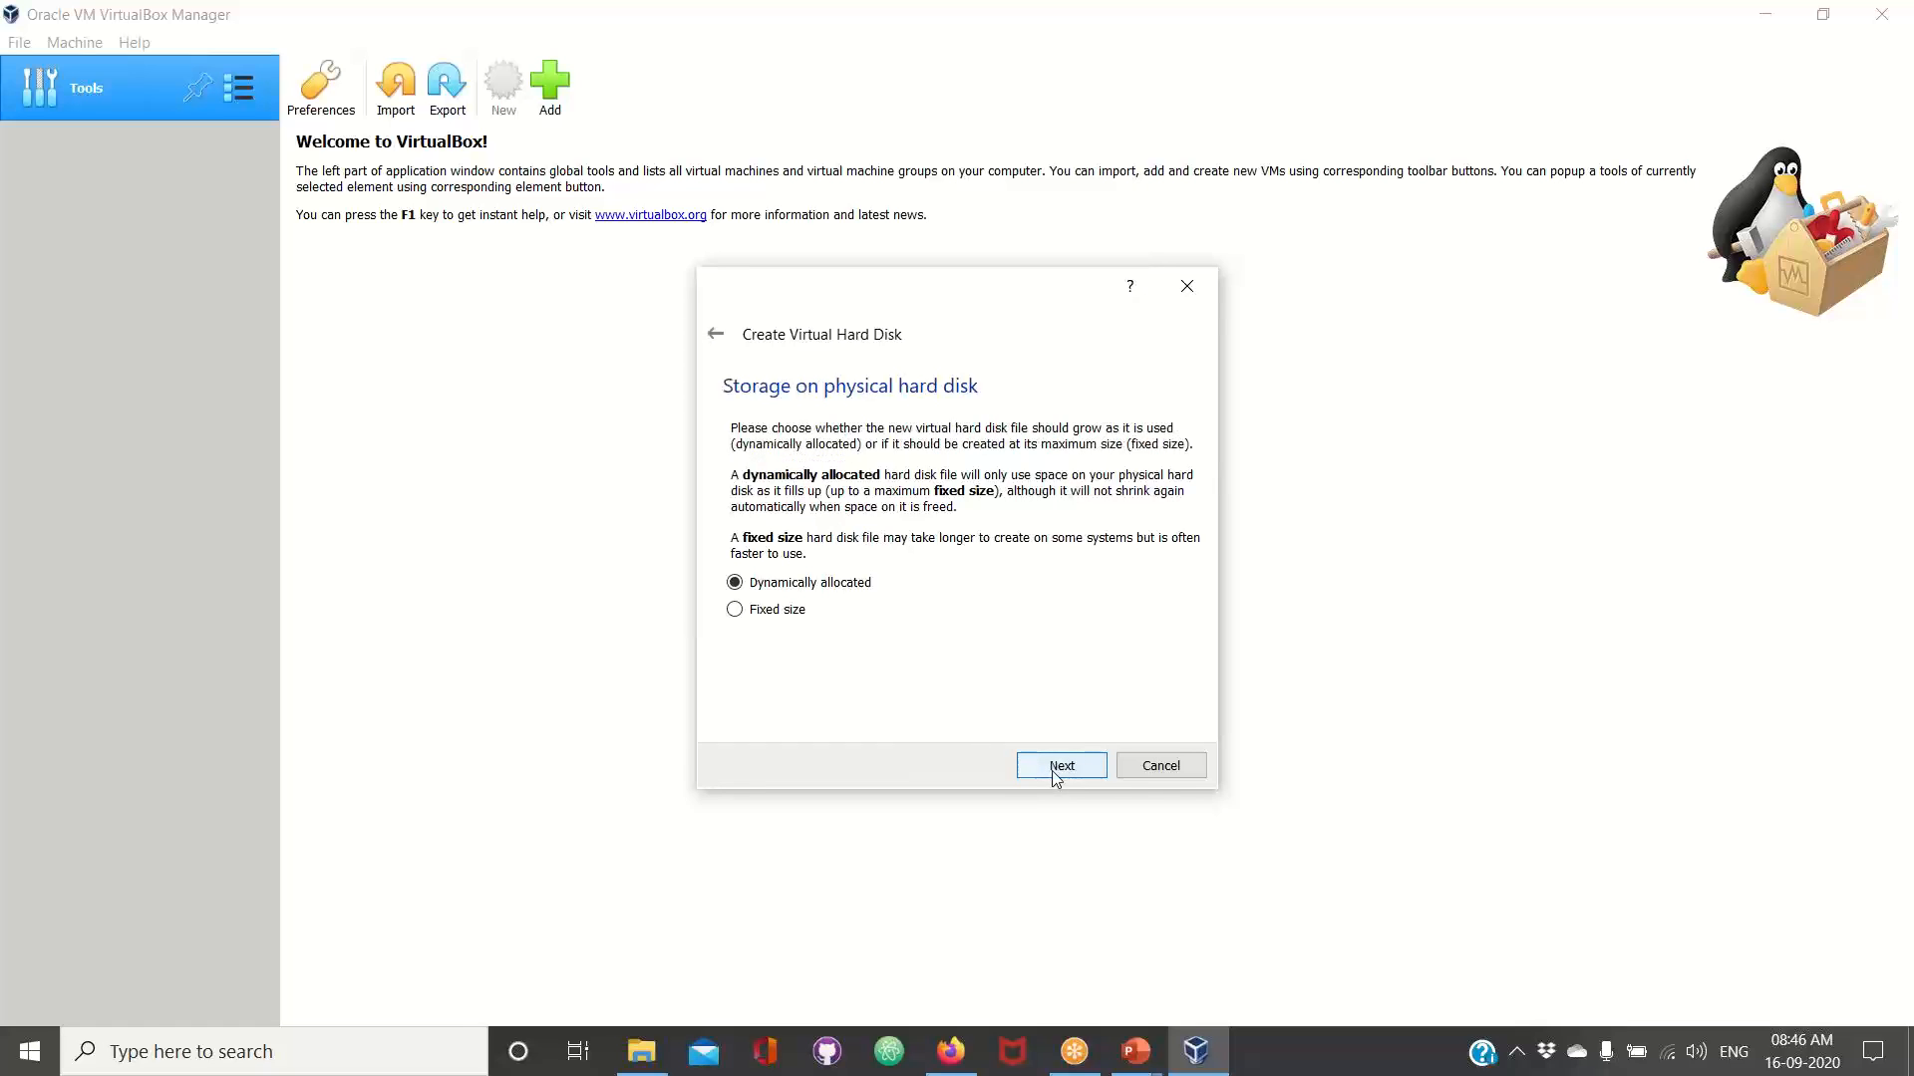
pyautogui.click(1053, 767)
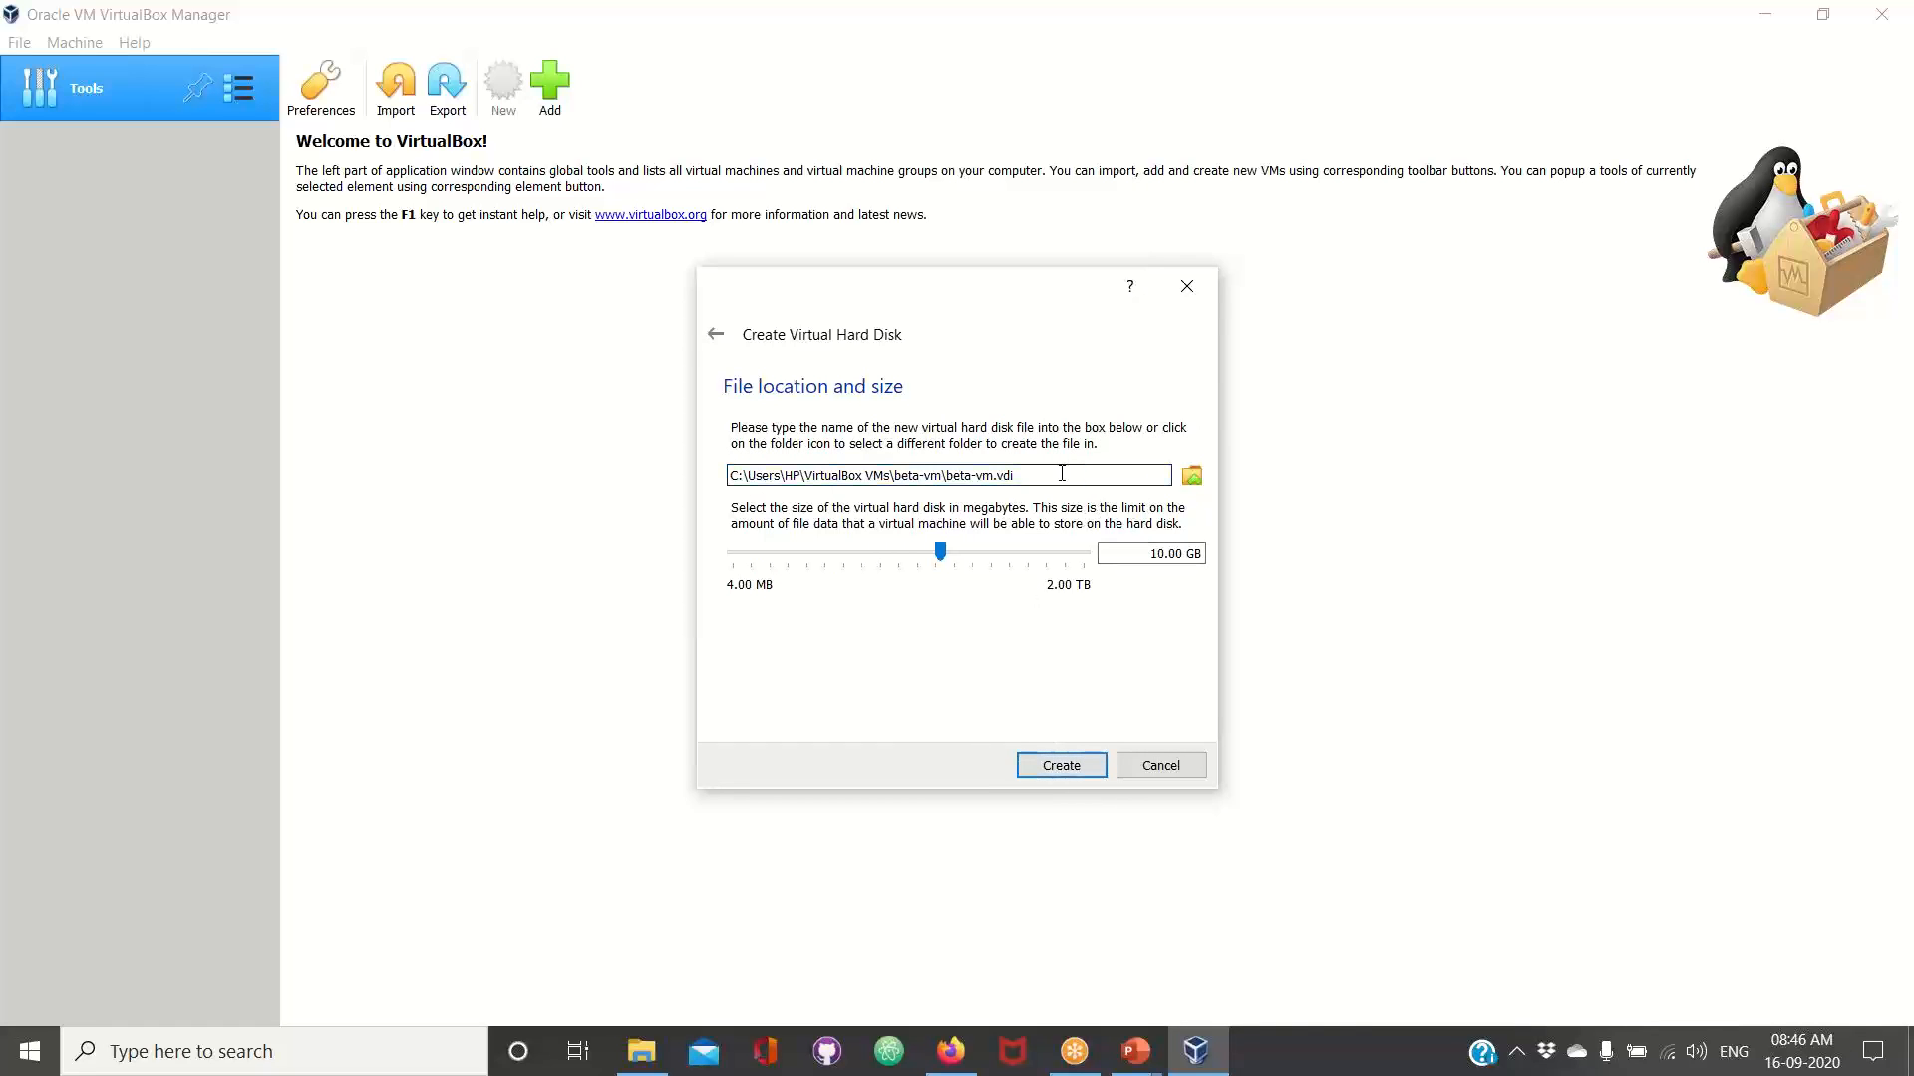
# Review the beta-vm.vdi file path, keep the disk size at 10.00 GB, and create the virtual hard disk
pyautogui.moveTo(1015, 475); pyautogui.dragTo(947, 475)
pyautogui.doubleClick(858, 475)
pyautogui.click(910, 475)
pyautogui.doubleClick(910, 474)
pyautogui.click(1043, 474)
pyautogui.click(1167, 553)
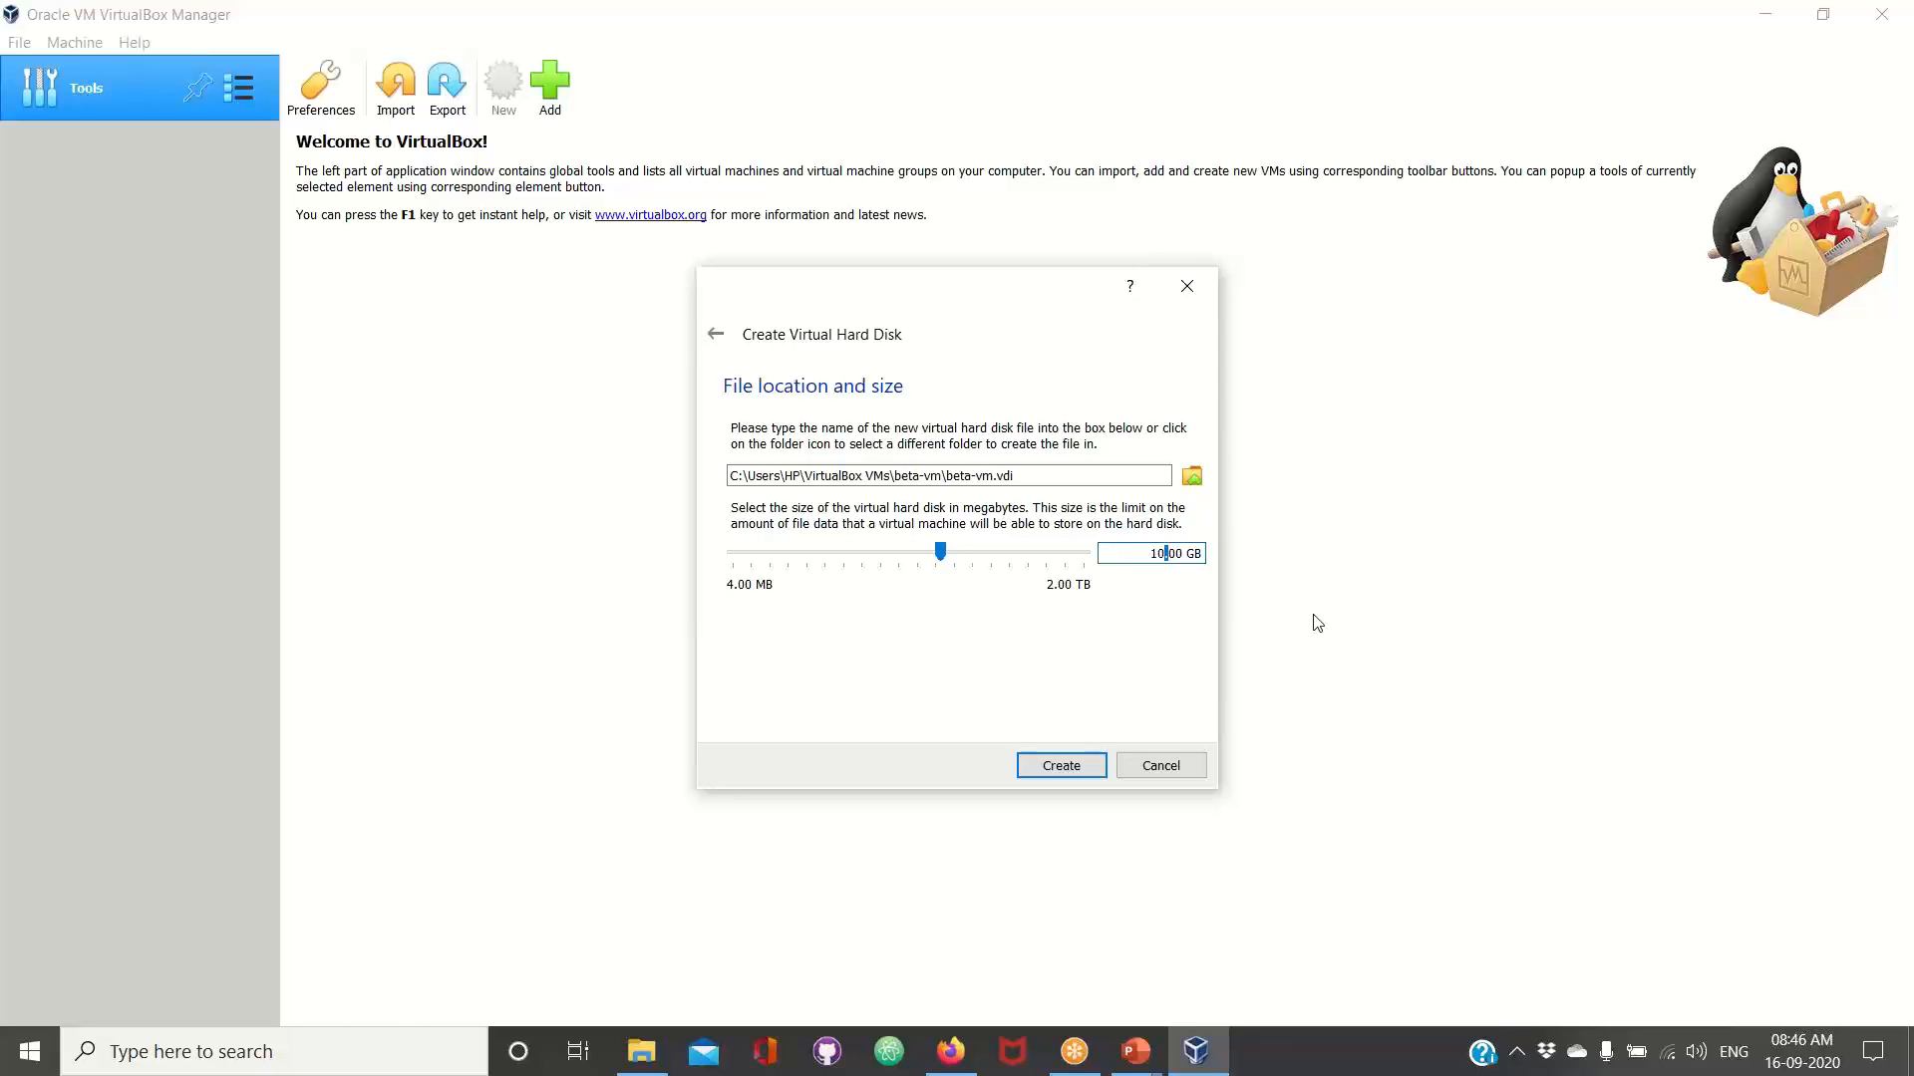
pyautogui.click(1060, 765)
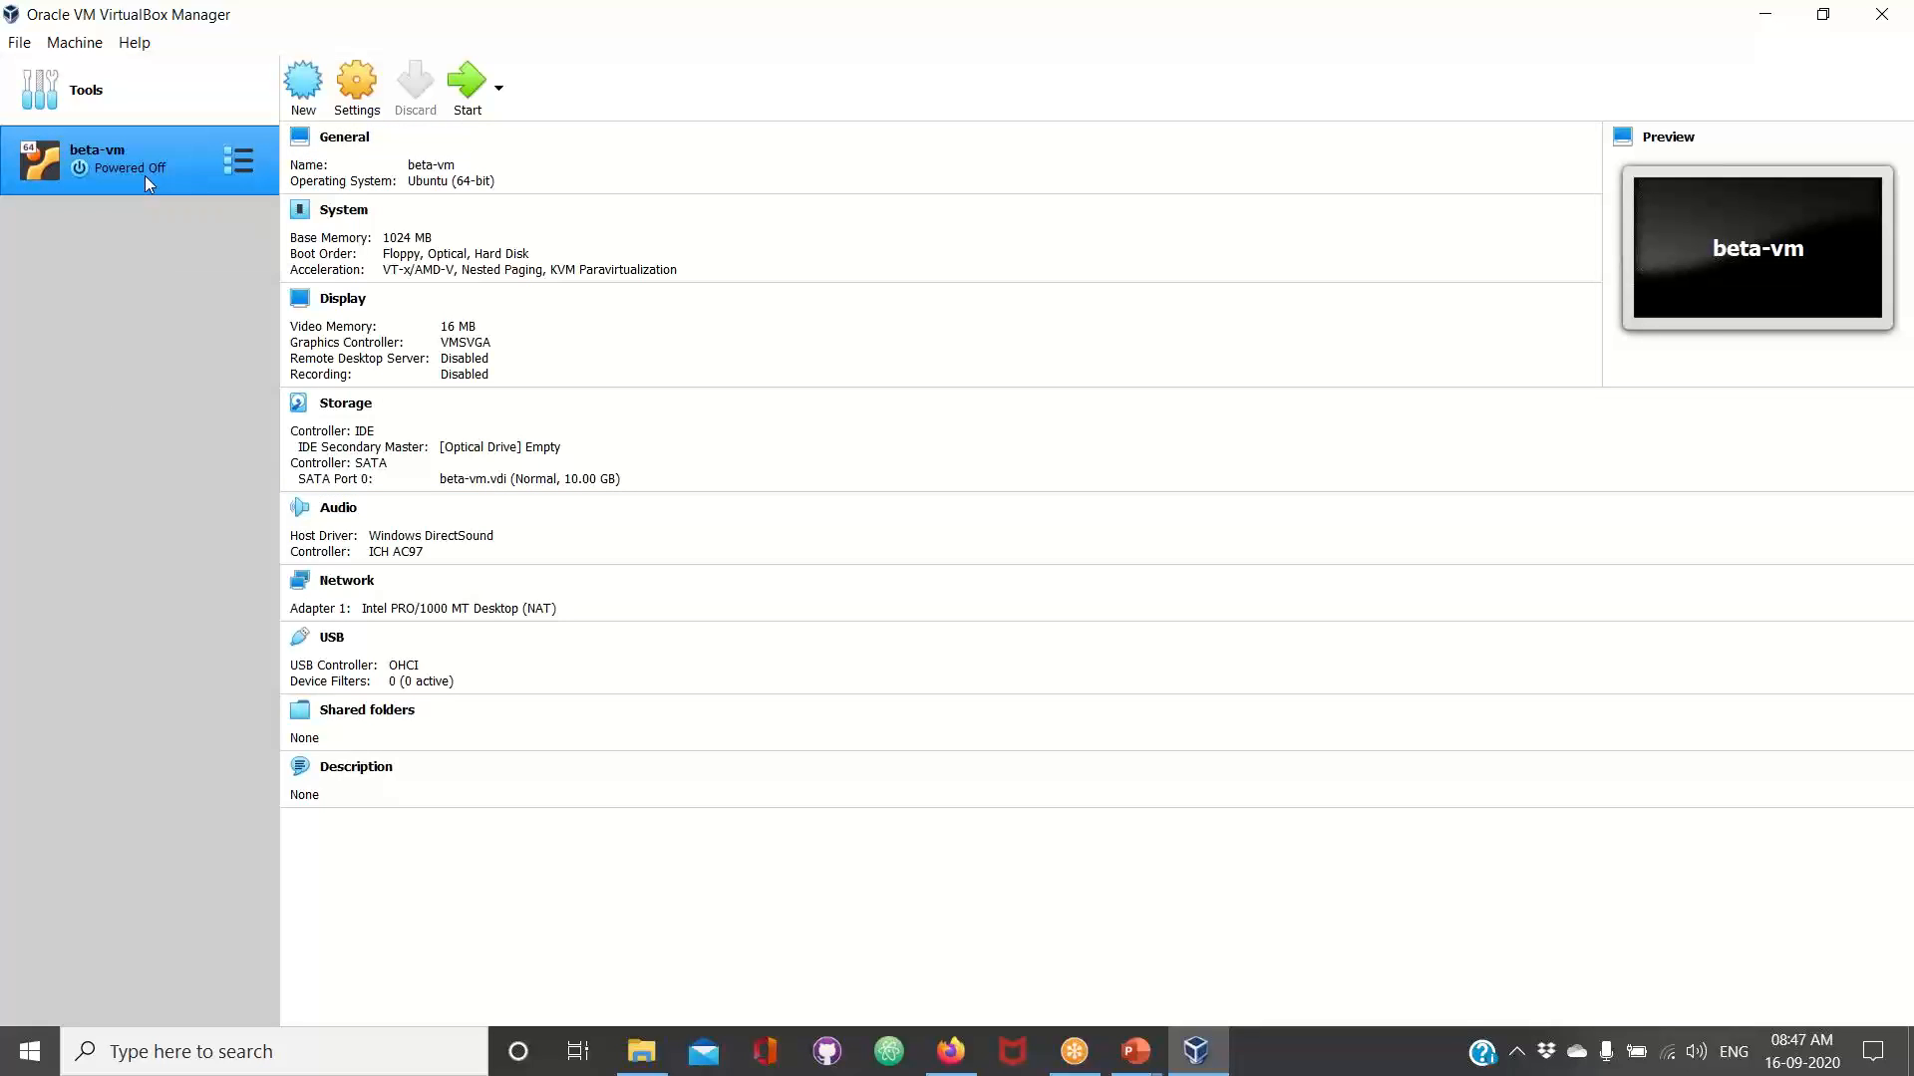
# Start the beta-vm machine without a start-up disk and dismiss the Auto capture keyboard notice
pyautogui.click(476, 89)
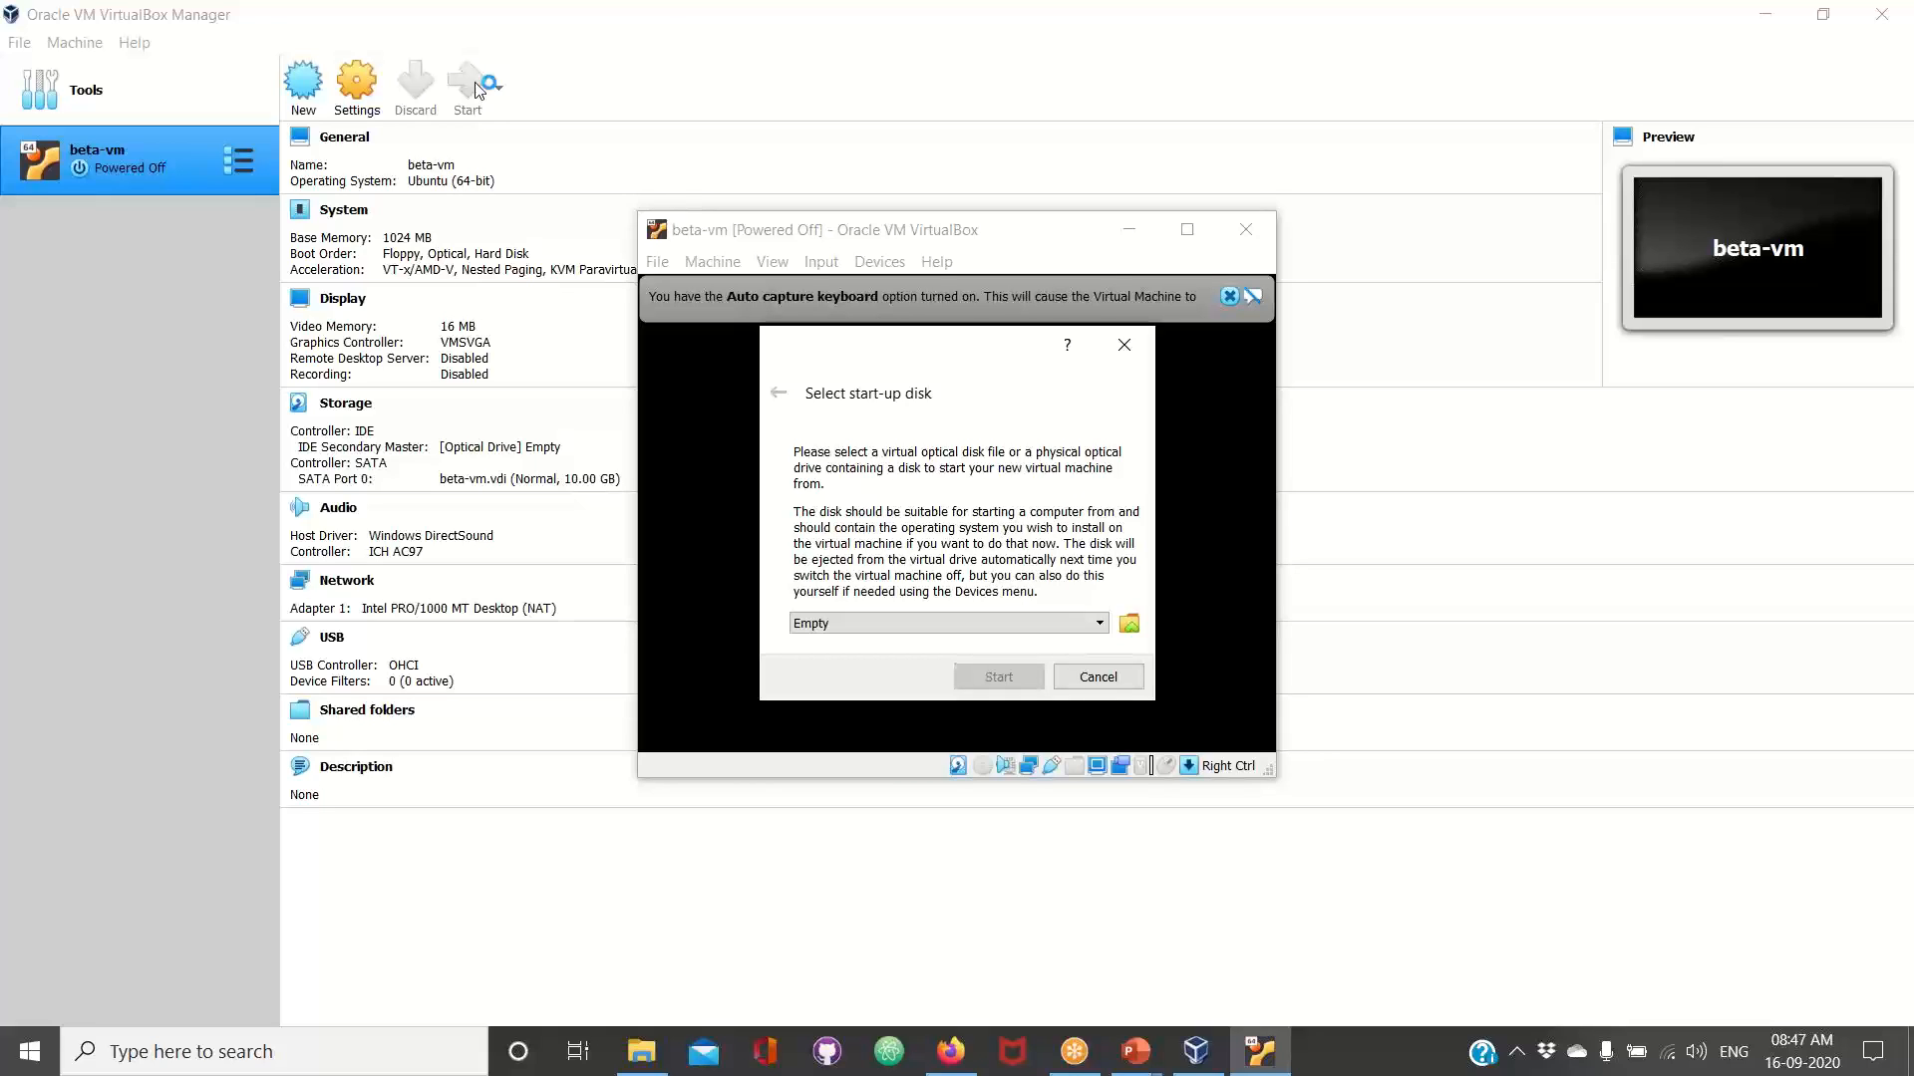
pyautogui.click(1539, 31)
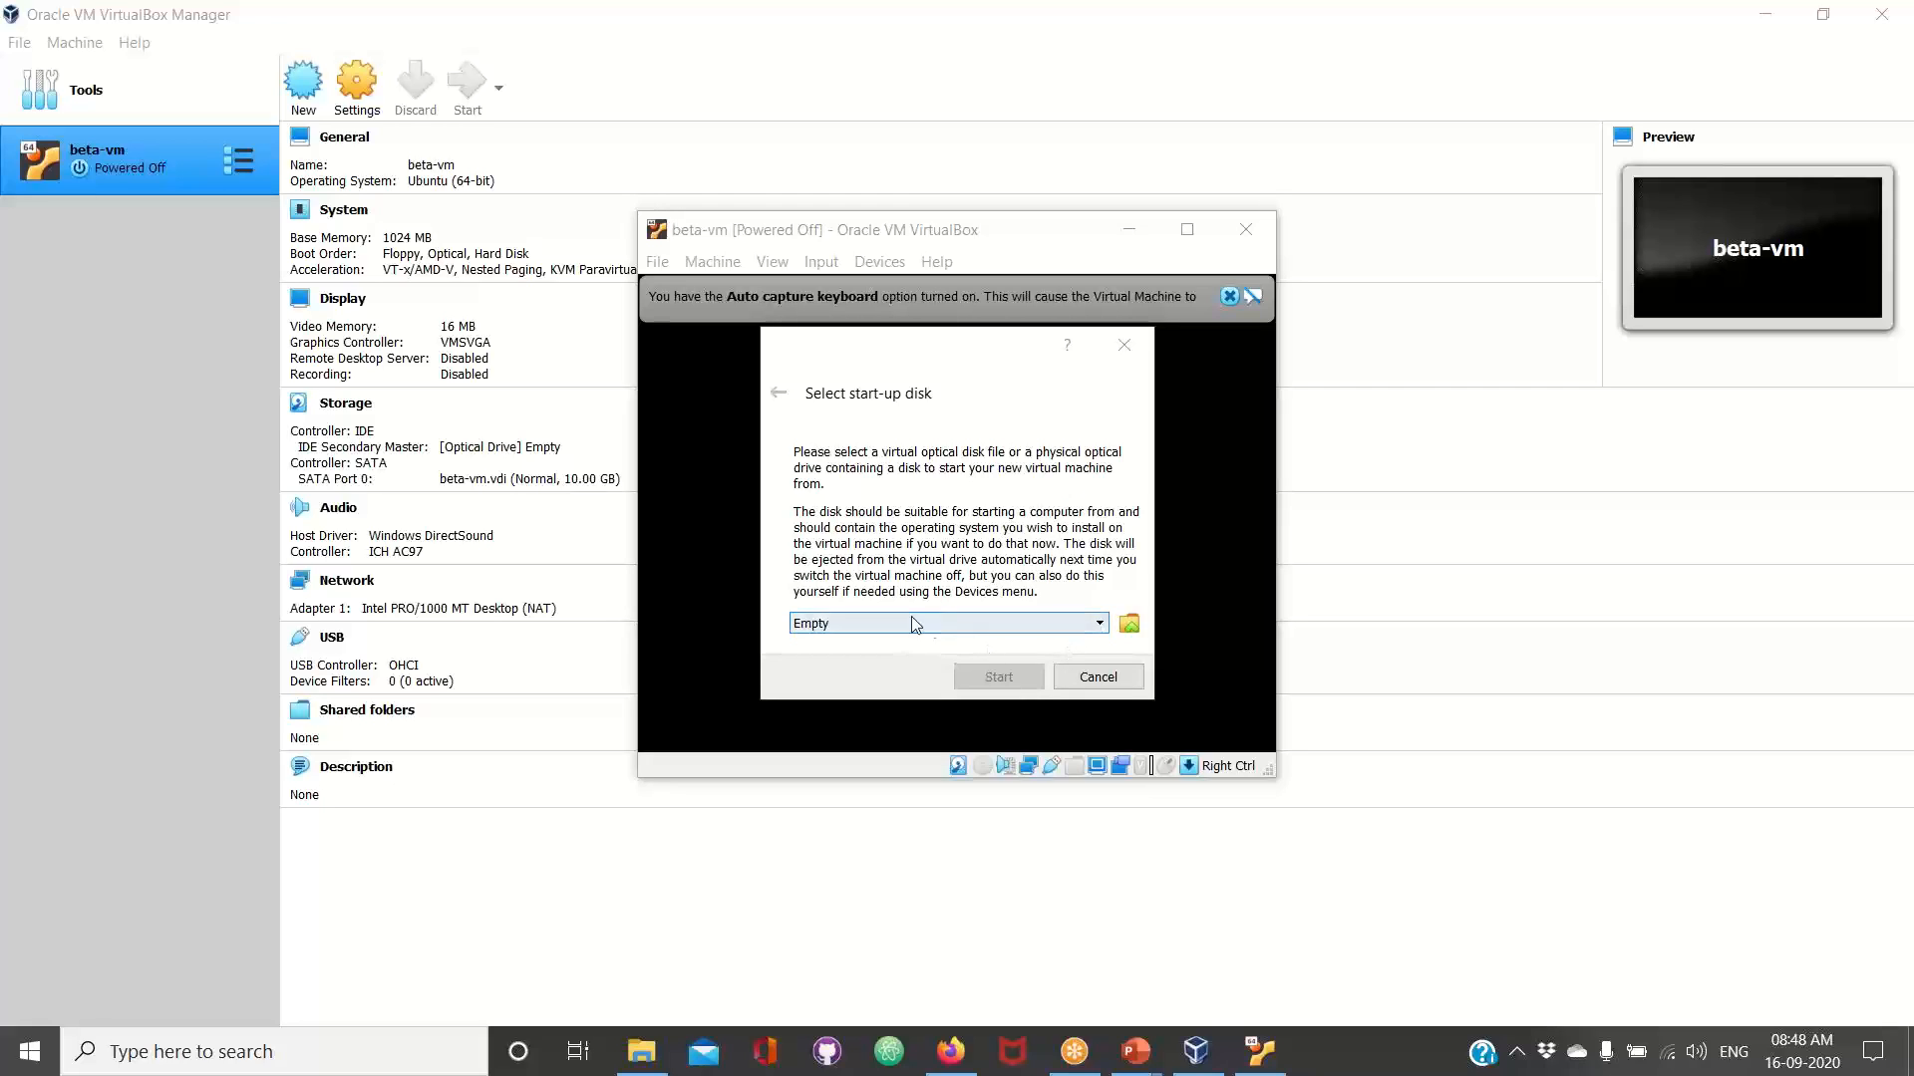
pyautogui.click(1098, 676)
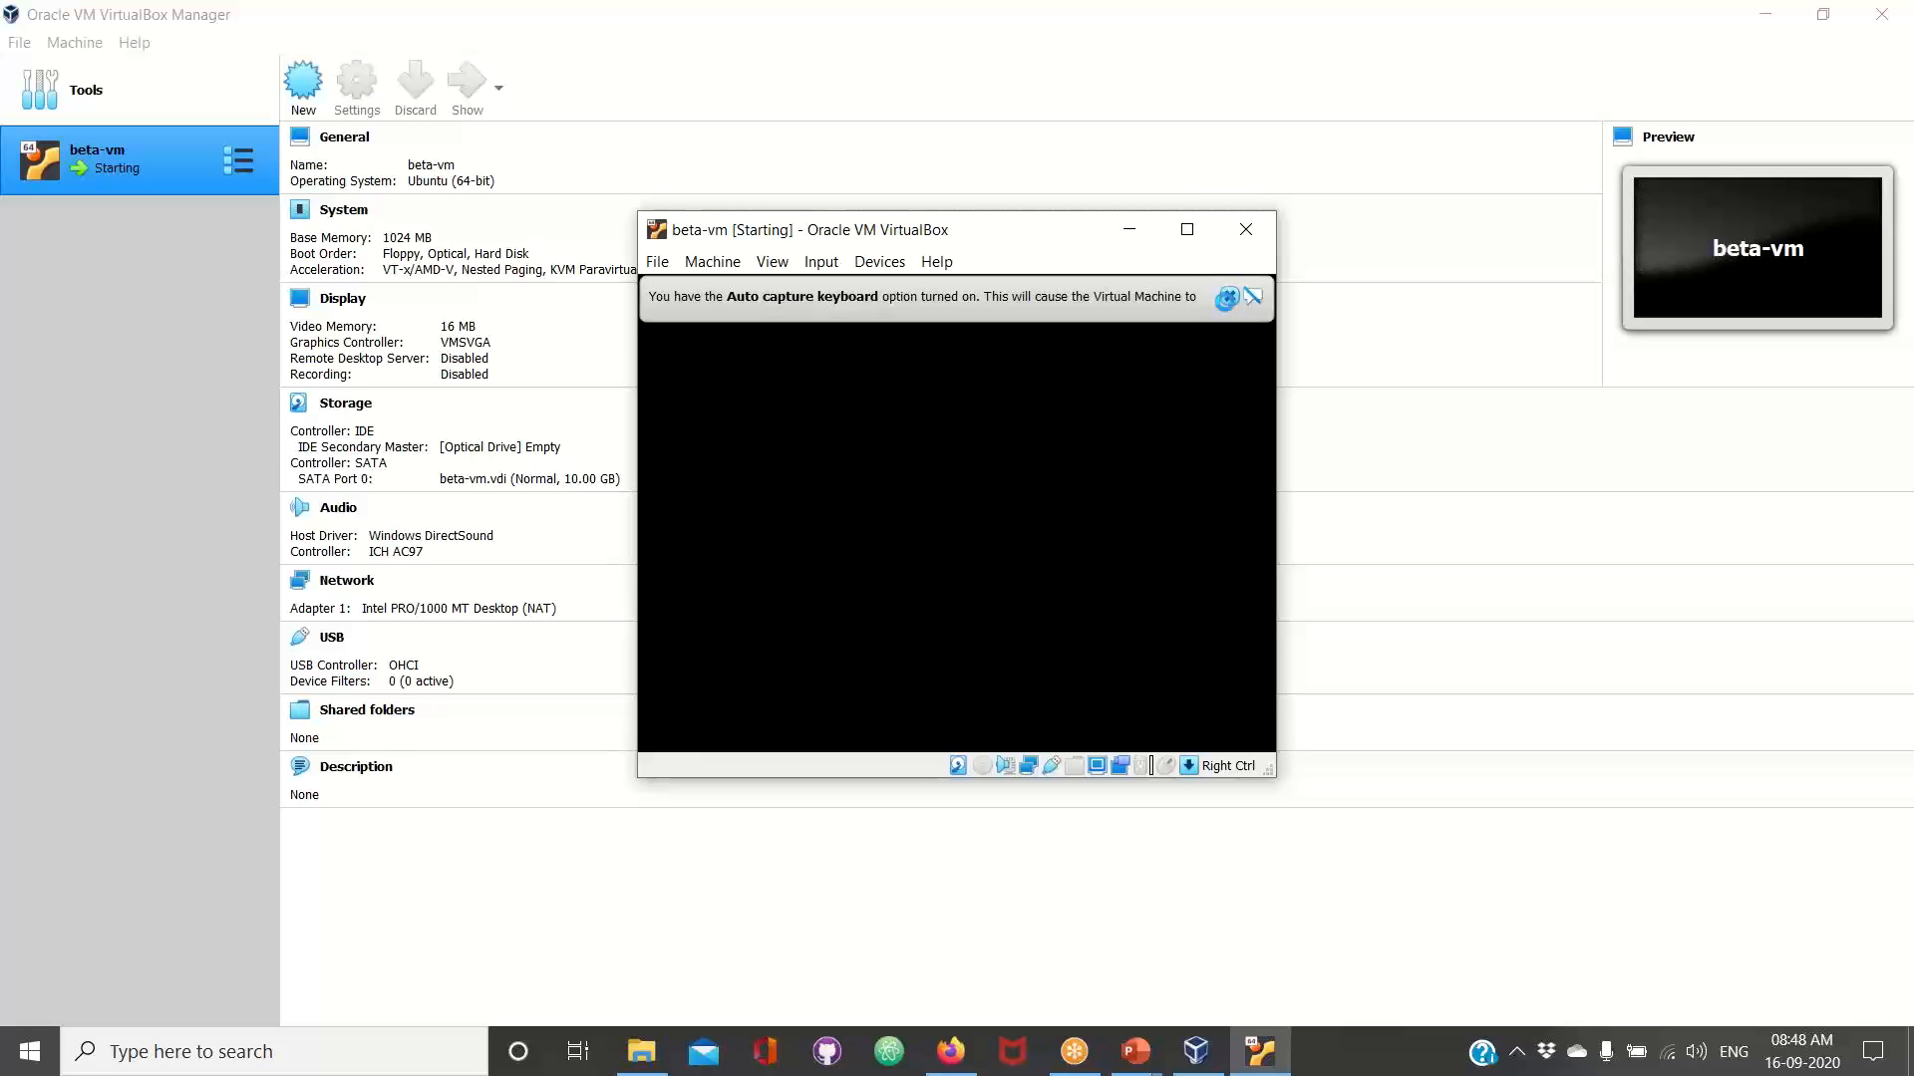
pyautogui.click(1230, 297)
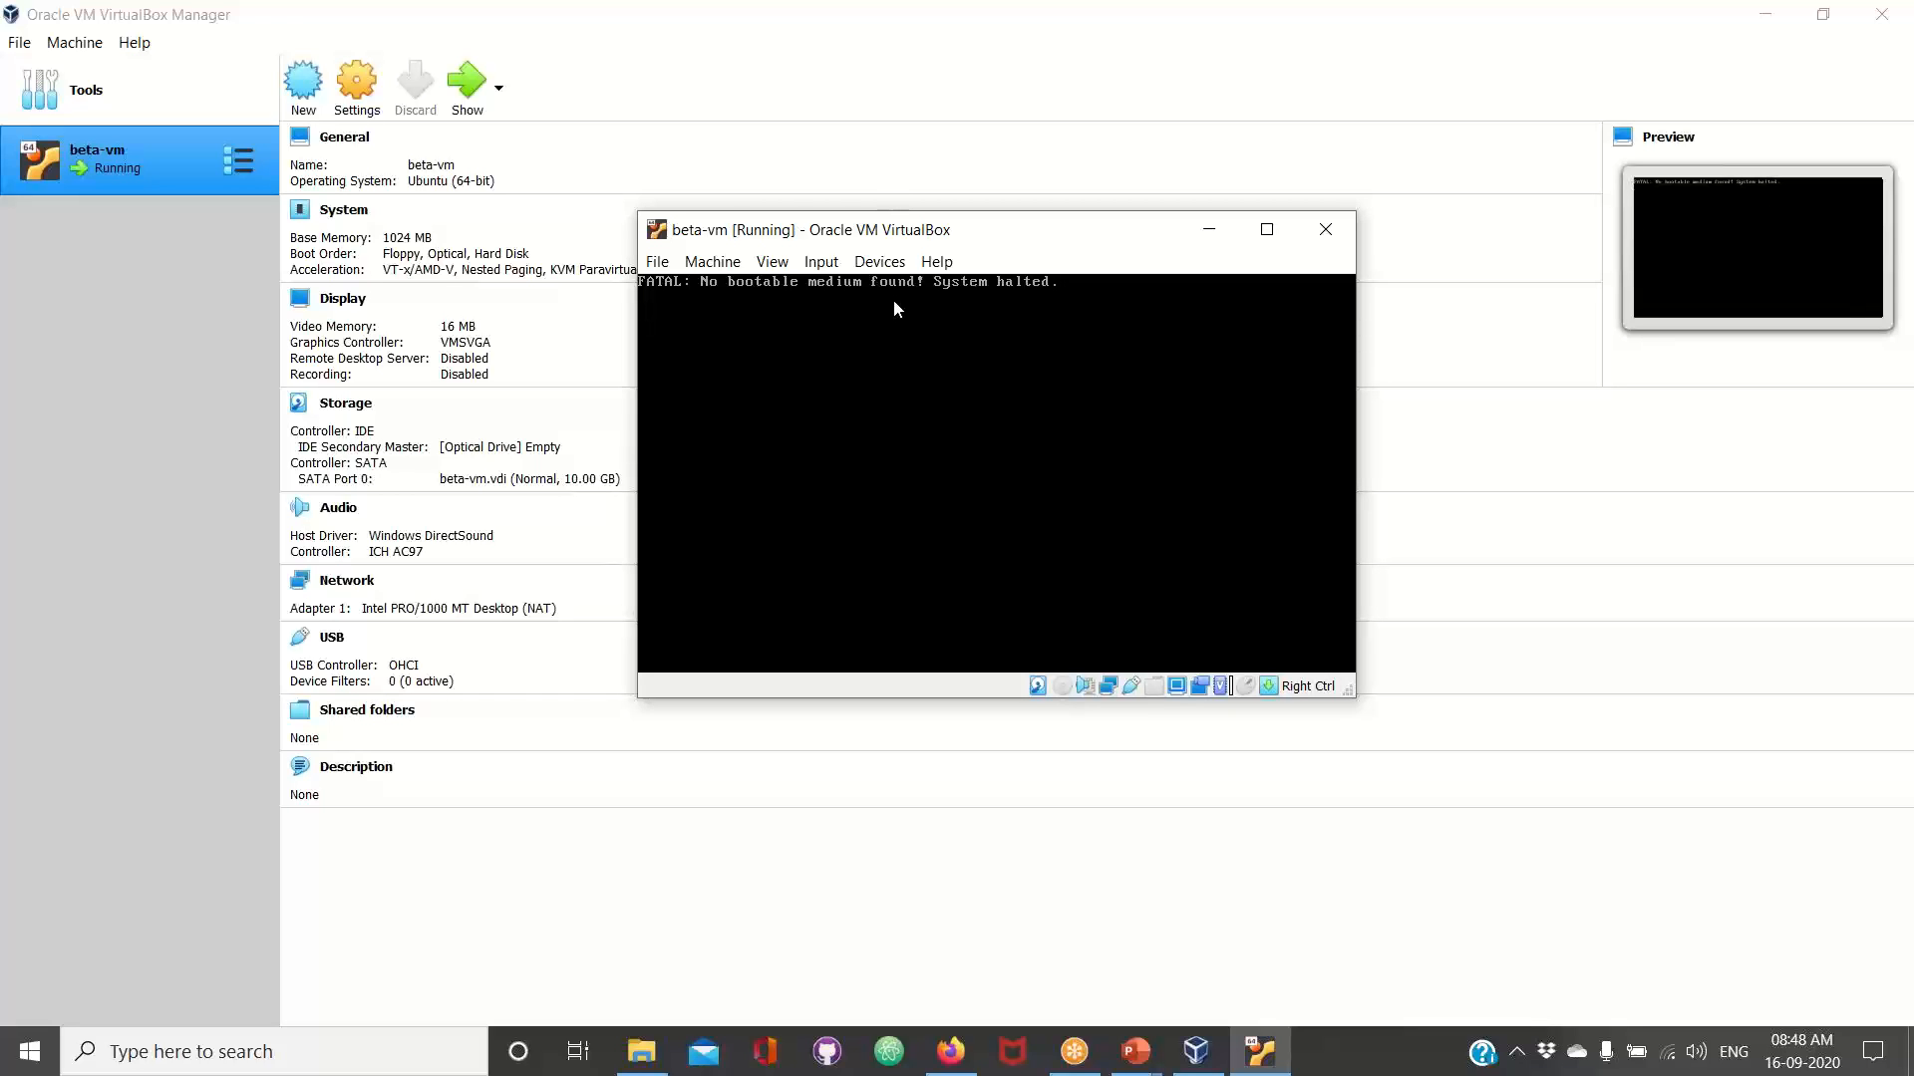
# Switch to Firefox and search the web for "Virtualbox images" in a new tab
pyautogui.click(951, 1051)
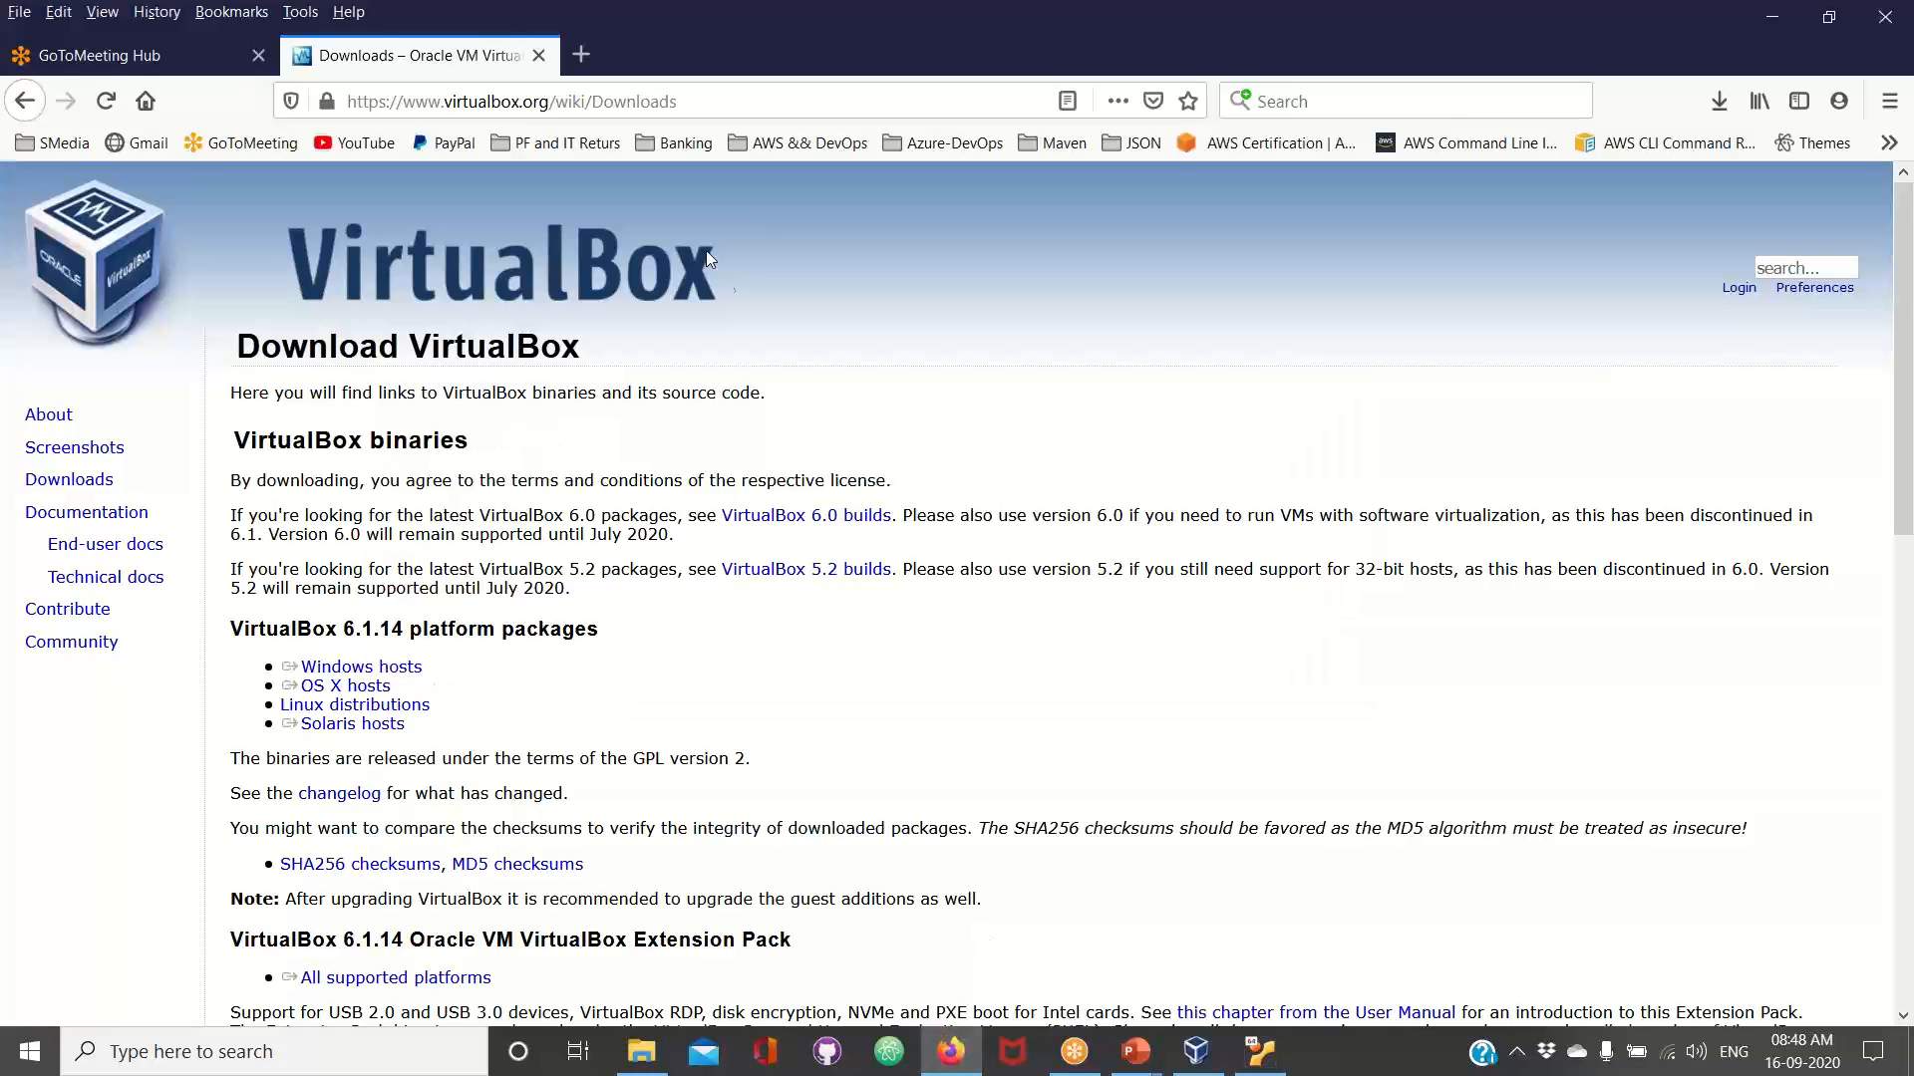
pyautogui.click(581, 54)
pyautogui.click(681, 539)
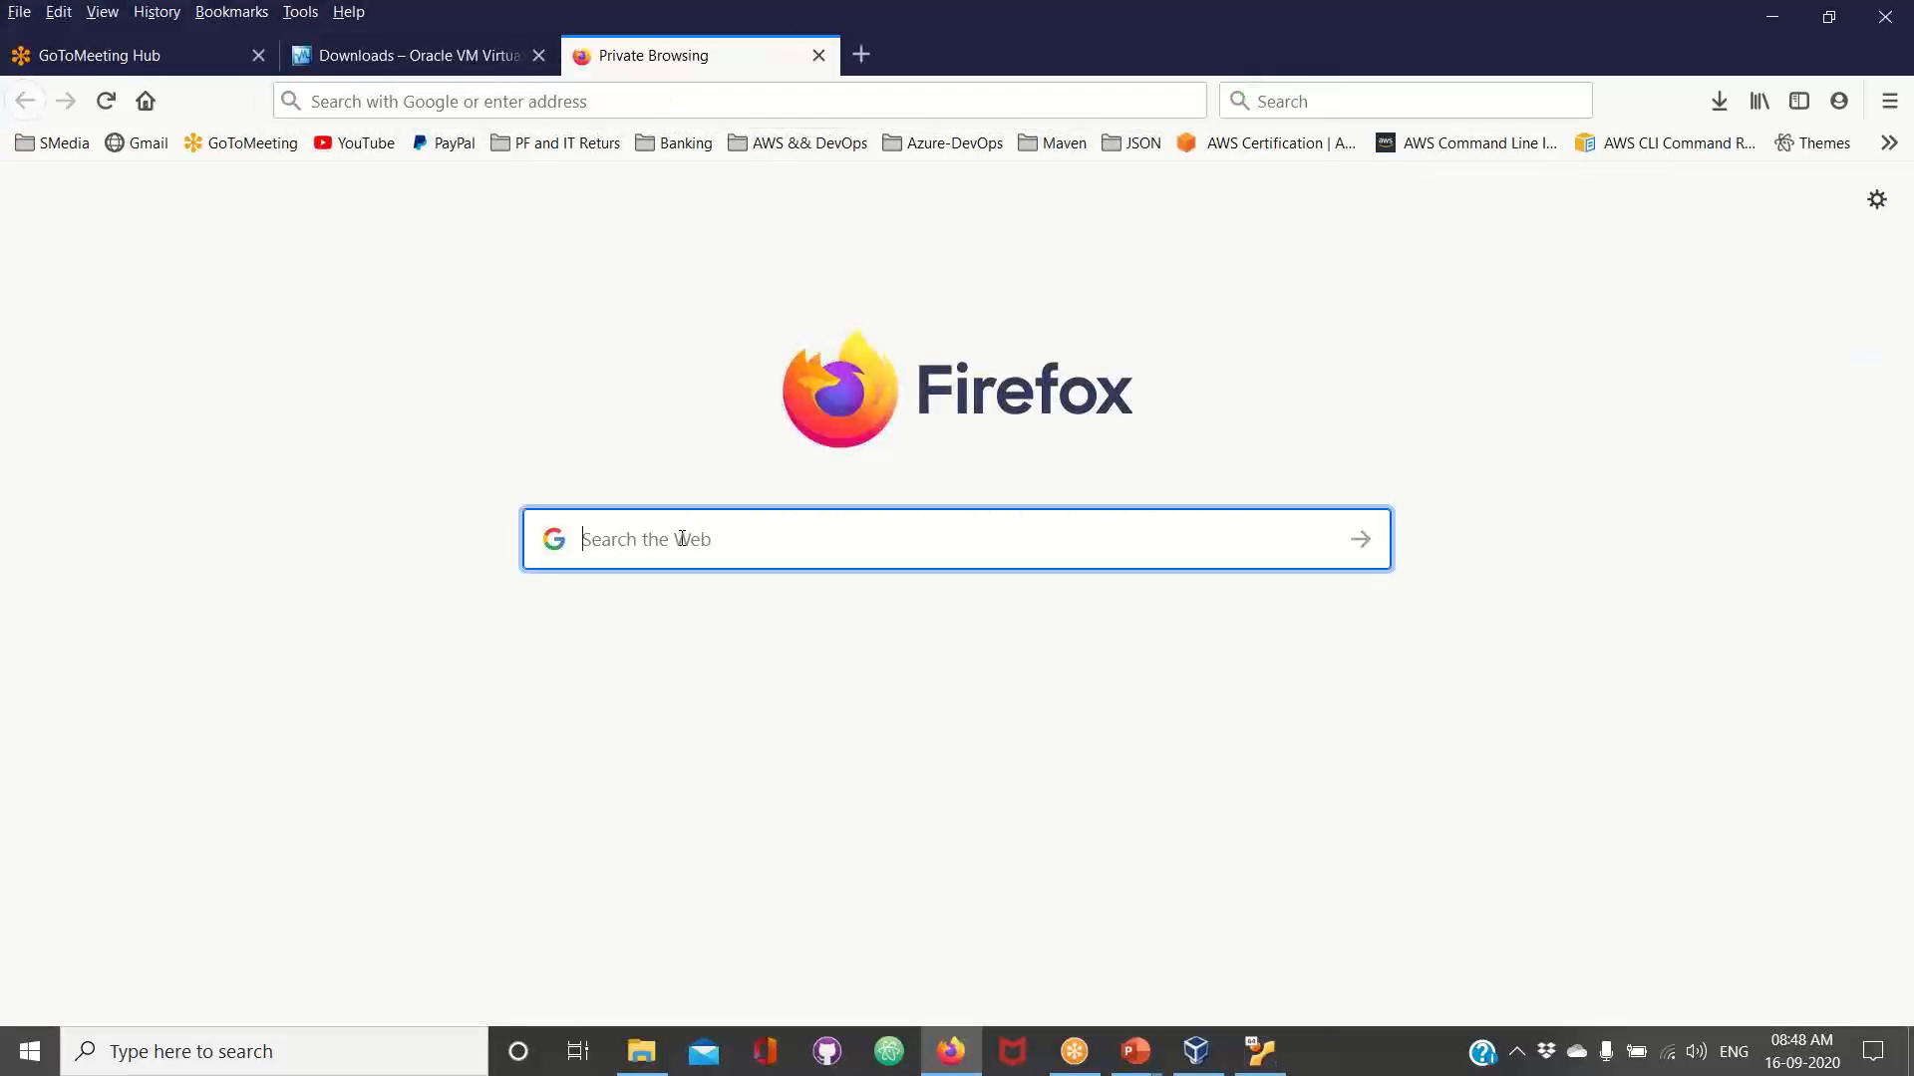
pyautogui.write('Vir')
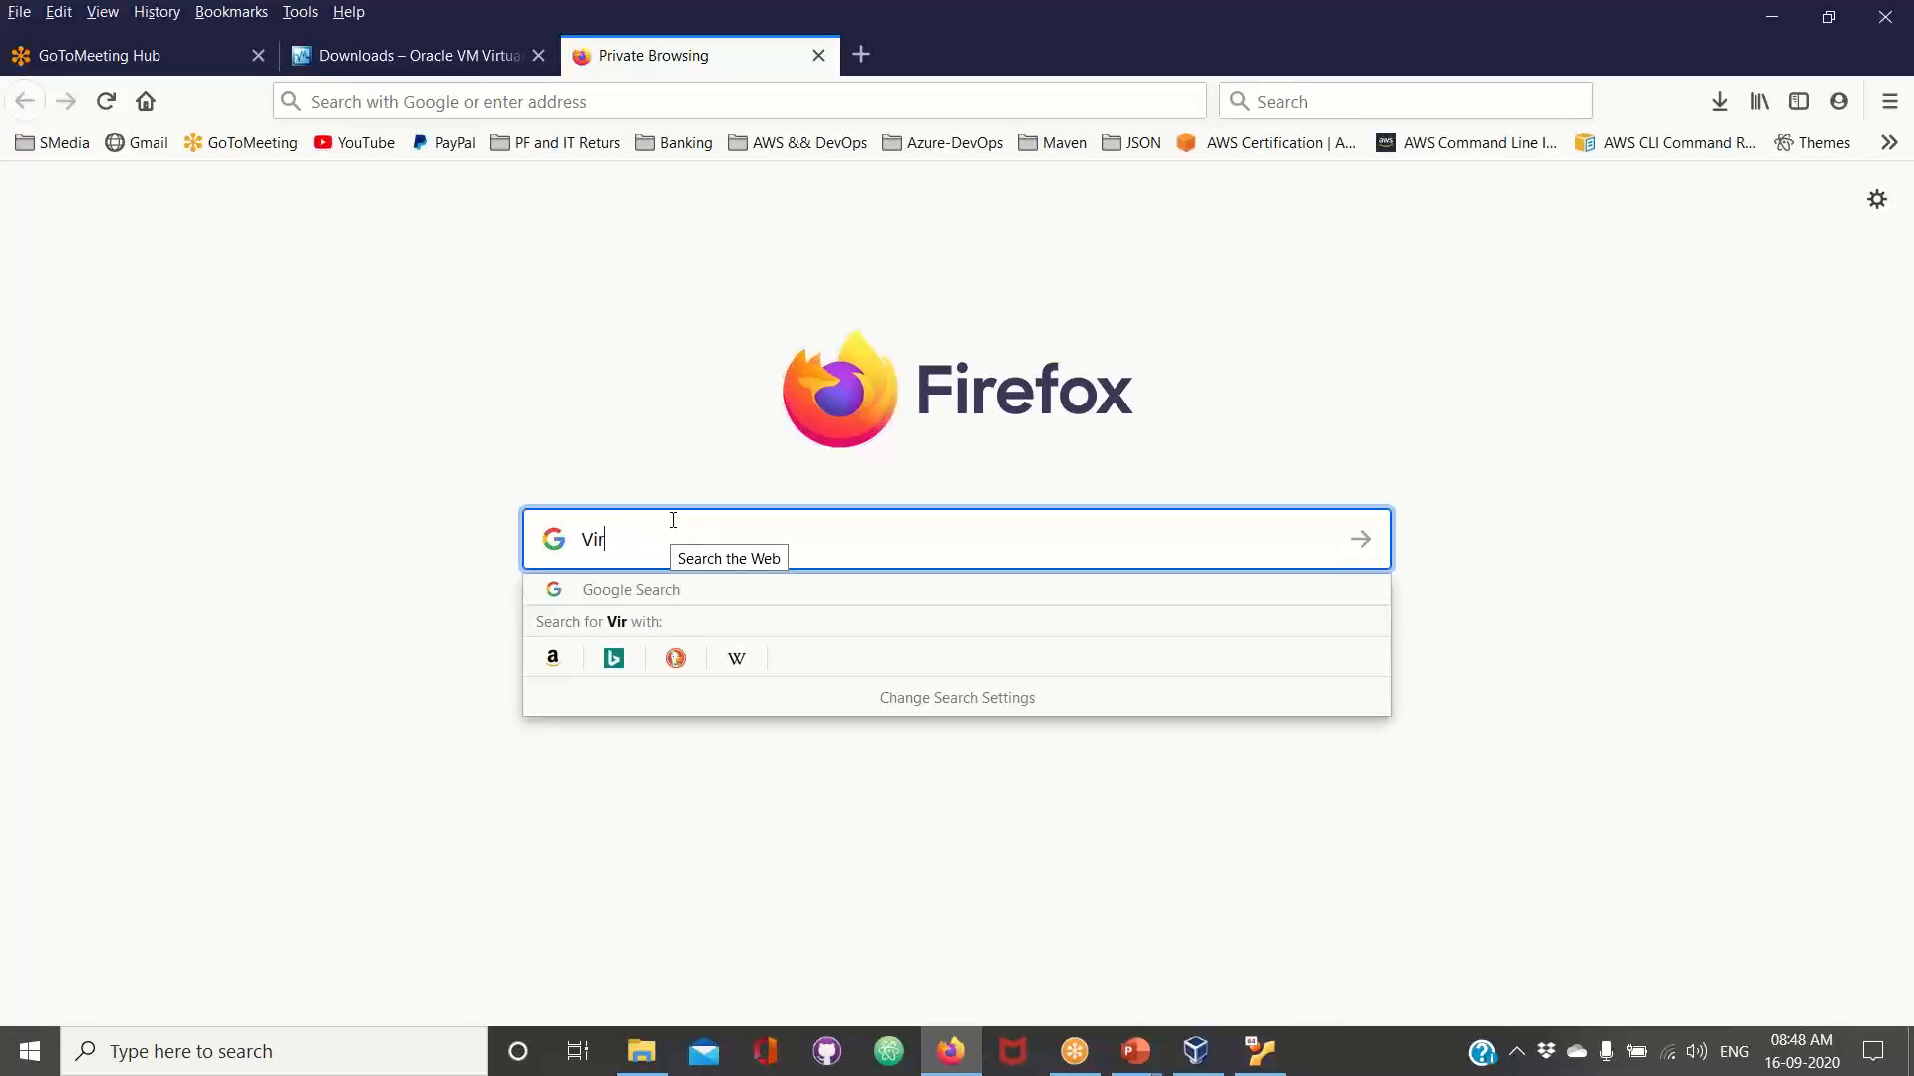
pyautogui.write('tualbox images')
pyautogui.press('Return')
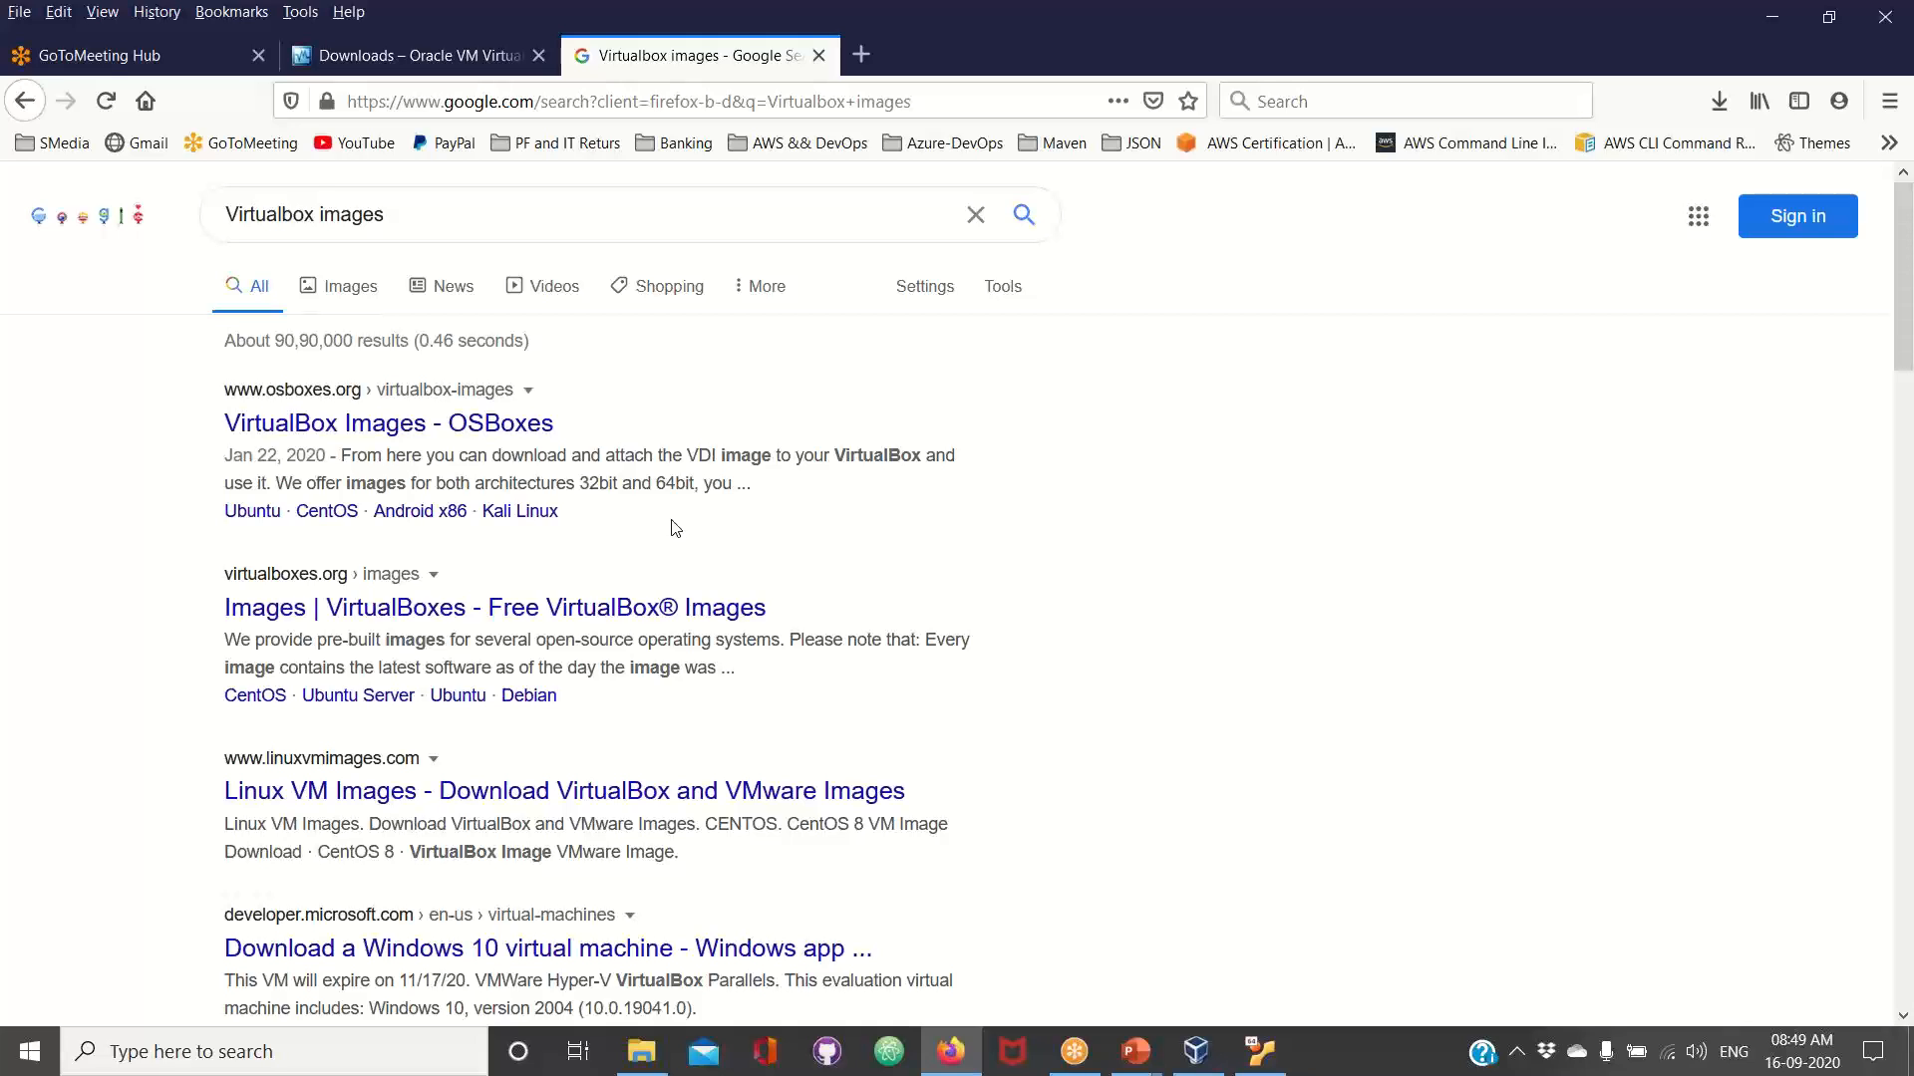
# Open the OSBoxes VirtualBox Images page, dismiss the donation pop-up, and expand the Ubuntu entry in the VDI image list
pyautogui.click(381, 423)
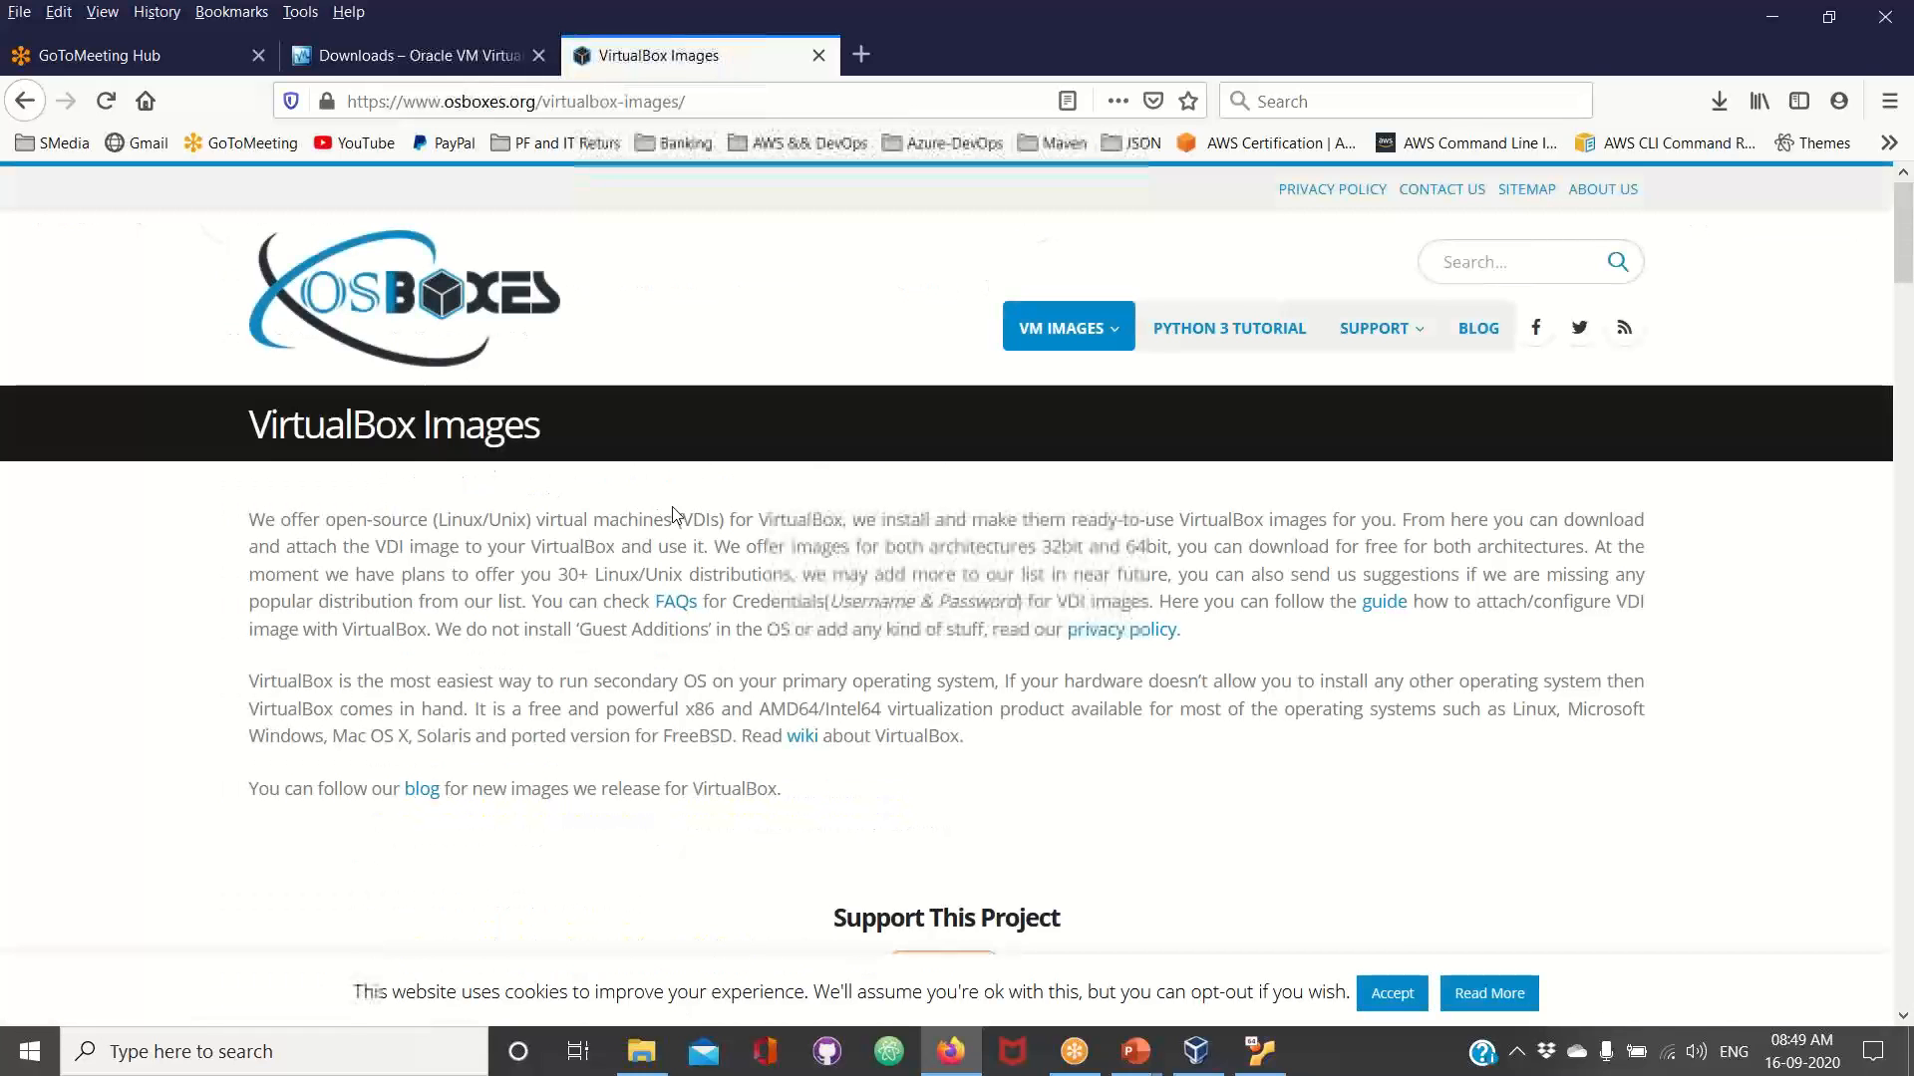
pyautogui.scroll(-6, 672, 511)
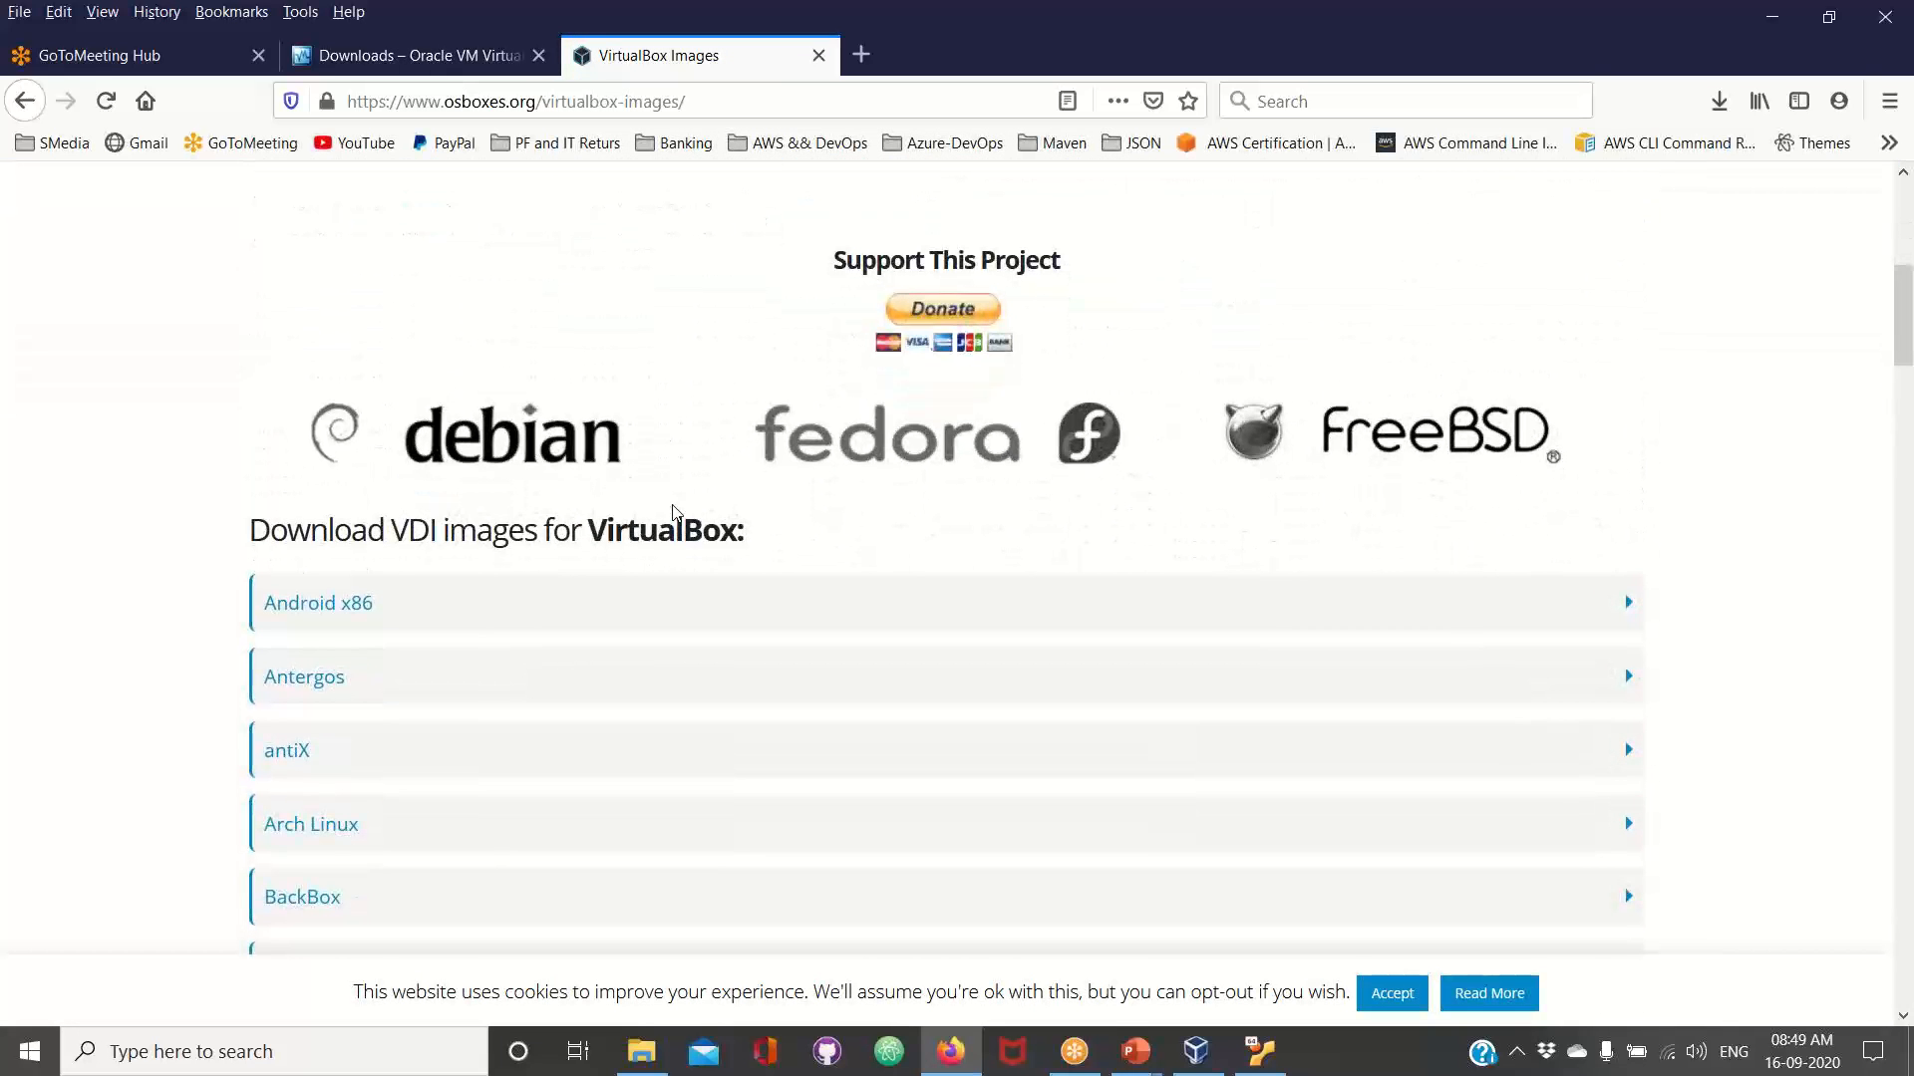
pyautogui.scroll(-3, 463, 627)
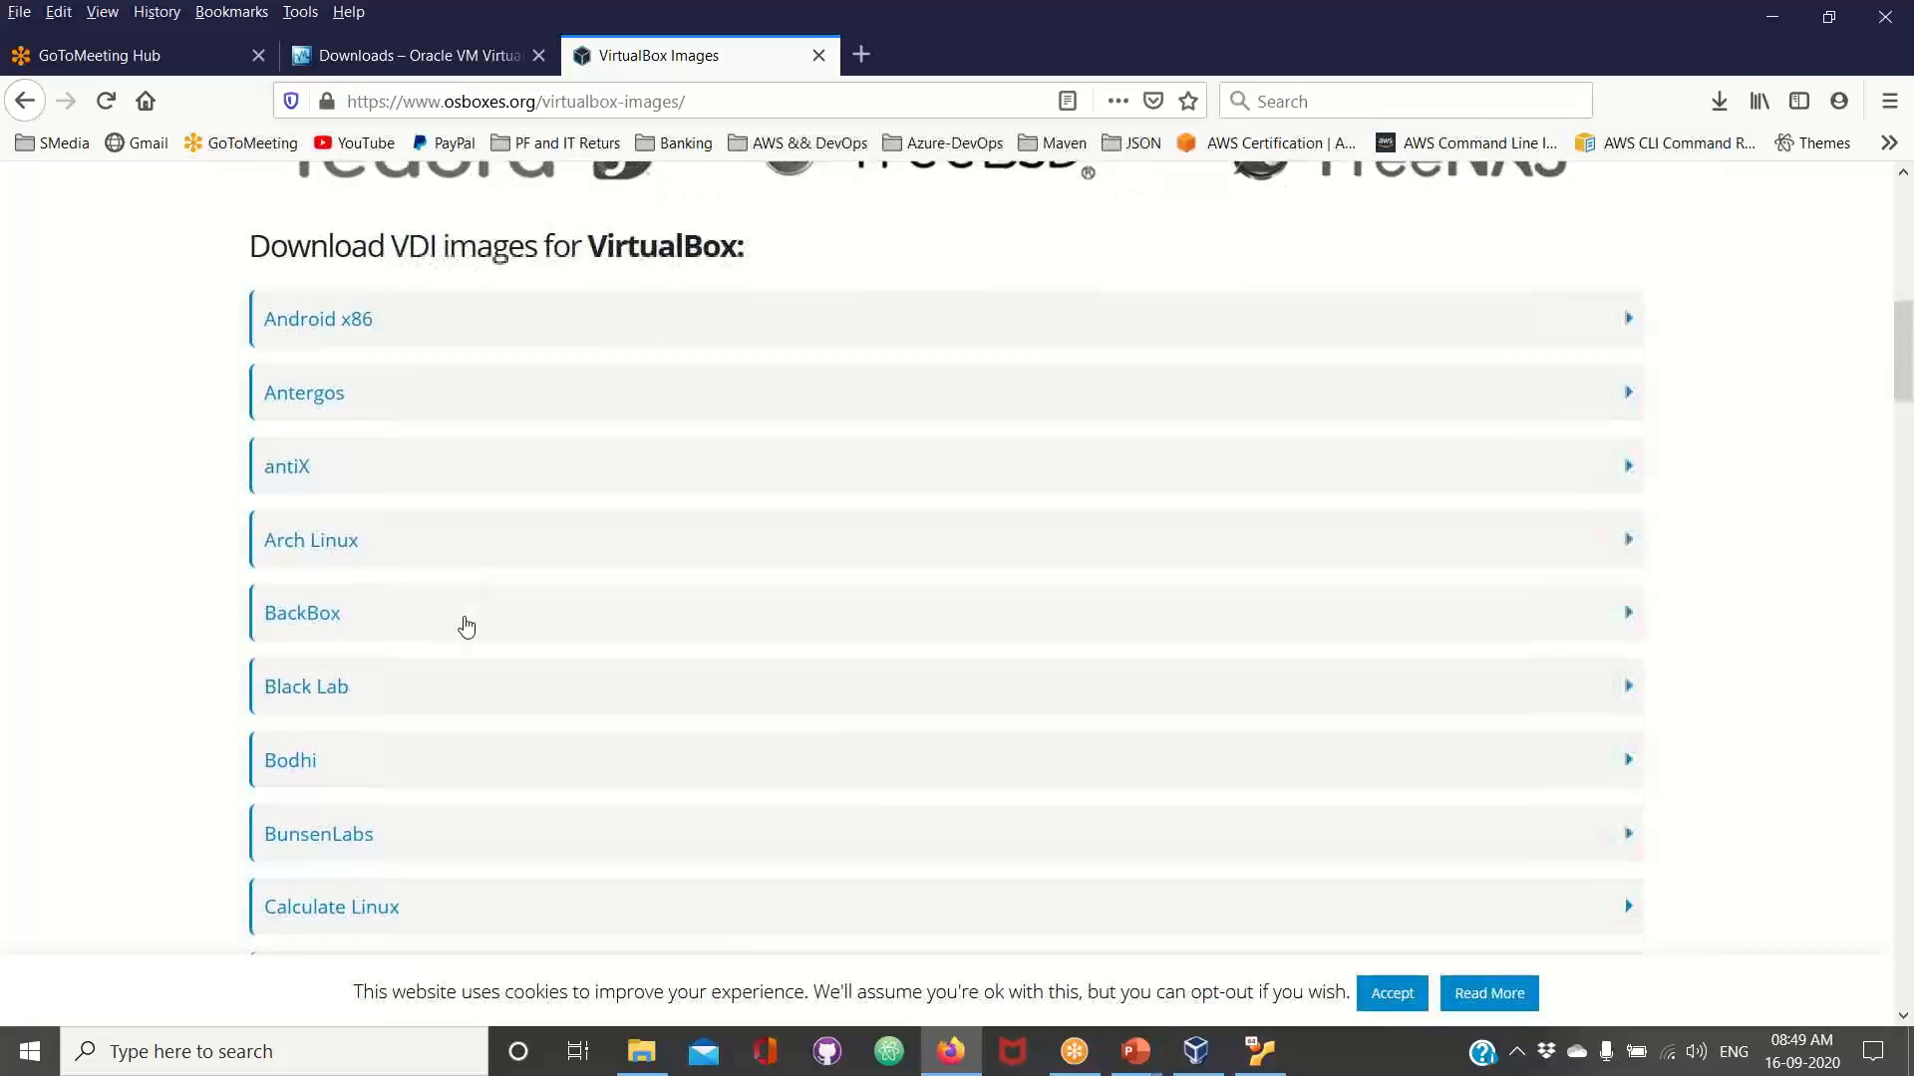
pyautogui.scroll(-5, 465, 626)
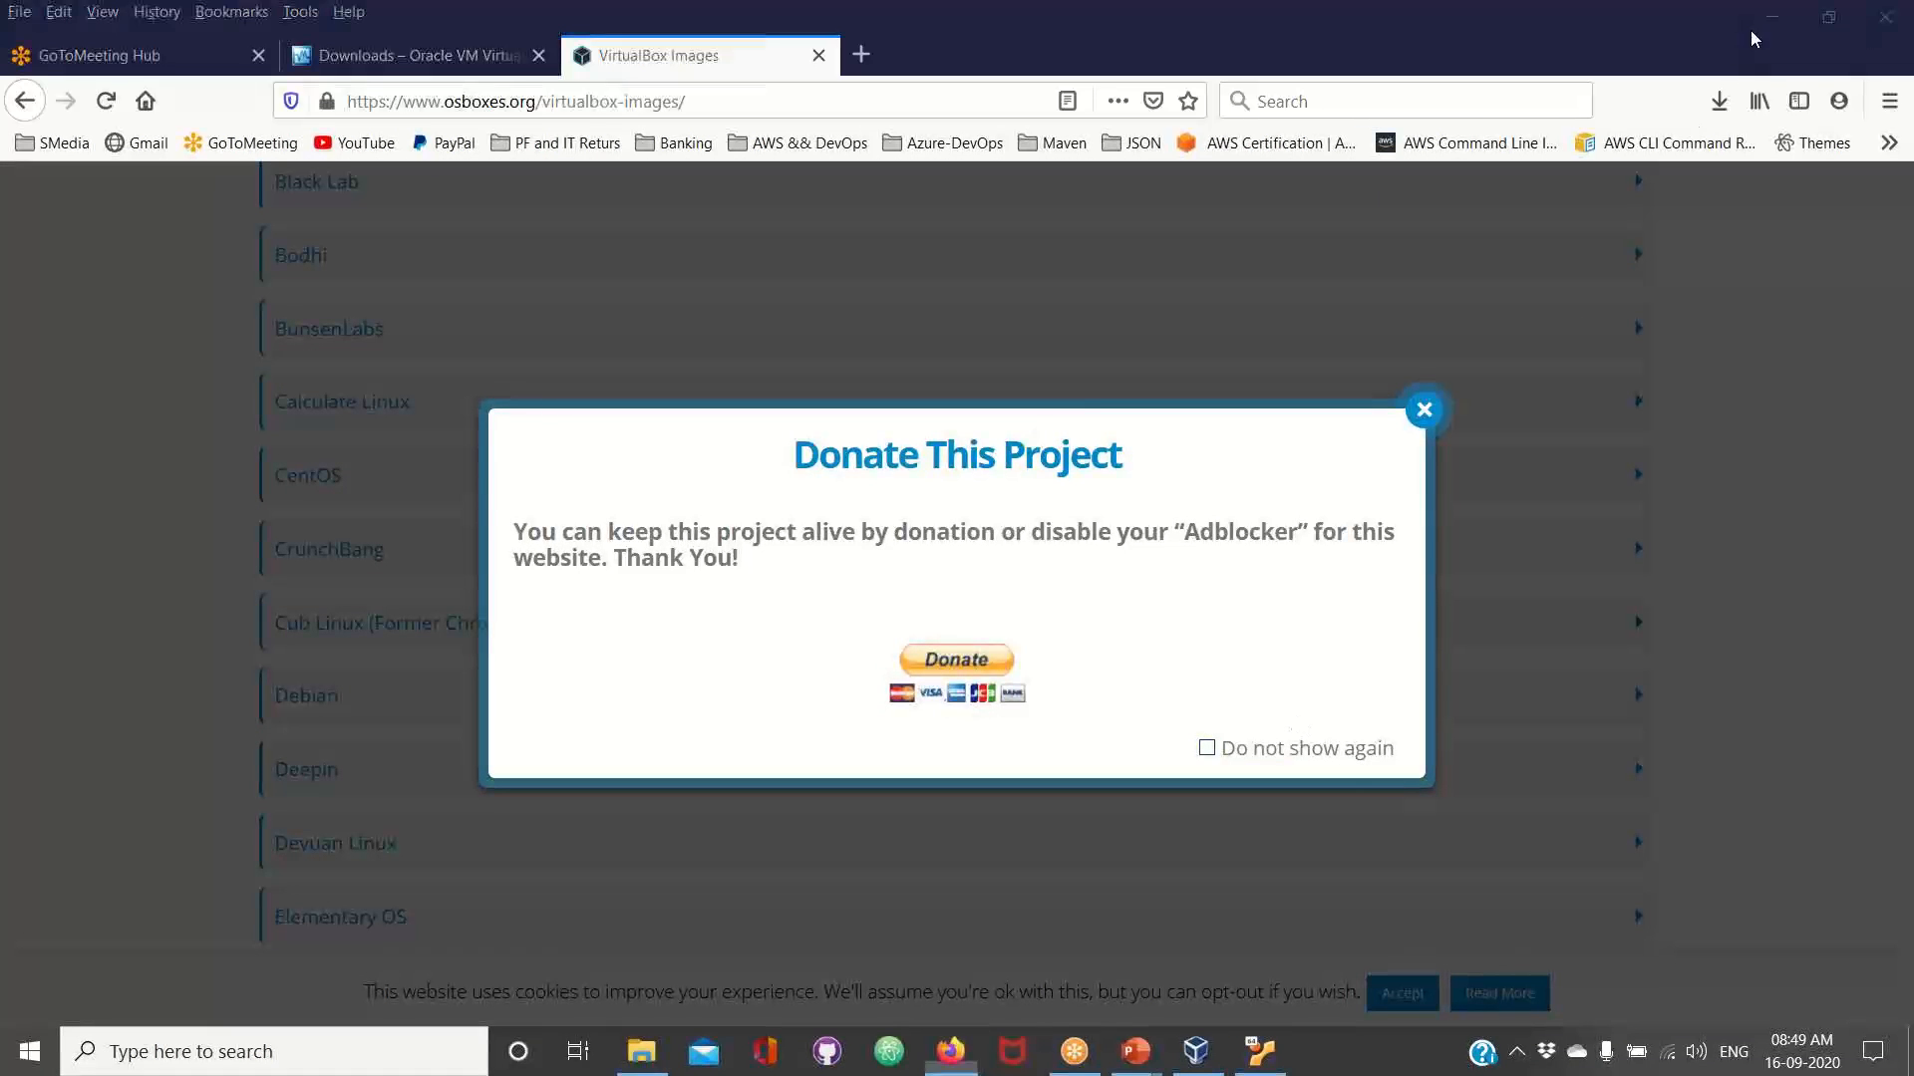
pyautogui.click(1424, 409)
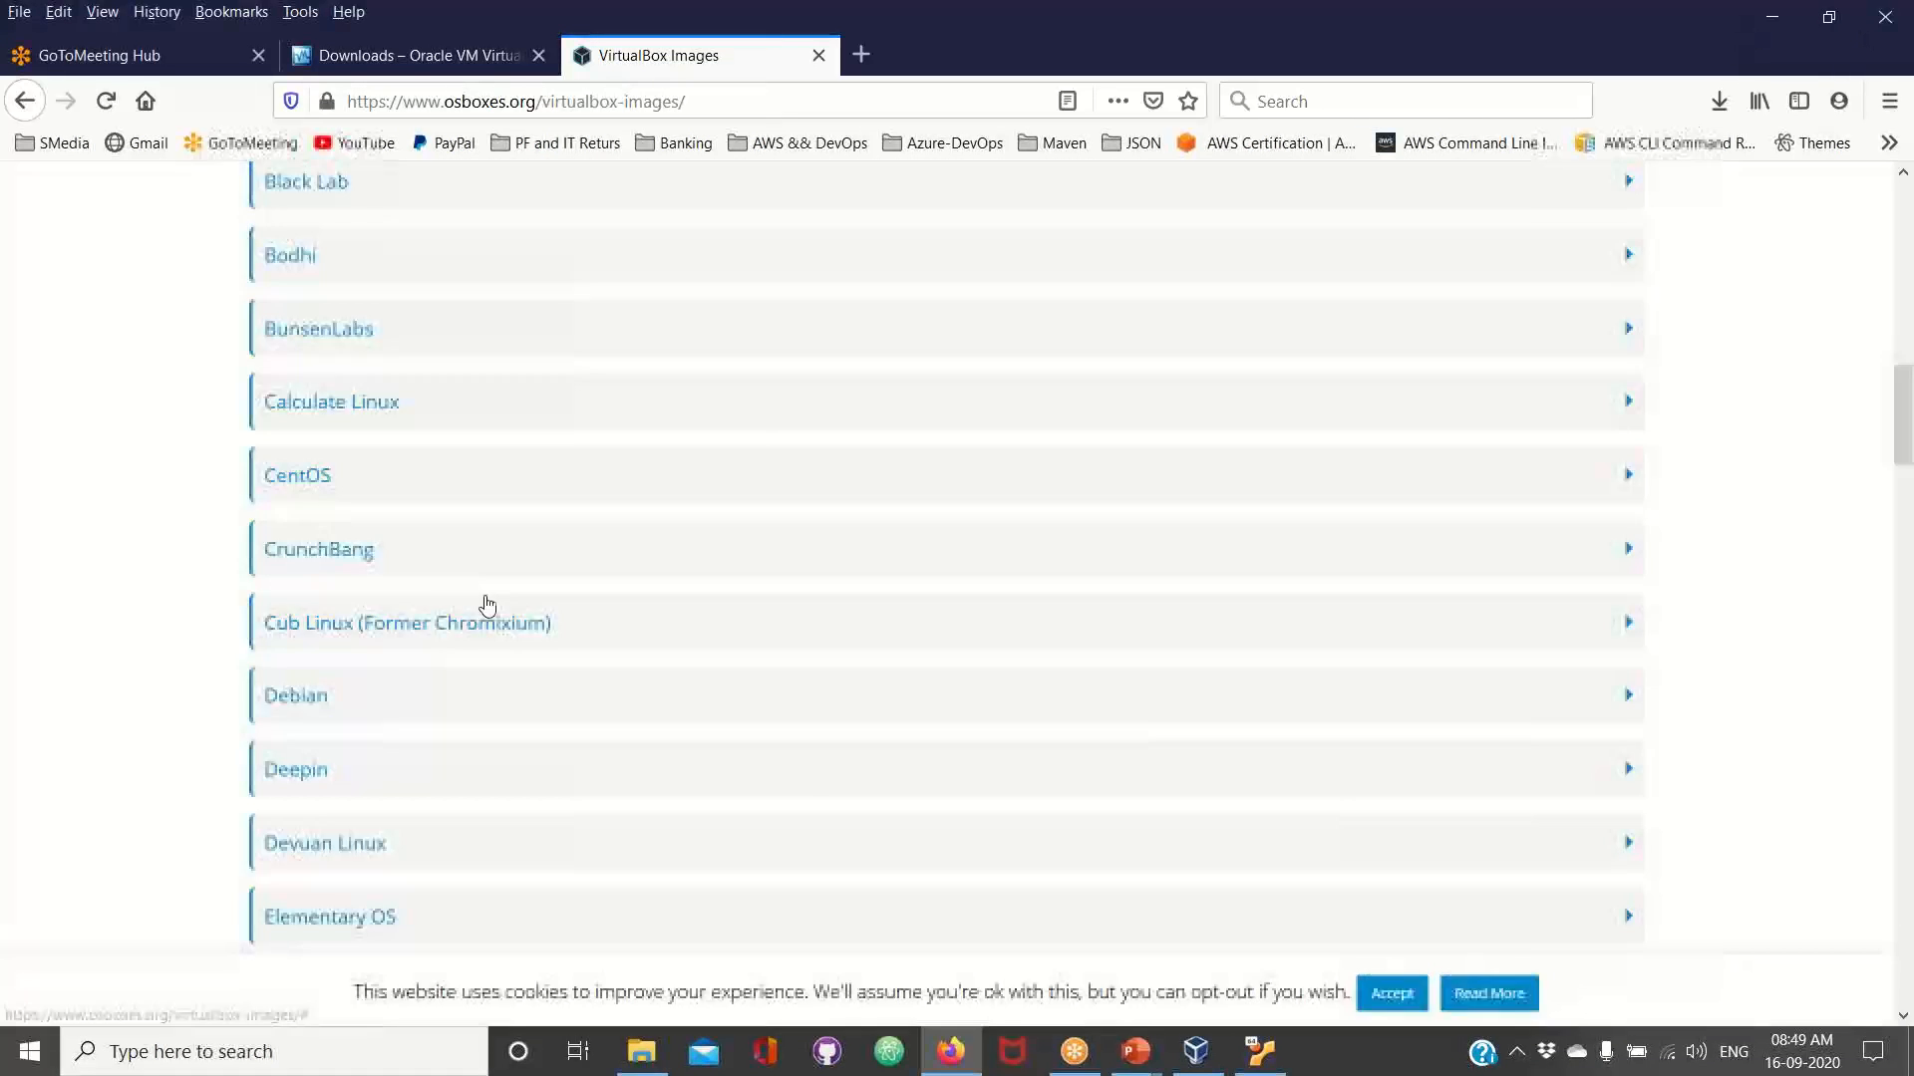
pyautogui.scroll(-5, 460, 608)
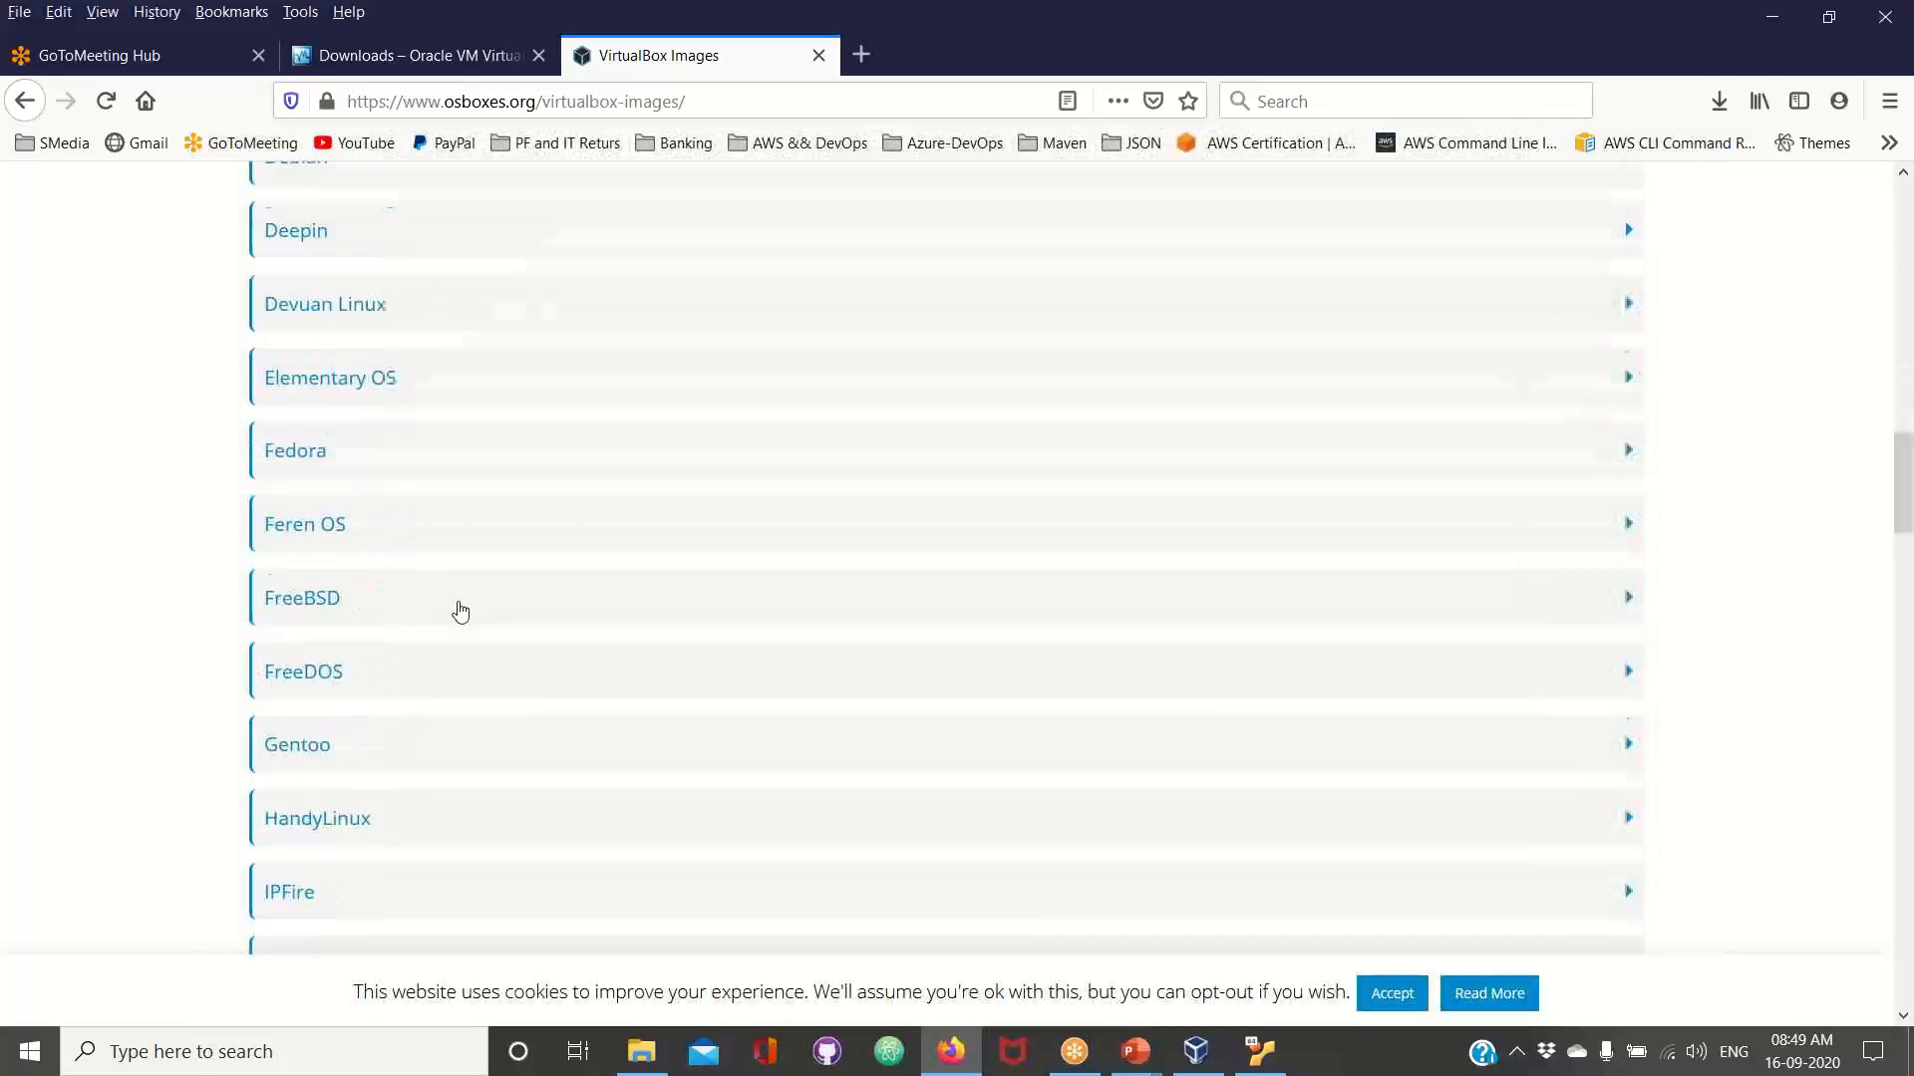
pyautogui.scroll(-2, 459, 611)
pyautogui.scroll(-8, 462, 610)
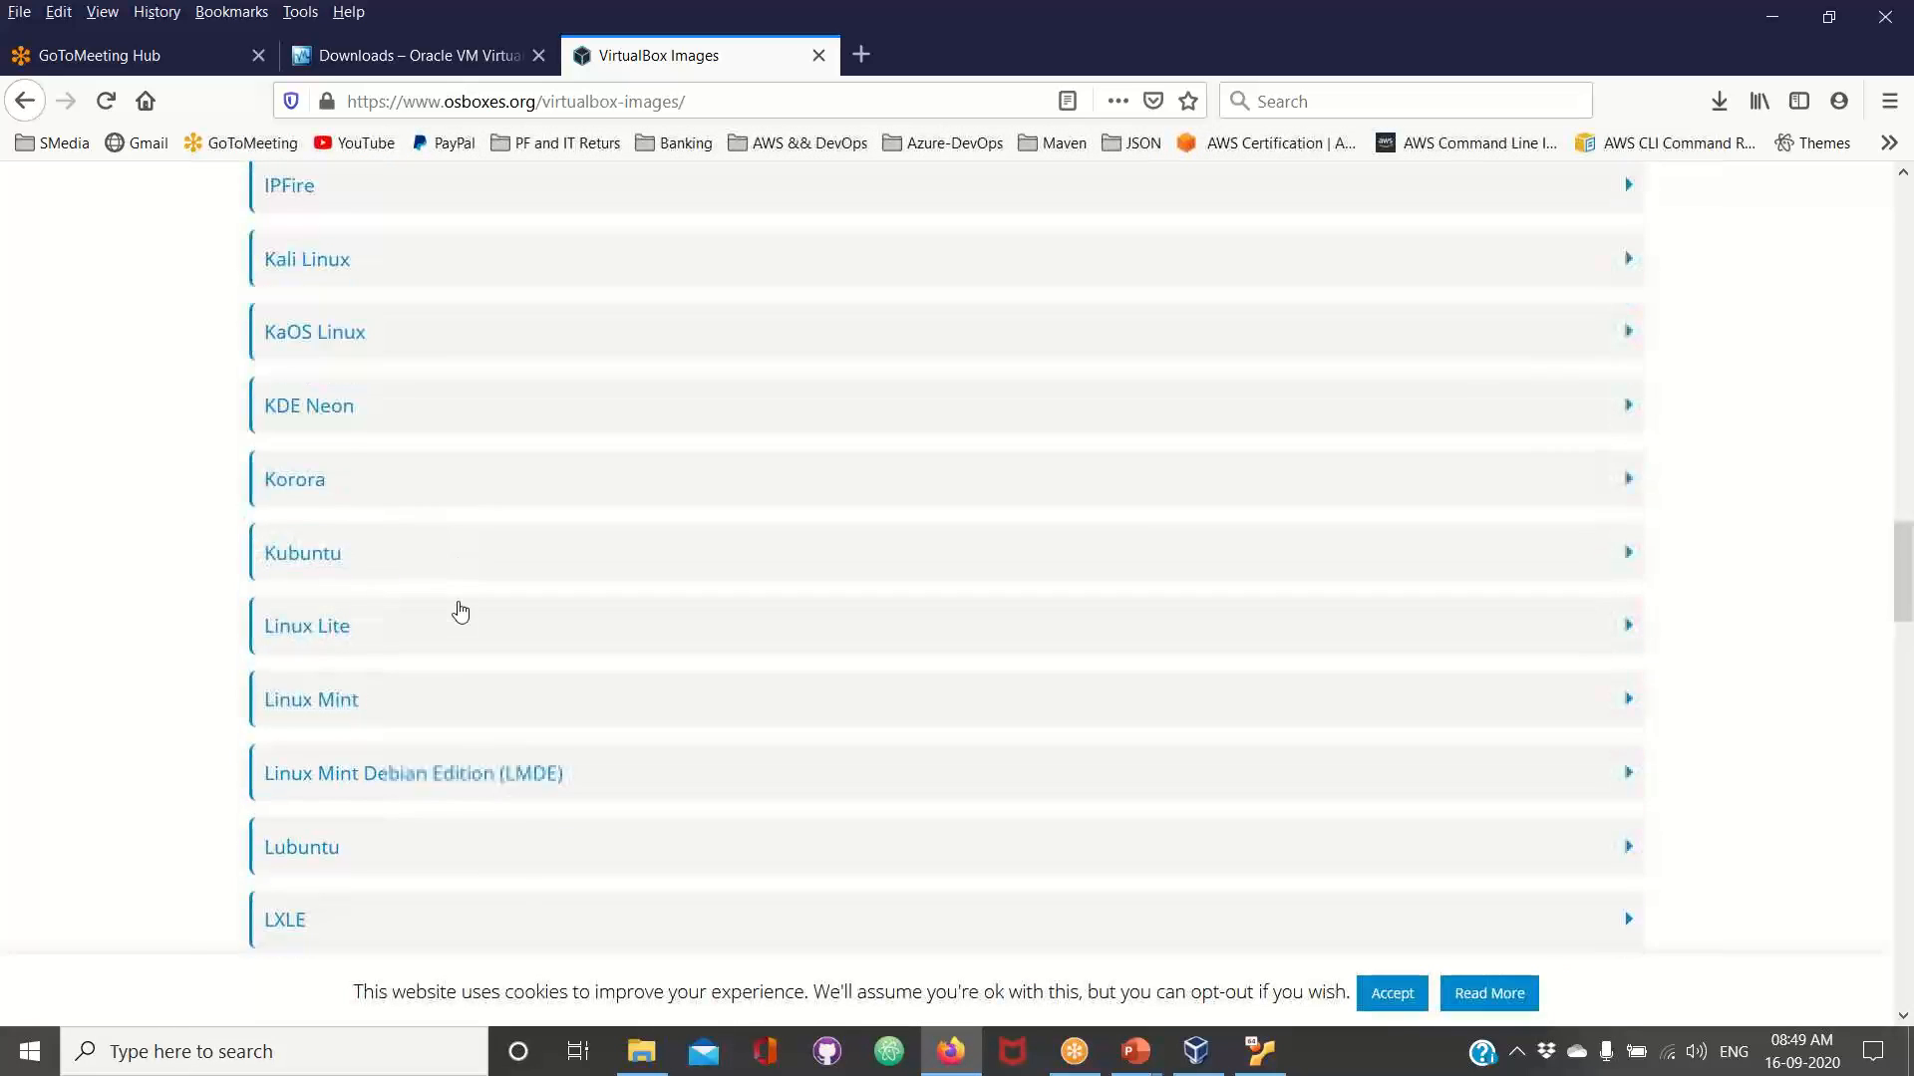
pyautogui.scroll(-12, 460, 611)
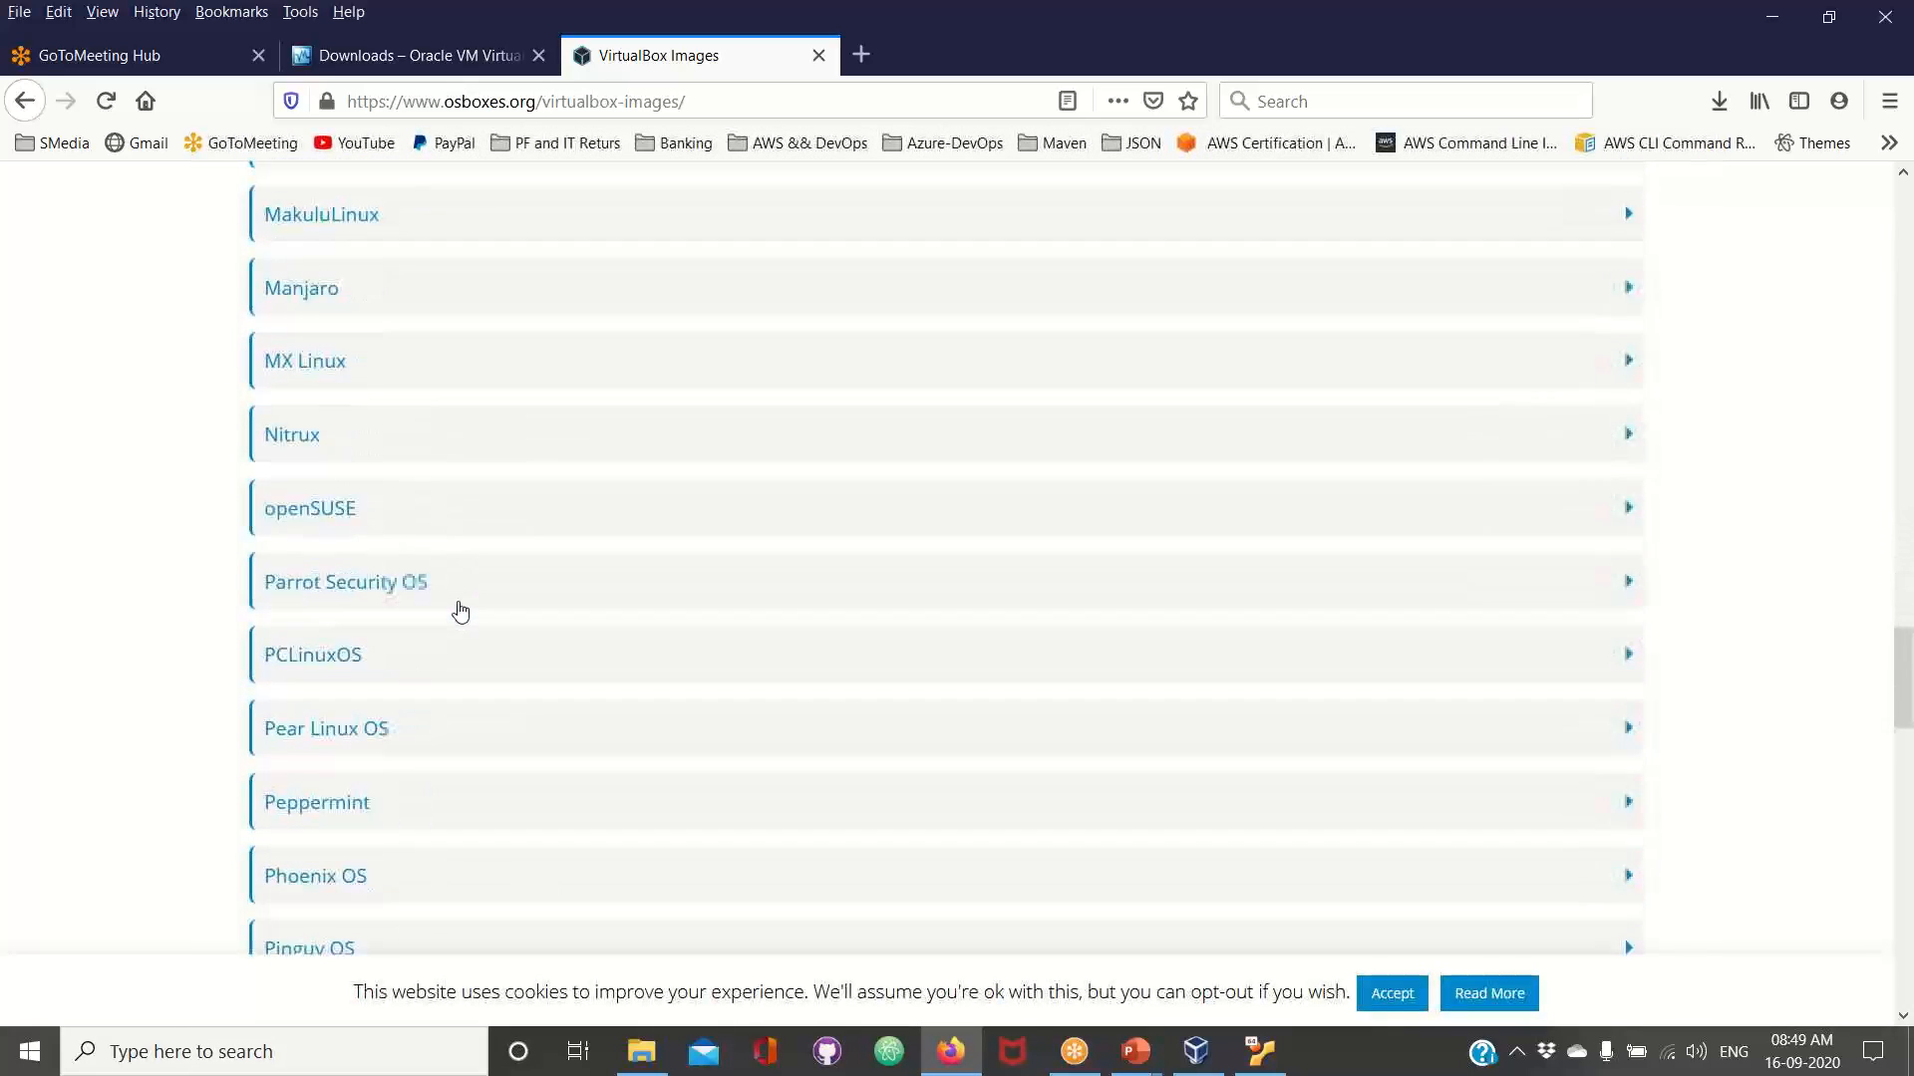
pyautogui.scroll(-6, 459, 611)
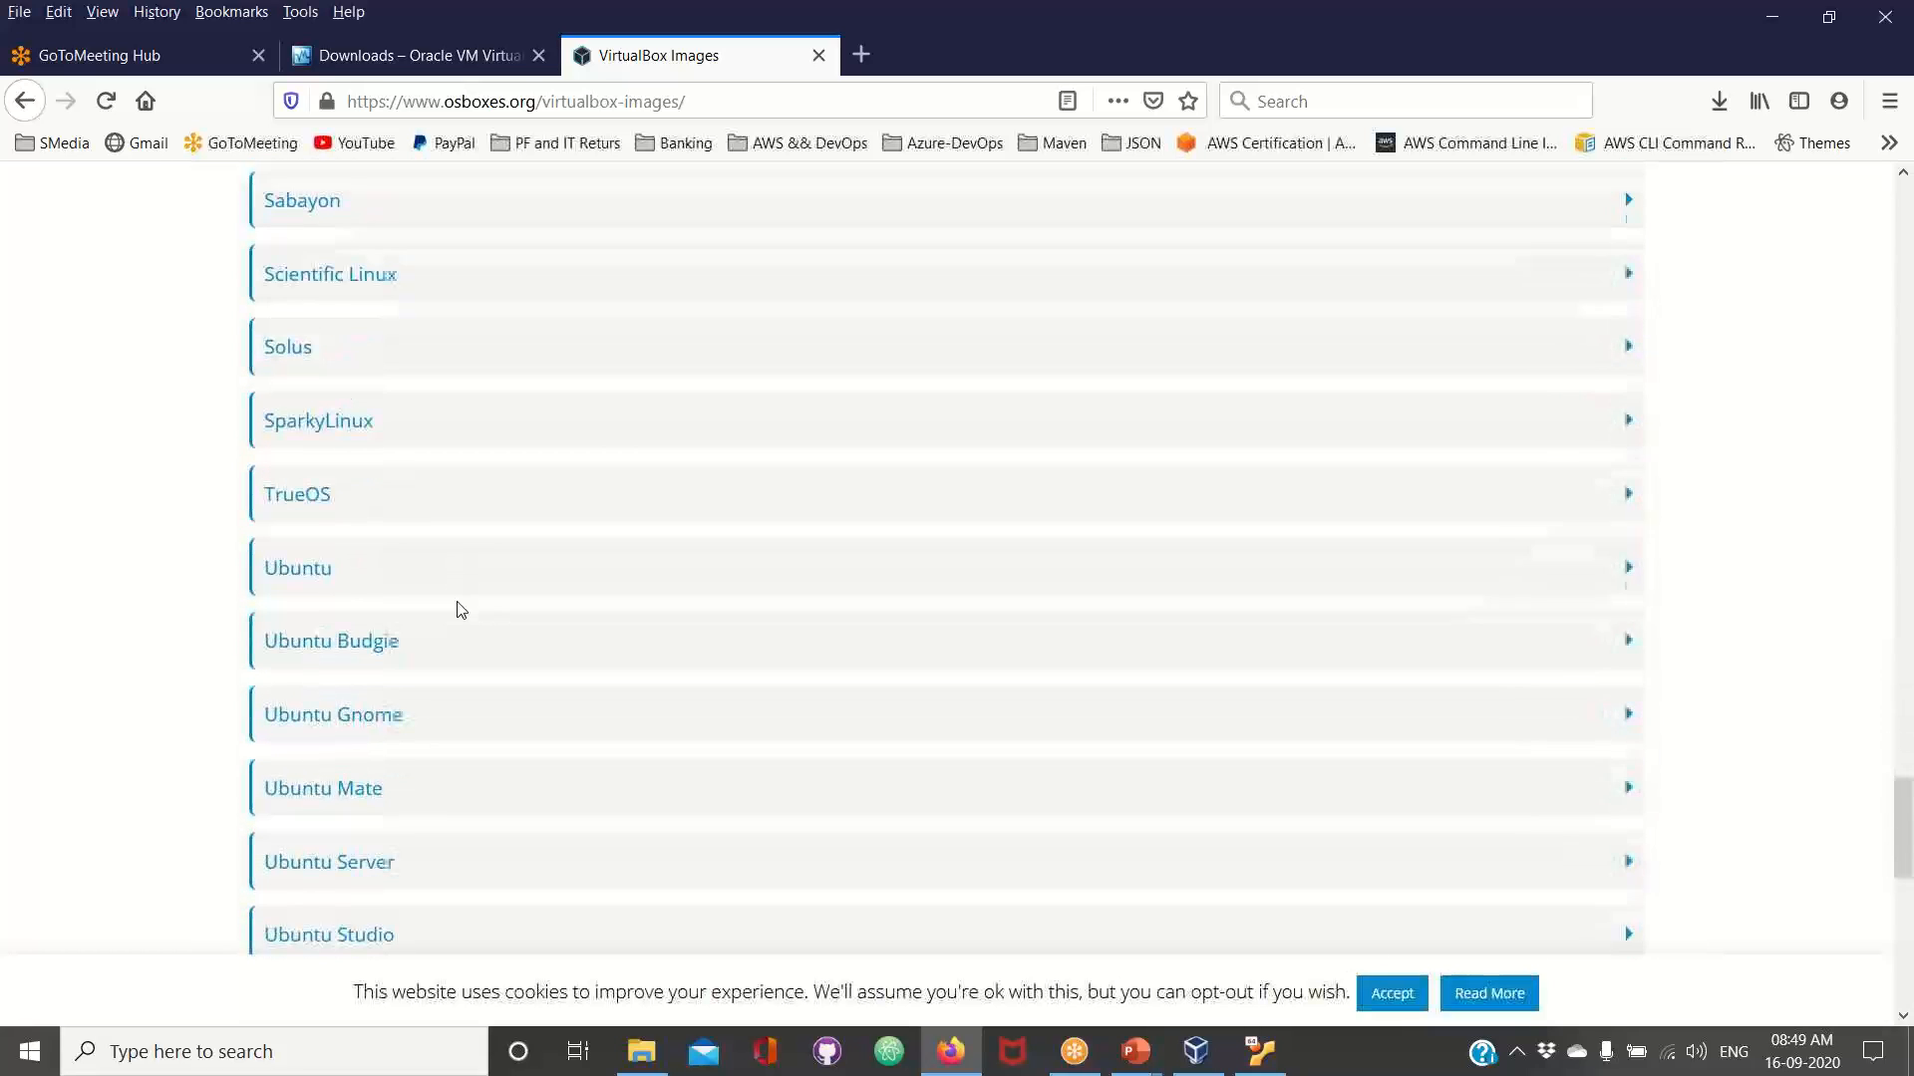
pyautogui.click(311, 589)
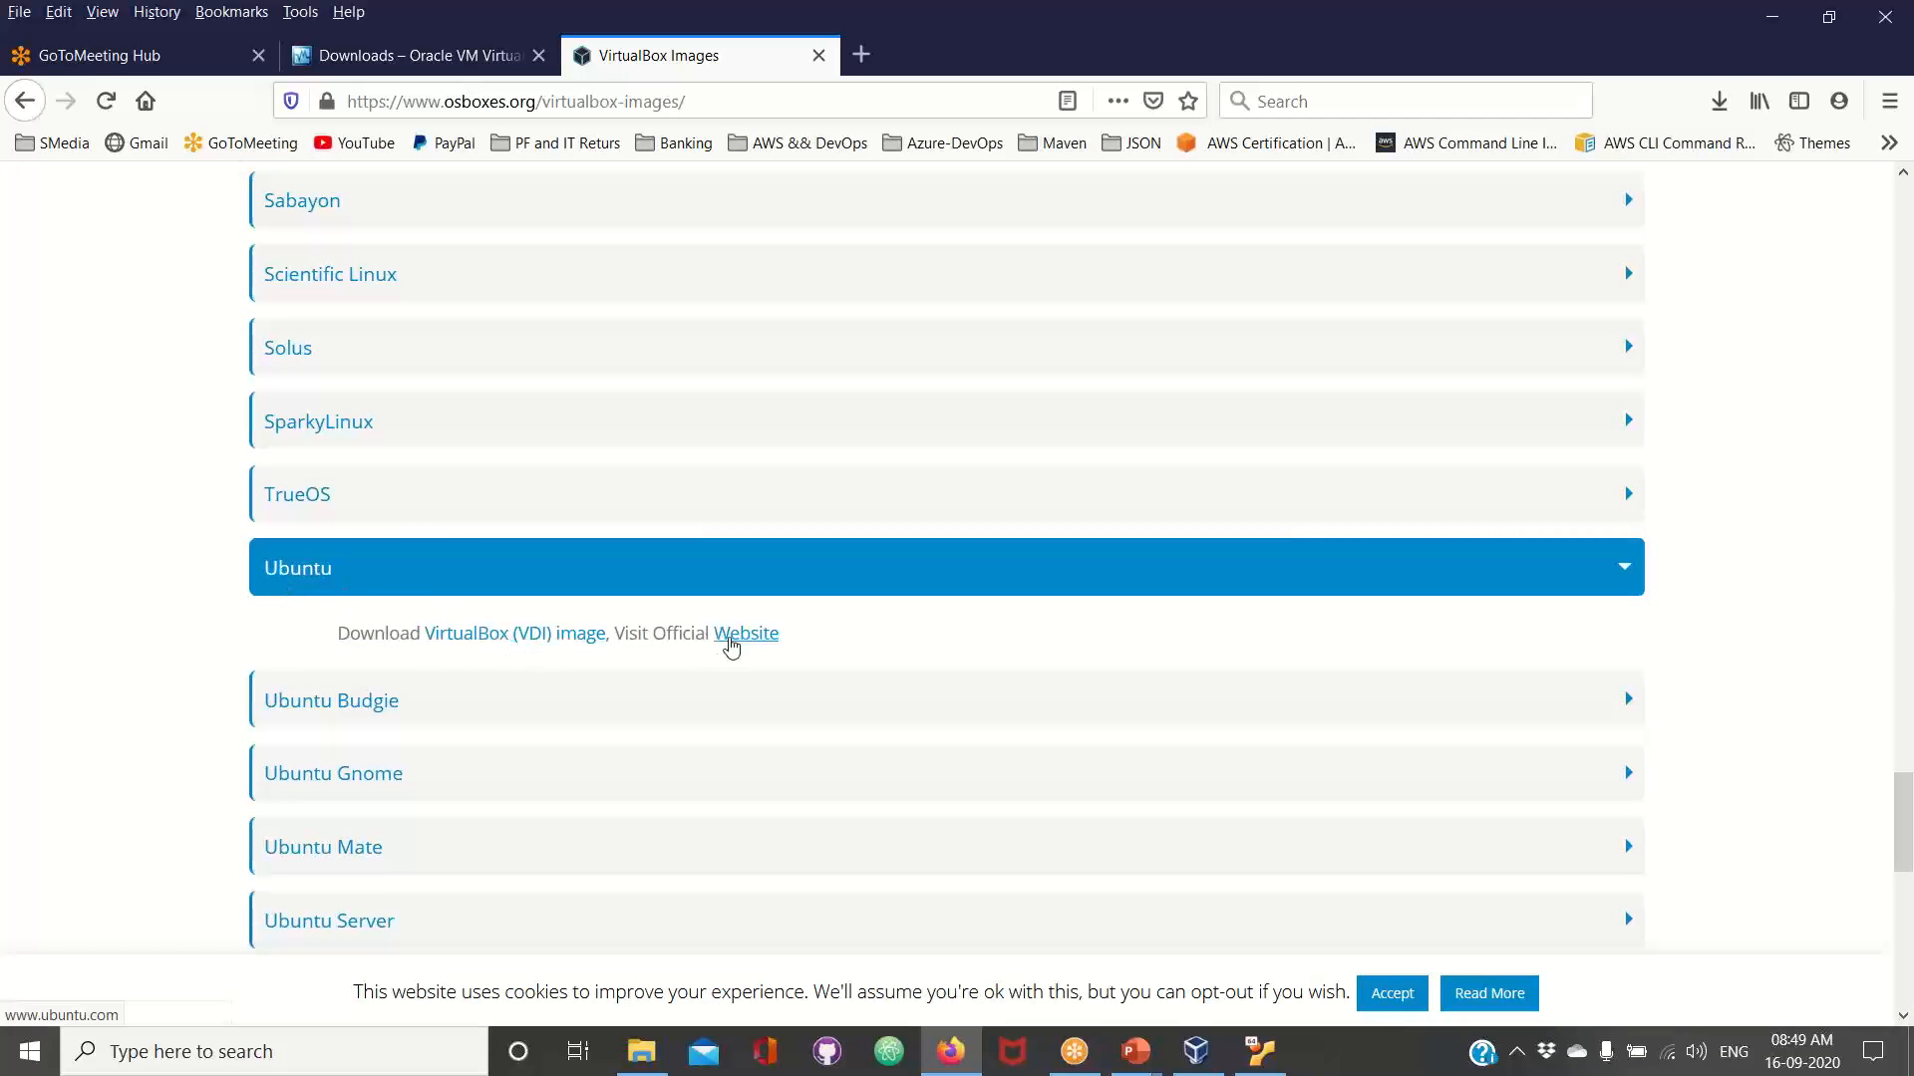
# Open the official Ubuntu website linked under the Ubuntu entry and skim its home page
pyautogui.click(754, 646)
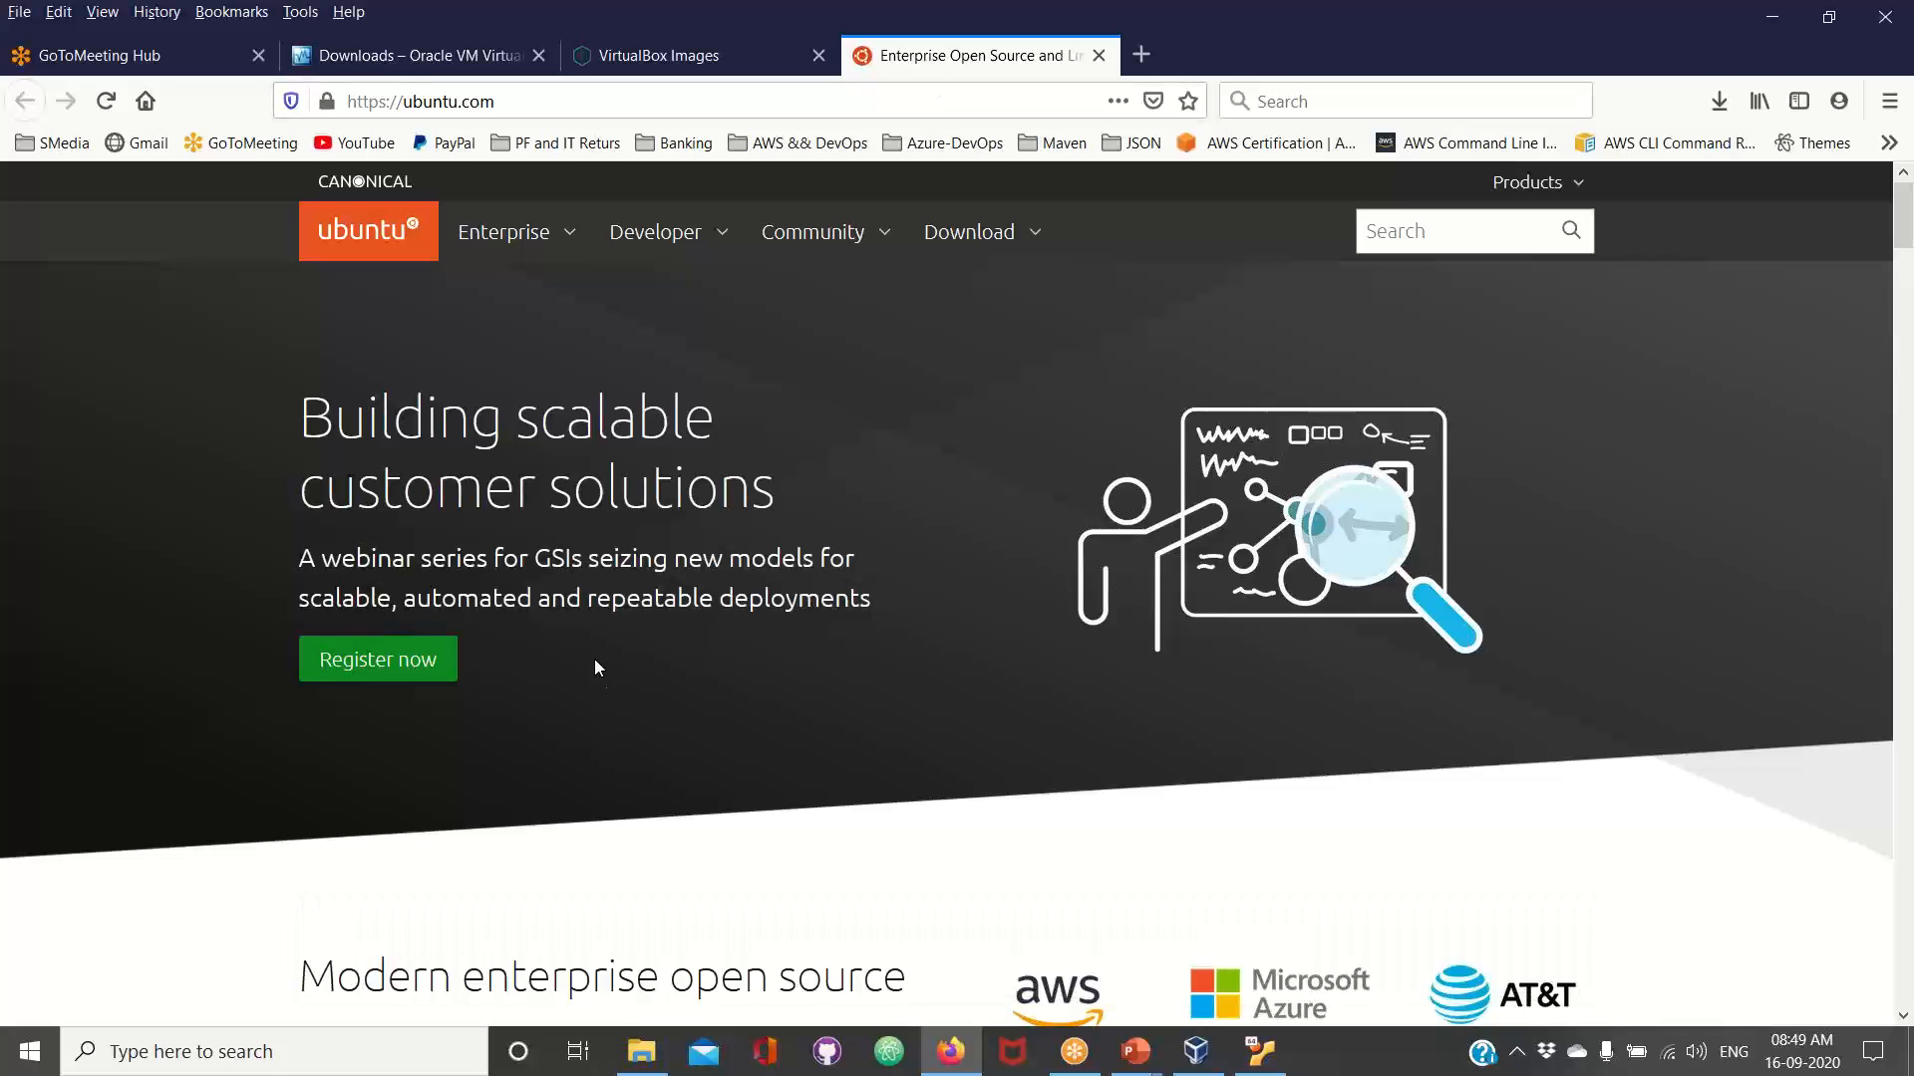
pyautogui.scroll(-3, 594, 660)
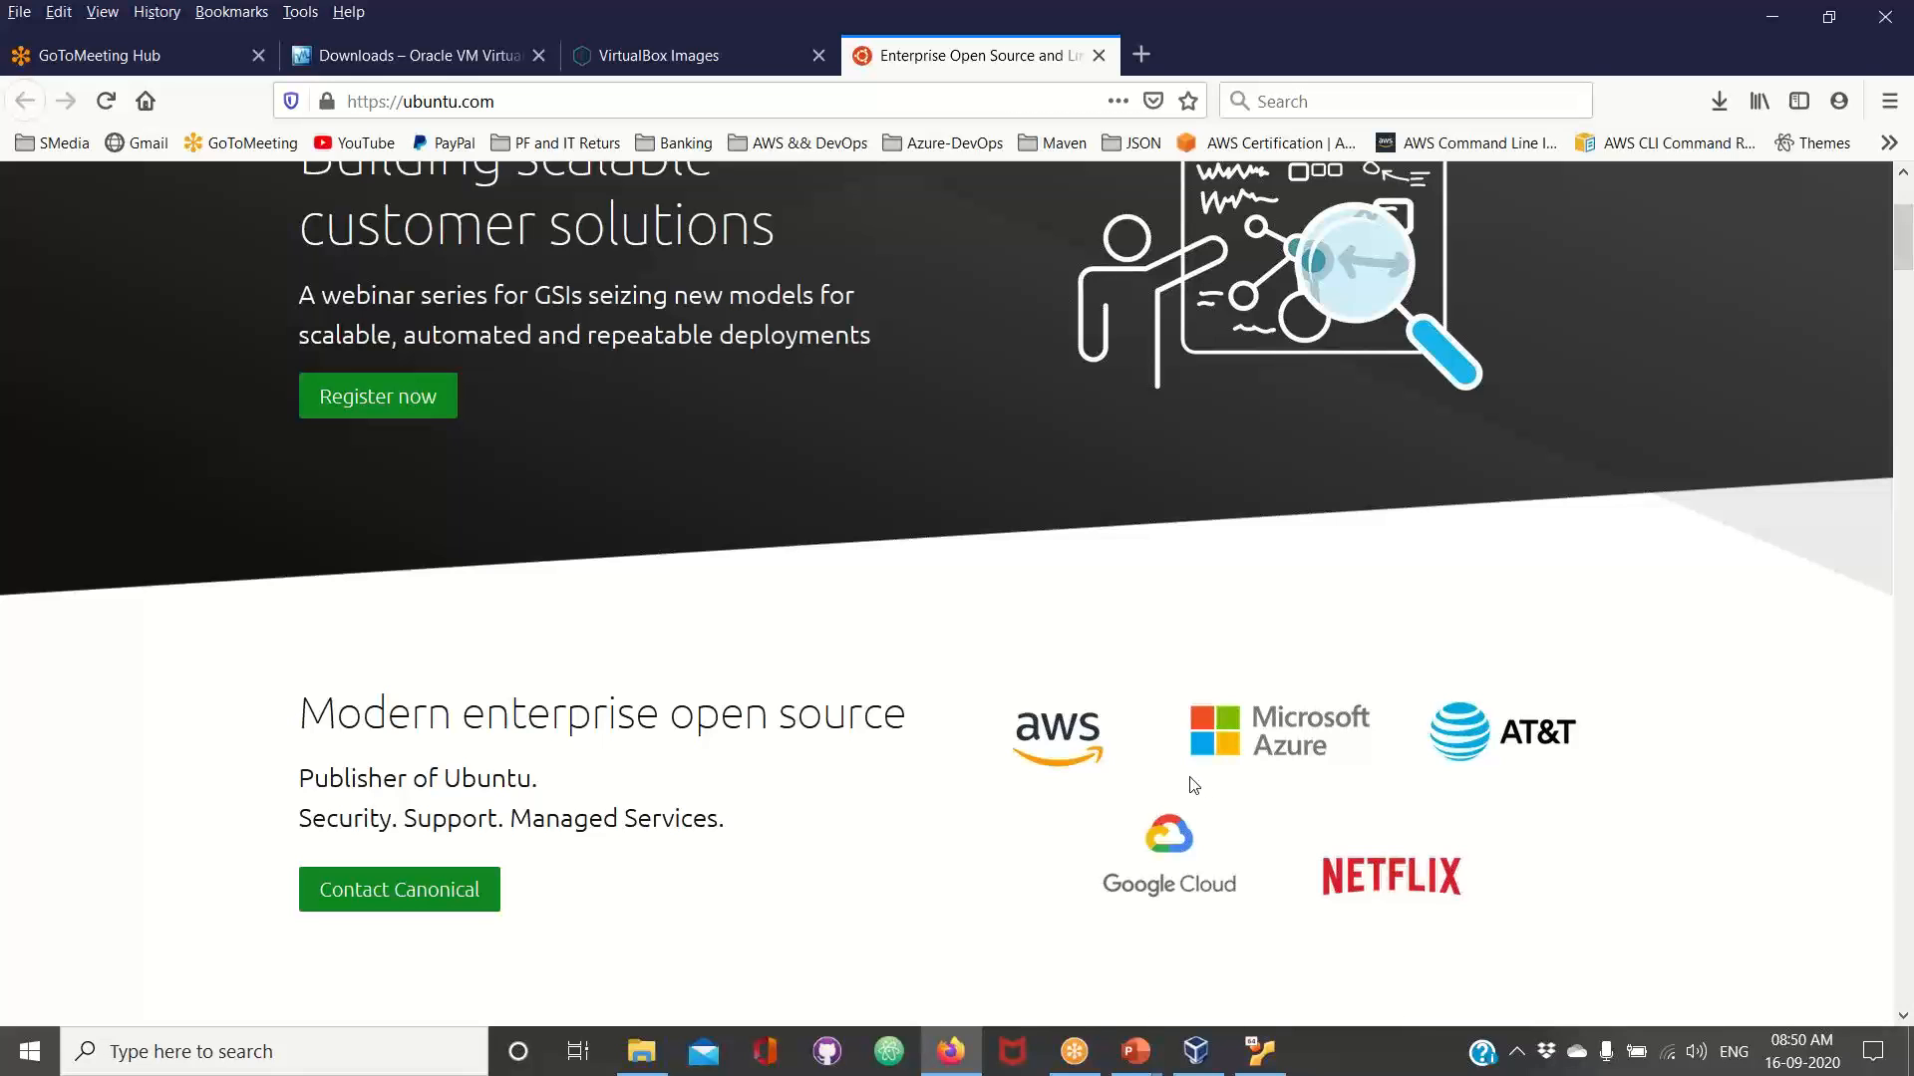
pyautogui.scroll(-4, 815, 683)
pyautogui.scroll(6, 815, 683)
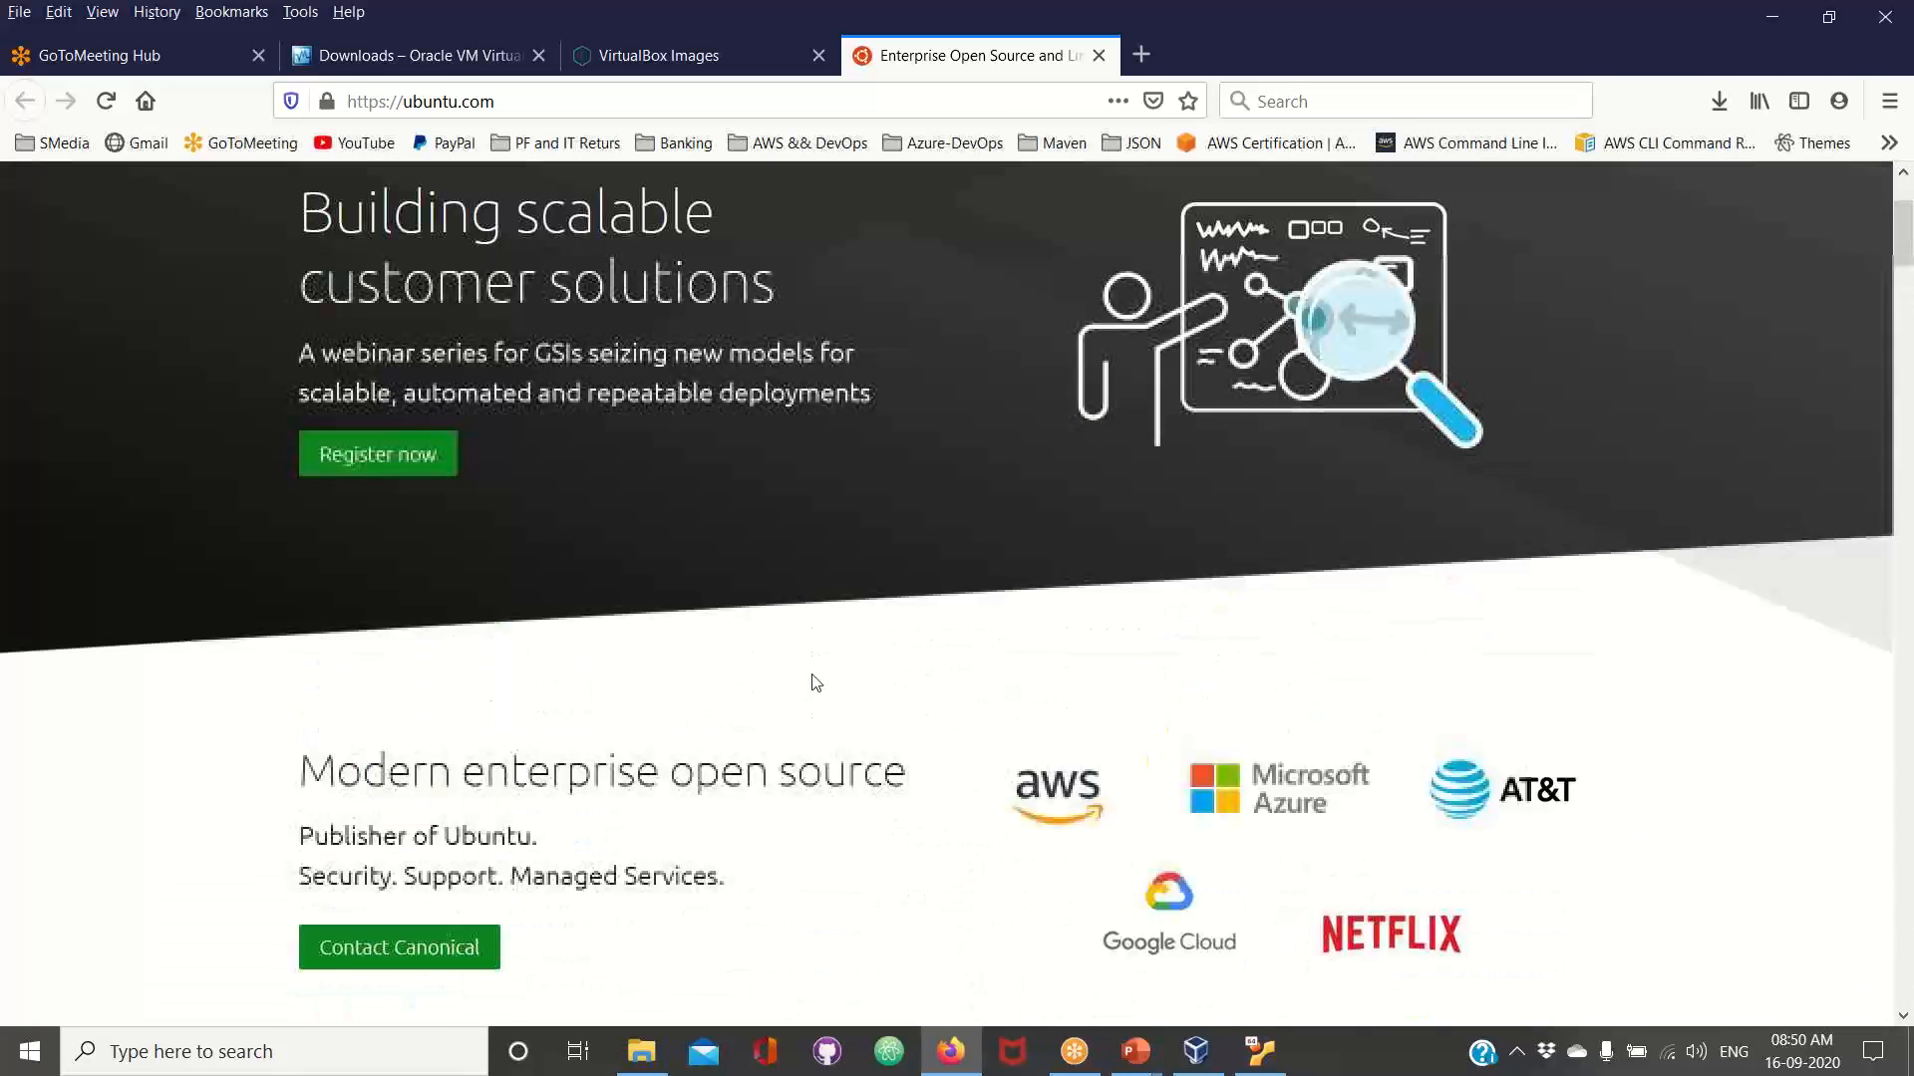
# Request the Ubuntu Desktop 20.04 LTS download and cancel saving the ubuntu-20.04.1-desktop-amd64.iso file
pyautogui.click(954, 239)
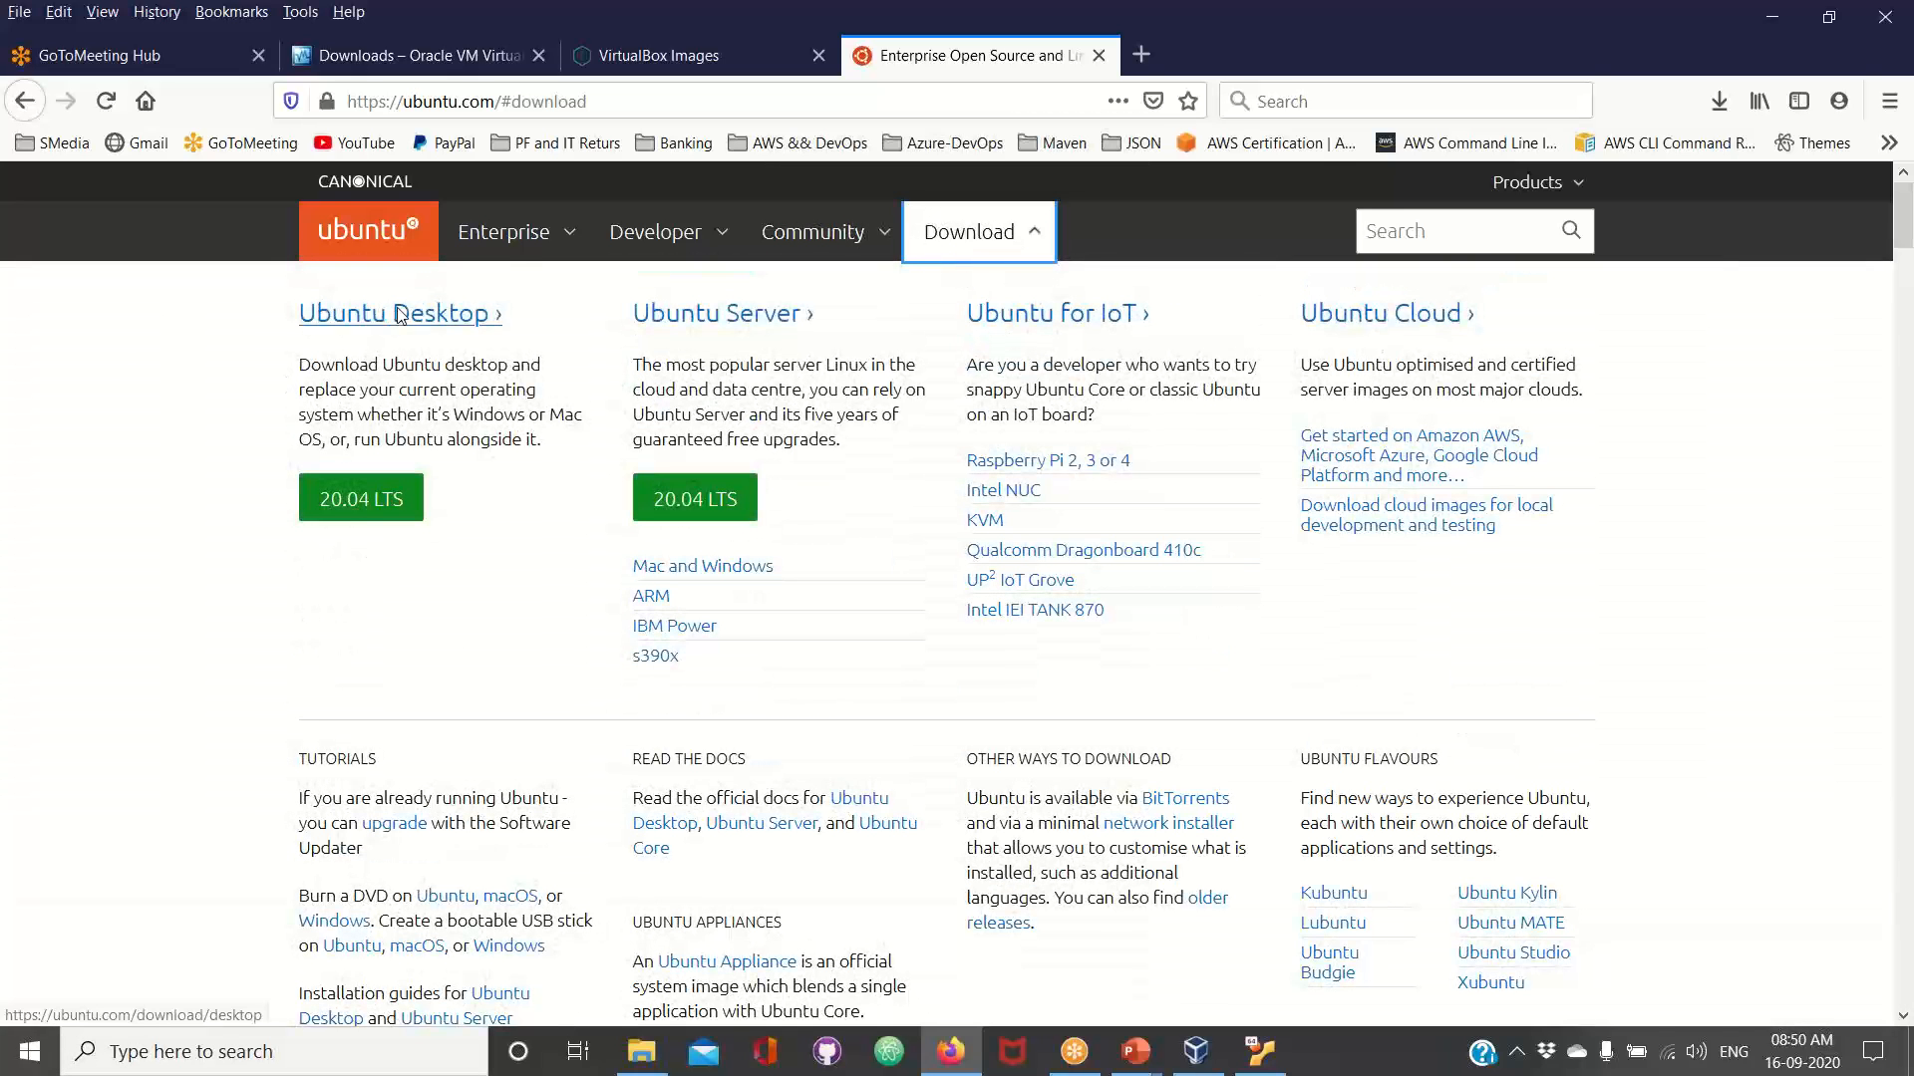
pyautogui.click(358, 500)
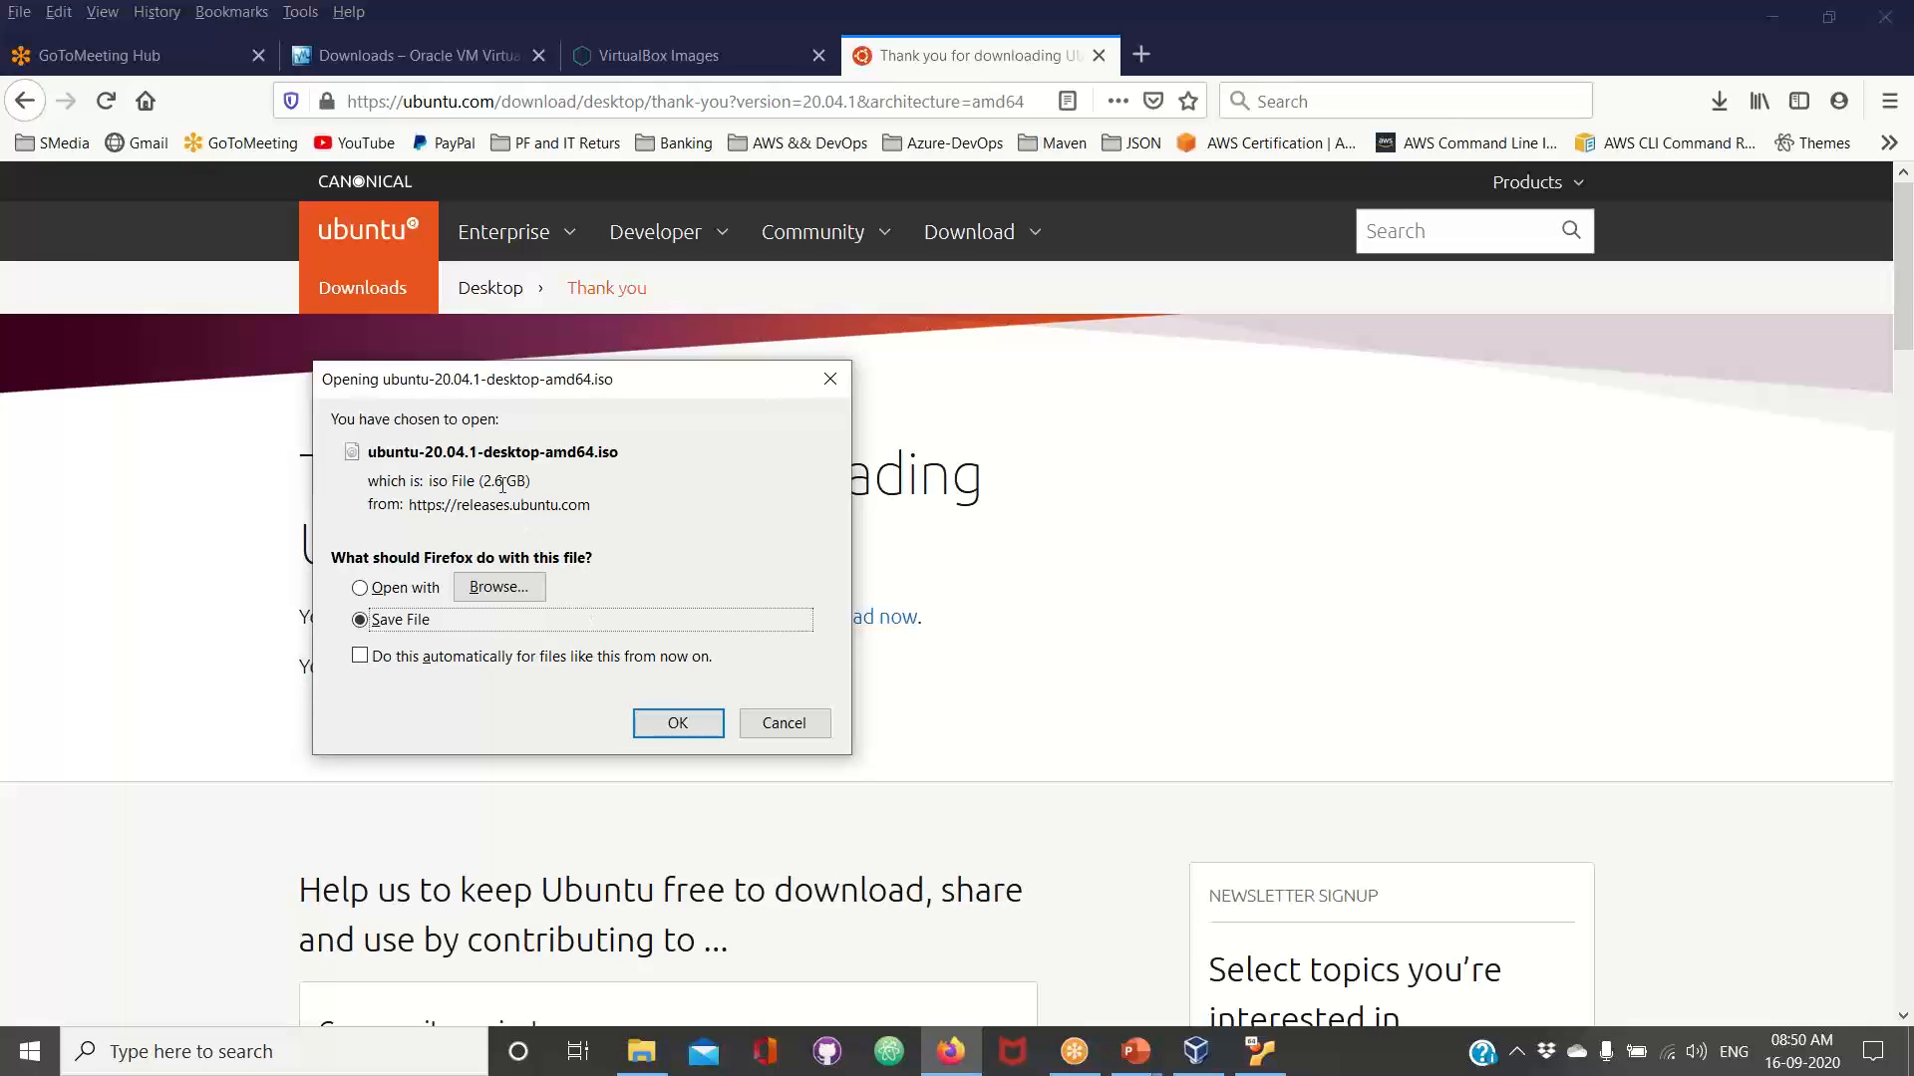
pyautogui.click(493, 484)
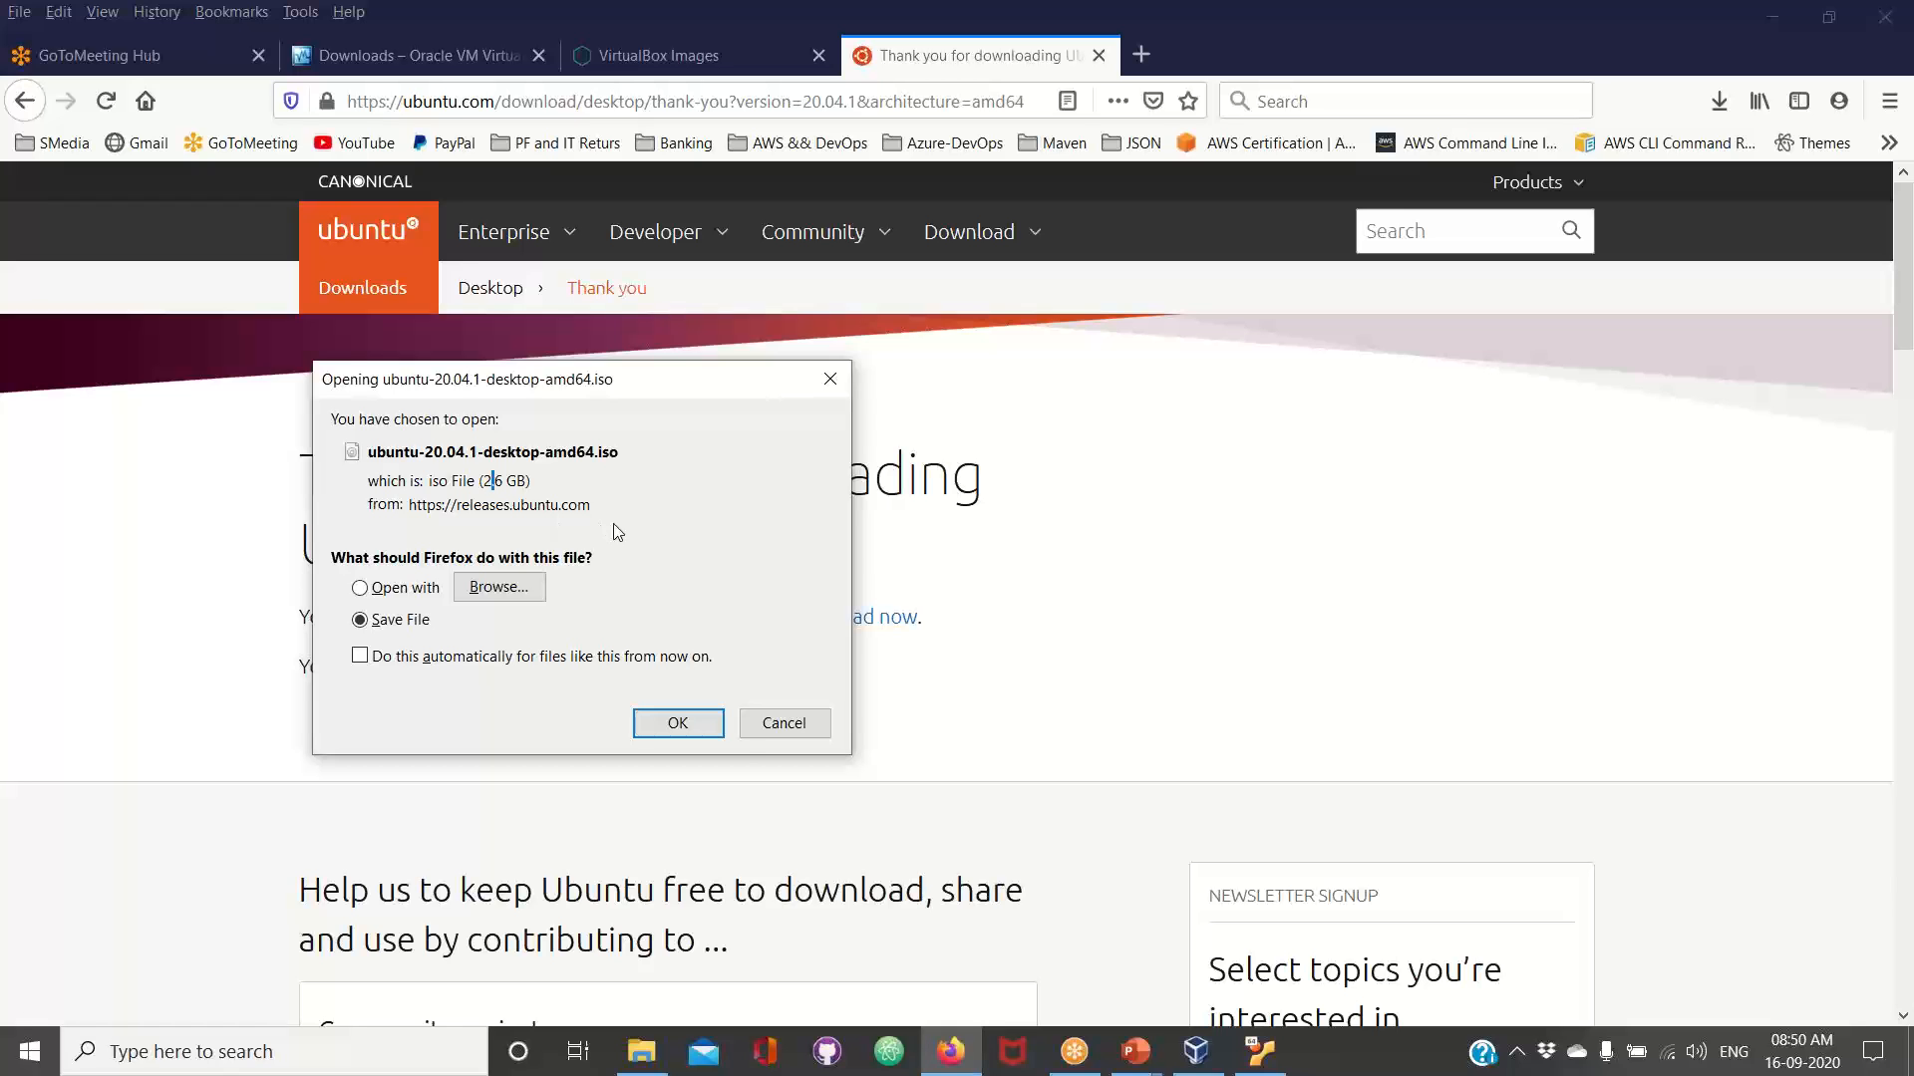
pyautogui.click(797, 733)
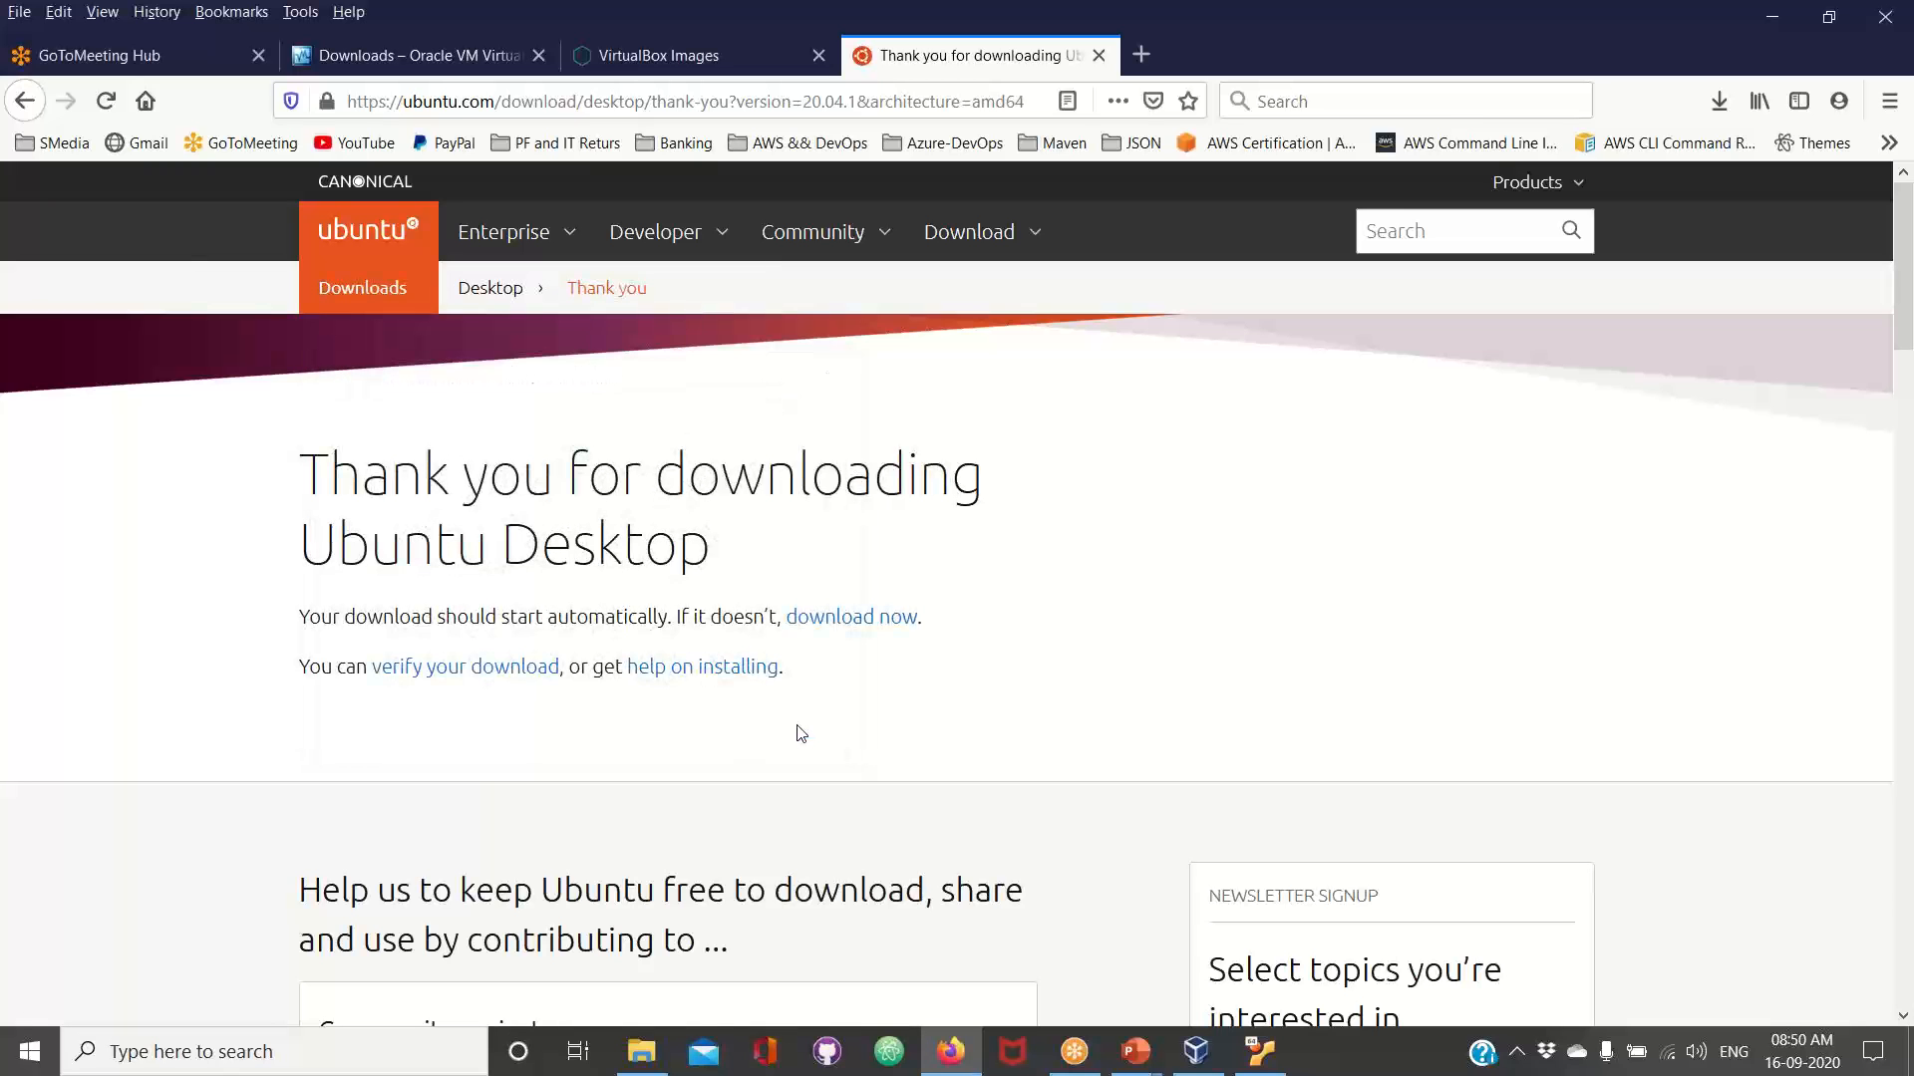
# Locate the ubuntu-20.04-desktop-amd64 disc image on the desktop, and power off the running beta-vm machine
pyautogui.press('super+d')
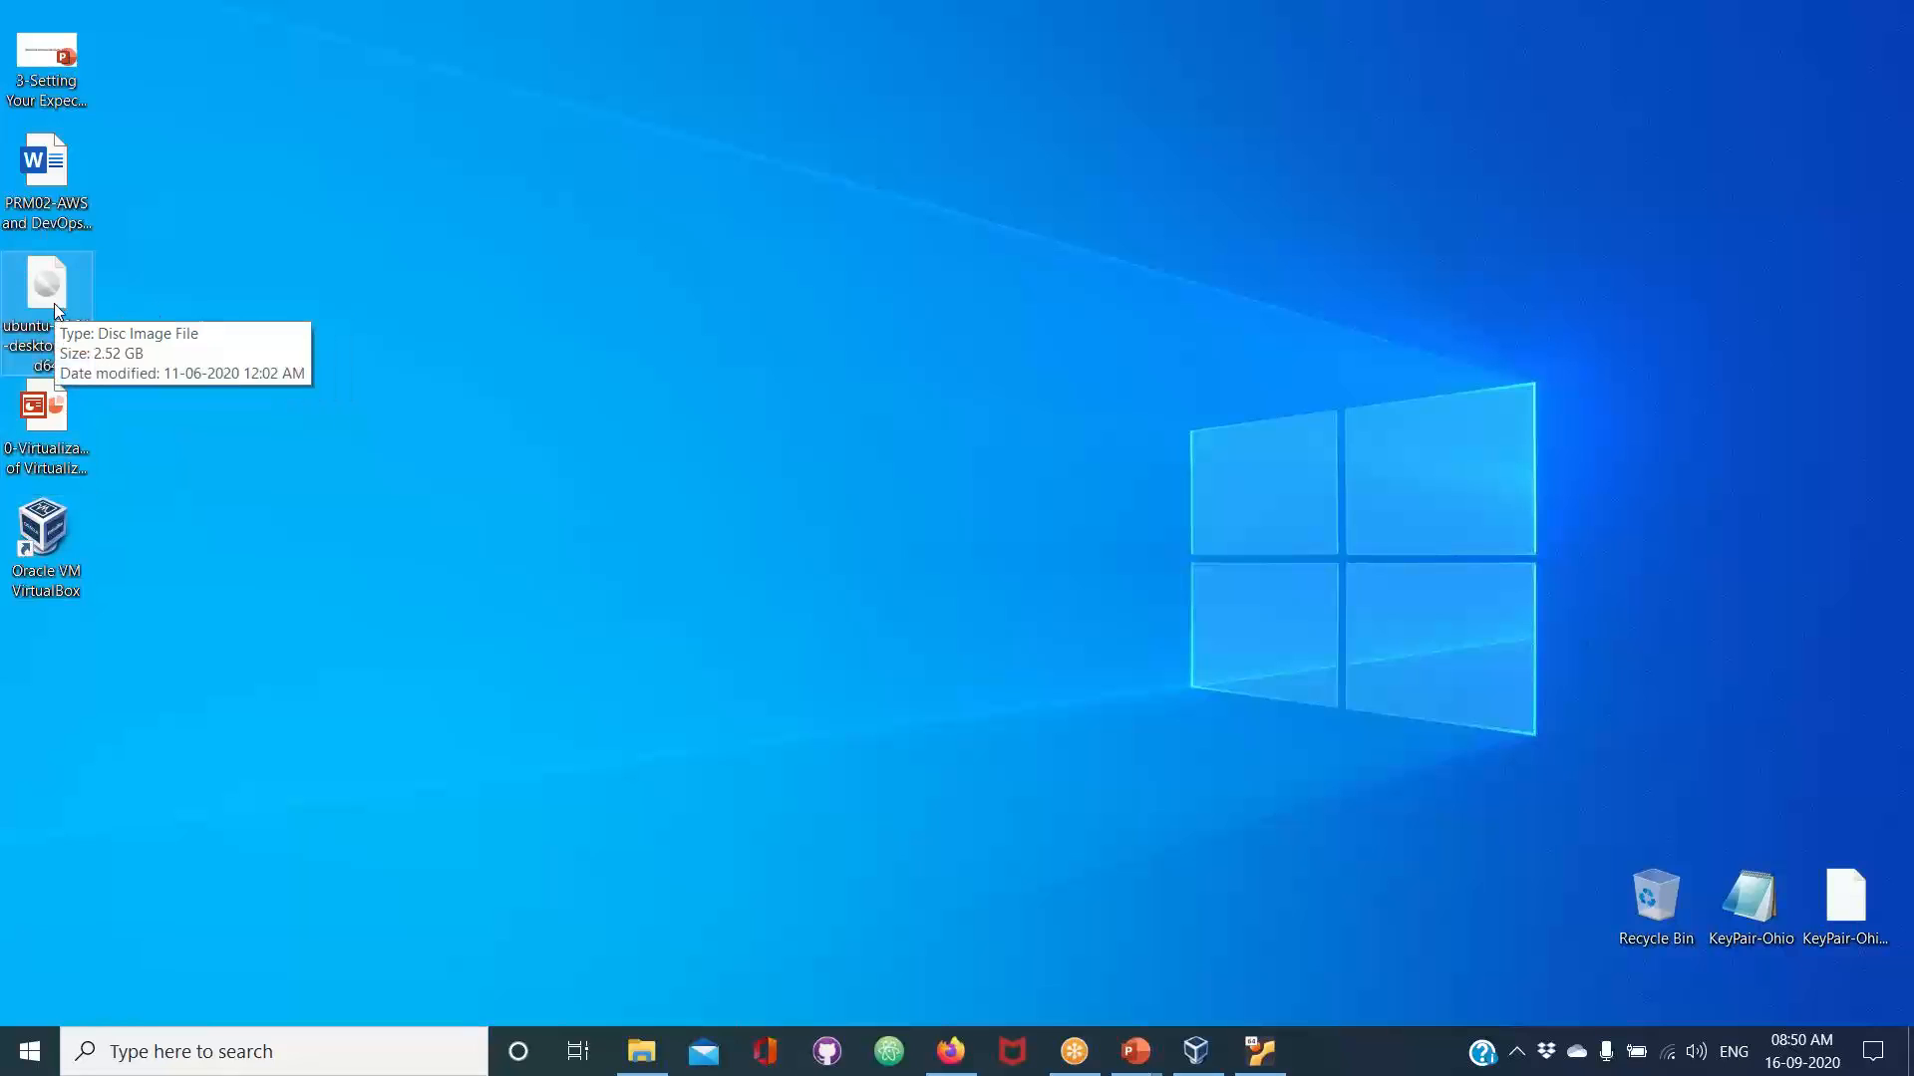
pyautogui.click(54, 309)
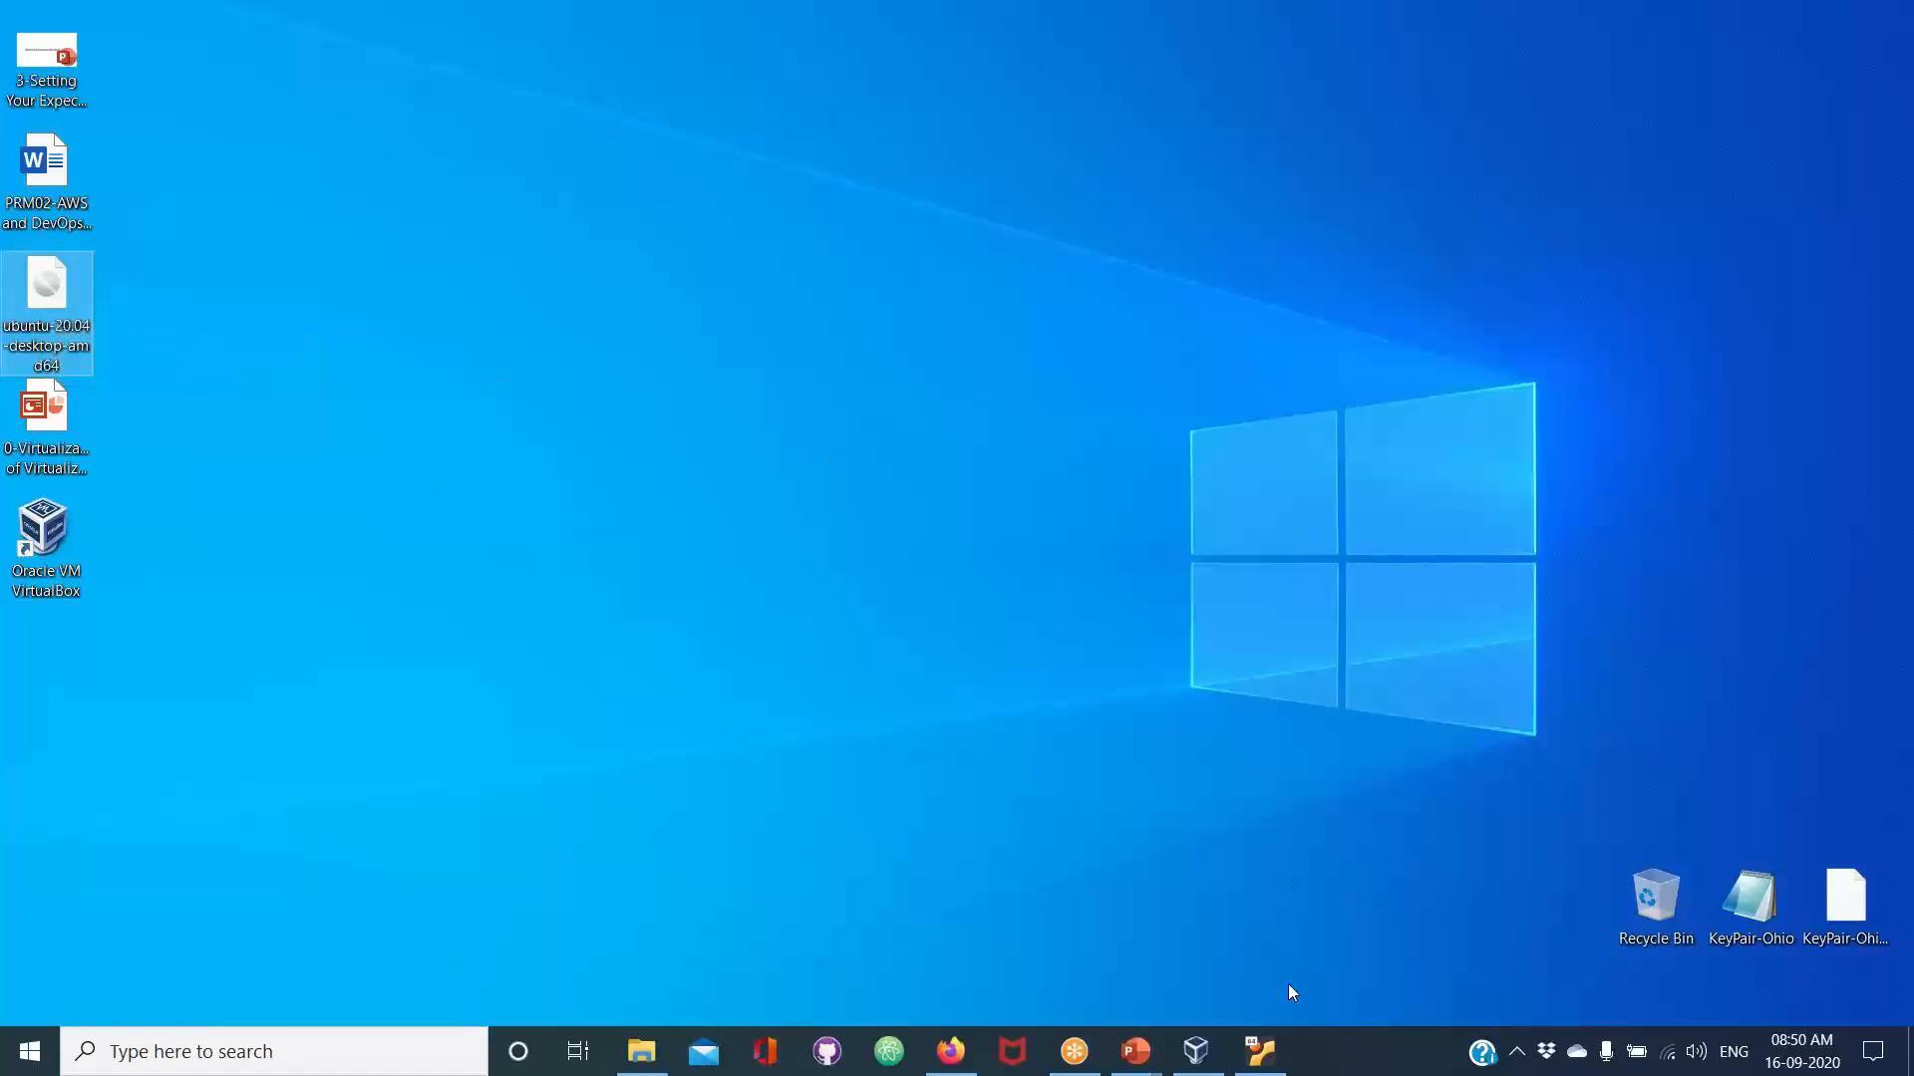
pyautogui.click(1269, 1060)
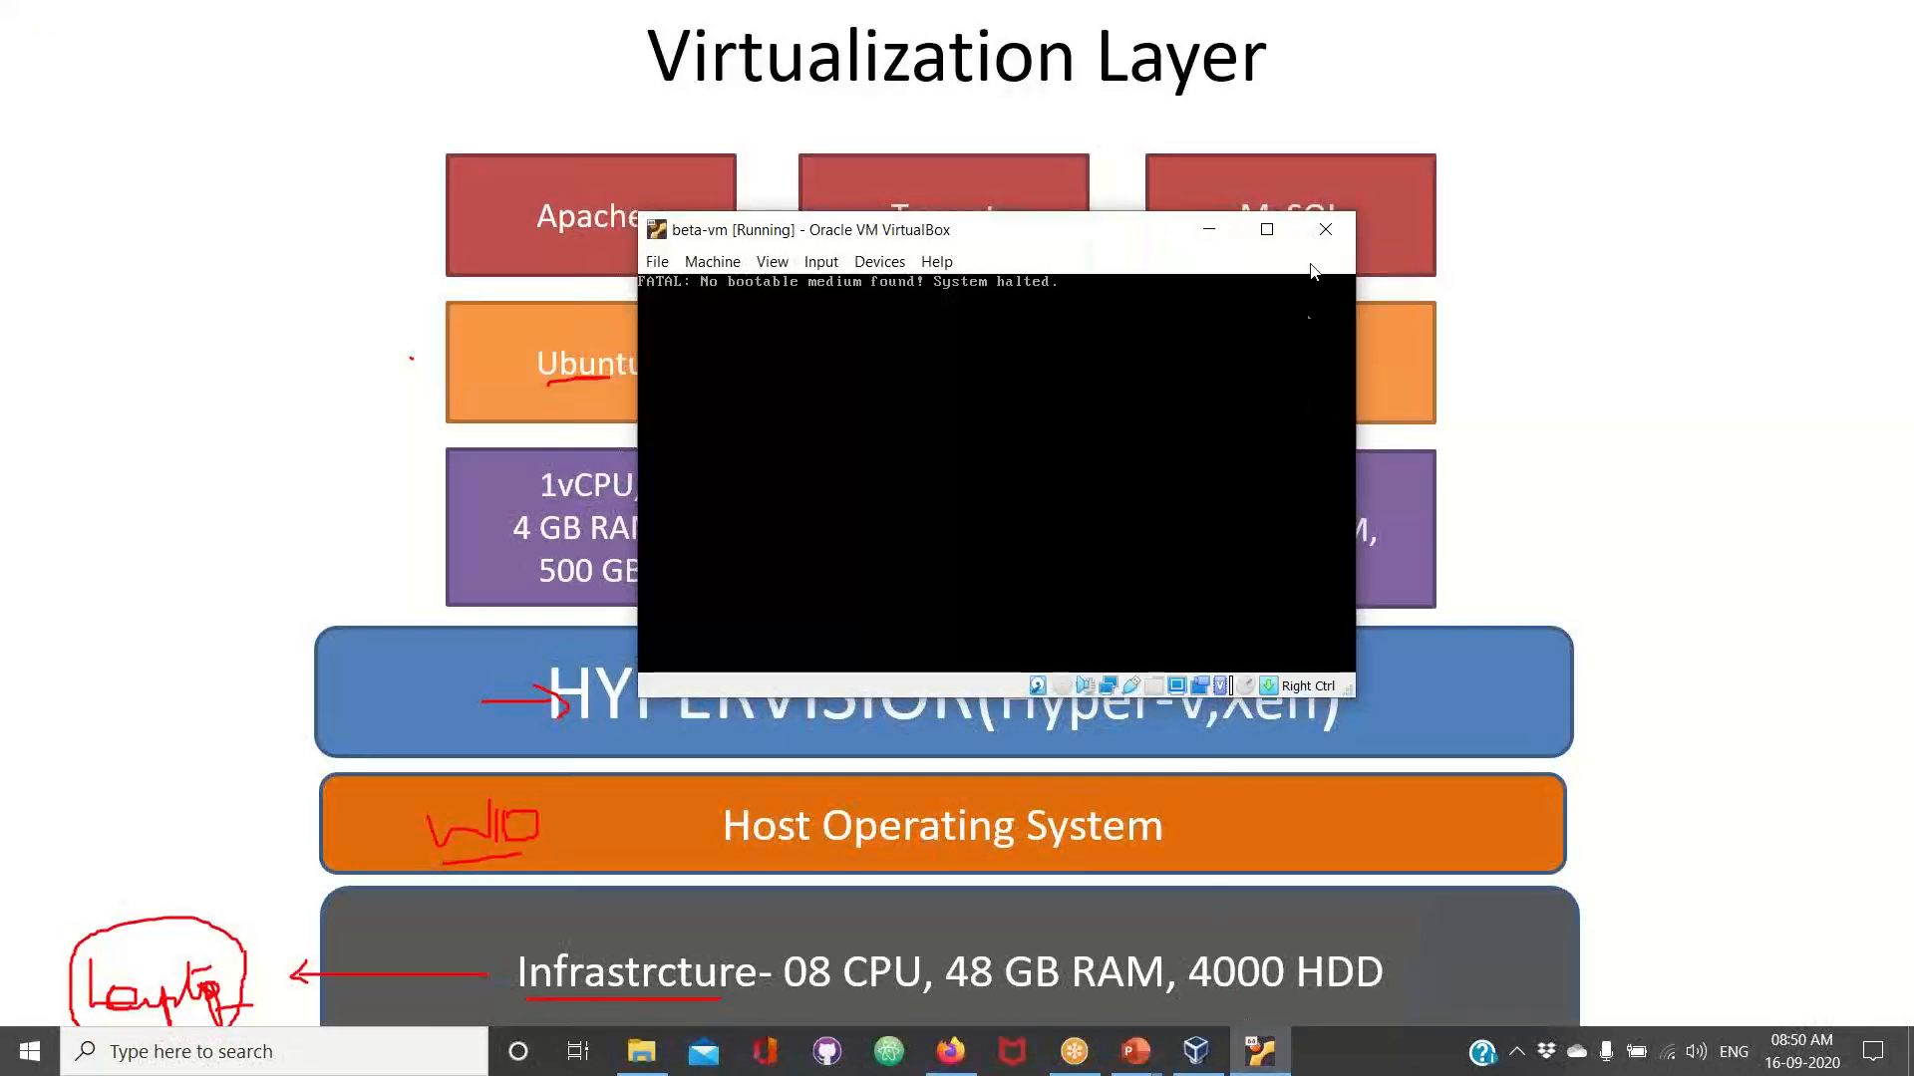
pyautogui.click(1325, 231)
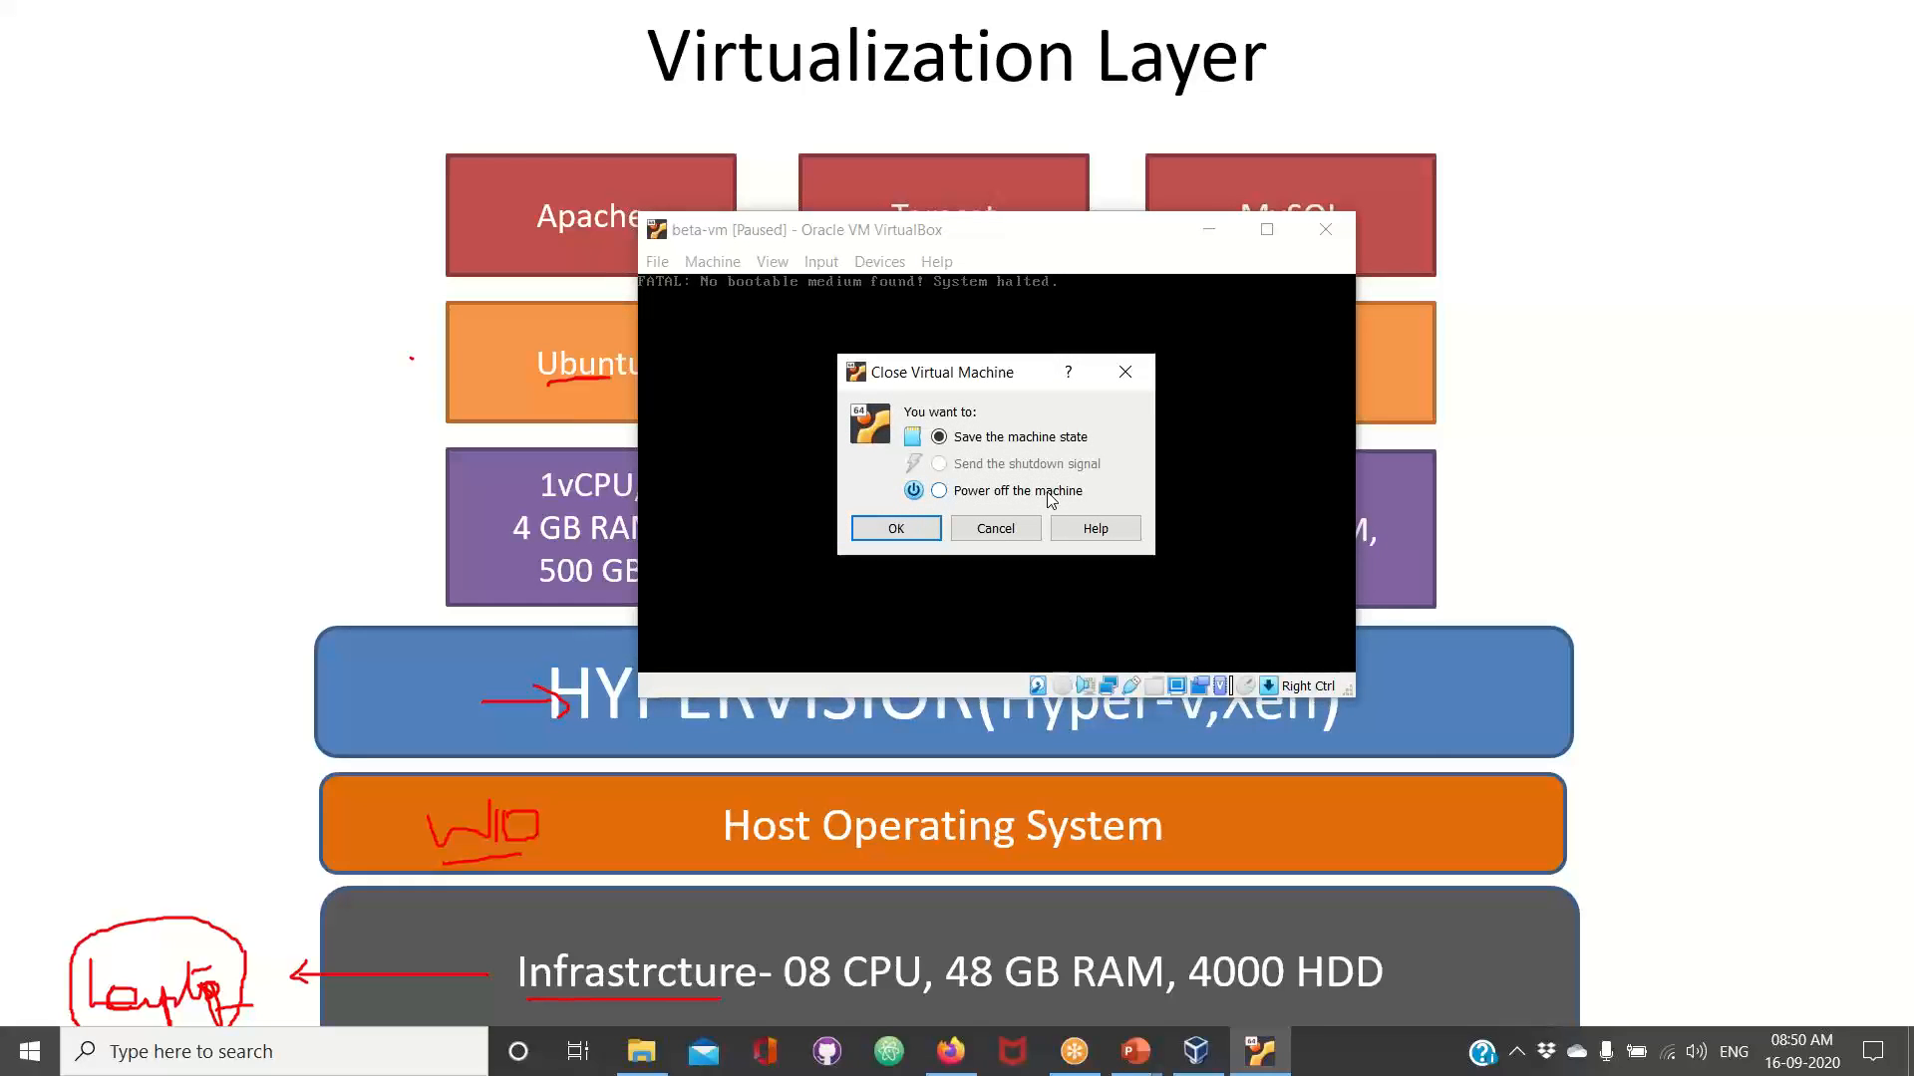
pyautogui.click(1050, 495)
pyautogui.click(897, 530)
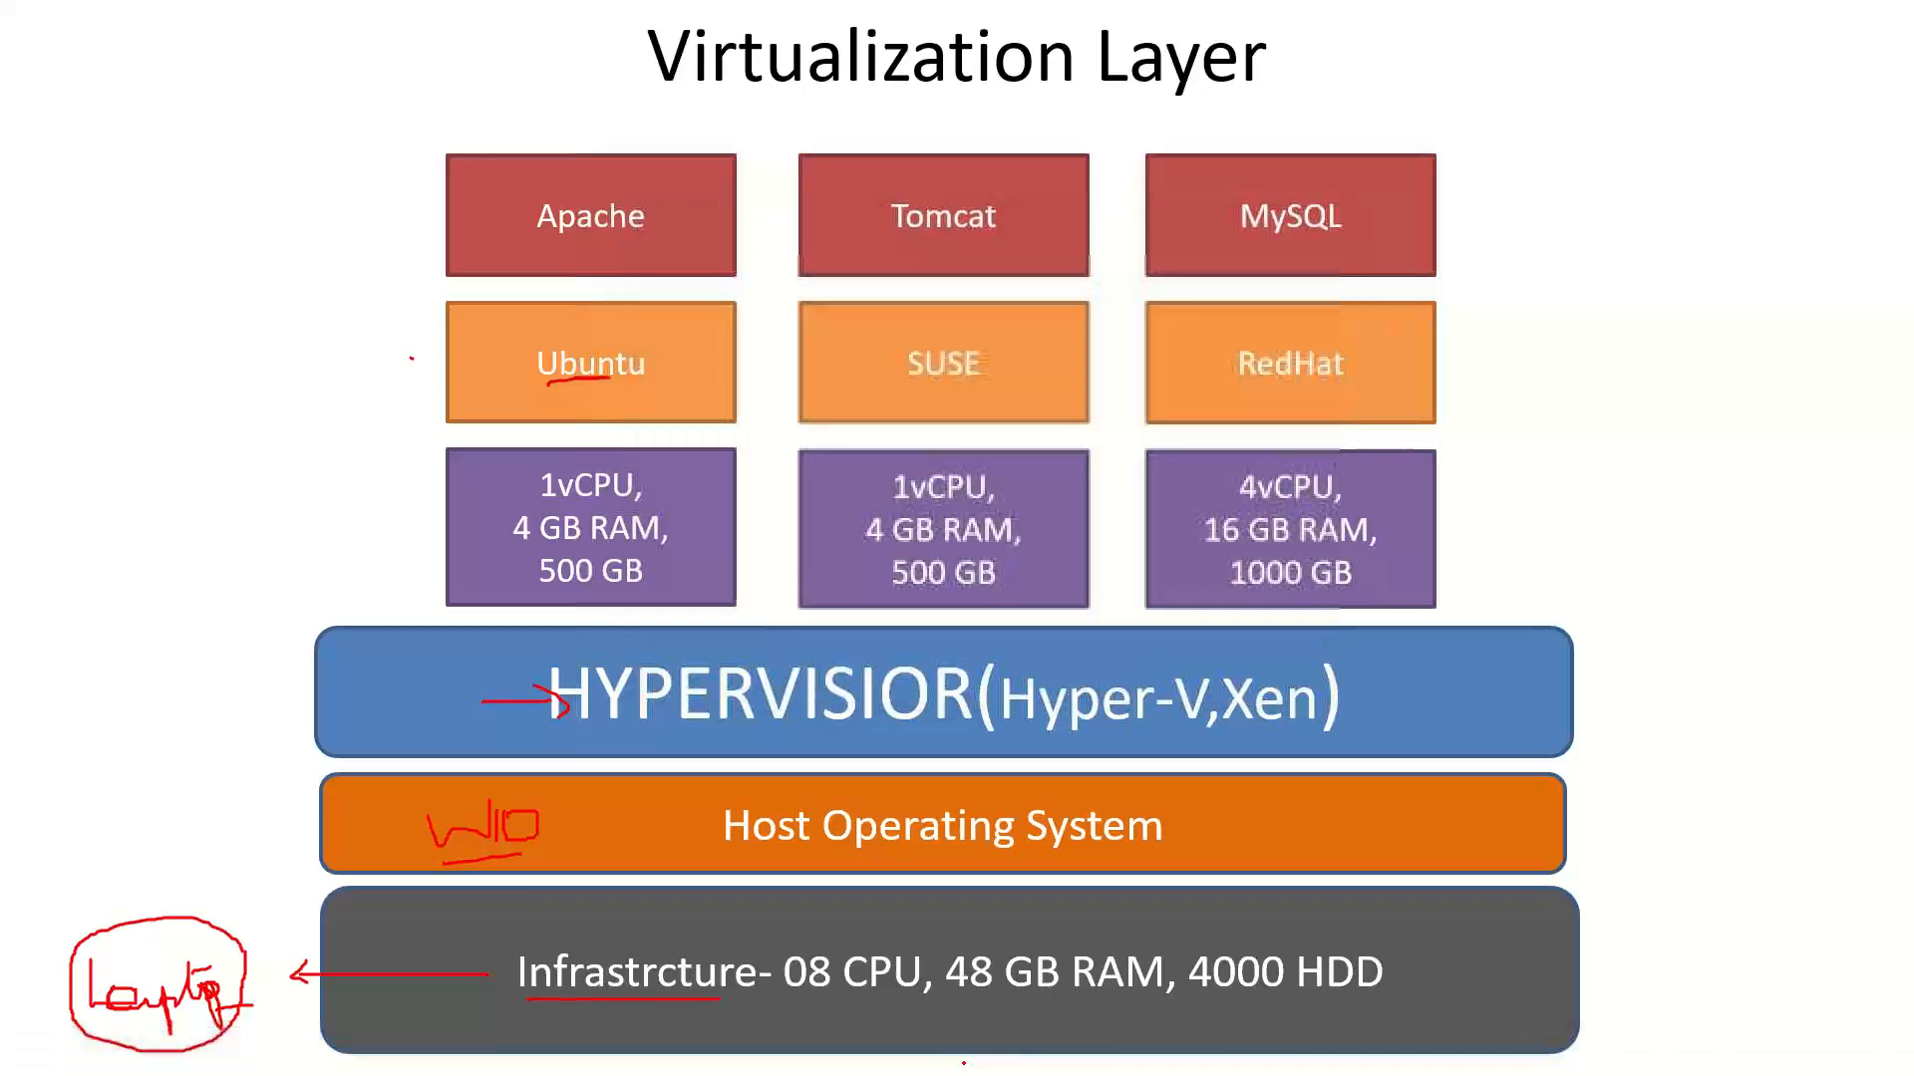
# Switch back to Firefox, request the Ubuntu Desktop 20.04 LTS image again without saving it, and close the Ubuntu and VirtualBox Images pages
pyautogui.press('super+Tab')
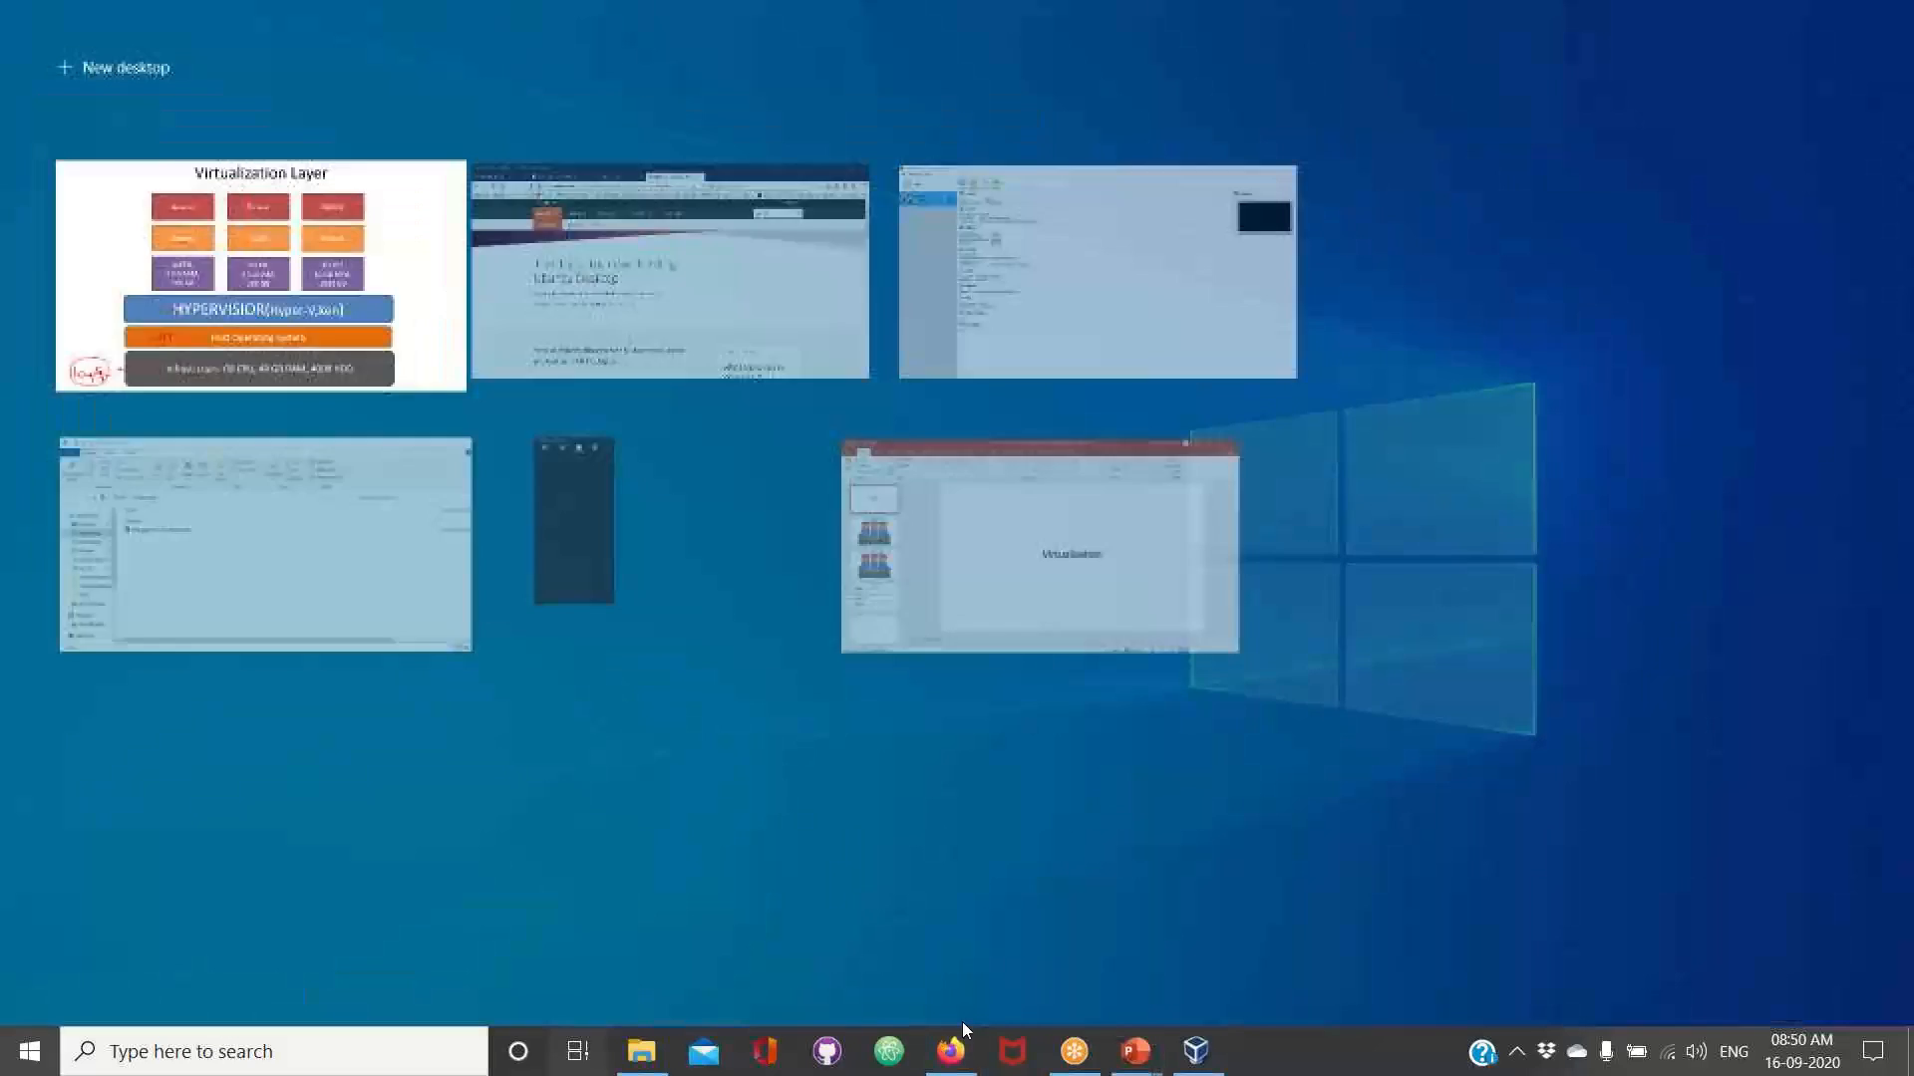
pyautogui.click(955, 1046)
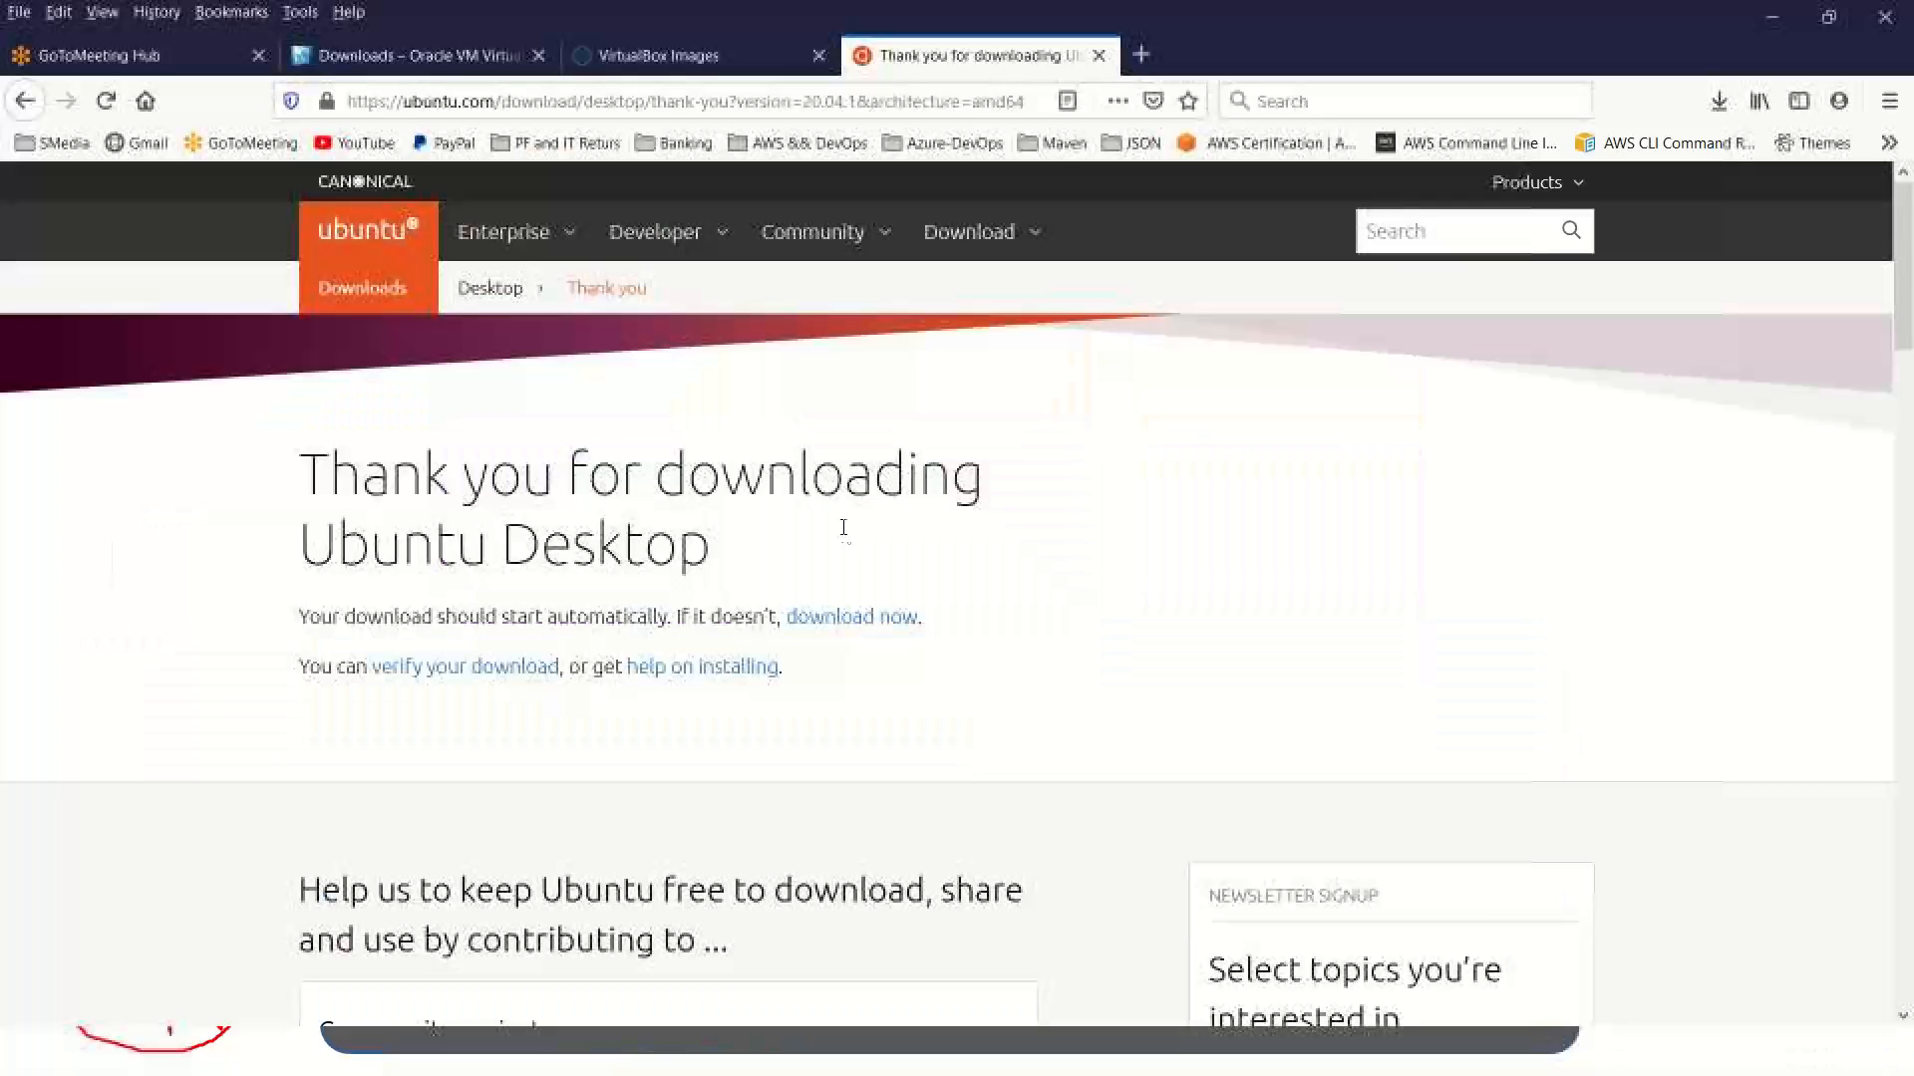
pyautogui.click(1011, 244)
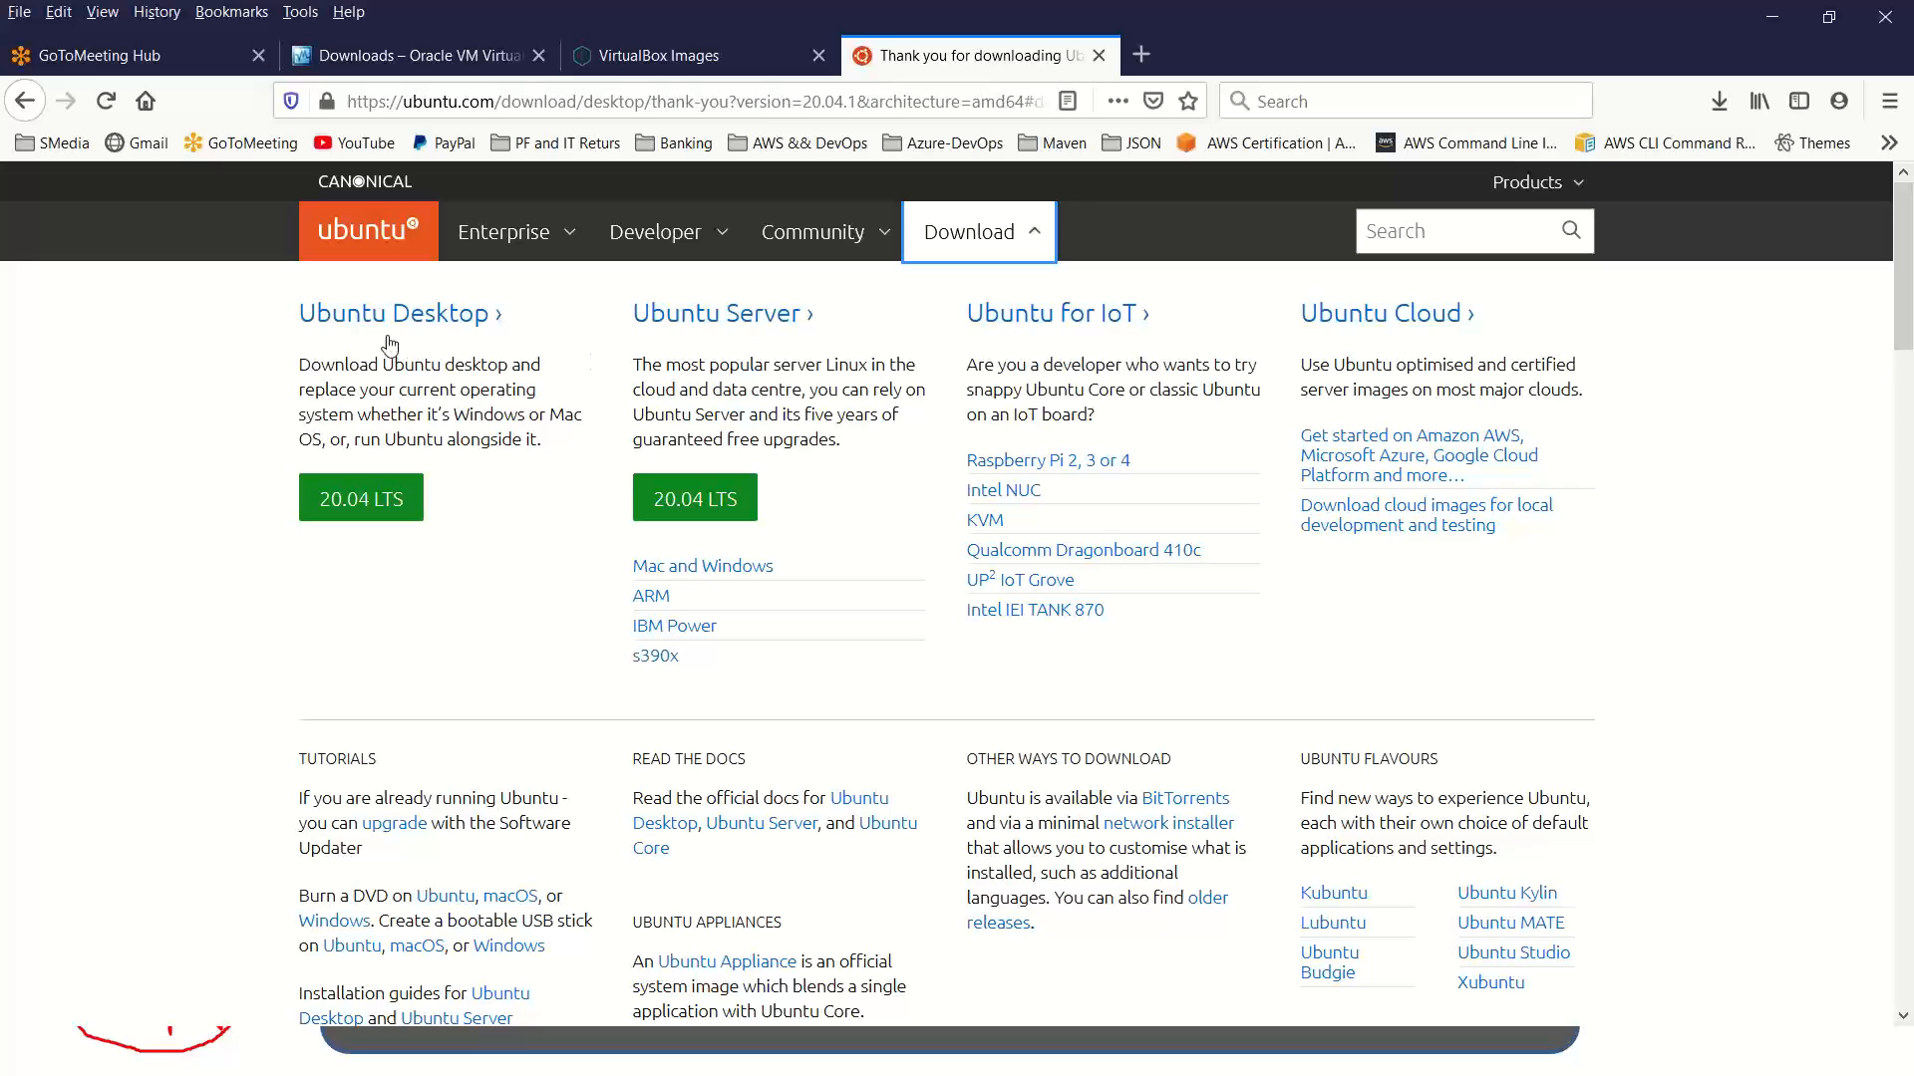
pyautogui.click(389, 511)
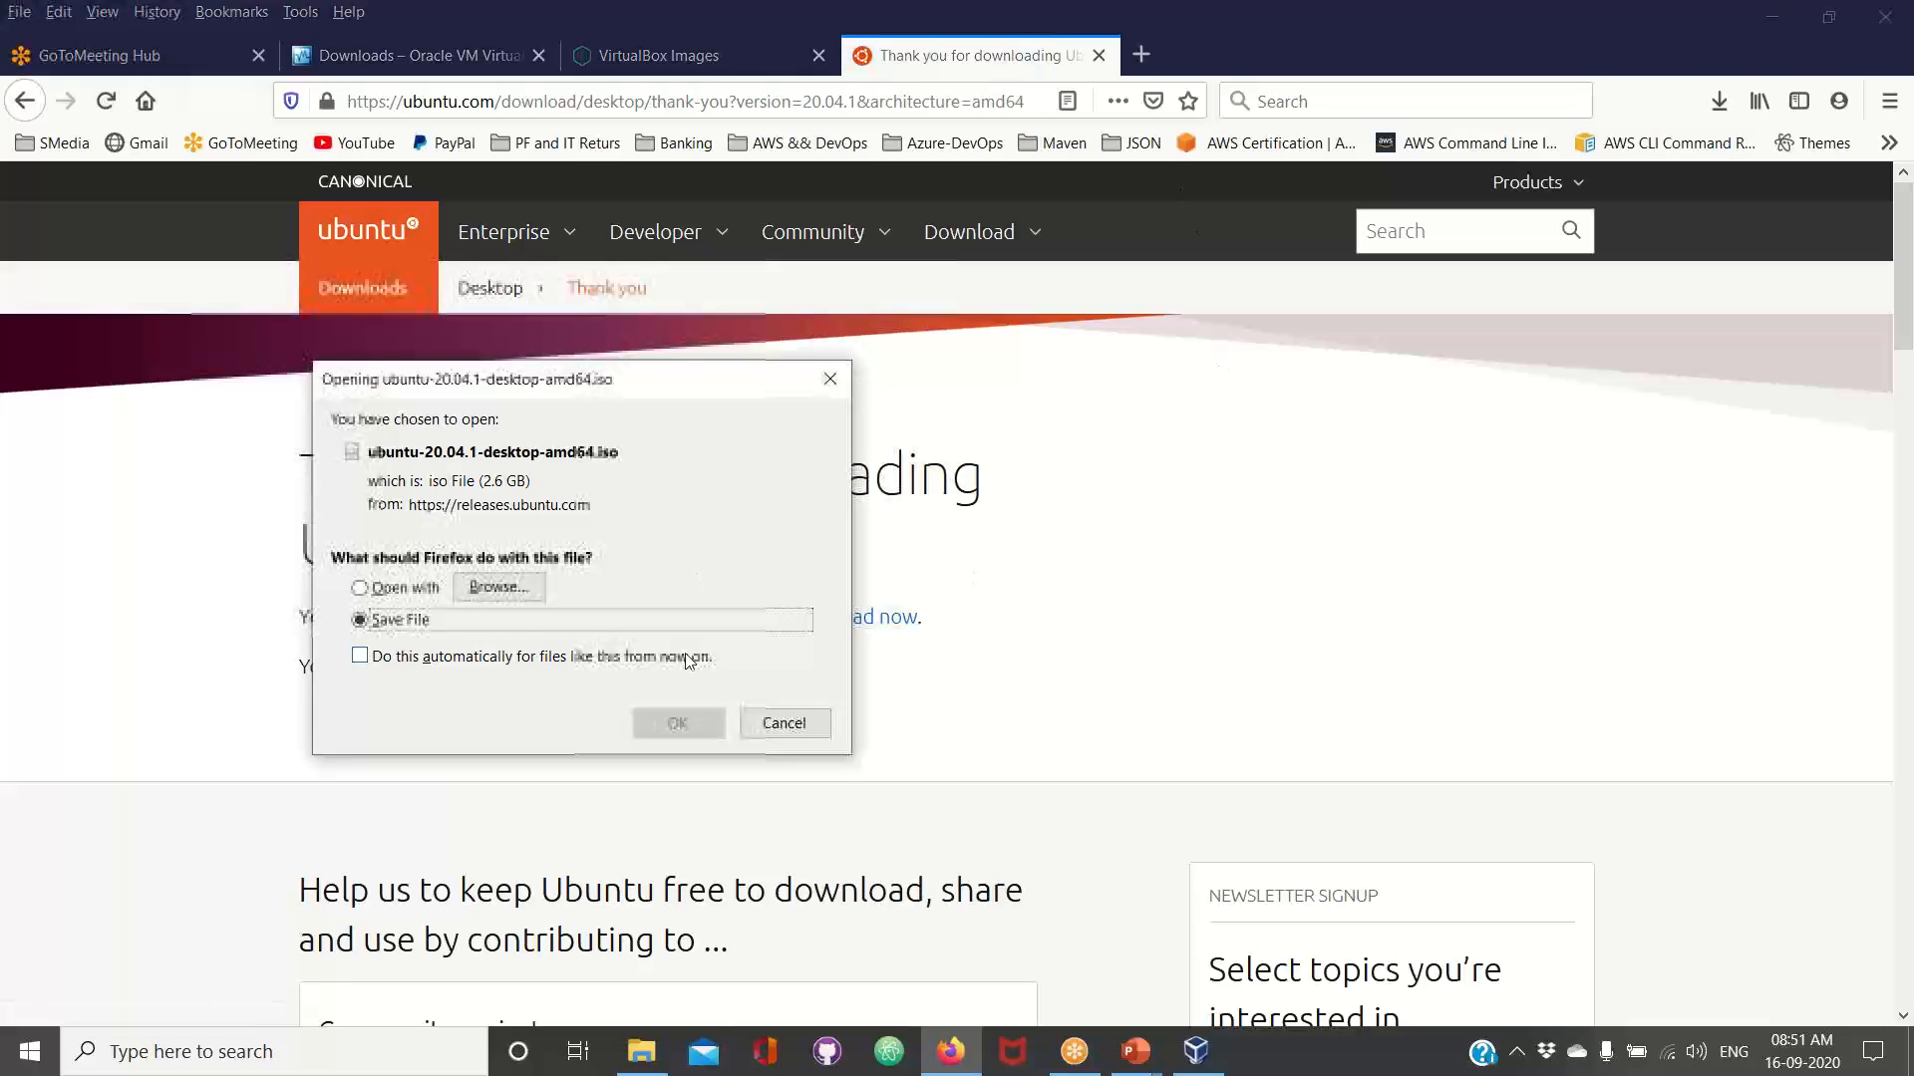
pyautogui.click(797, 736)
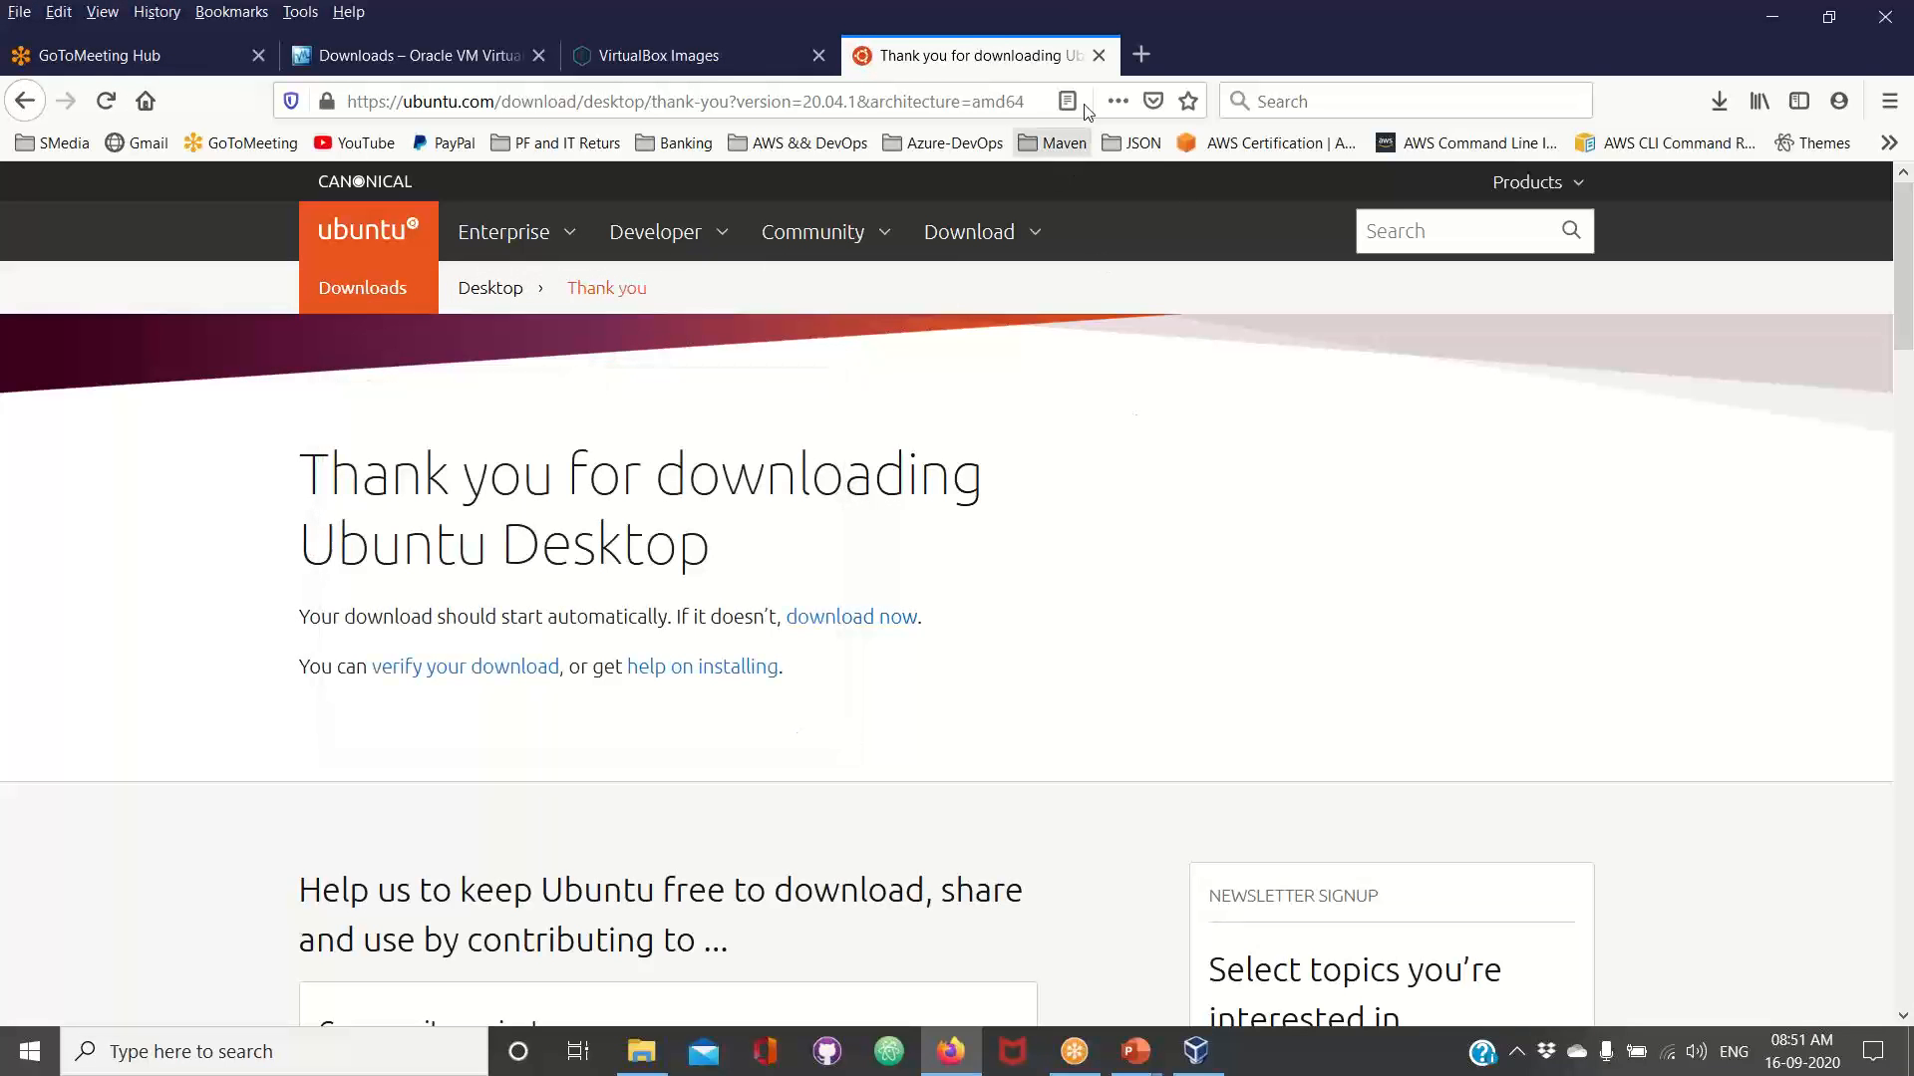
pyautogui.click(1098, 55)
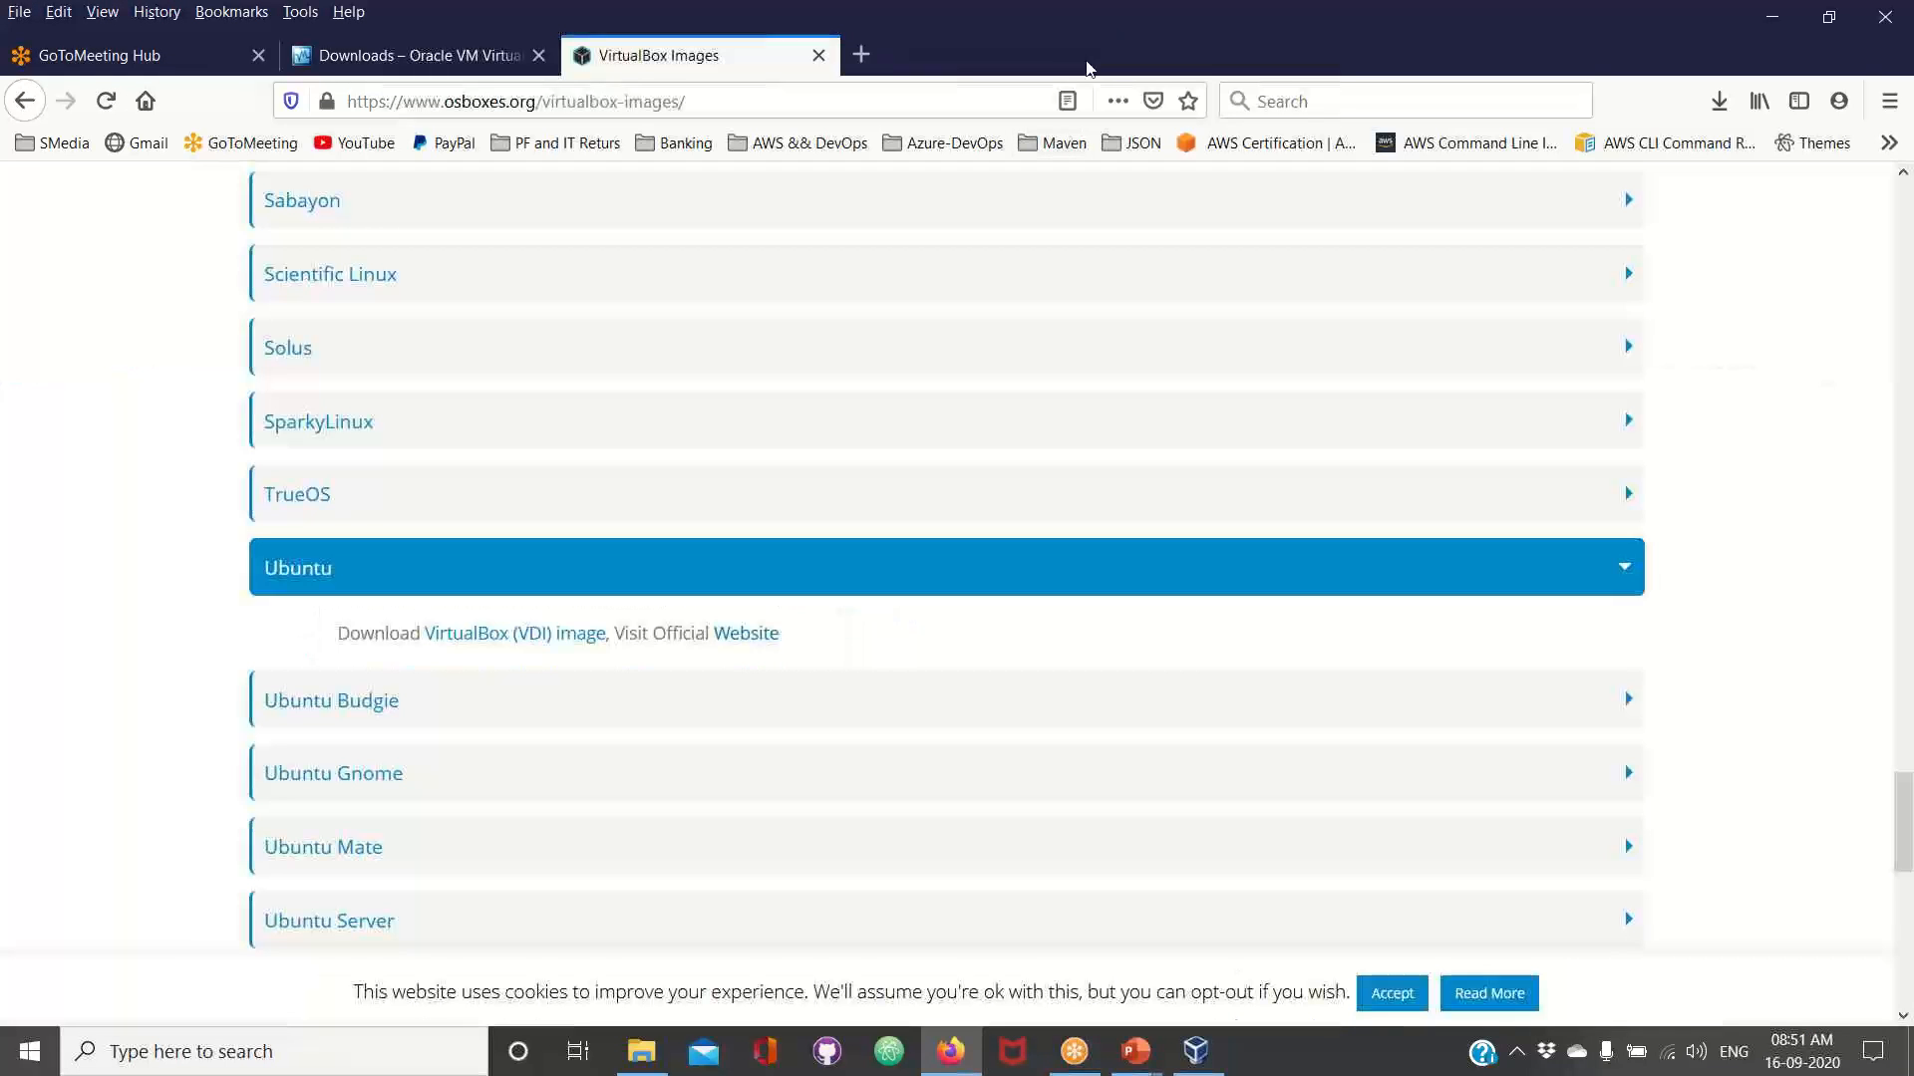
pyautogui.click(818, 55)
# Switch from the browser to the Oracle VM VirtualBox Manager
pyautogui.press('super+d')
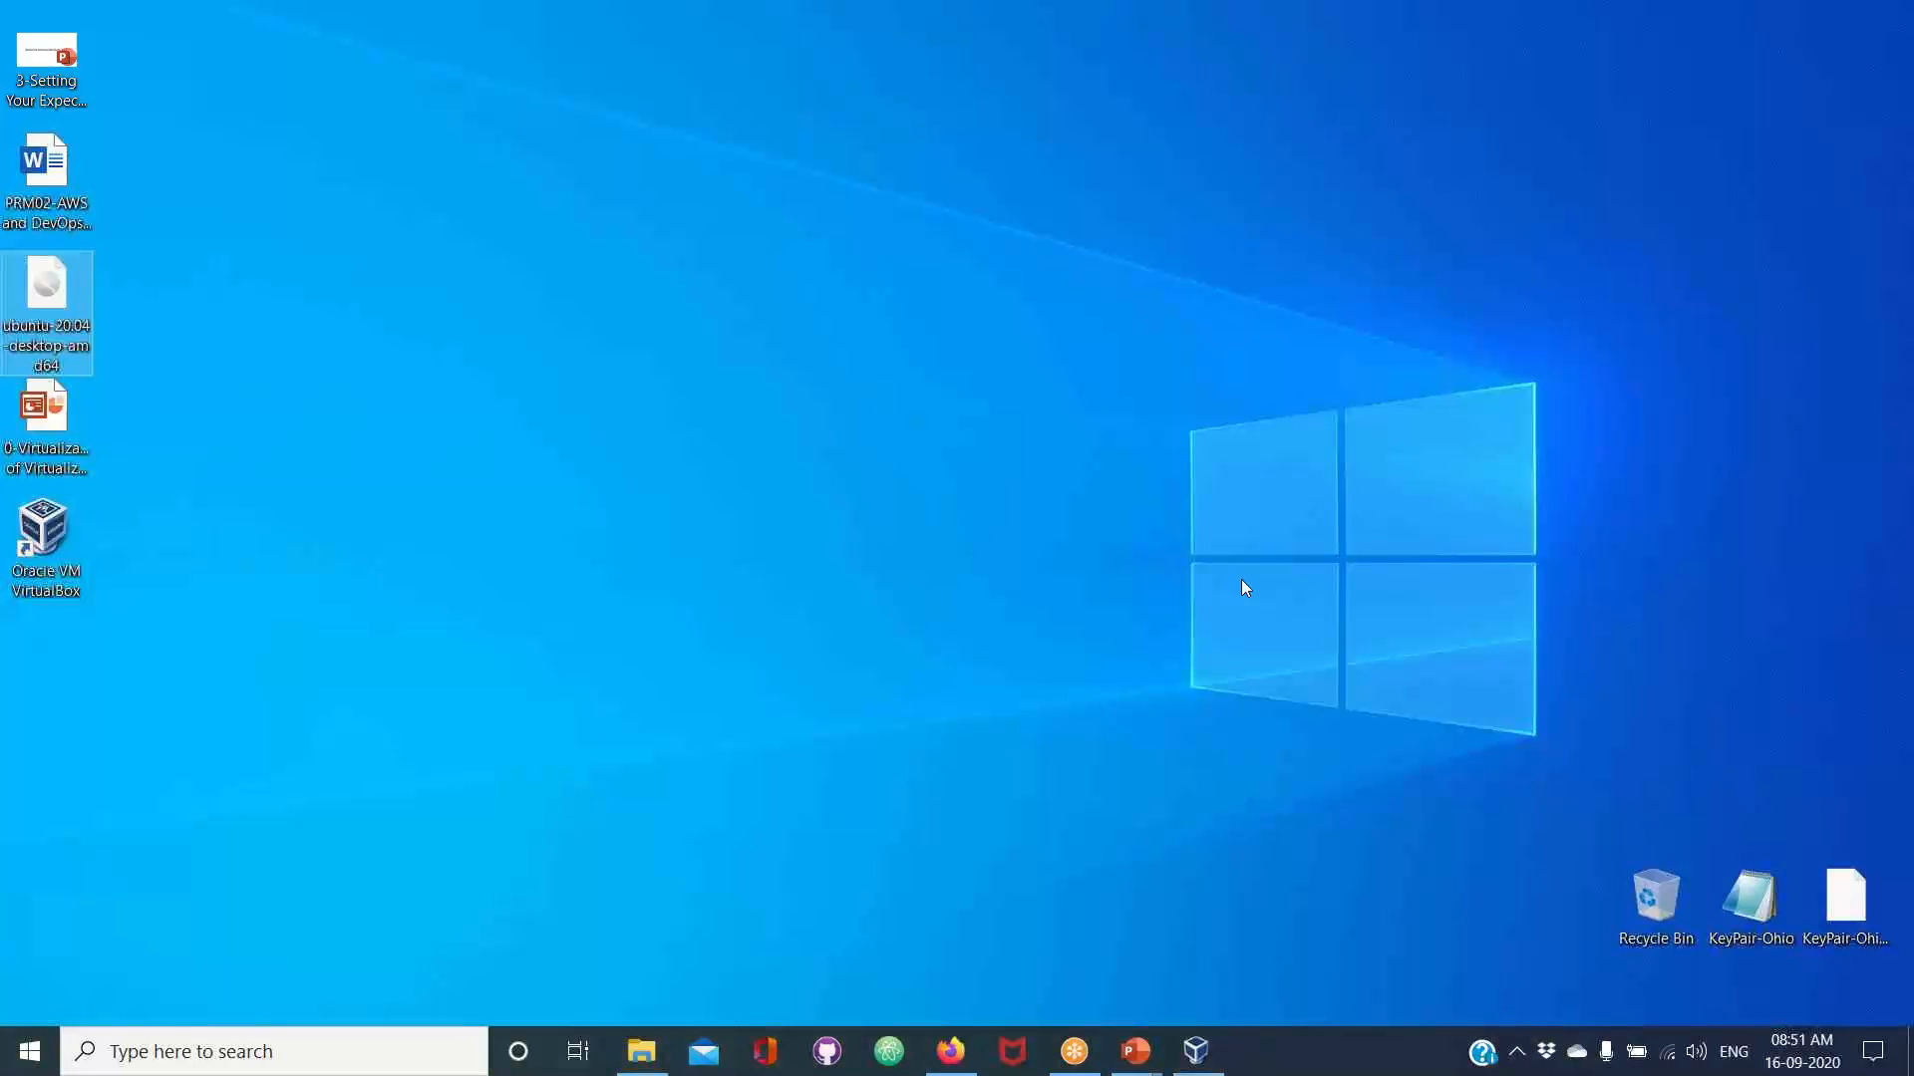
pyautogui.click(1222, 1054)
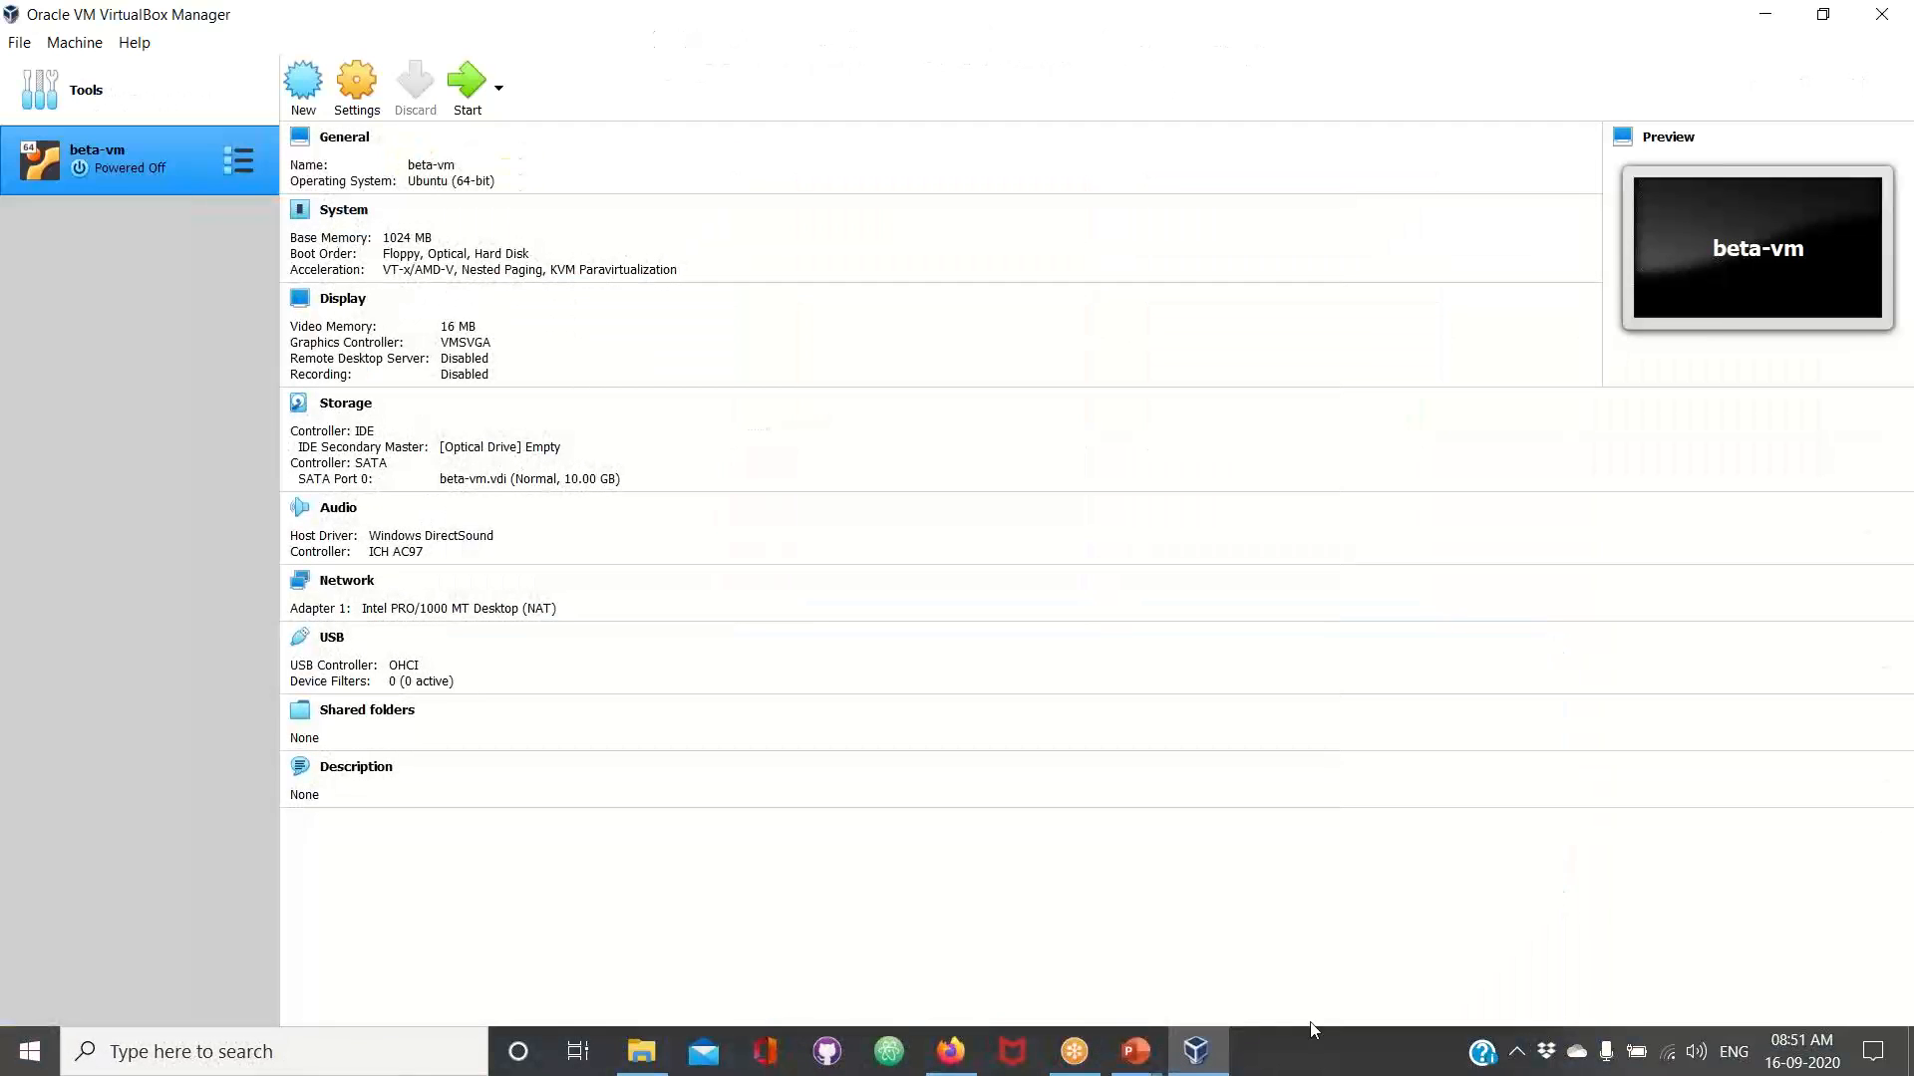
pyautogui.rightClick(67, 171)
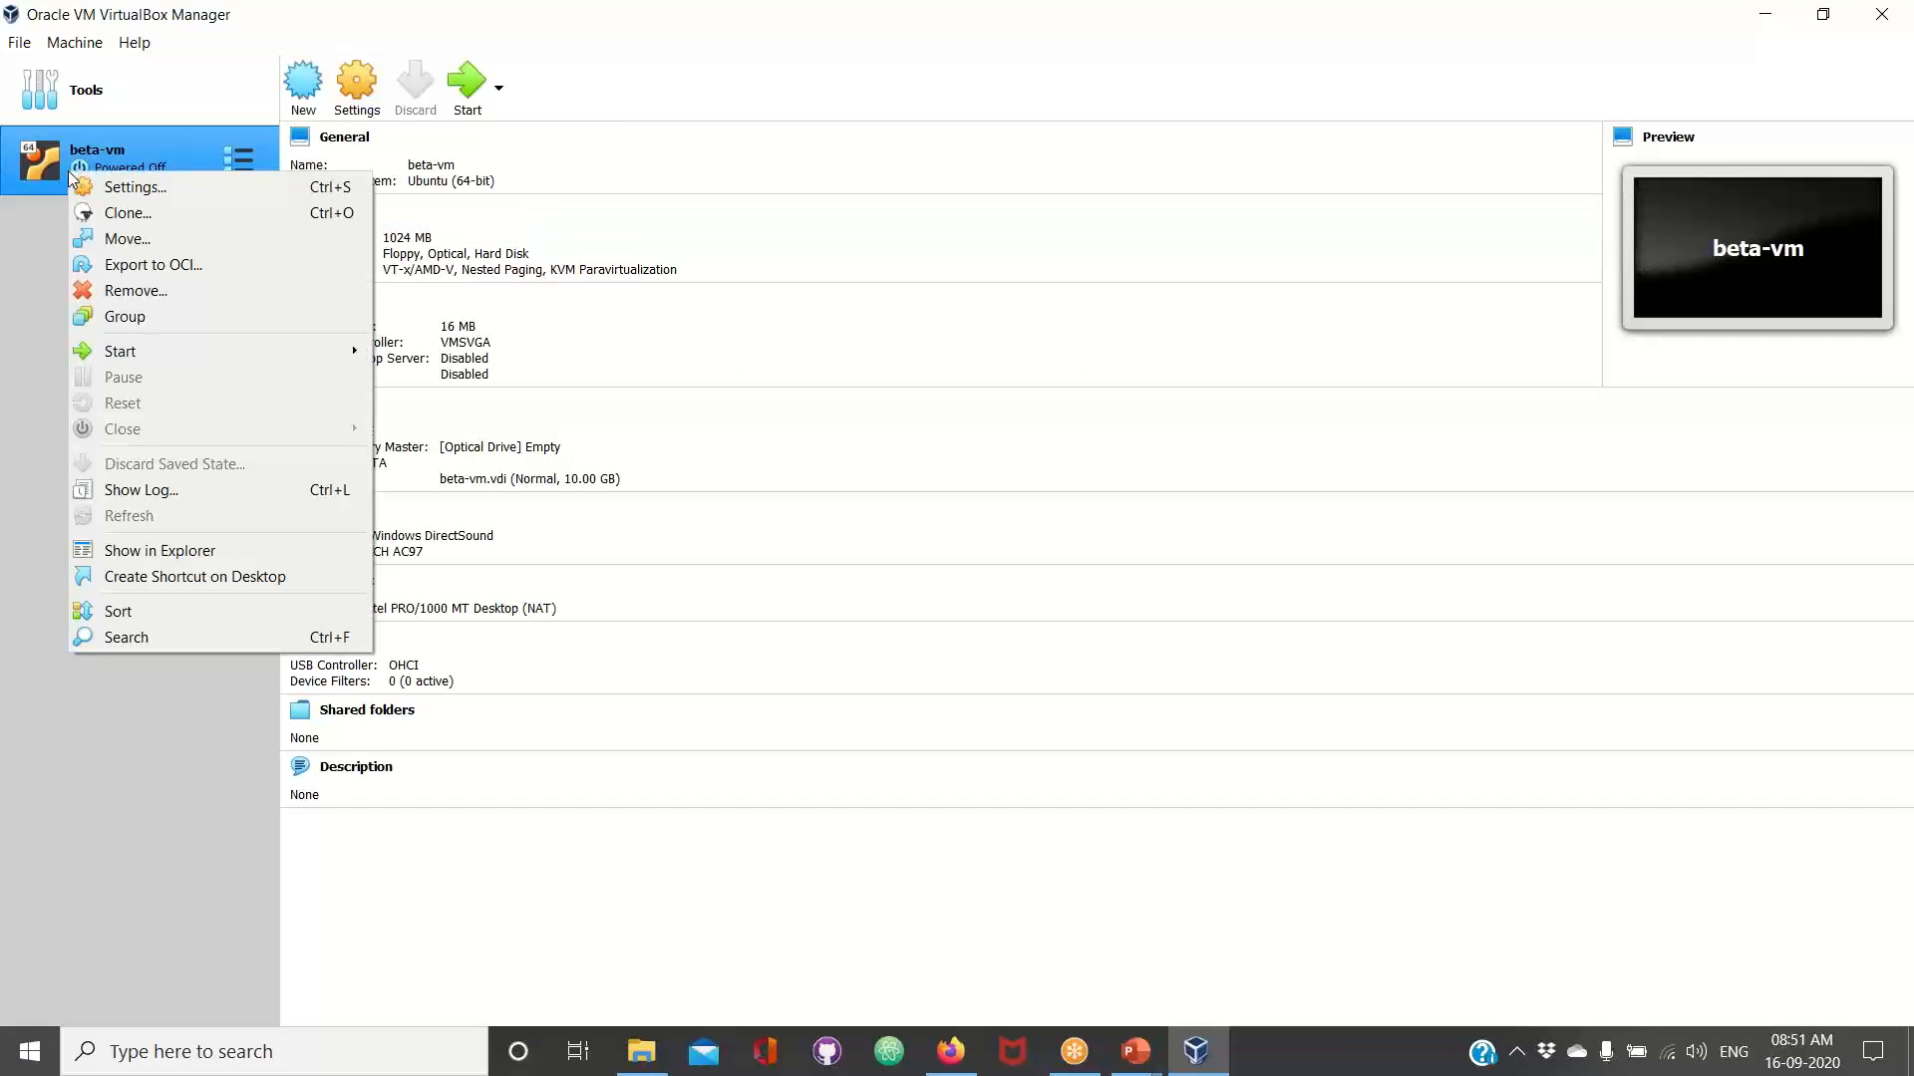
pyautogui.click(9, 476)
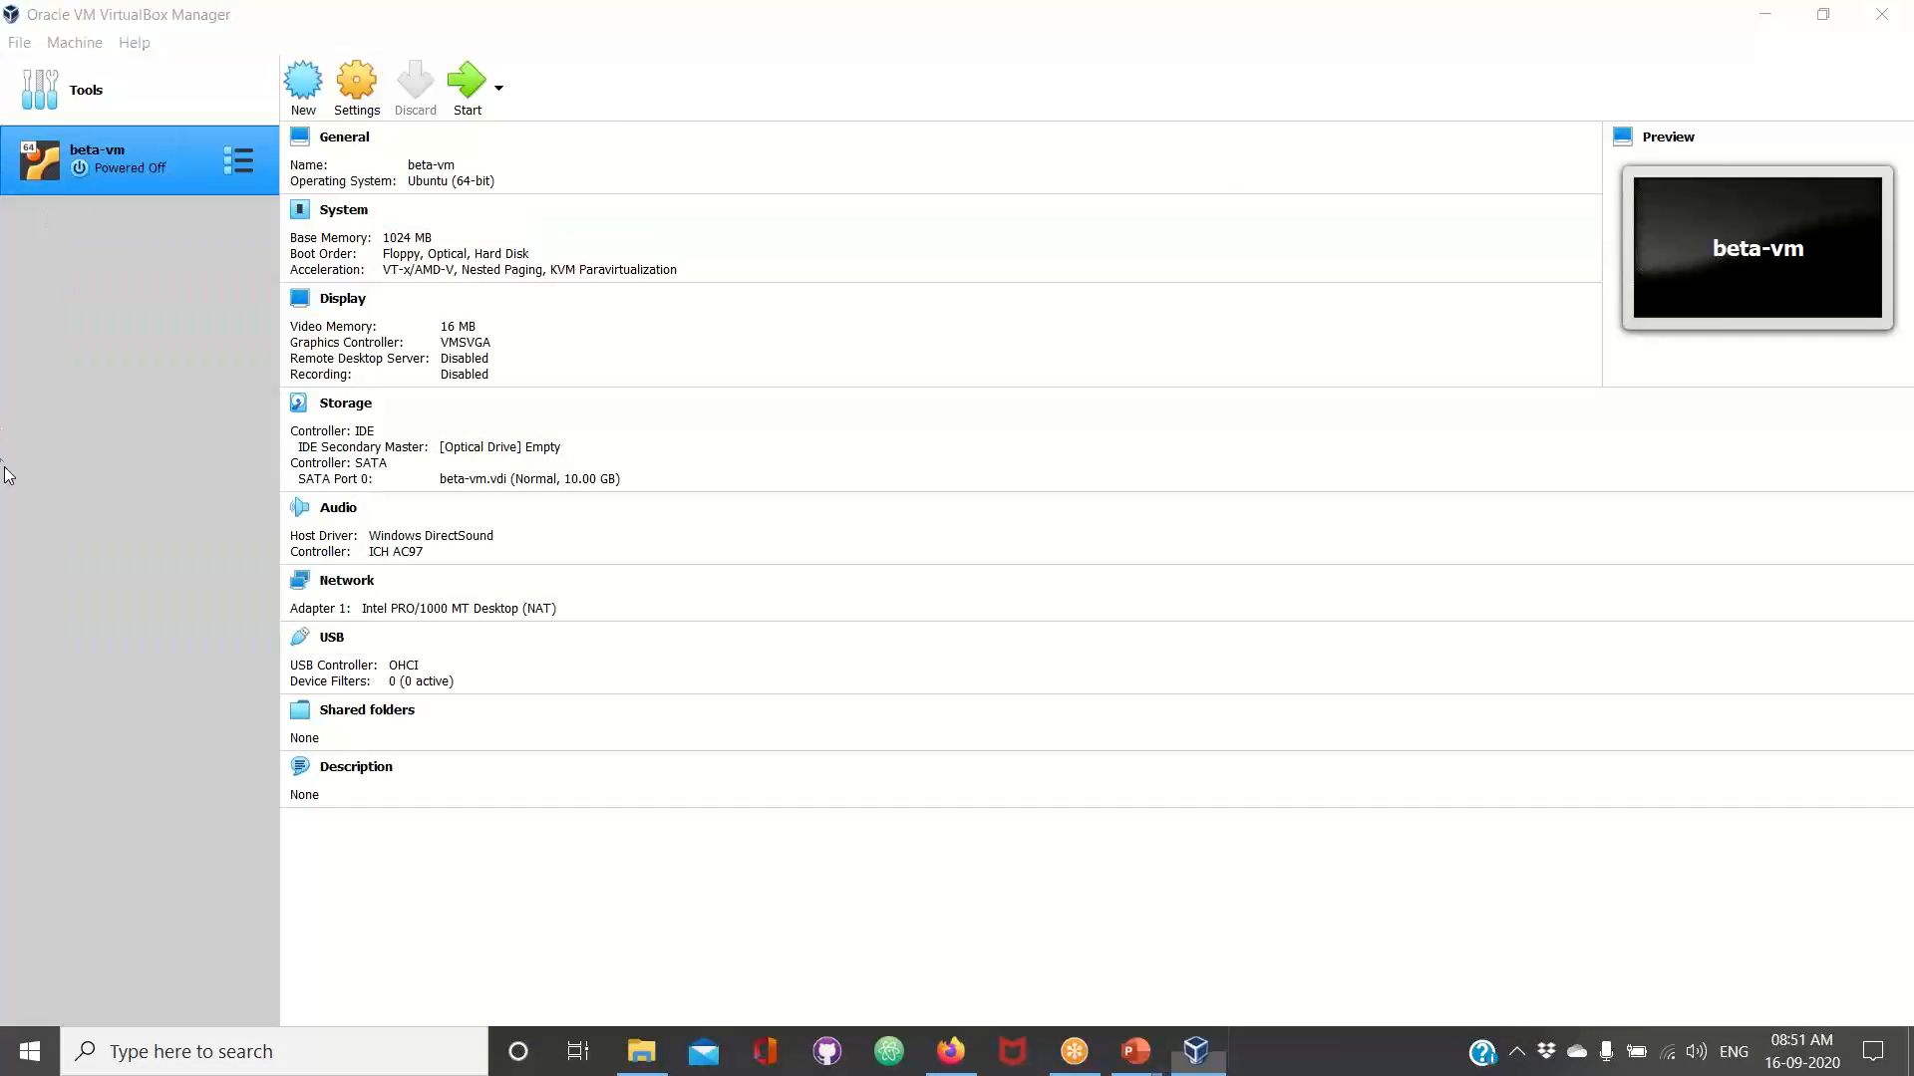
pyautogui.click(94, 182)
pyautogui.rightClick(94, 182)
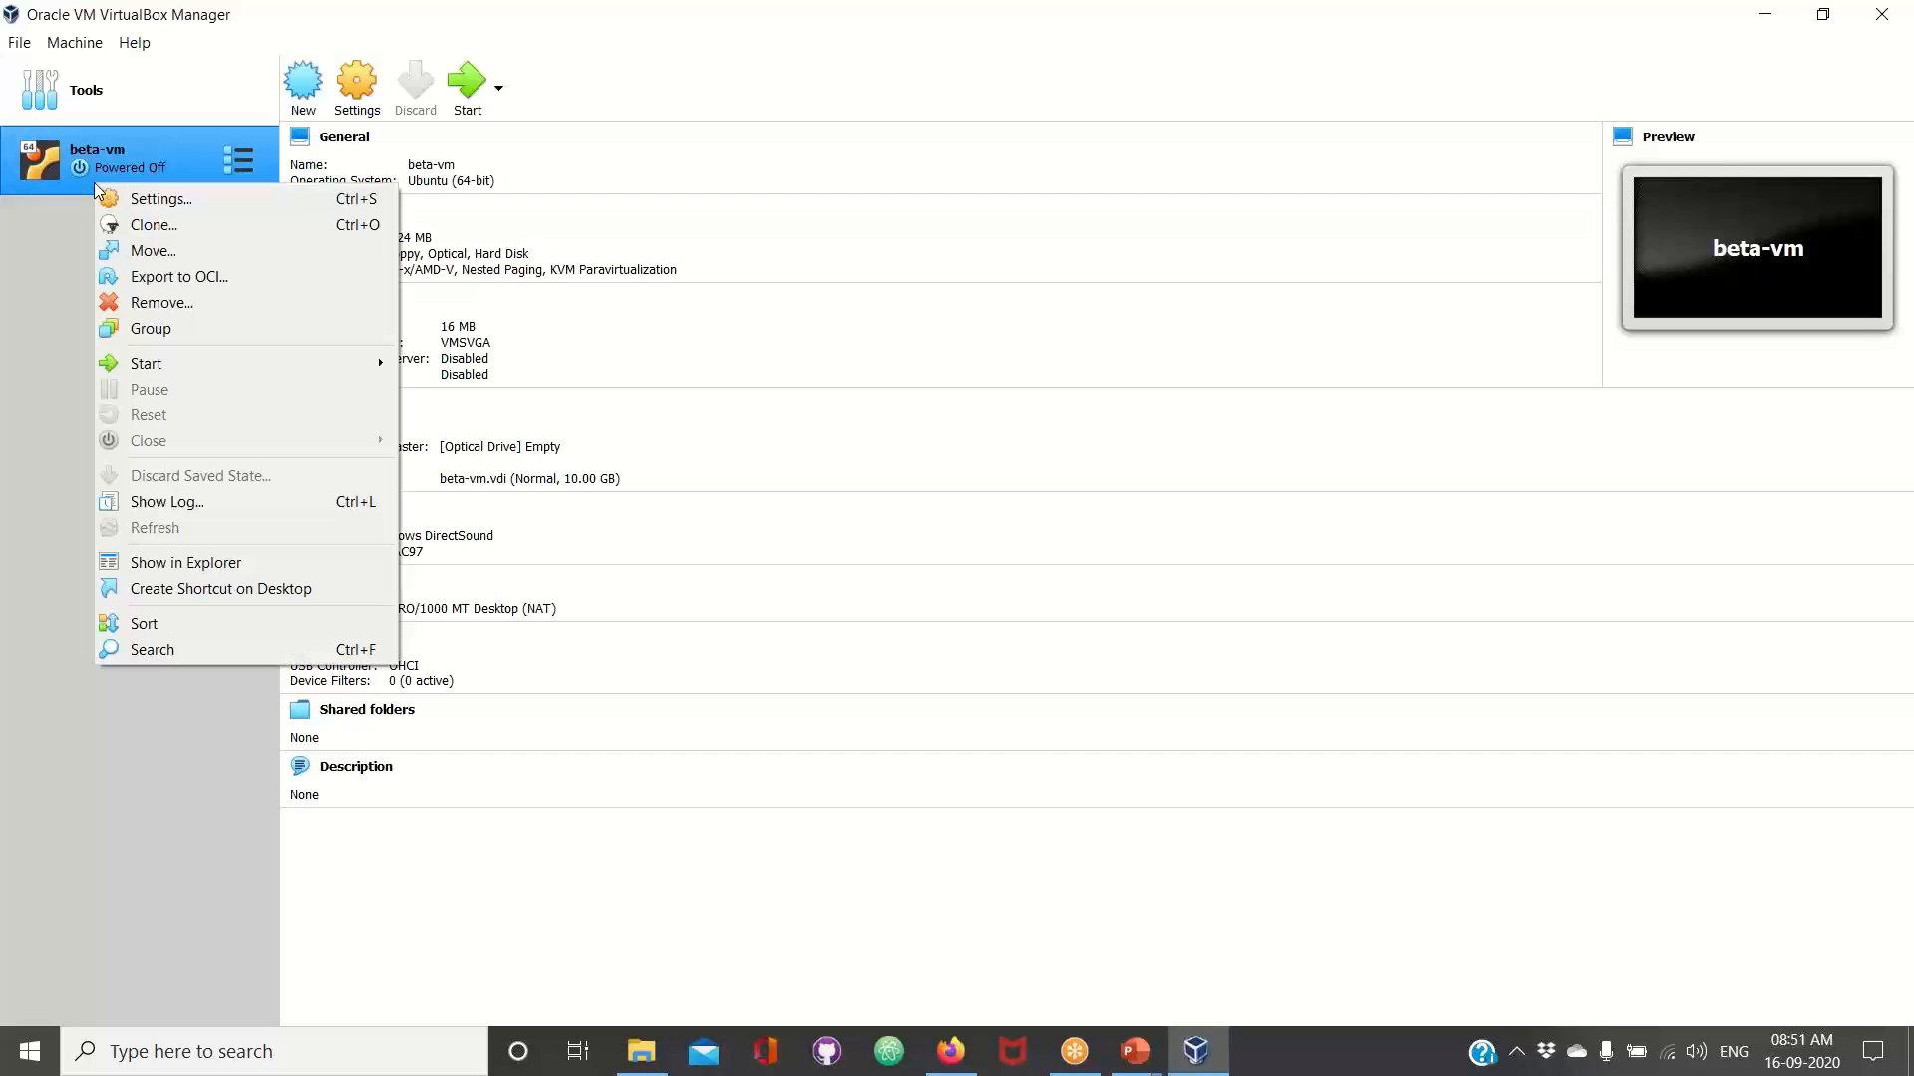
pyautogui.click(144, 202)
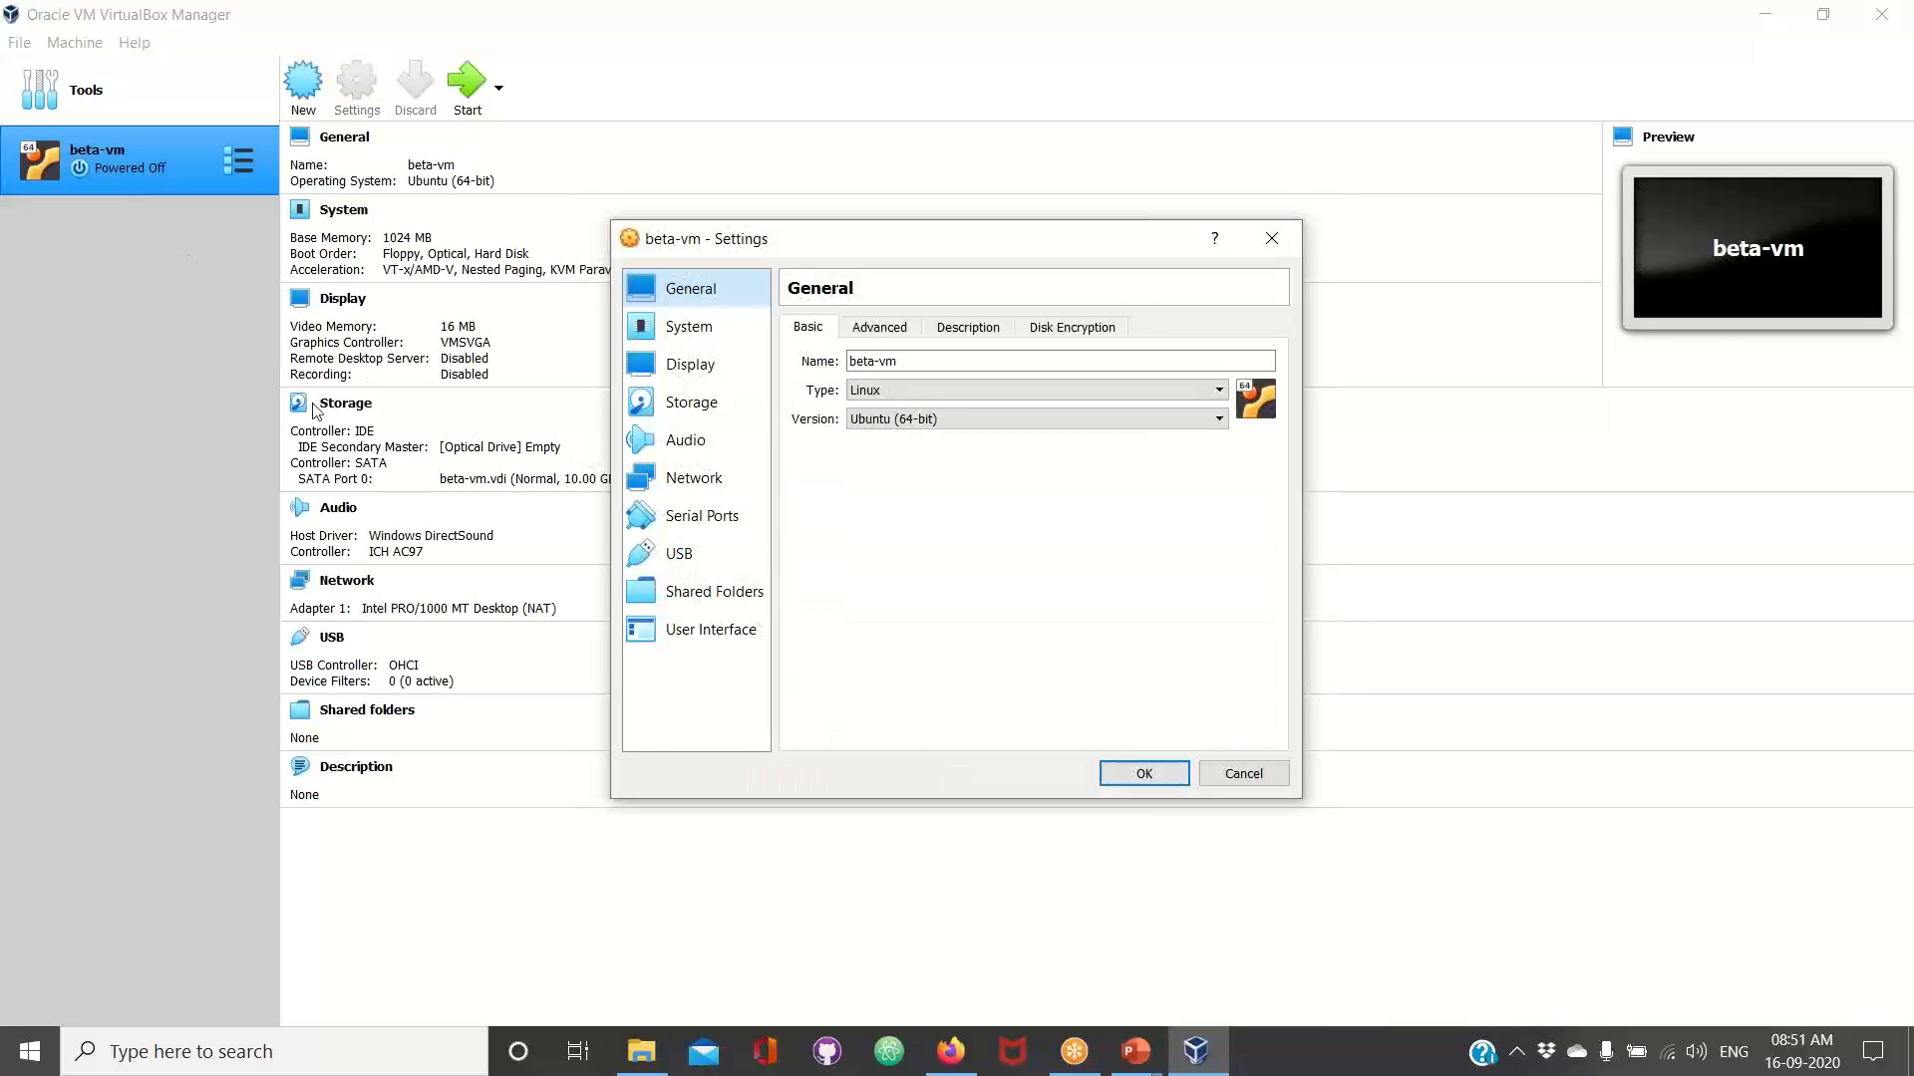
pyautogui.click(1246, 769)
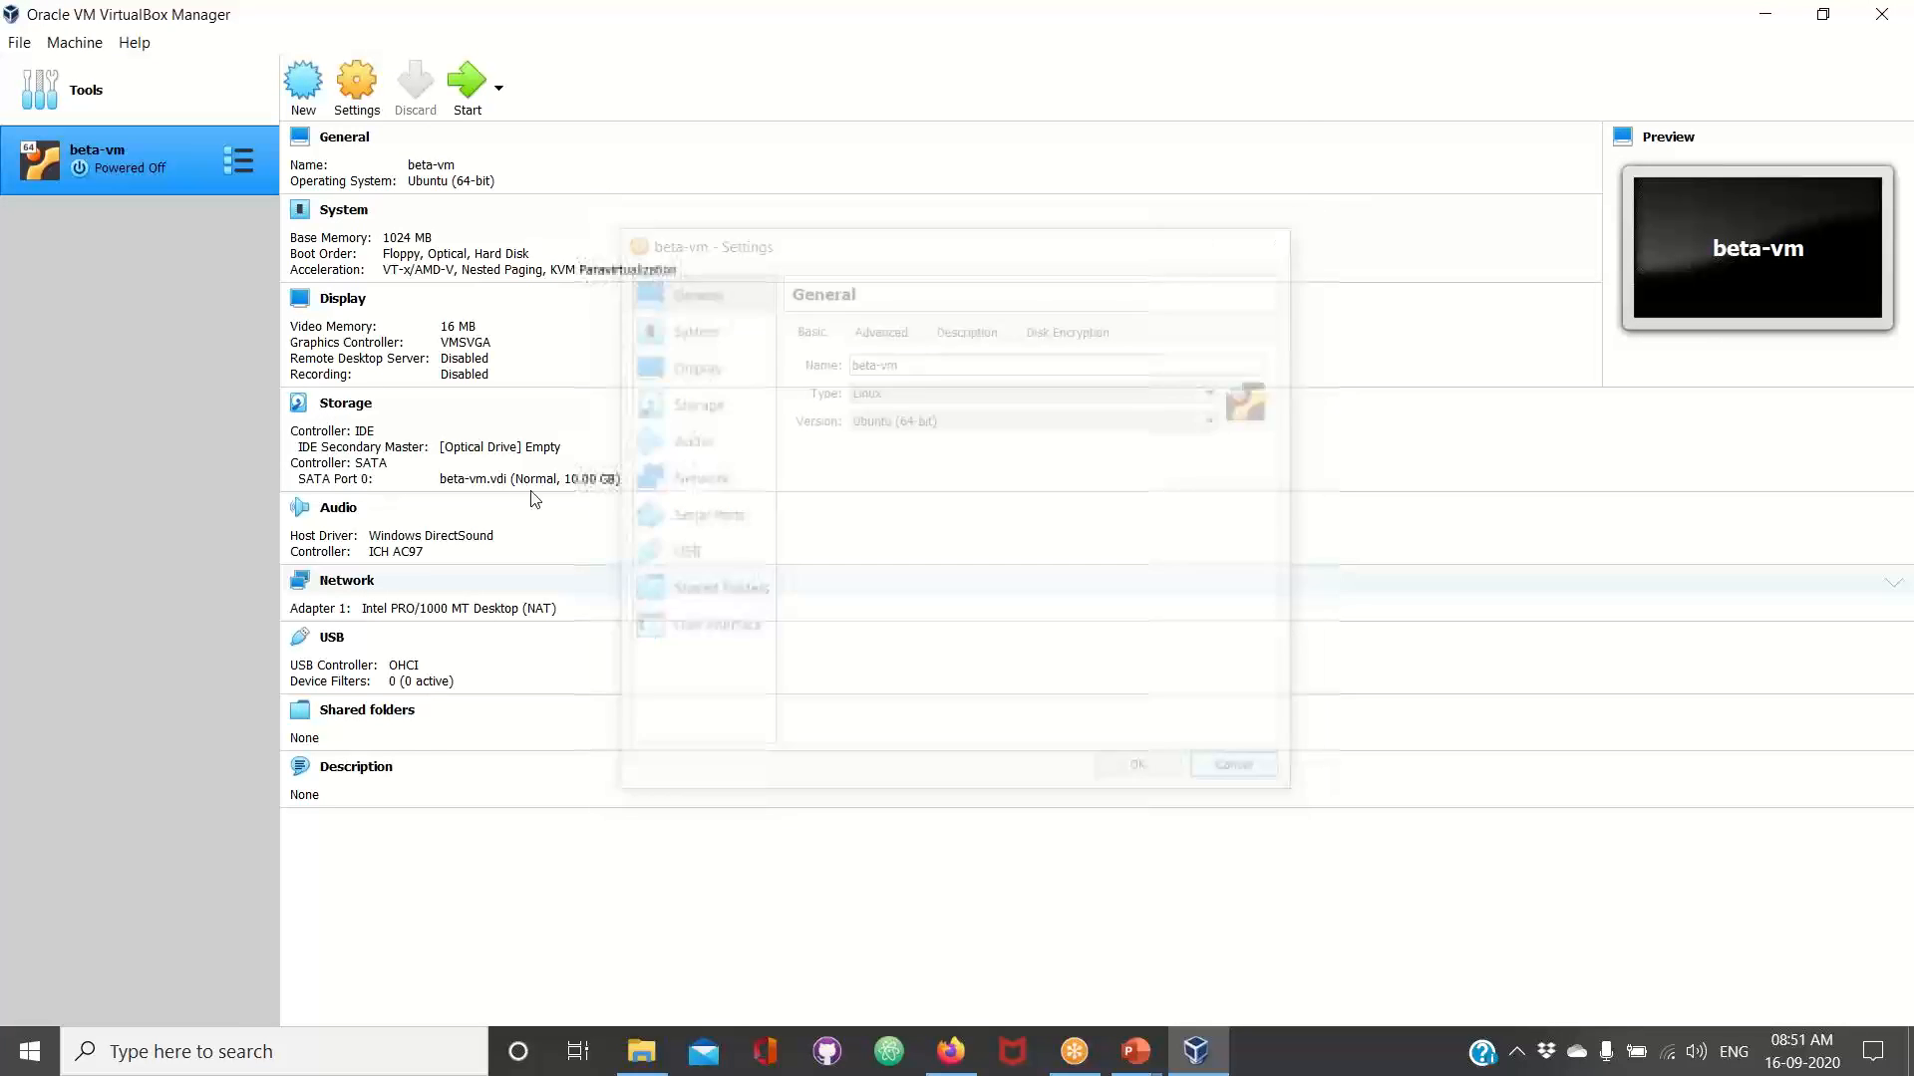
pyautogui.click(493, 405)
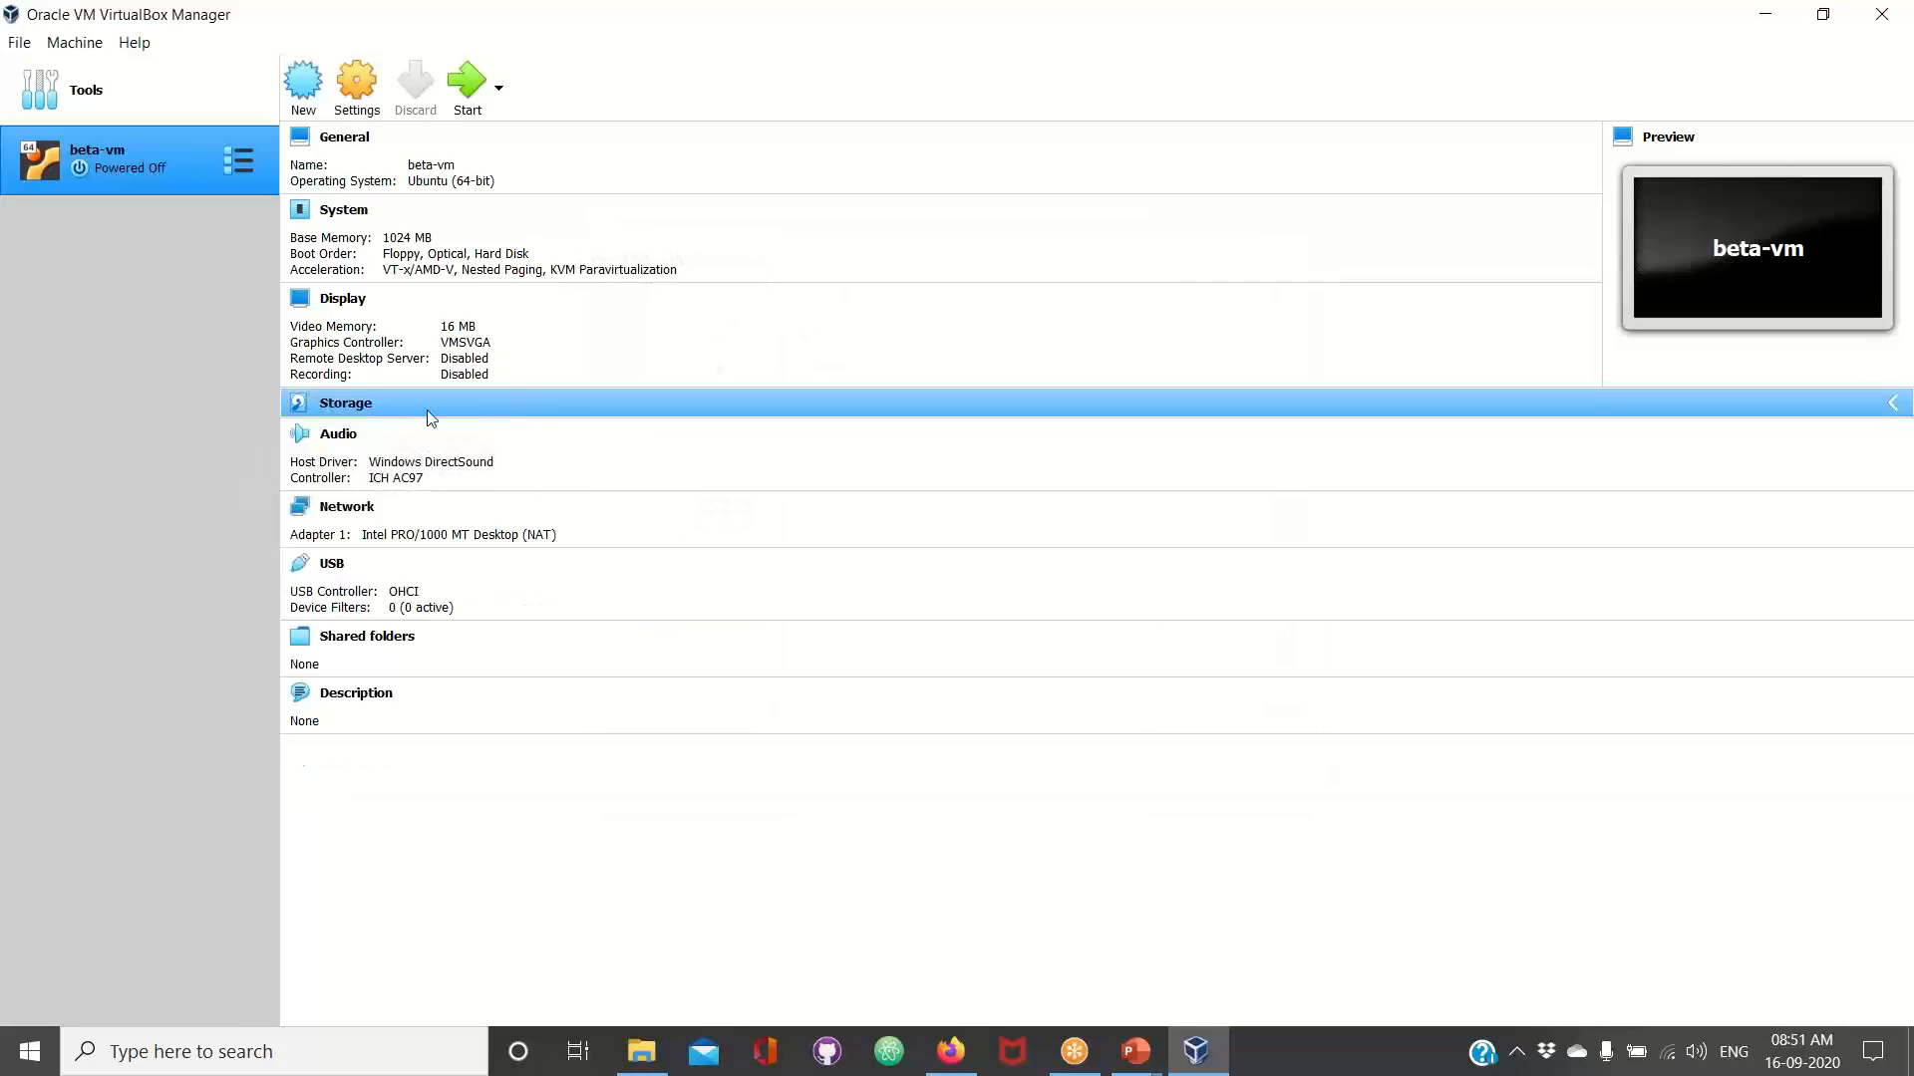
pyautogui.rightClick(319, 418)
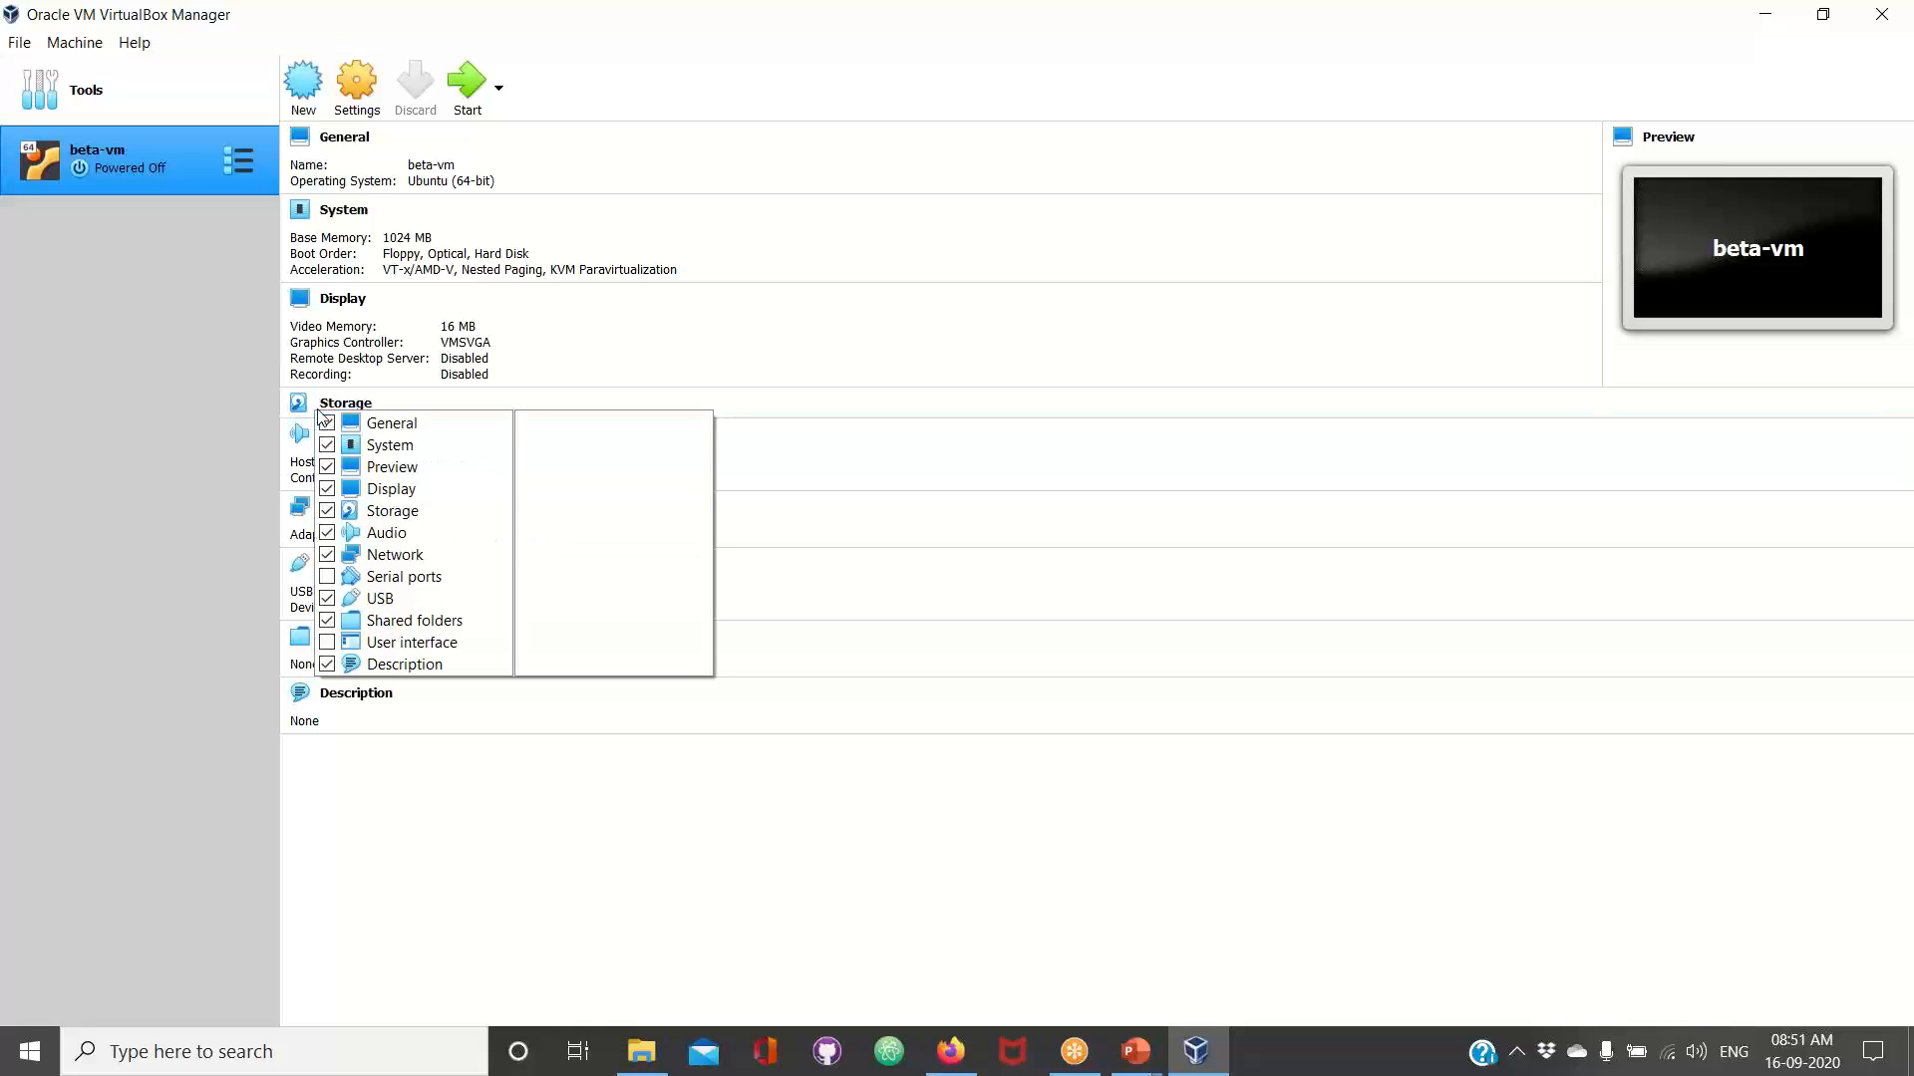
pyautogui.press('Escape')
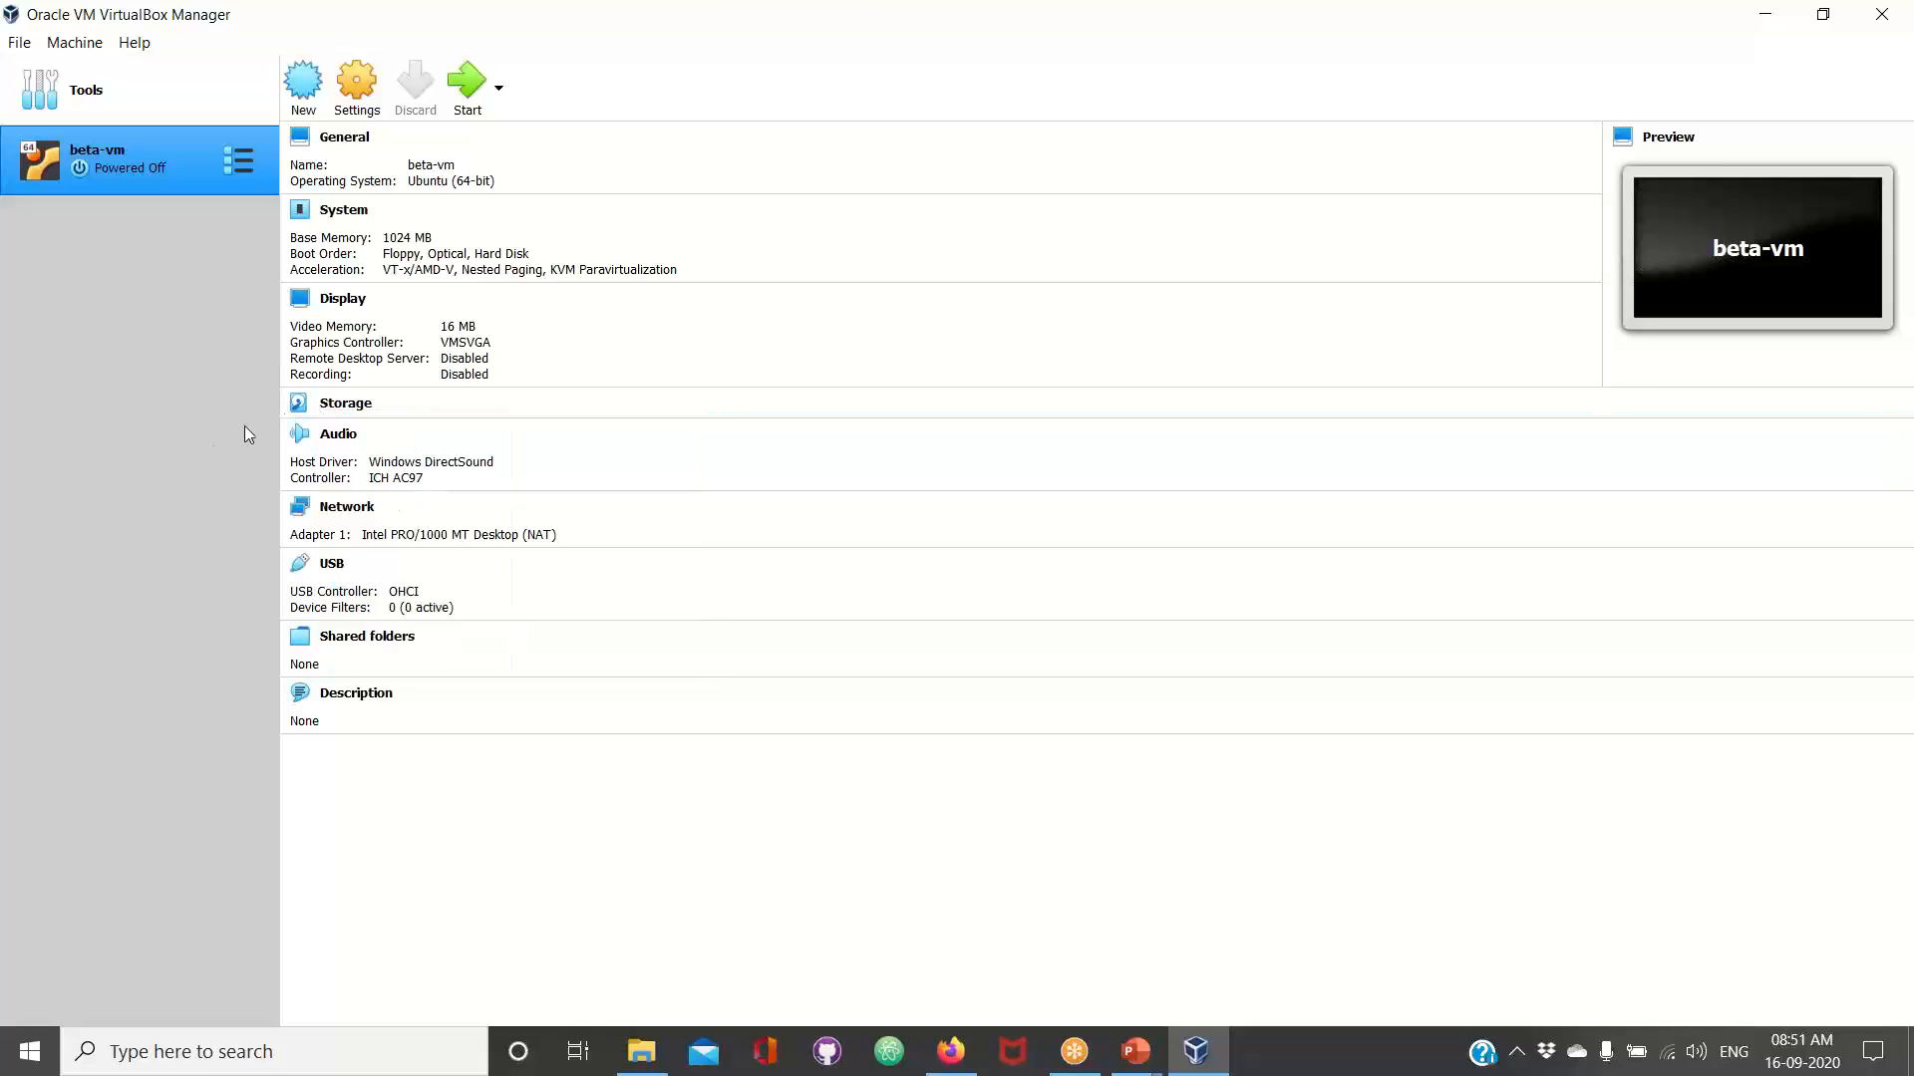
# Add an optical drive with the ubuntu-20.04-desktop-amd64 image from the Desktop to beta-vm's IDE controller and save the settings
pyautogui.click(339, 405)
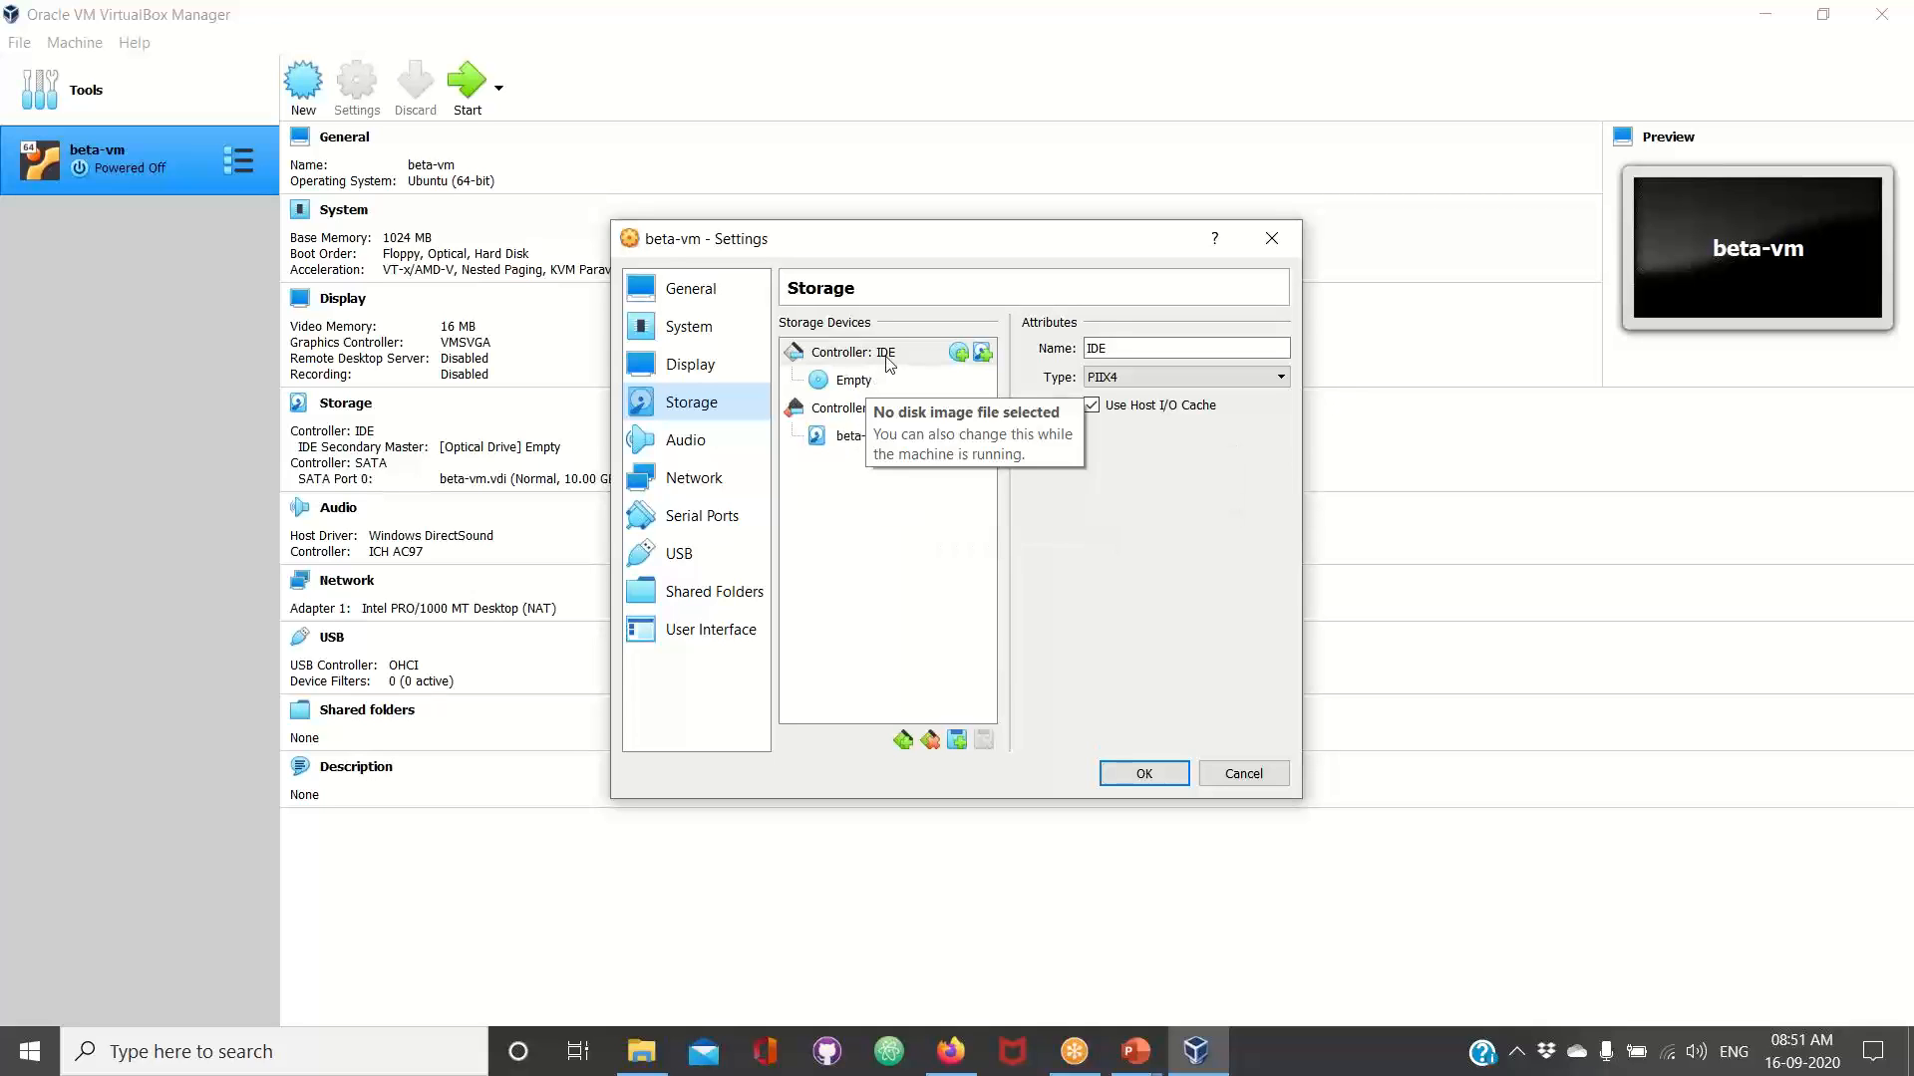
pyautogui.click(958, 356)
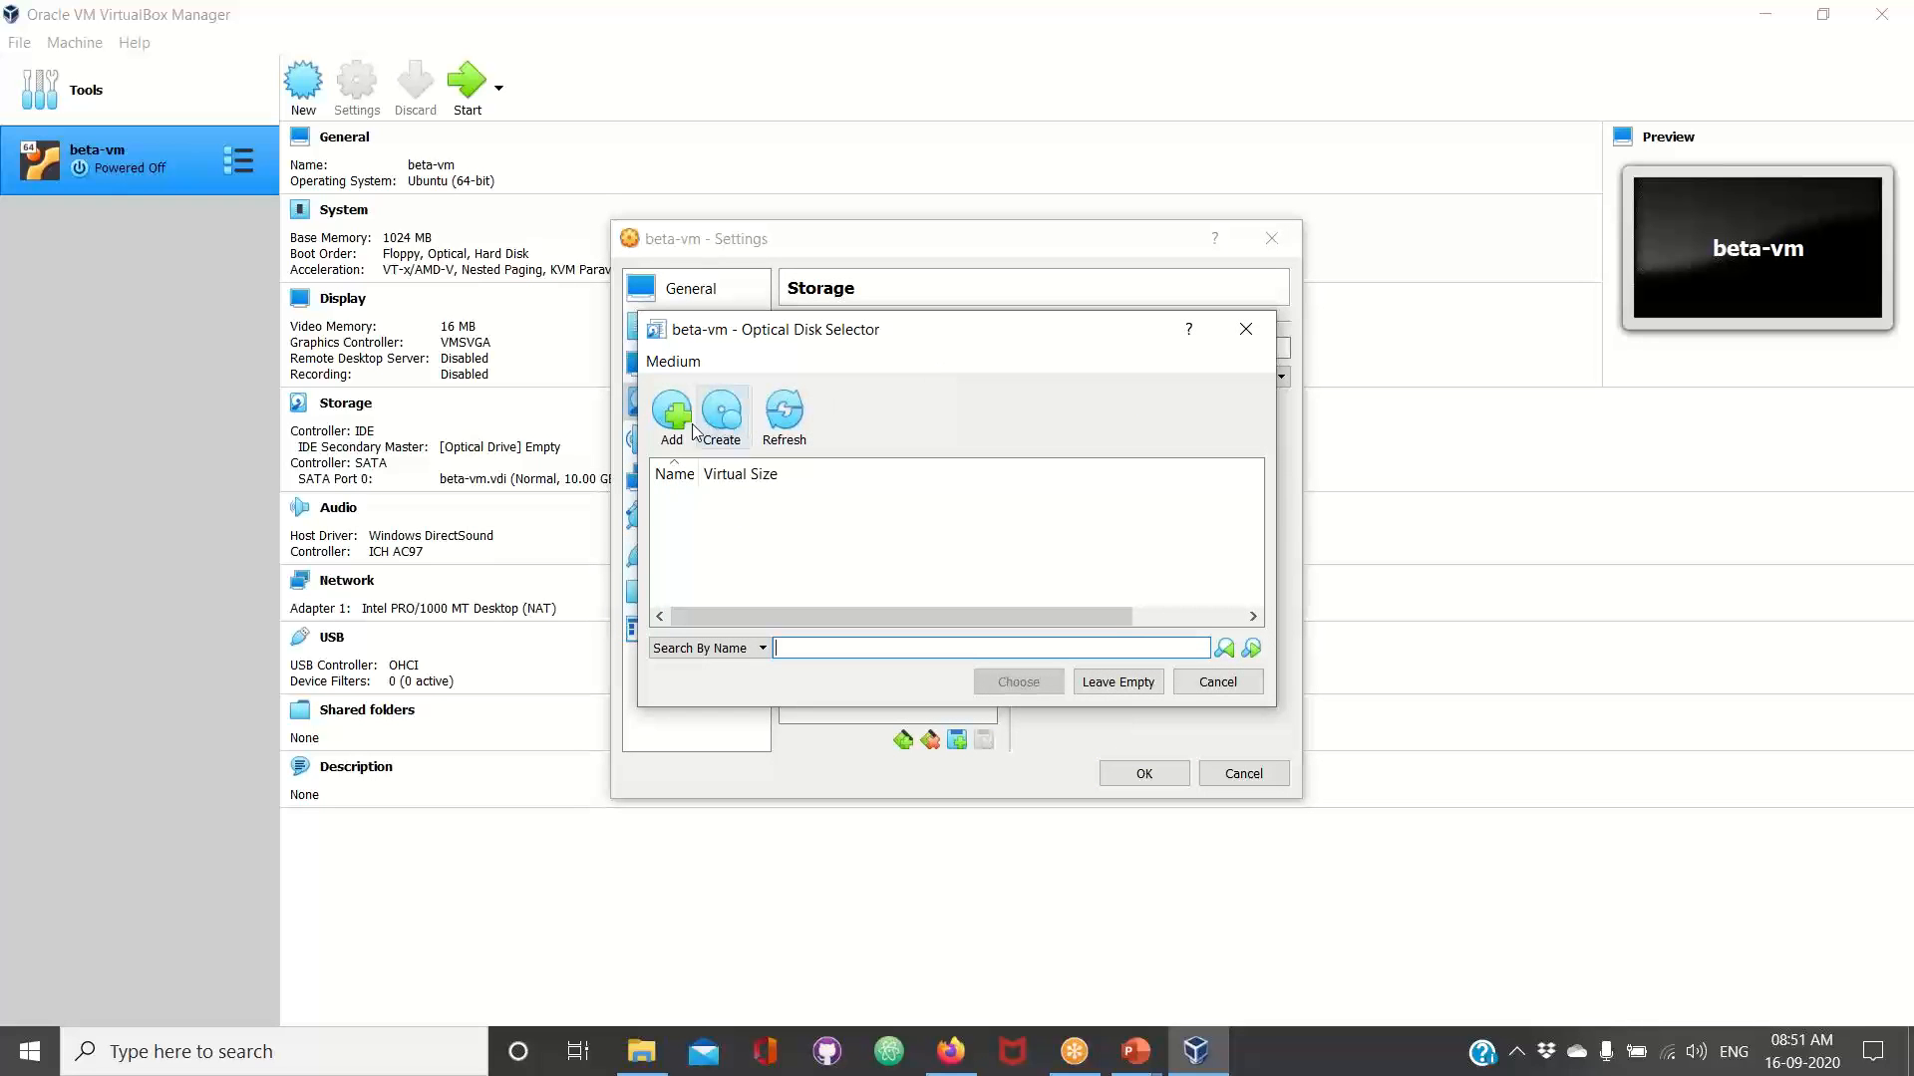
pyautogui.click(688, 429)
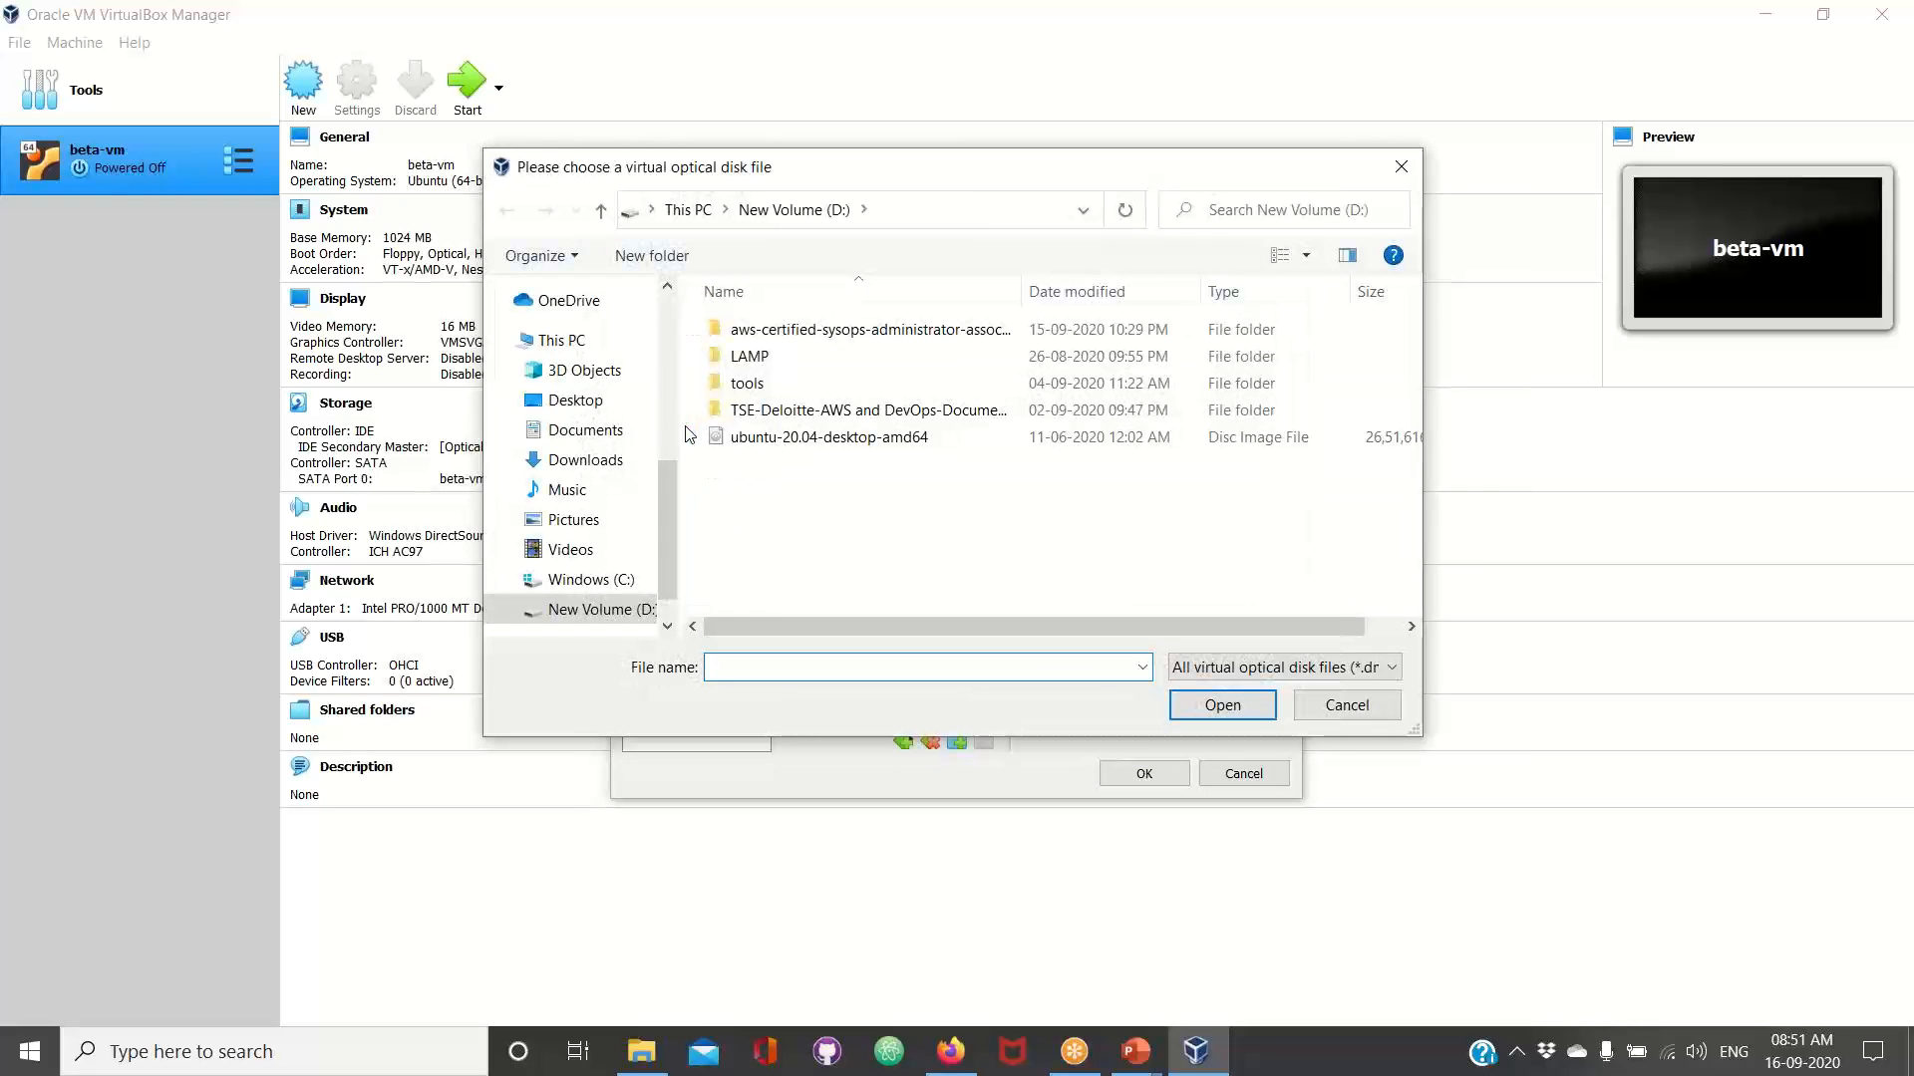
pyautogui.click(596, 407)
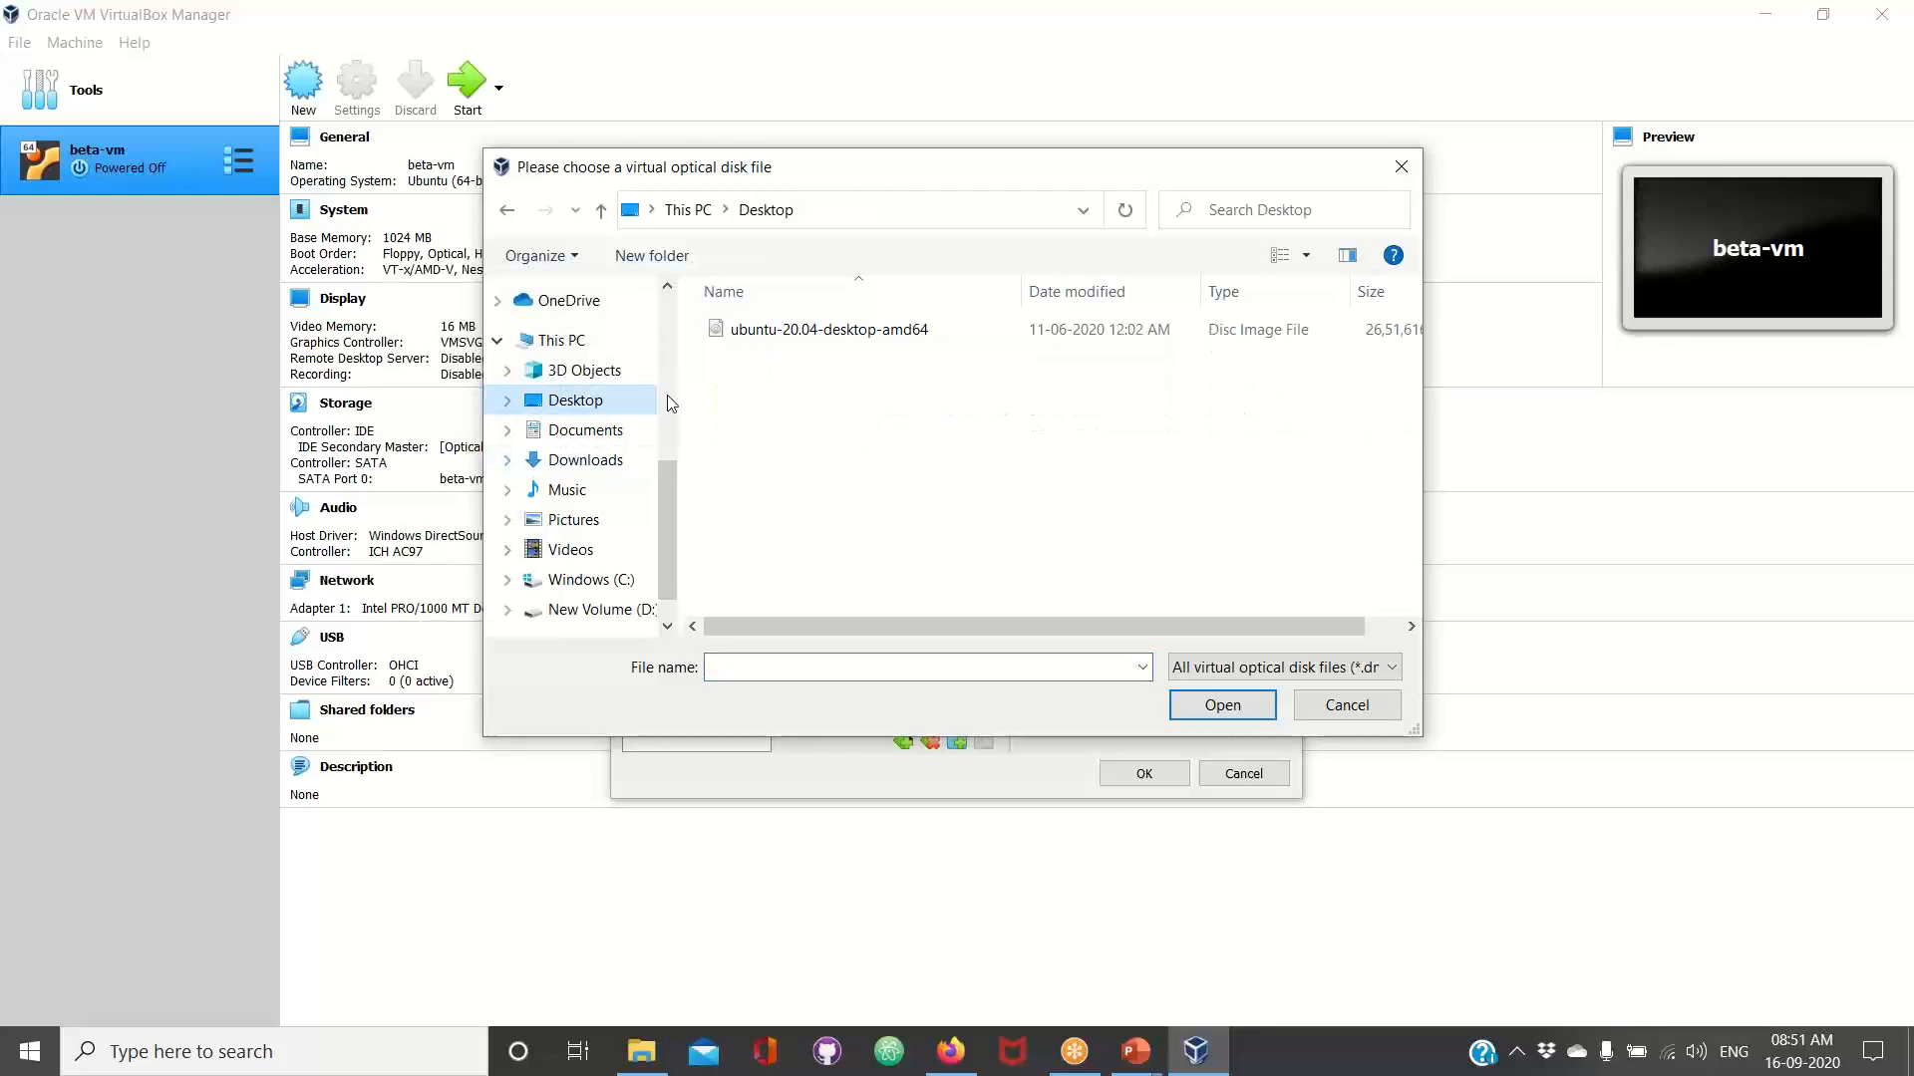
pyautogui.click(863, 333)
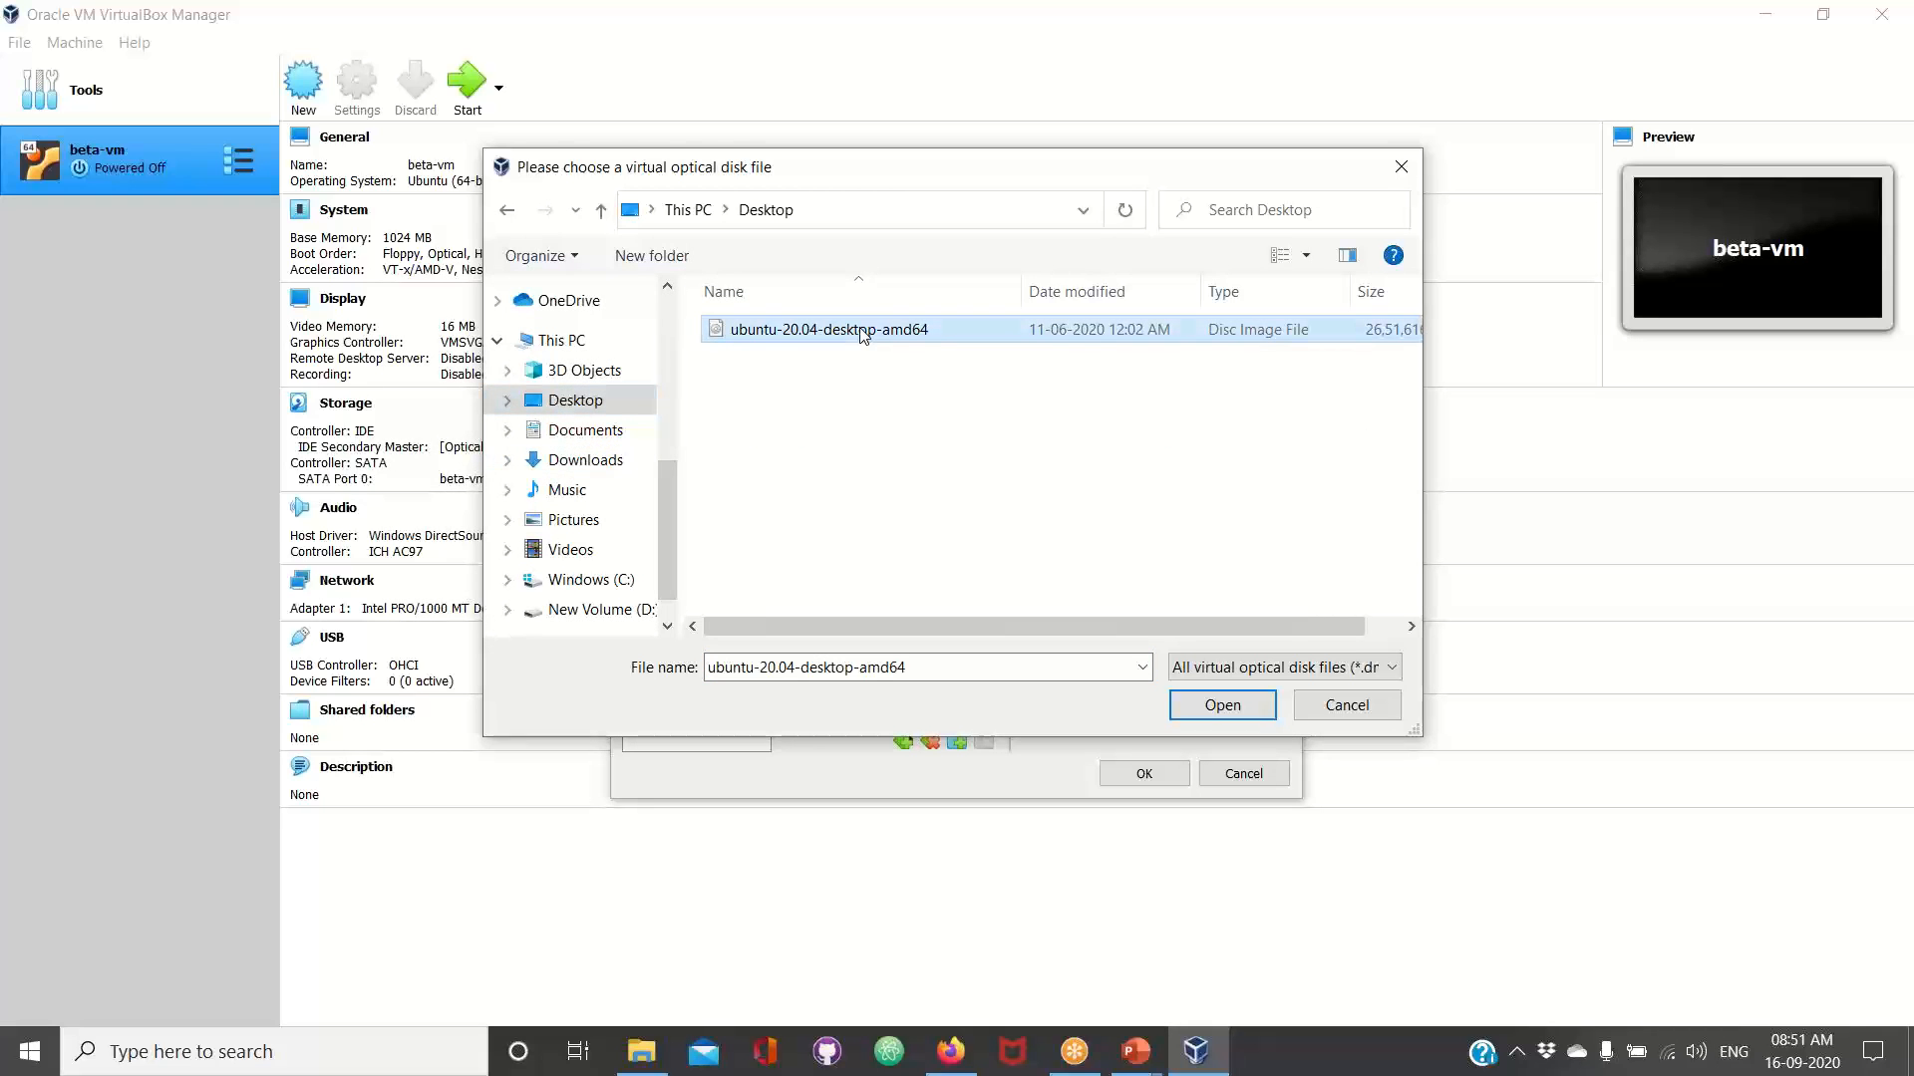
pyautogui.click(1199, 708)
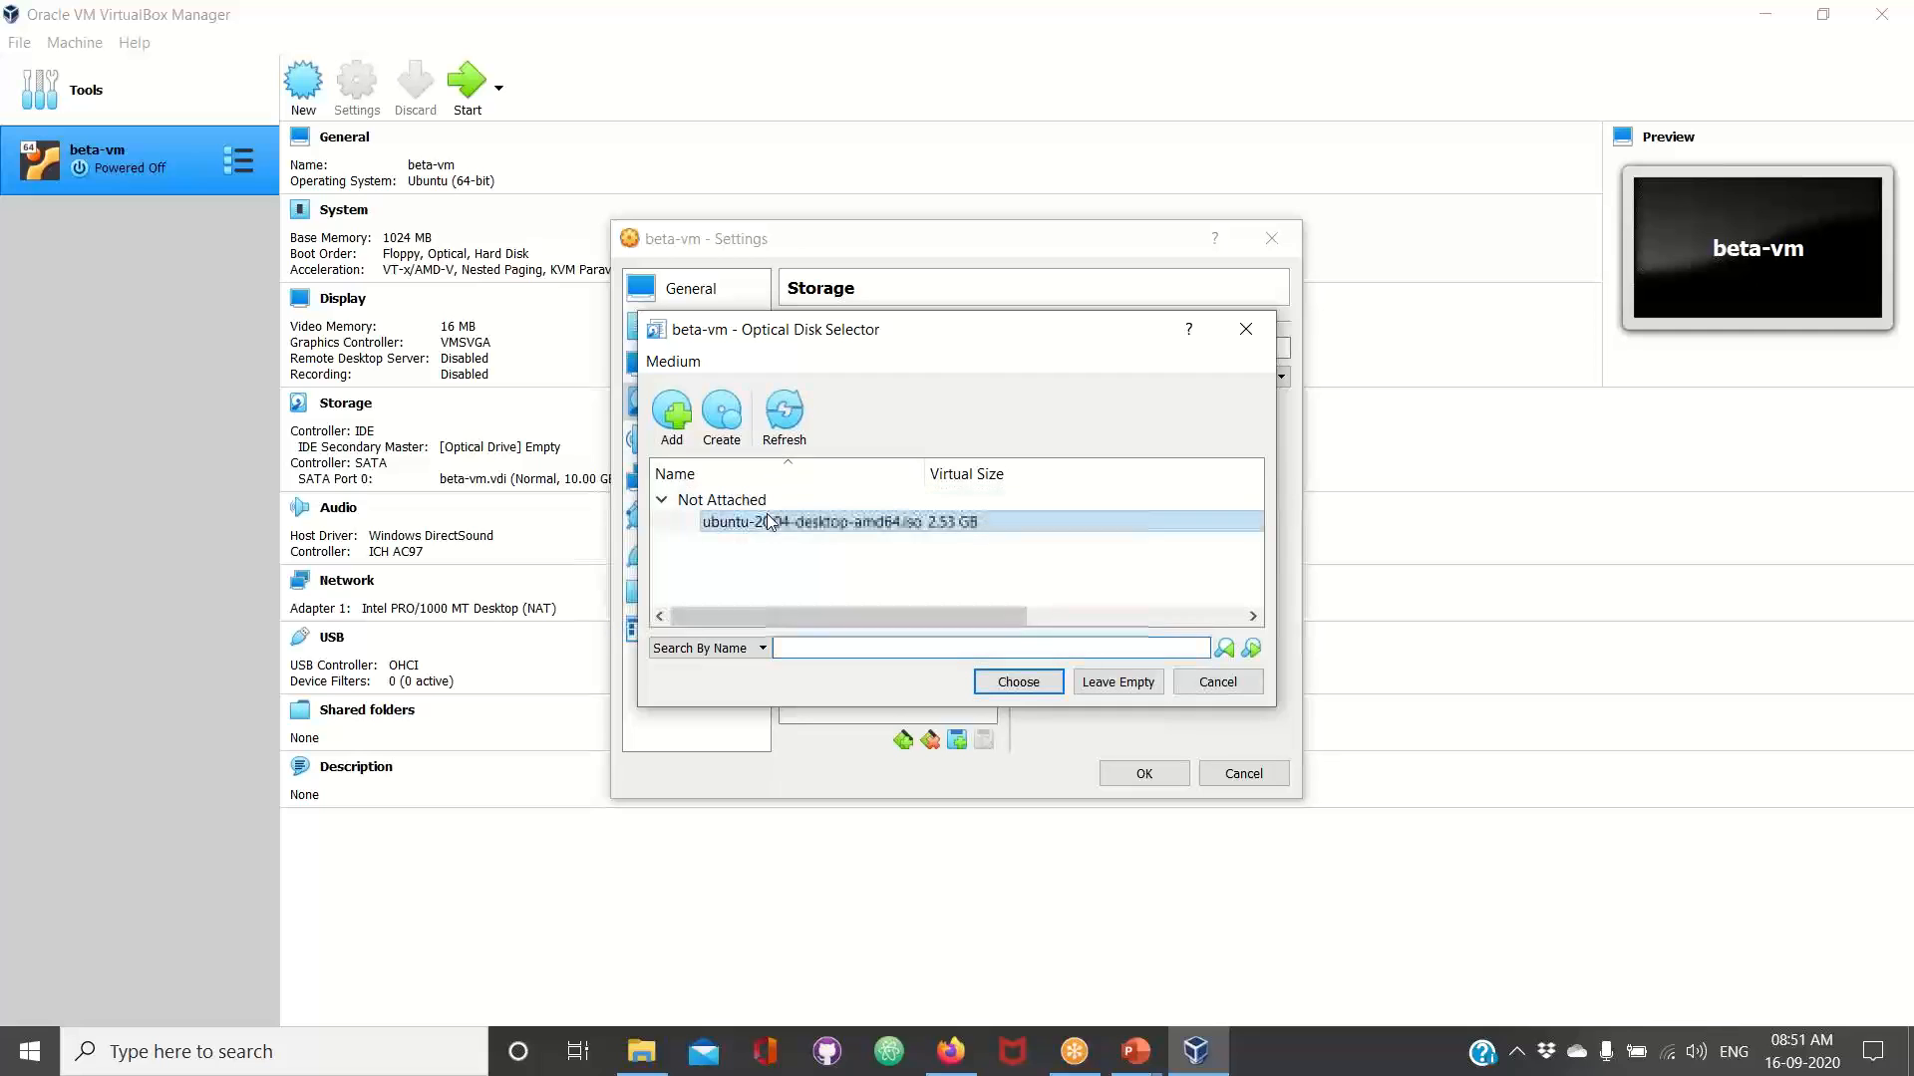
pyautogui.click(1033, 685)
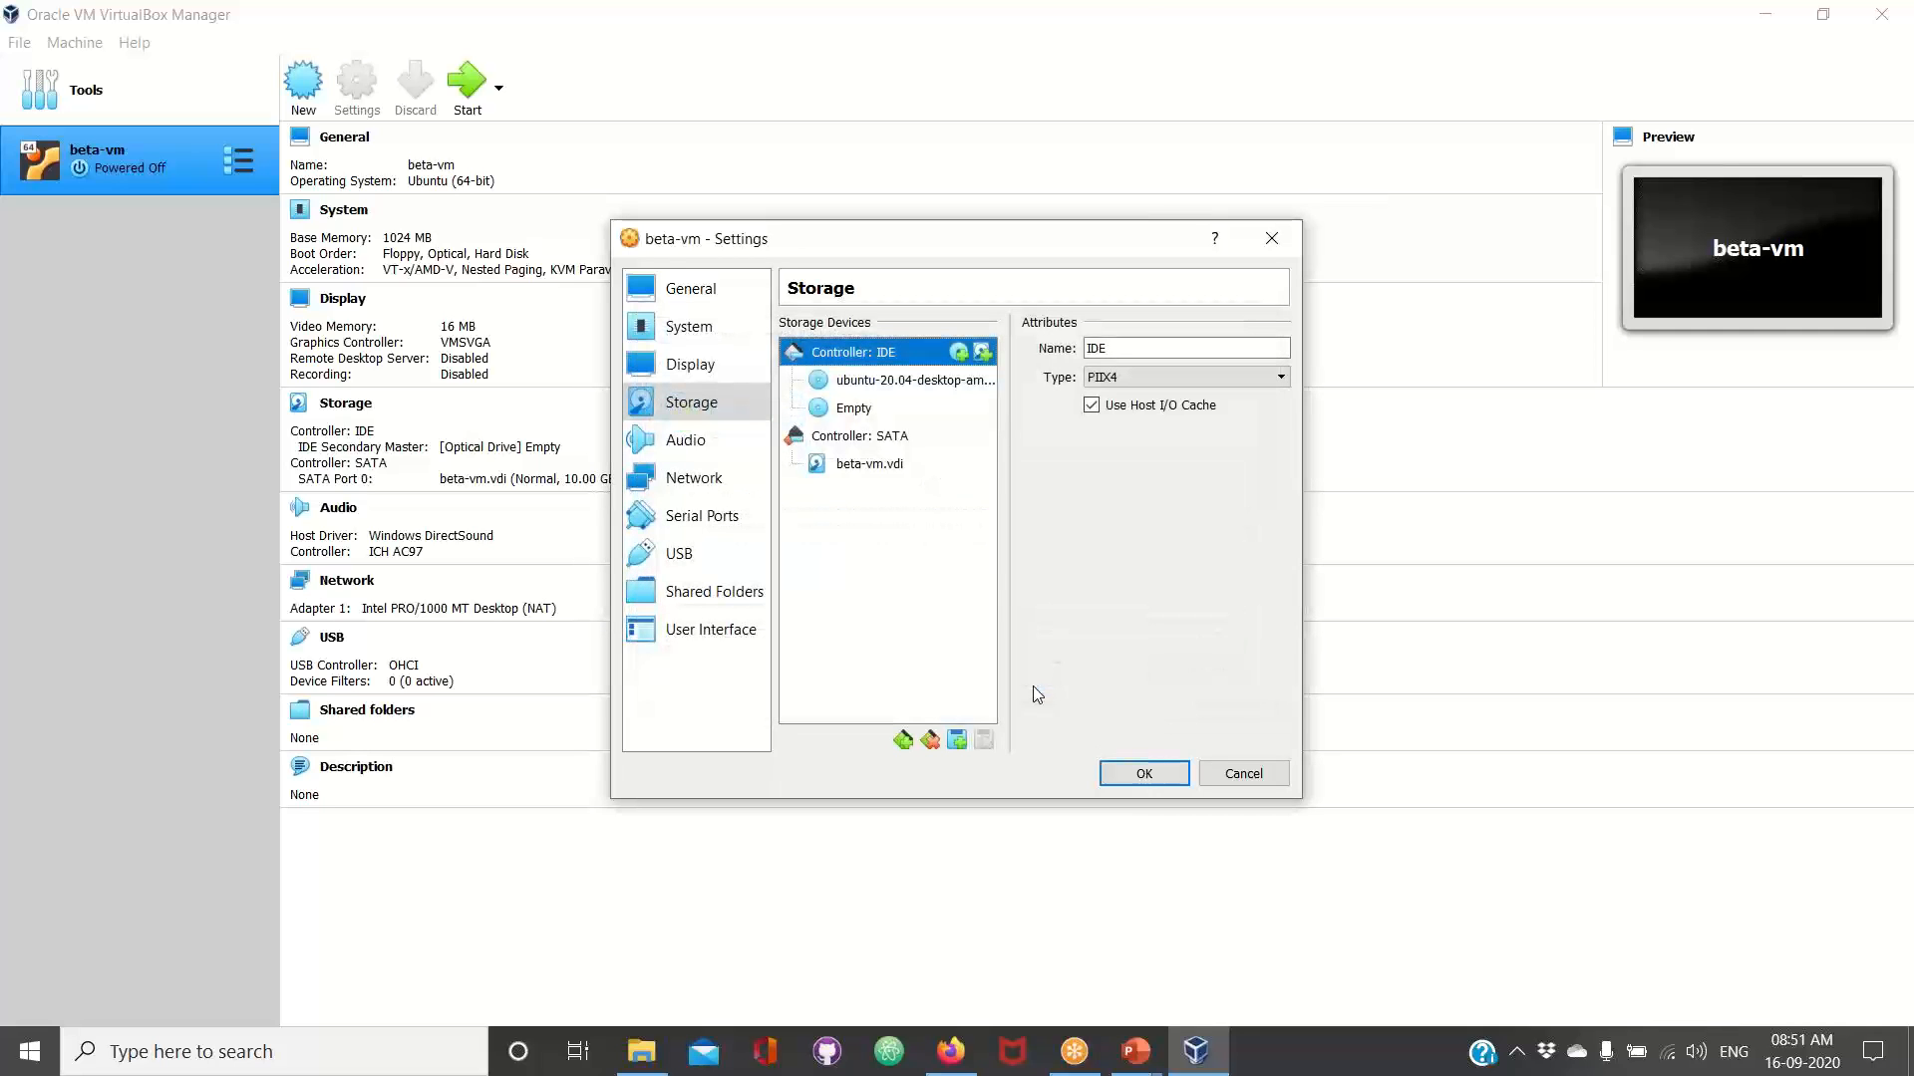
pyautogui.click(882, 386)
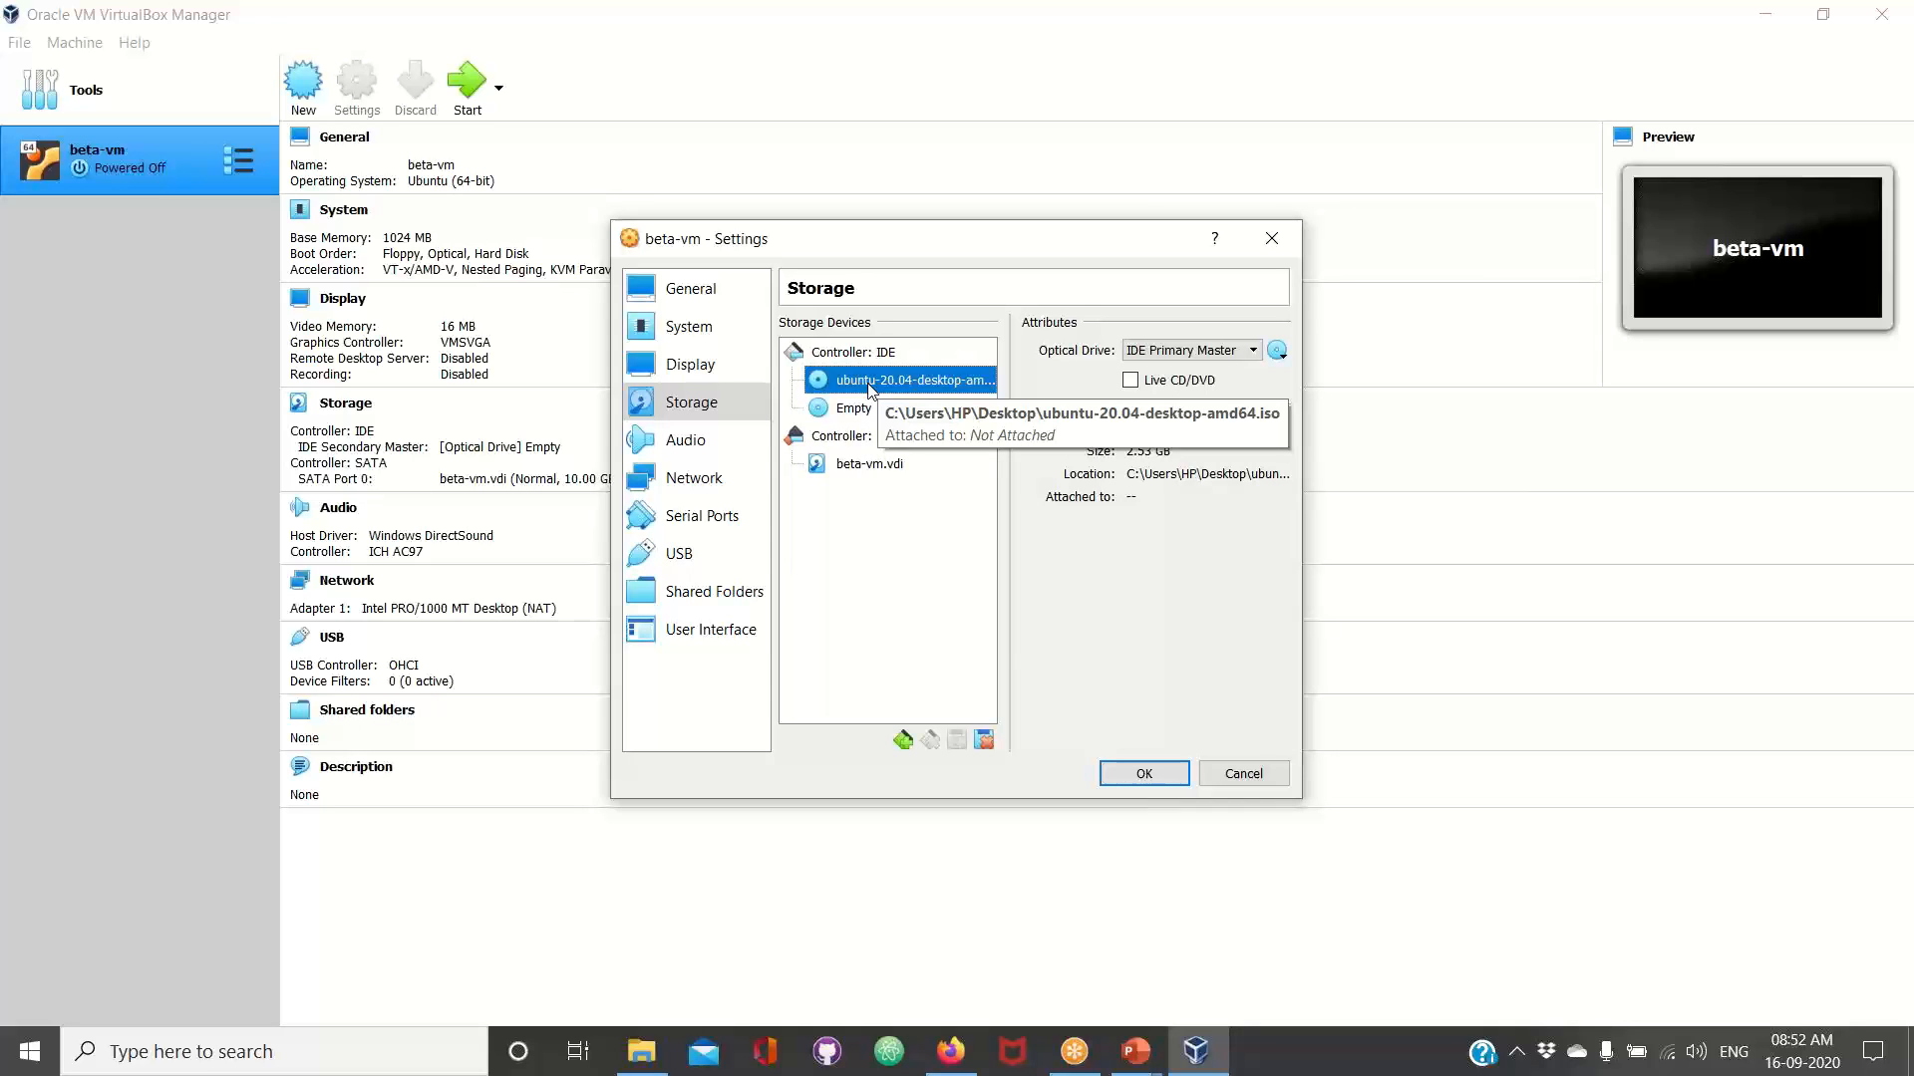
pyautogui.click(1145, 776)
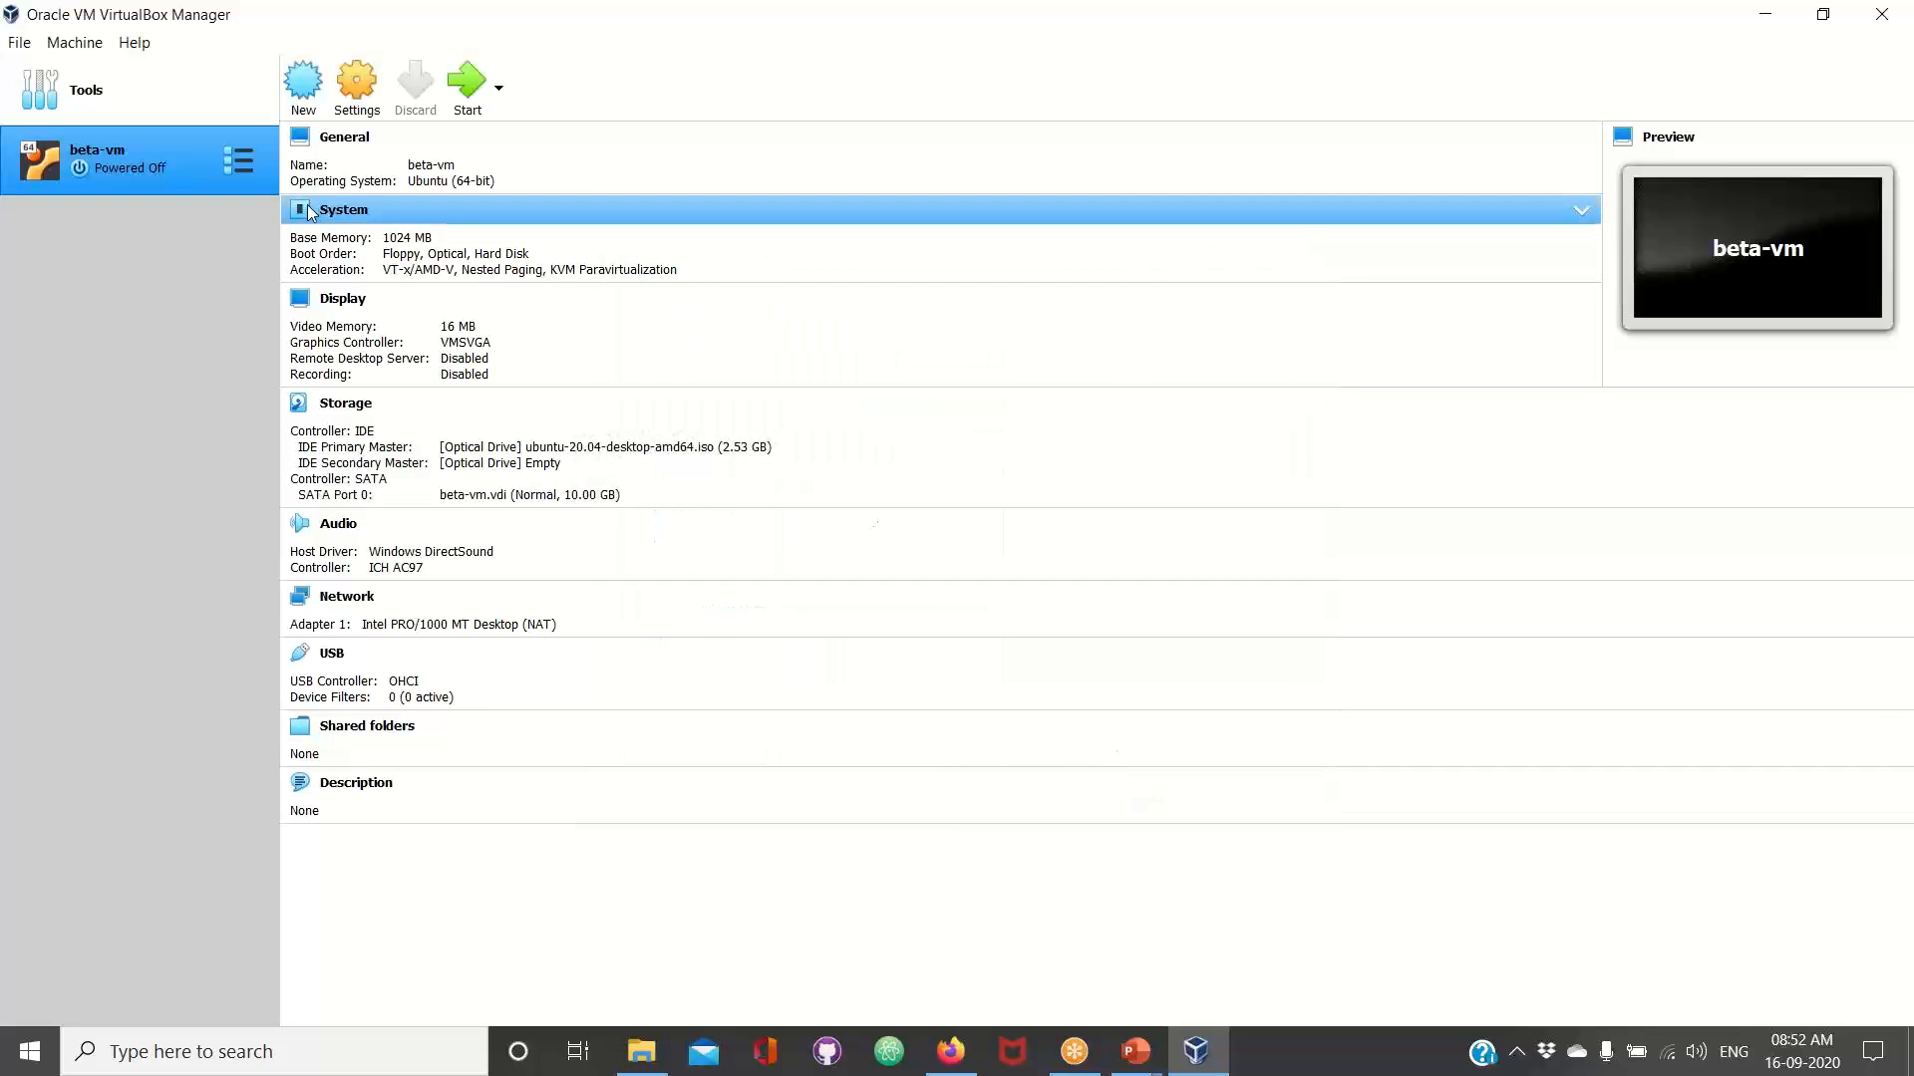
# Start the beta-vm machine, dismiss the keyboard capture and mouse integration notices, and move its window aside while it boots
pyautogui.rightClick(143, 161)
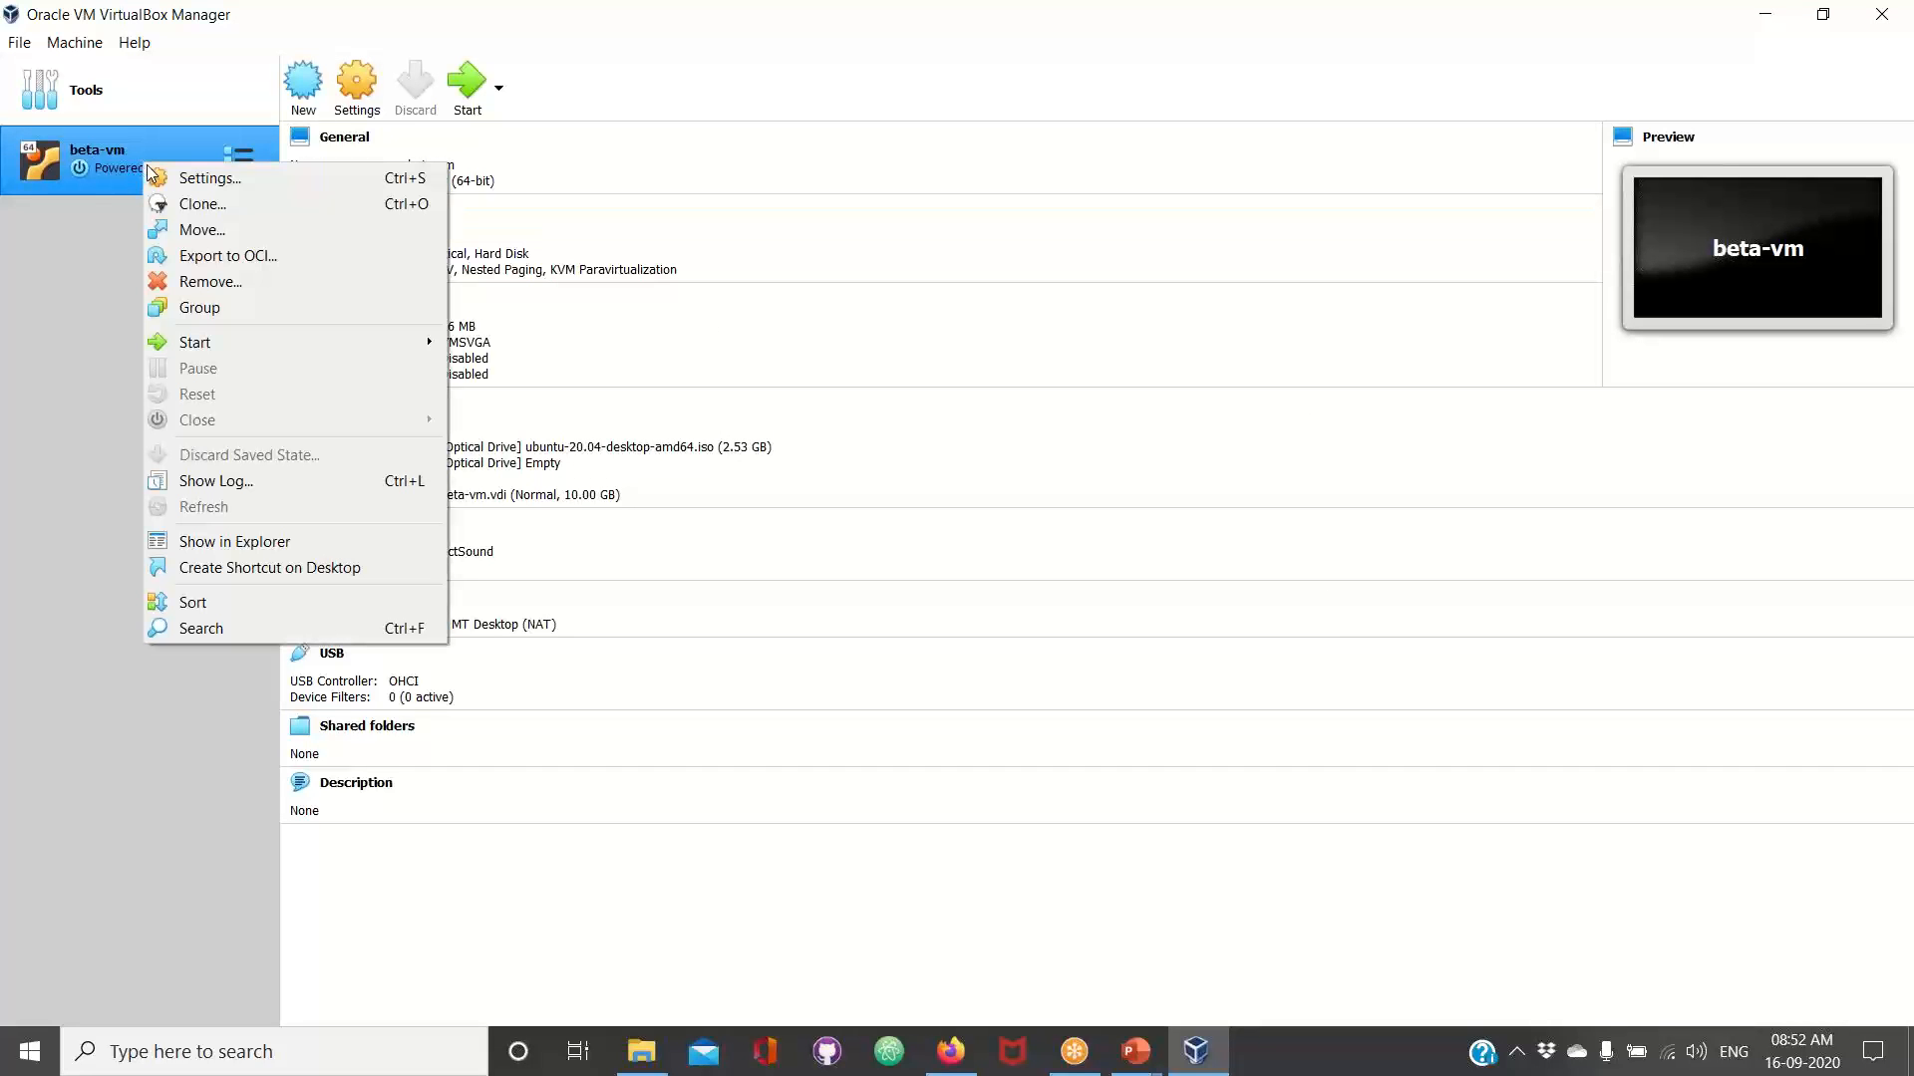
pyautogui.click(155, 179)
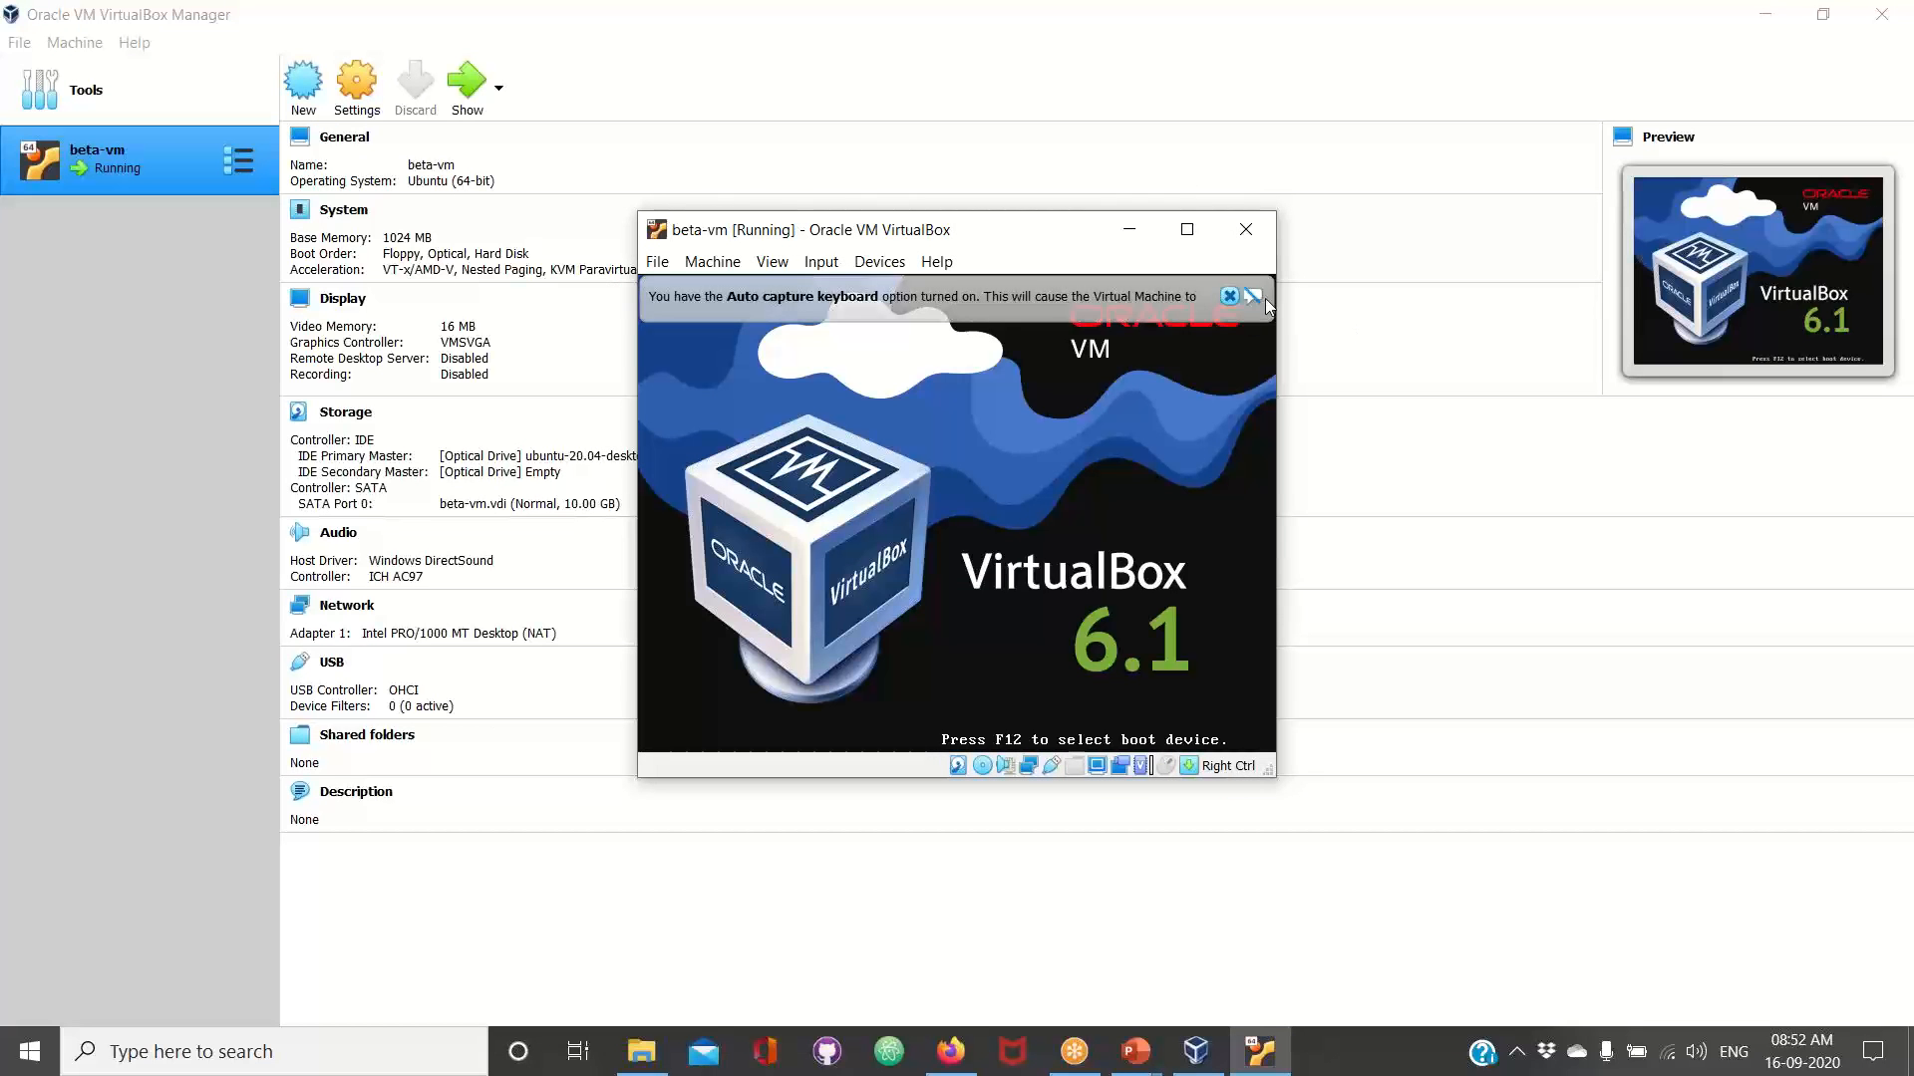
pyautogui.click(1229, 296)
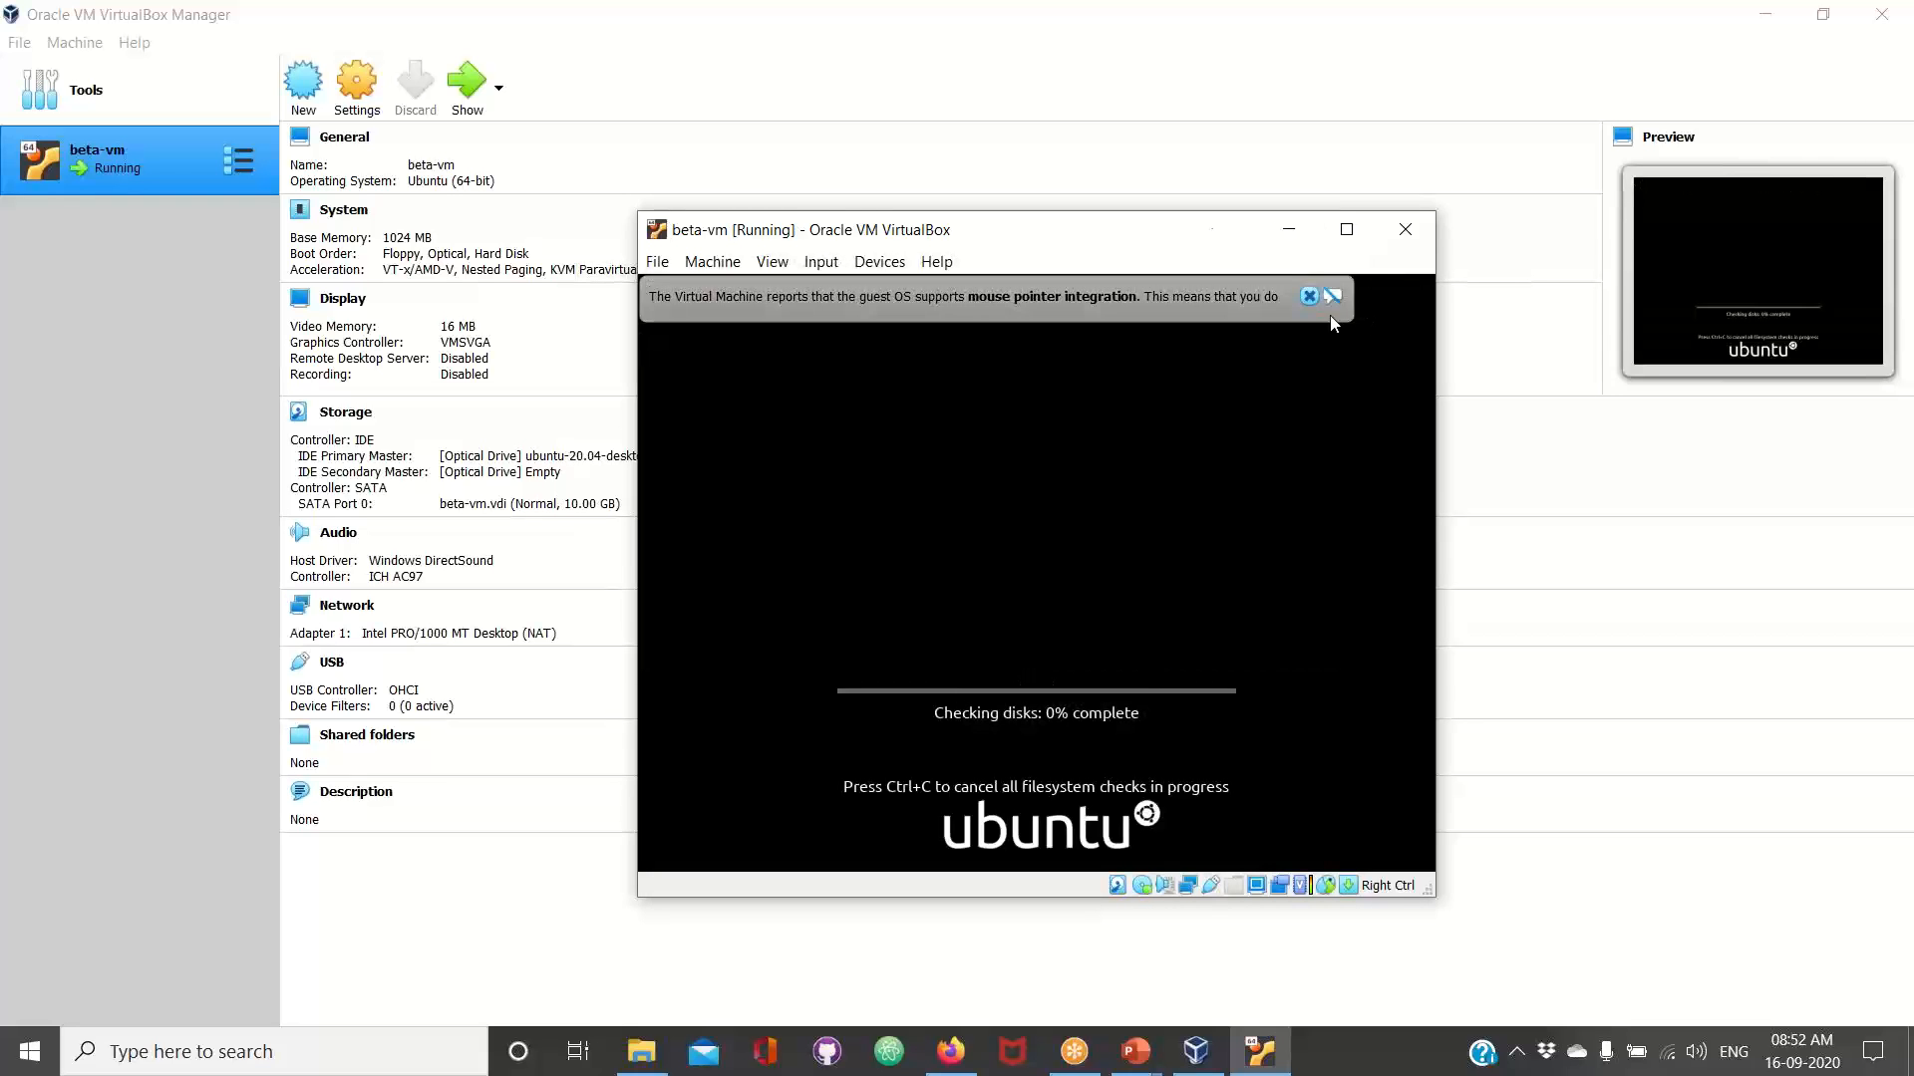
pyautogui.click(1312, 297)
pyautogui.moveTo(1148, 249); pyautogui.dragTo(966, 133)
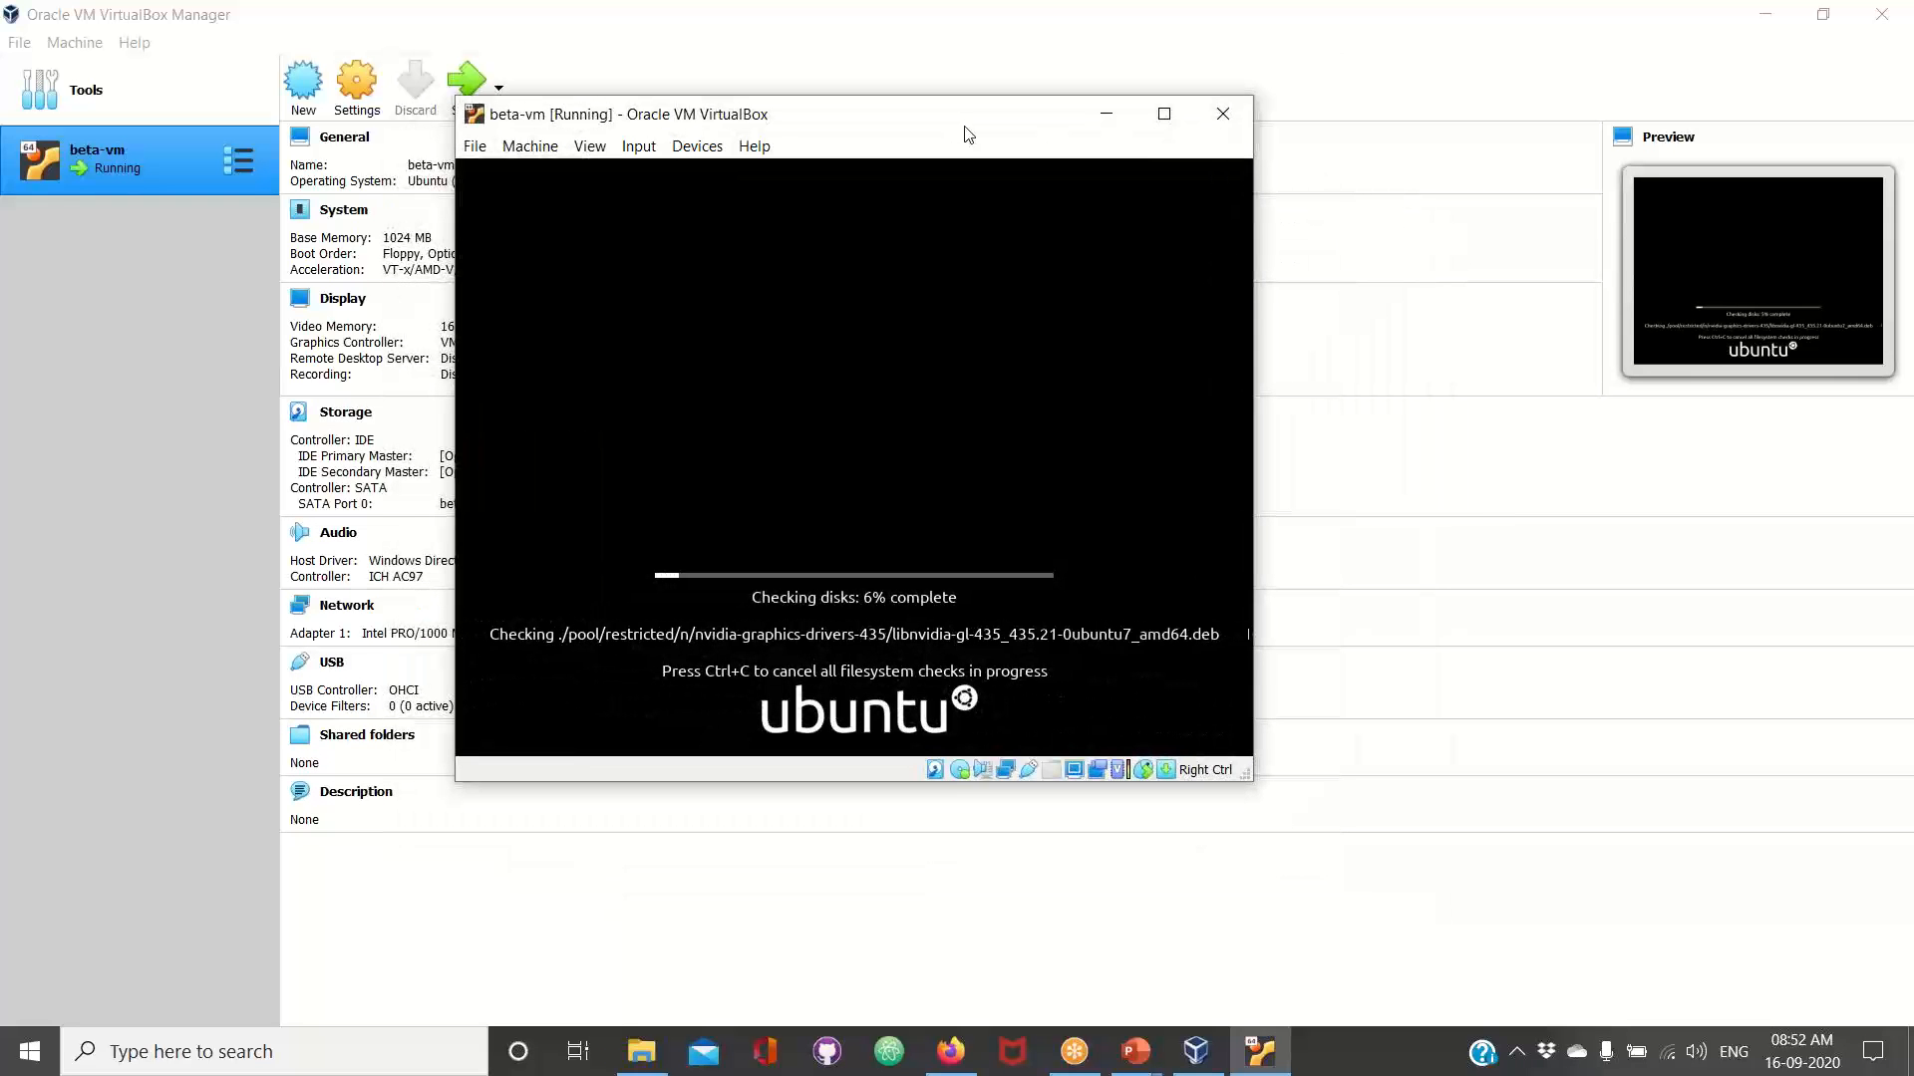
# Switch to the PowerPoint Virtualization Layer slide and annotate the hypervisor layer with an outward arrow and an underlined handwritten "OVB"
pyautogui.click(1147, 1060)
pyautogui.click(1266, 950)
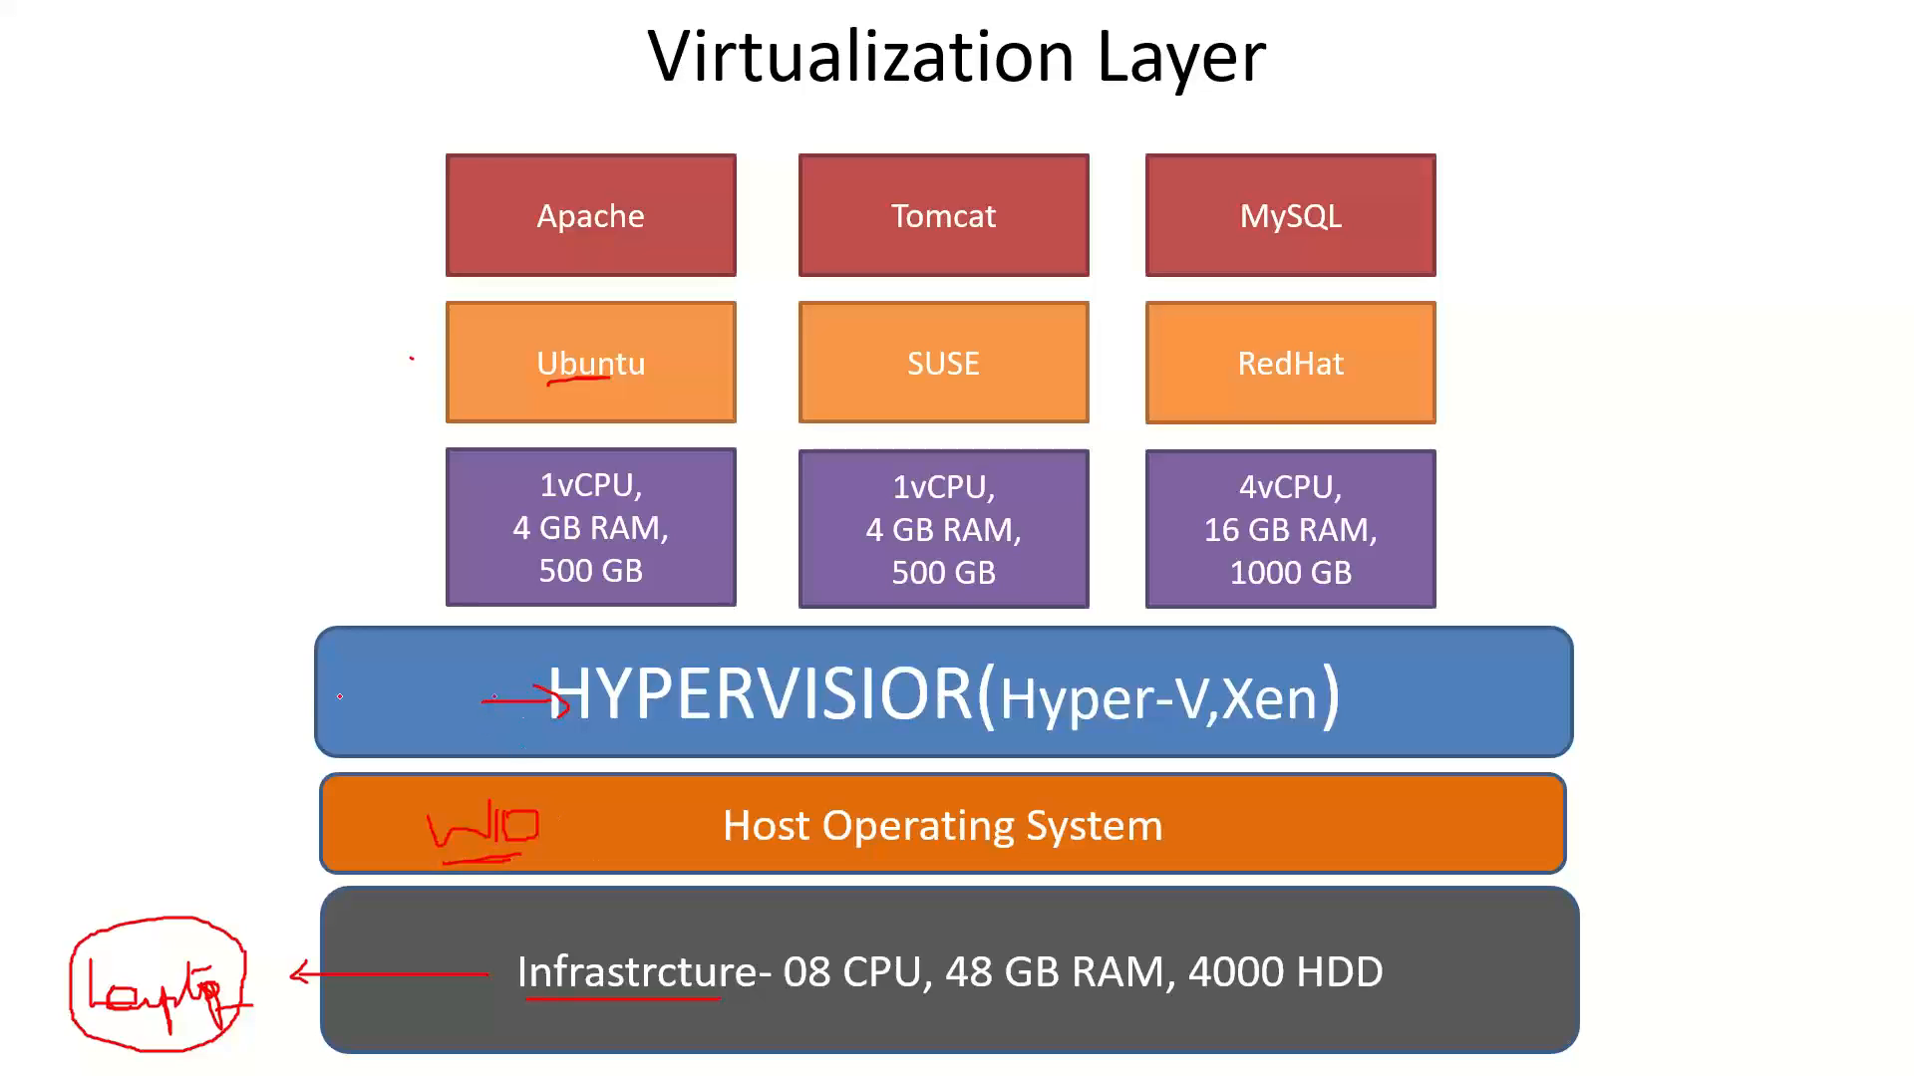
pyautogui.moveTo(495, 697); pyautogui.dragTo(291, 697)
pyautogui.moveTo(80, 694); pyautogui.dragTo(126, 749)
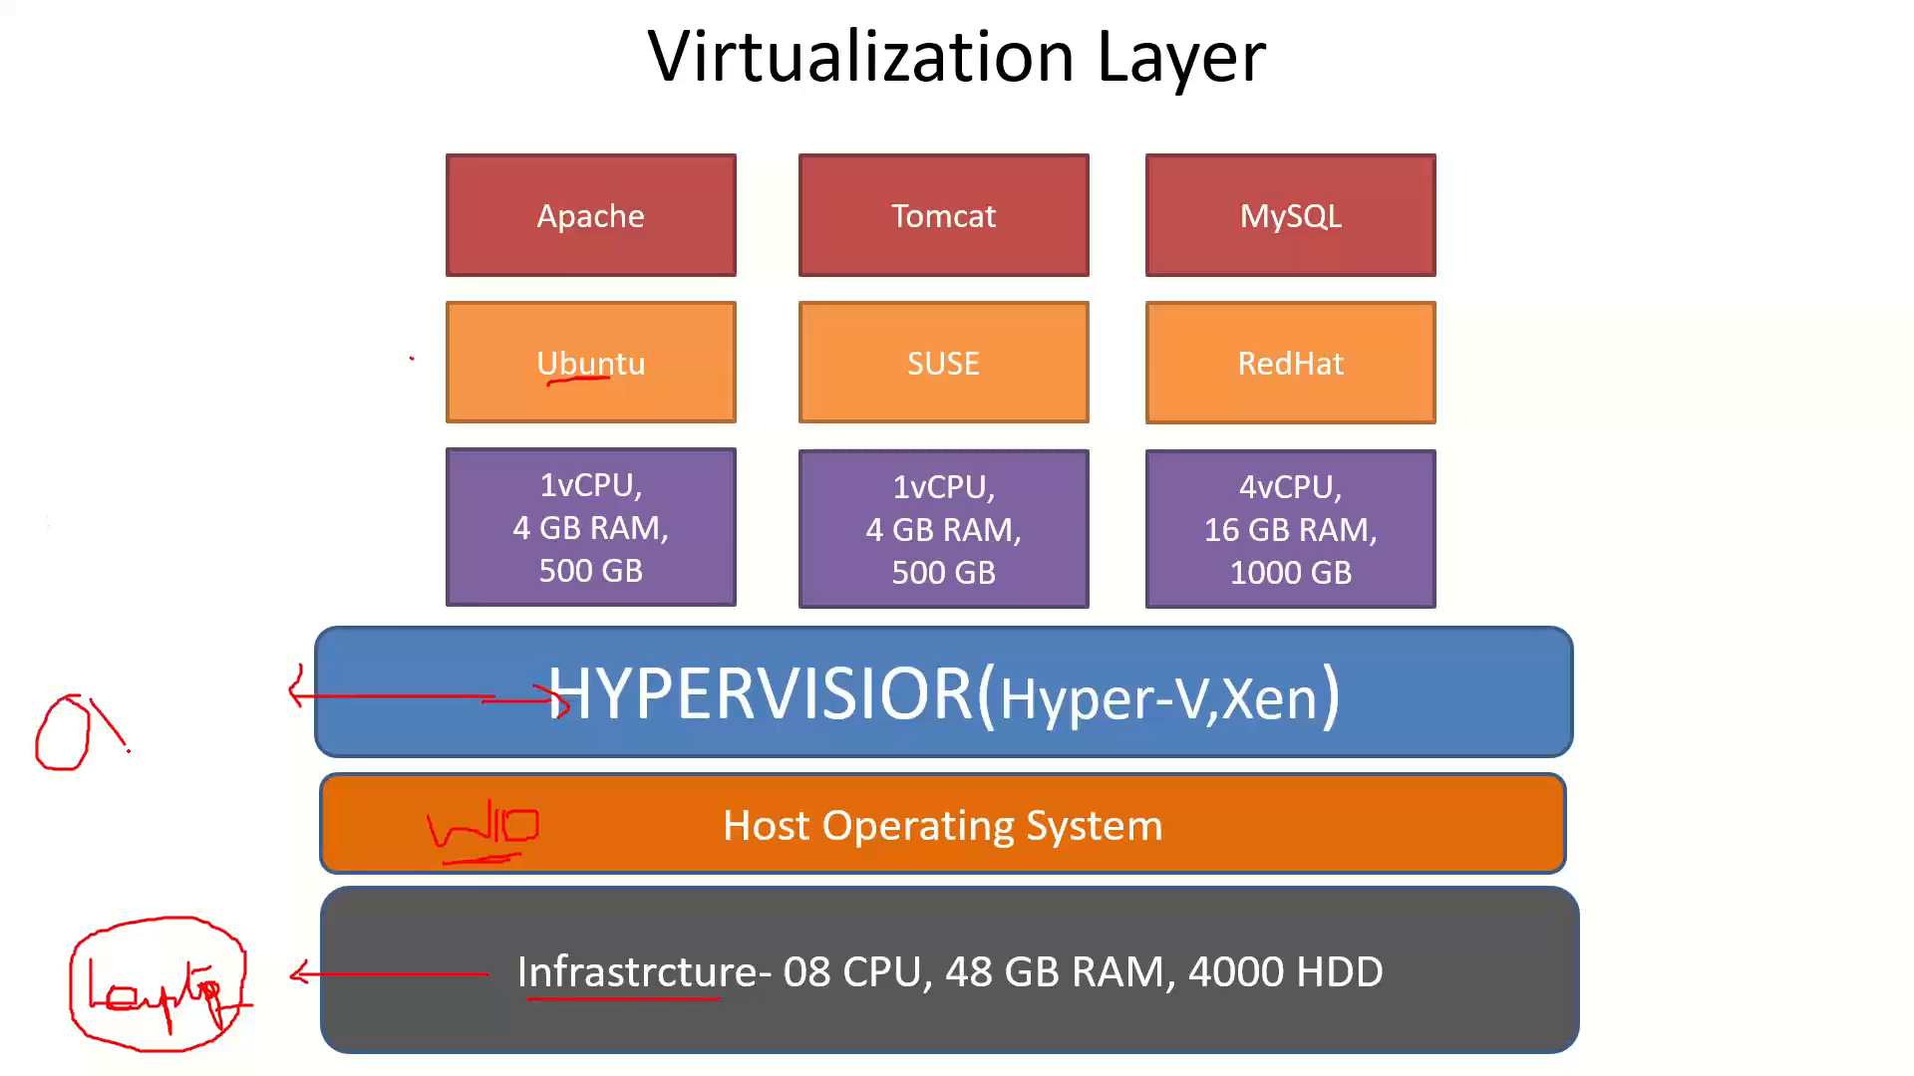
pyautogui.moveTo(162, 688); pyautogui.dragTo(176, 733)
pyautogui.moveTo(26, 794); pyautogui.dragTo(221, 760)
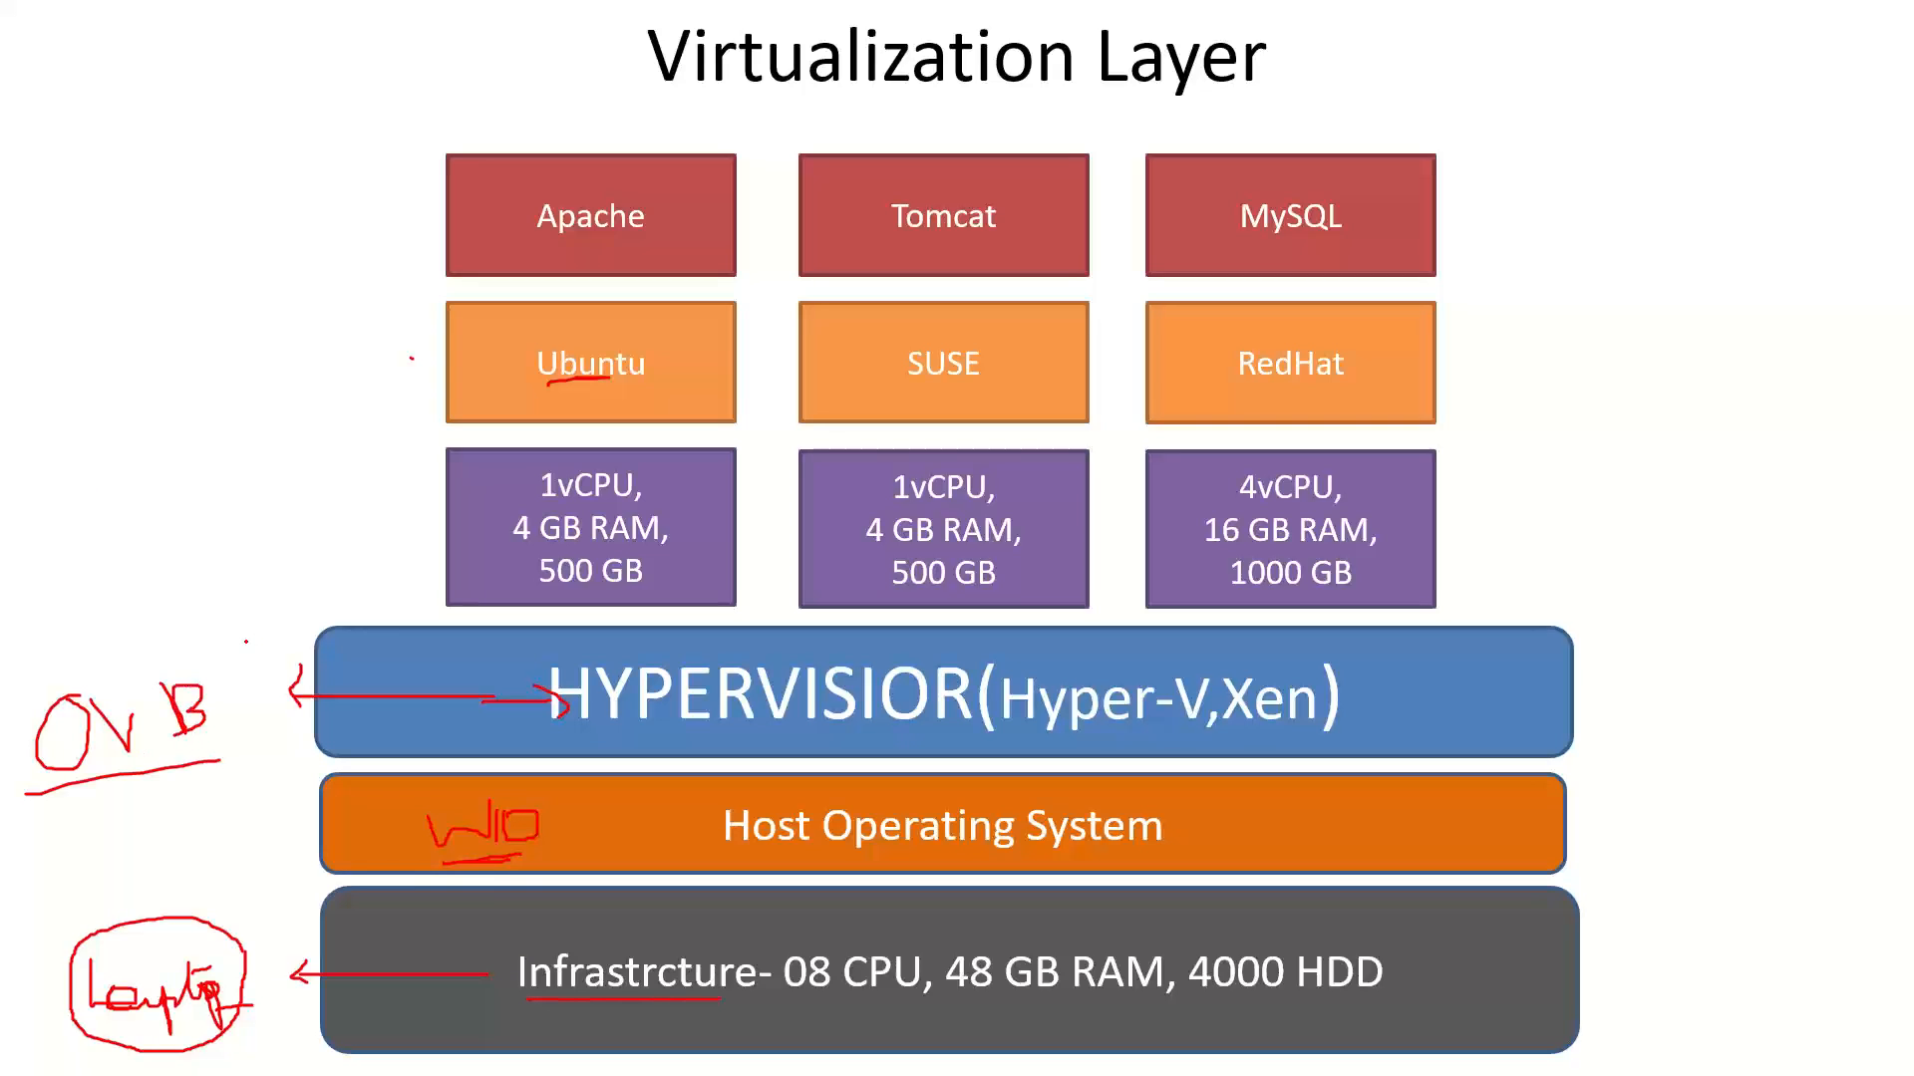